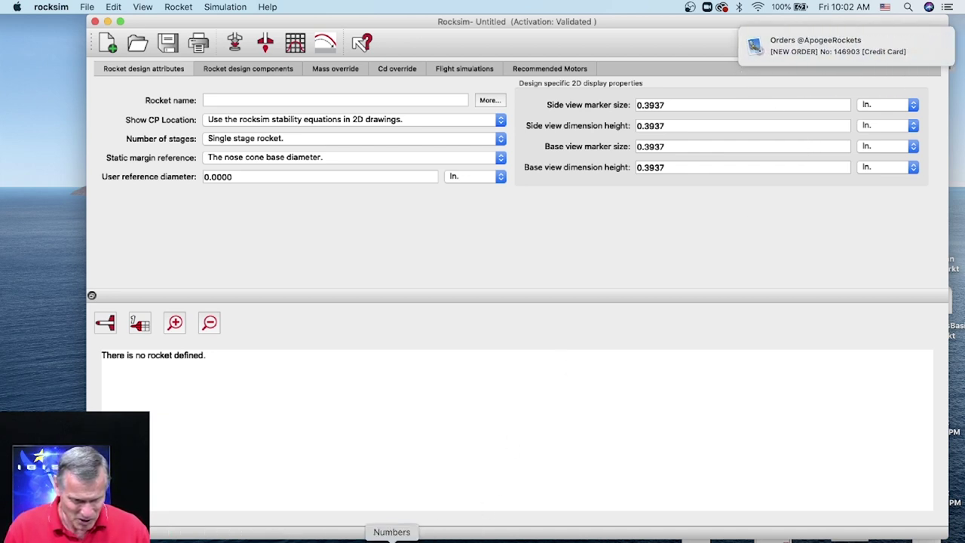
Step: Switch to the Apogee Components website in Safari, enlarge its window and bring the homepage's rotating banner into view
right_click(194, 534)
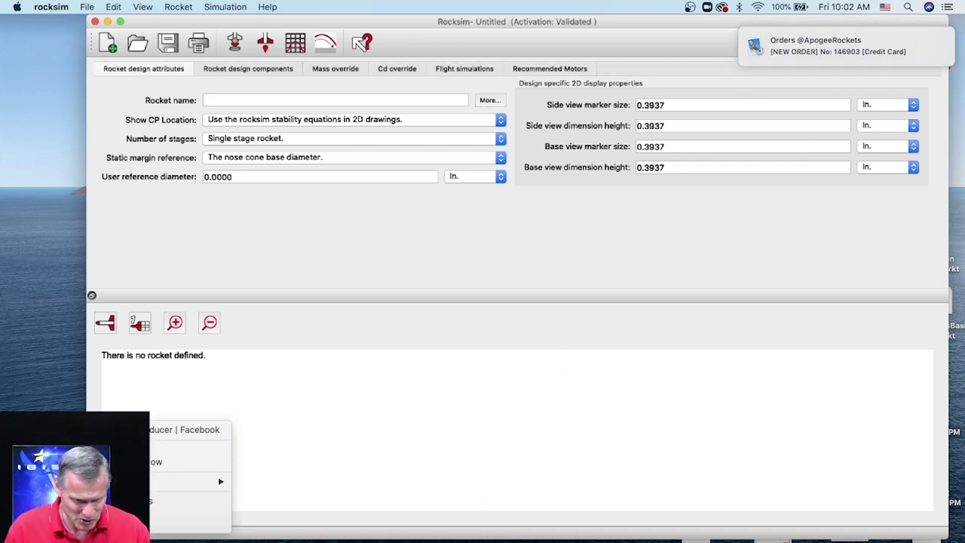
key(Escape)
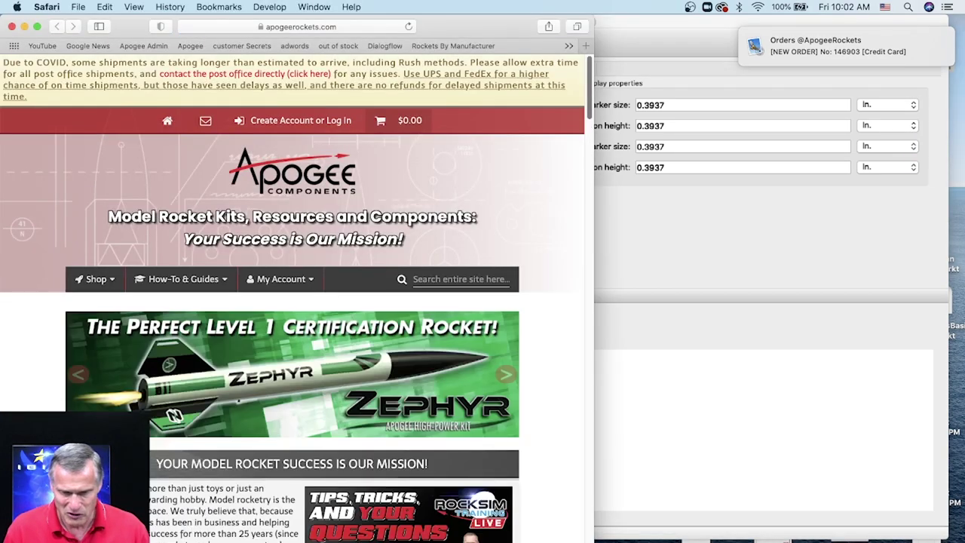
click(37, 26)
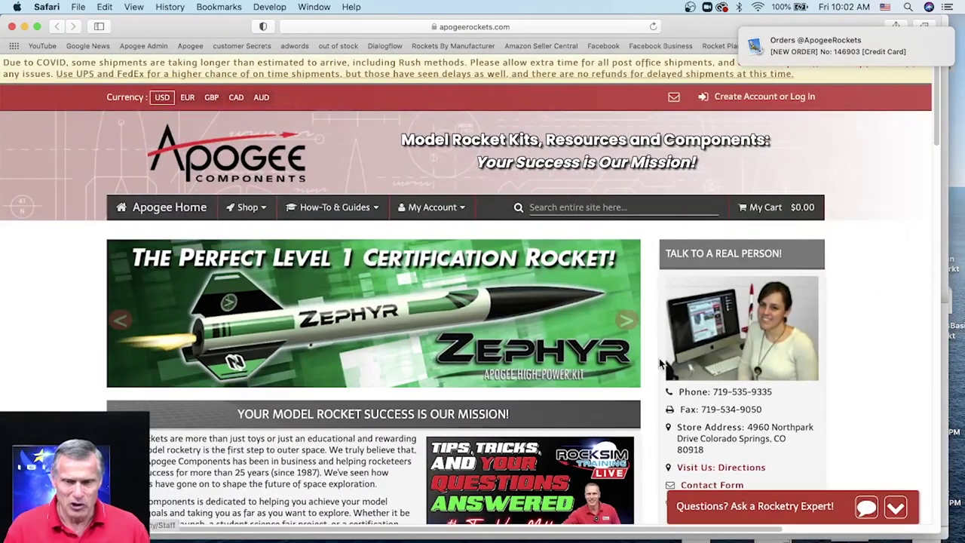
scroll(660, 363, down, 3)
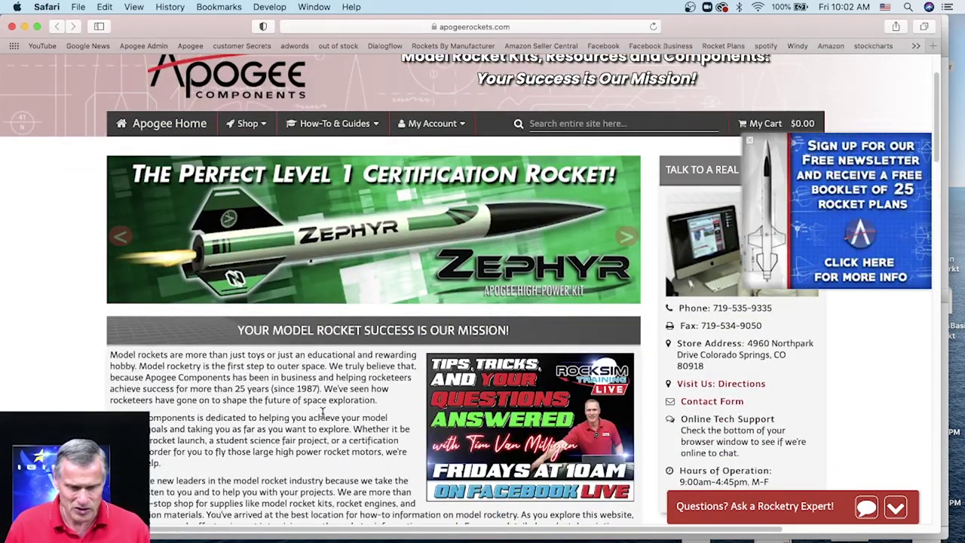
scroll(323, 412, down, 1)
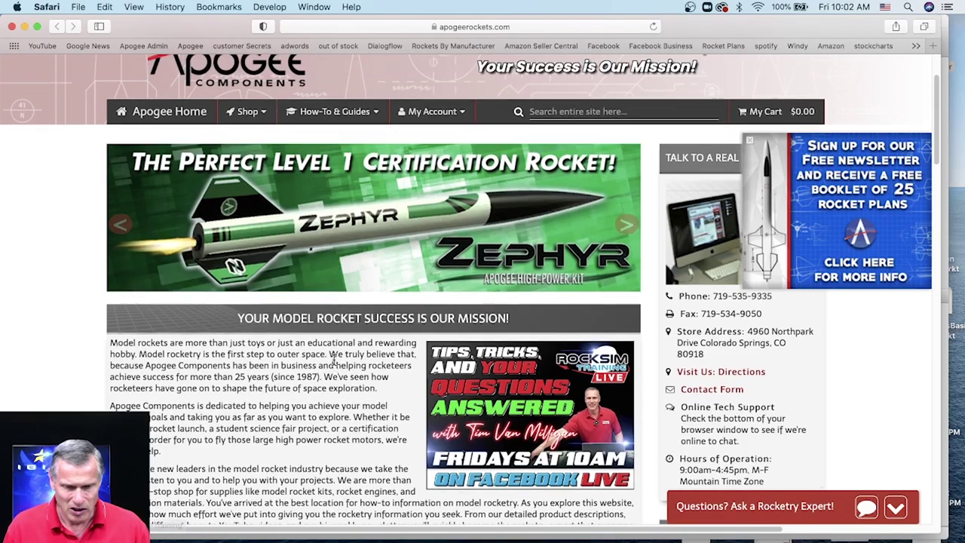
Step: Open the RockSim Version 10.2 announcement from the homepage banner and review its trial, ordering and upgrade options
click(626, 227)
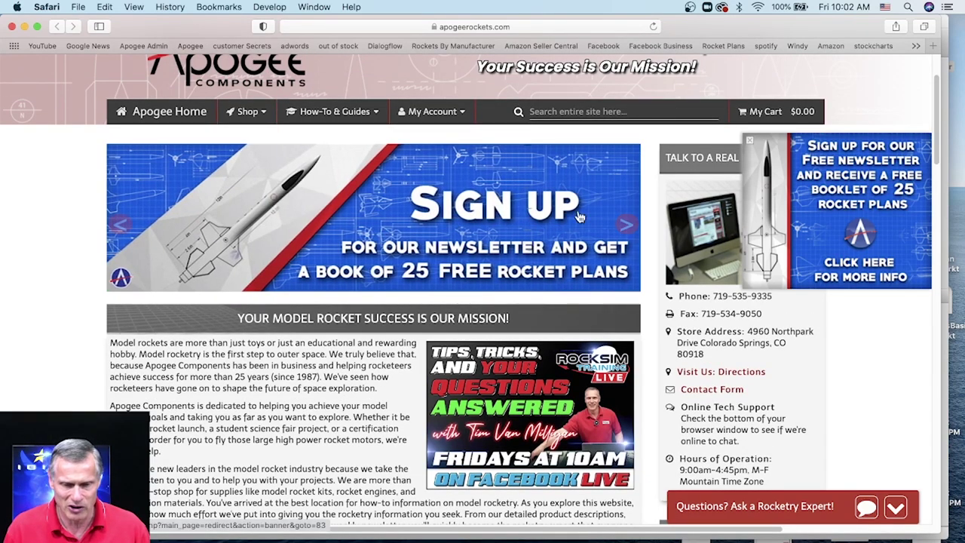
click(626, 226)
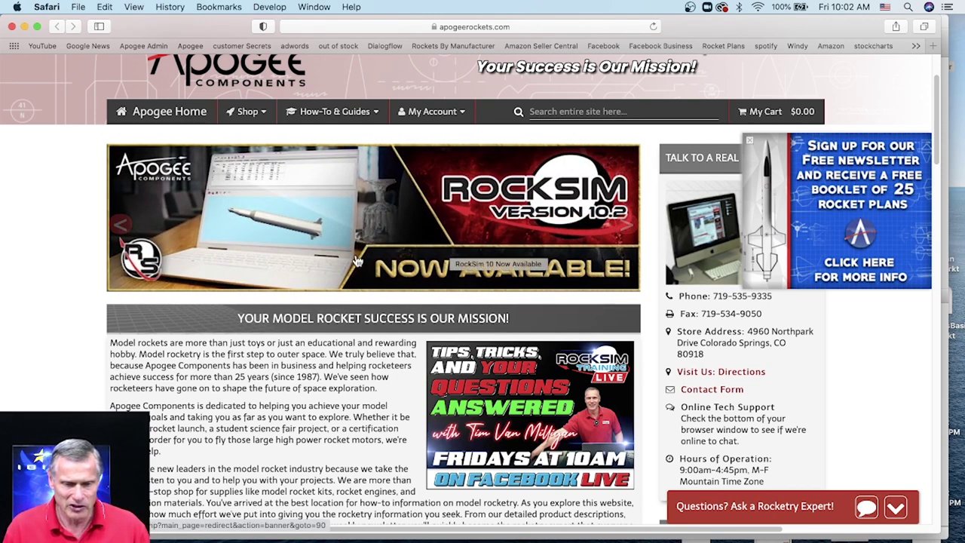
click(400, 237)
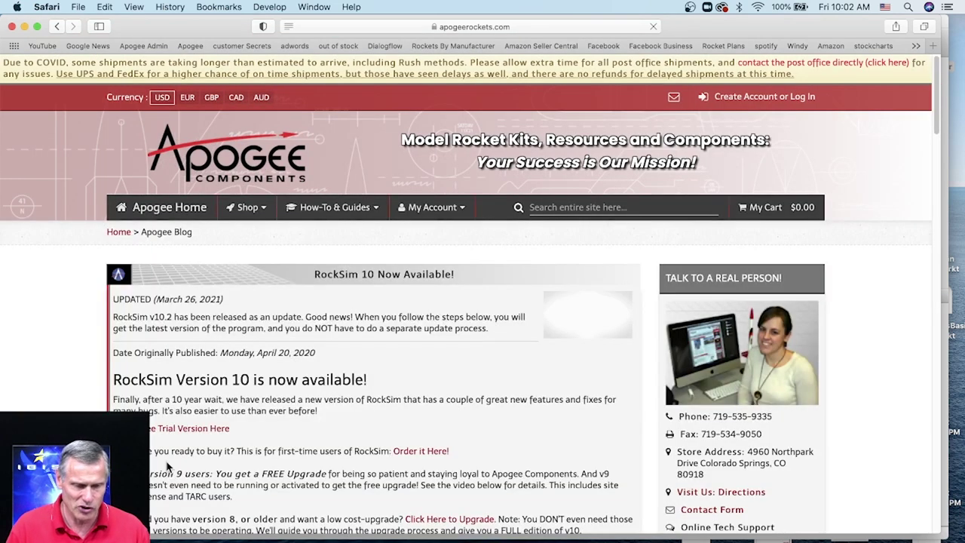
scroll(310, 381, down, 2)
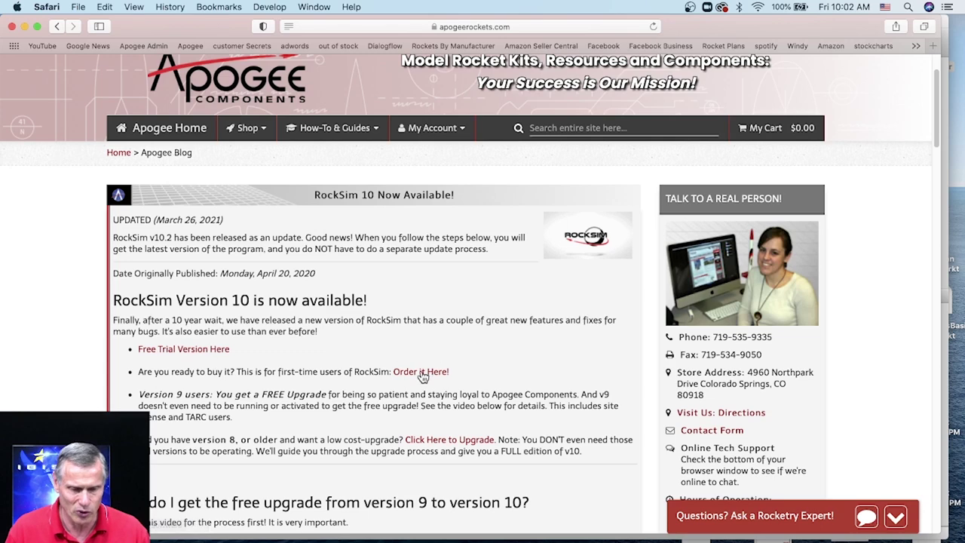
scroll(458, 377, down, 1)
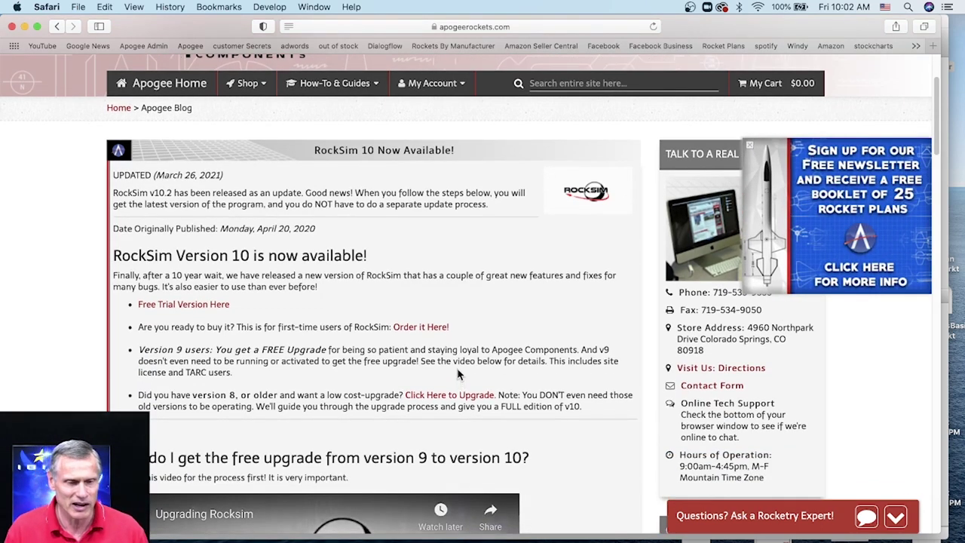
drag(1, 468, 107, 467)
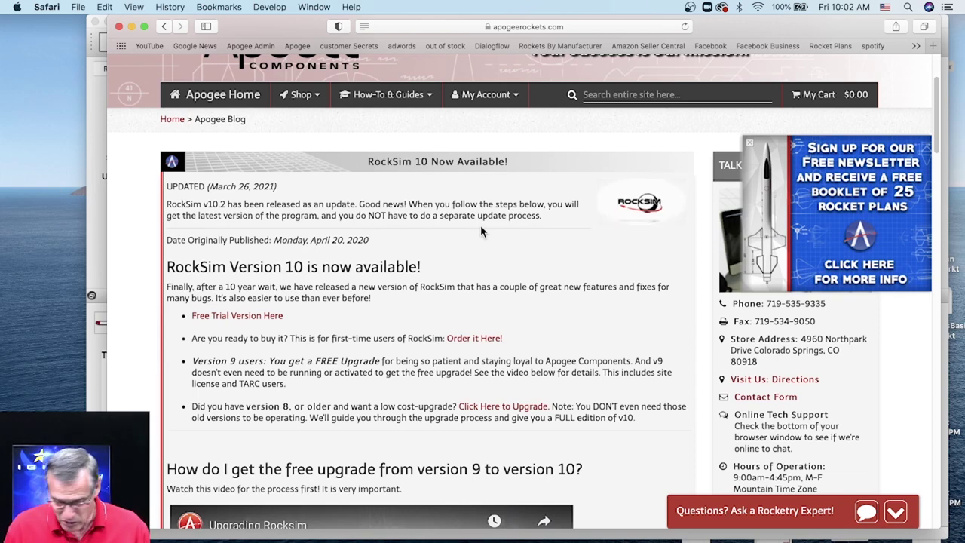
Step: Enlarge the mouse pointer to about the middle of the cursor size range in the Mac's Accessibility display preferences
click(10, 9)
mouse_move(33, 9)
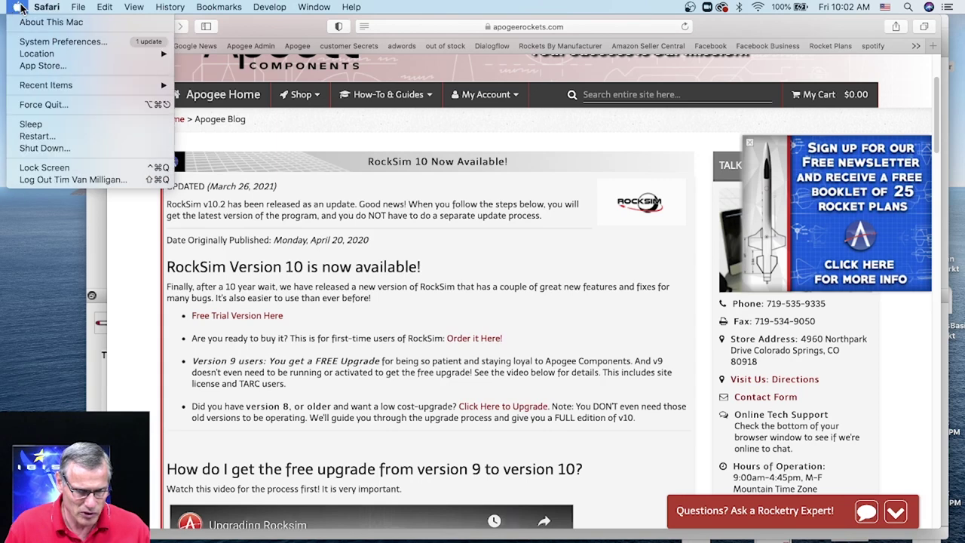
click(29, 44)
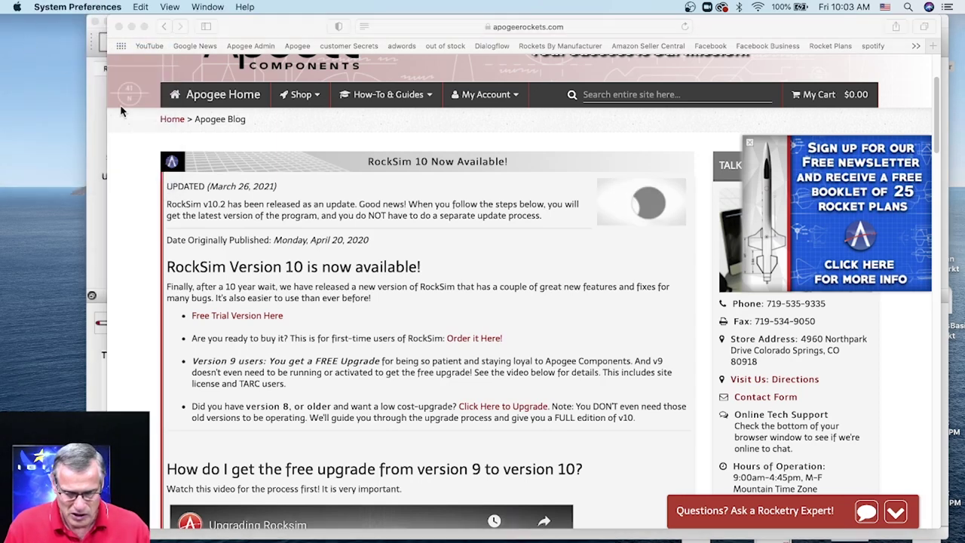
click(537, 254)
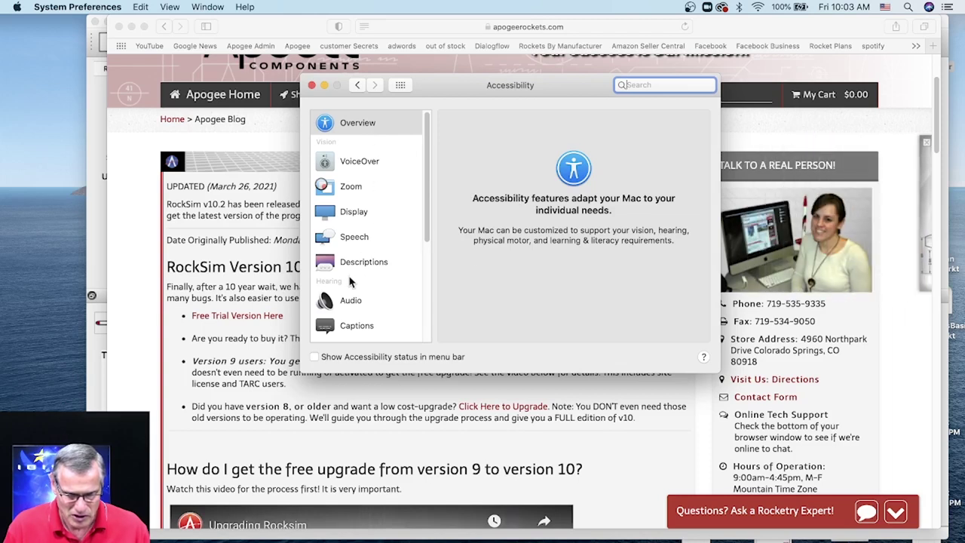
click(351, 210)
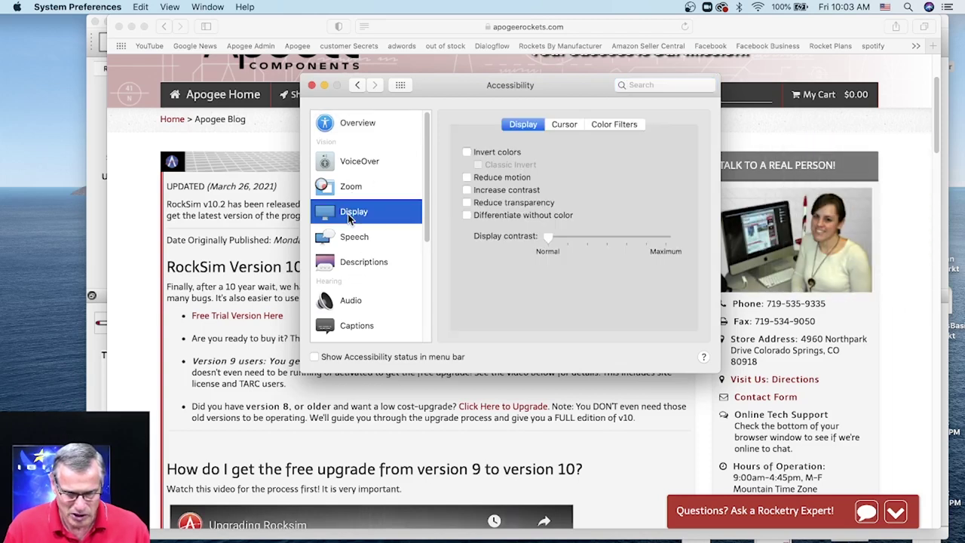
click(565, 125)
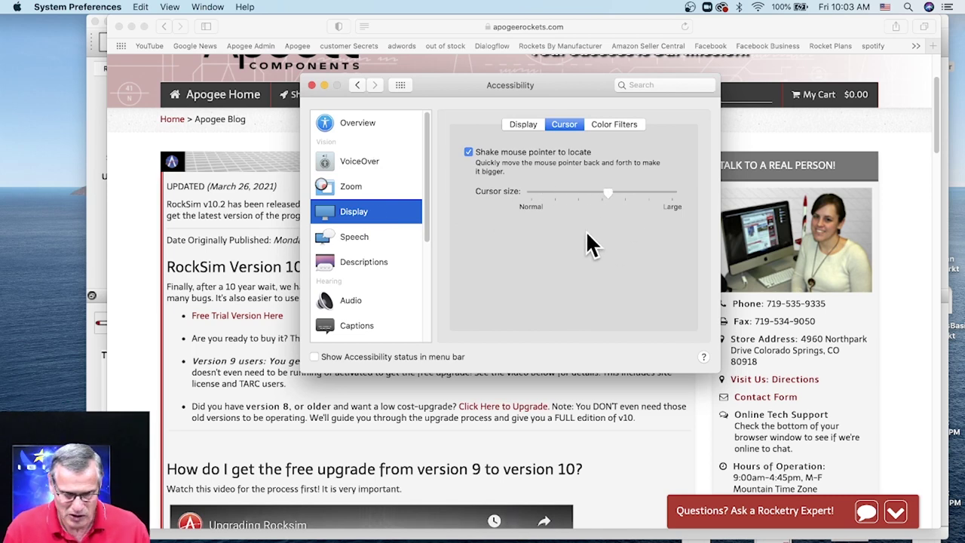
click(312, 84)
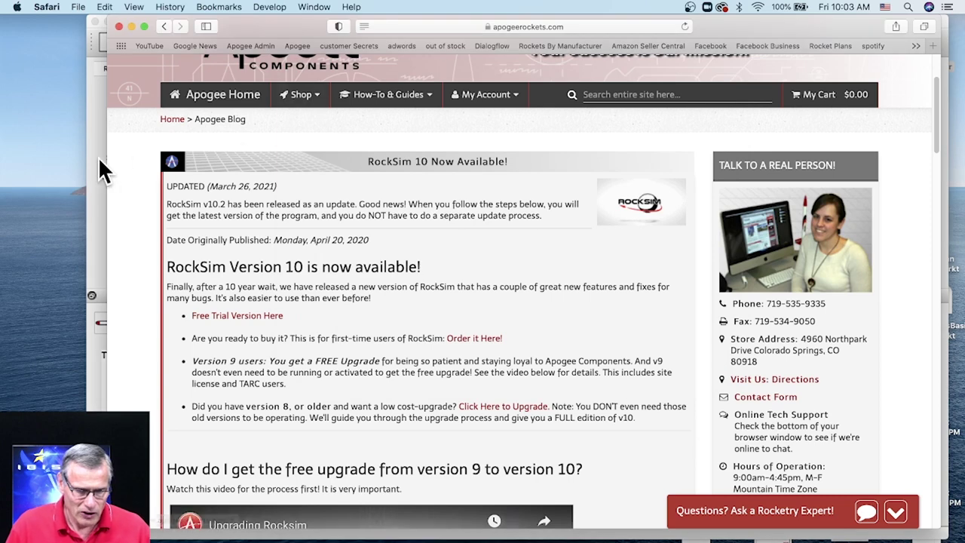
Step: Switch back to RockSim and open Loadstar.rkt from the Estes folder in Designs, with the folder list sorted by name
click(93, 143)
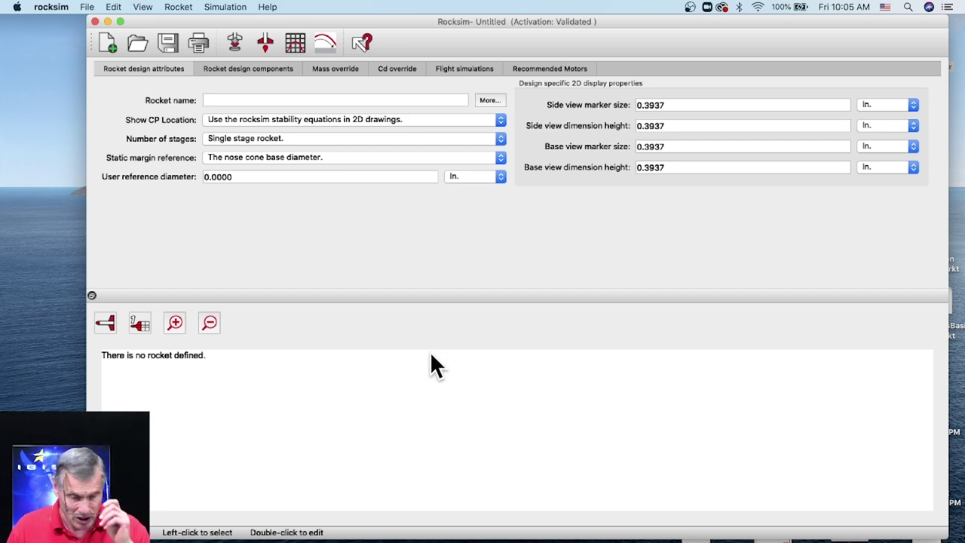
click(136, 44)
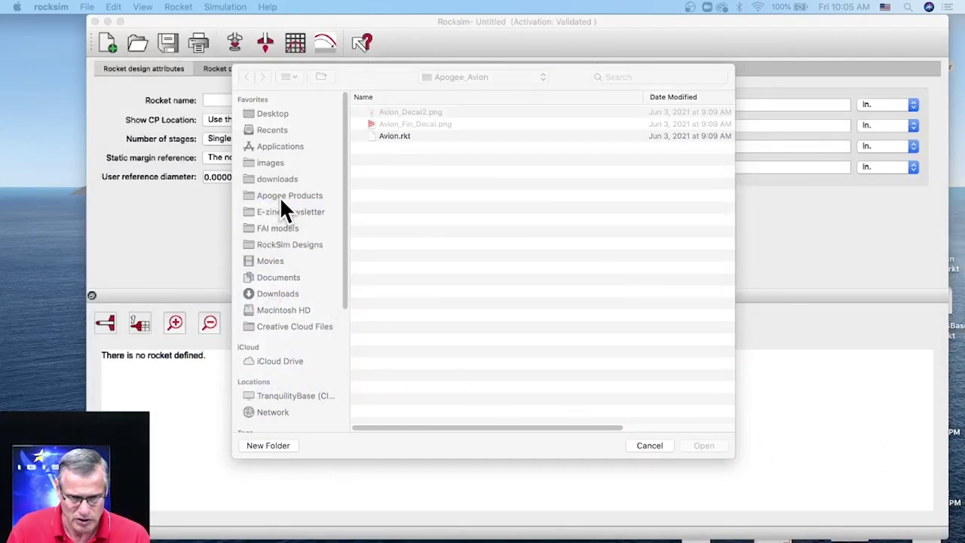
click(451, 77)
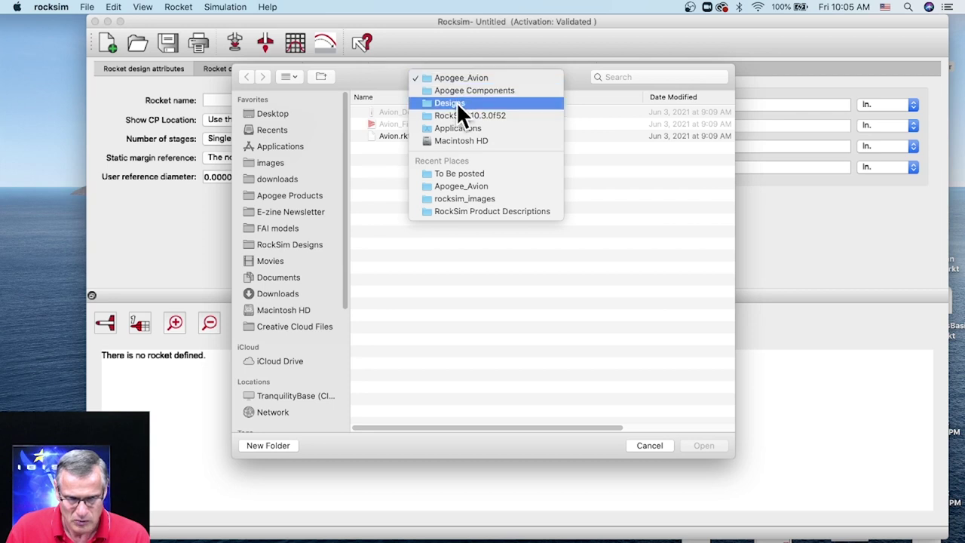
click(456, 102)
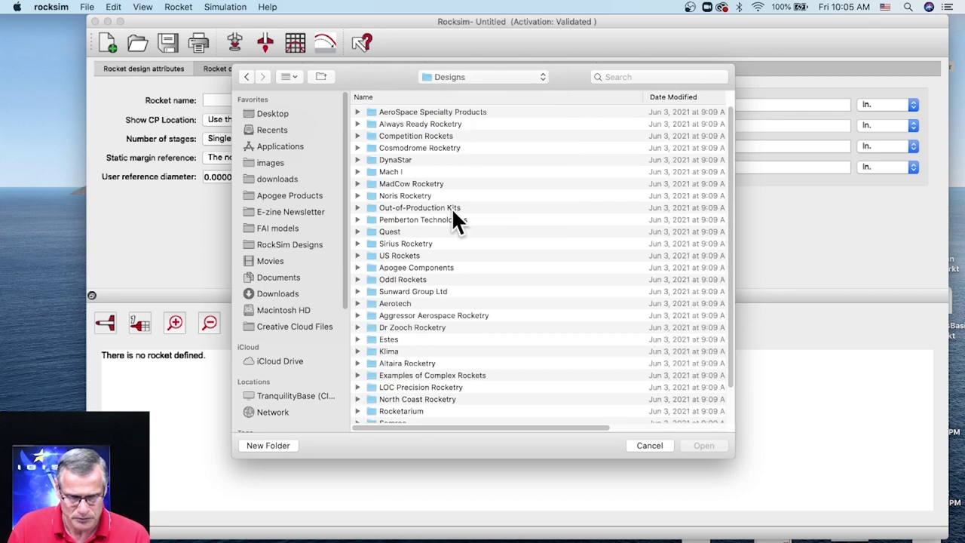
click(397, 97)
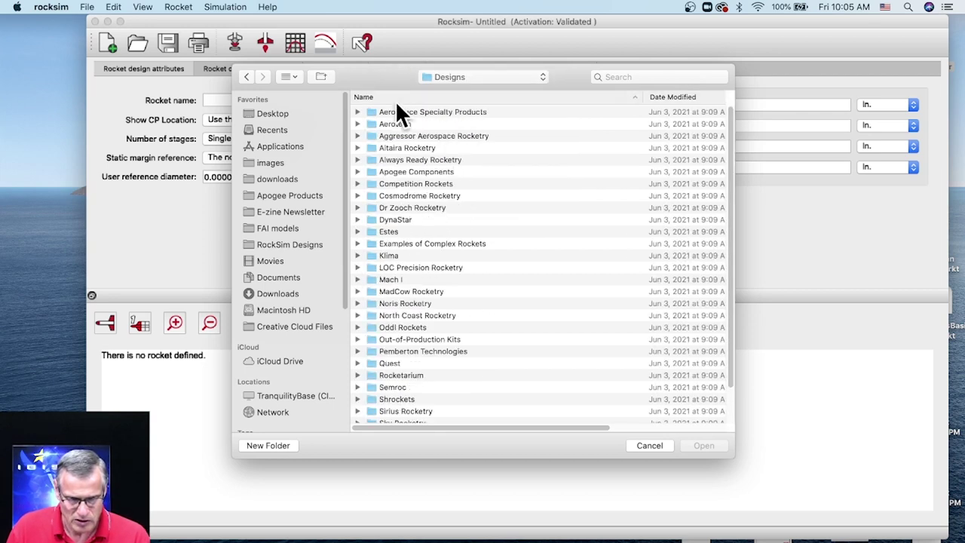
double_click(375, 231)
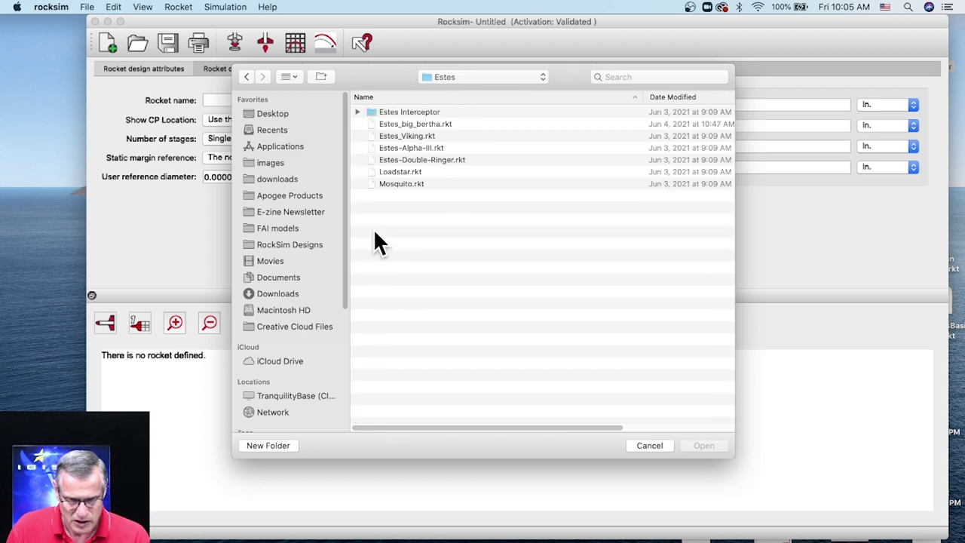
double_click(392, 171)
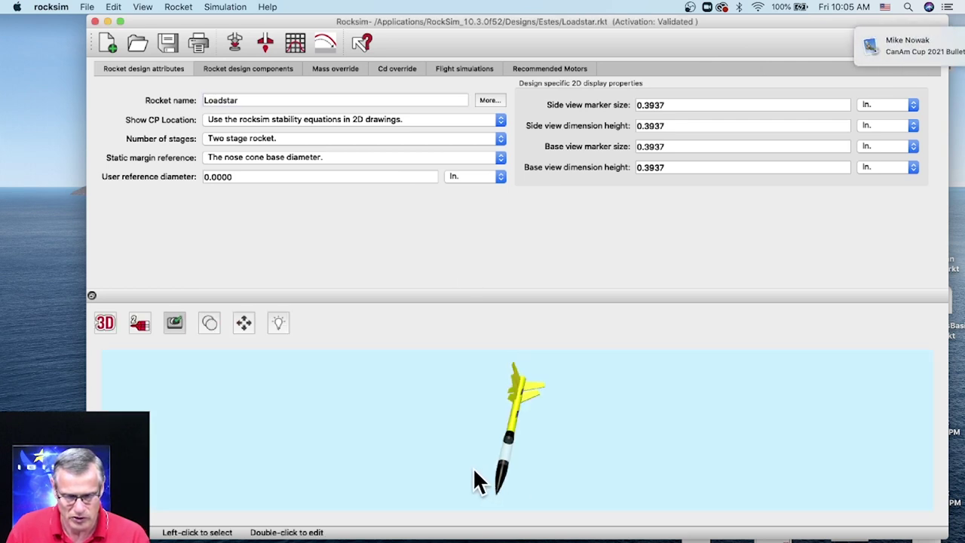
drag(455, 441, 474, 459)
mouse_move(822, 64)
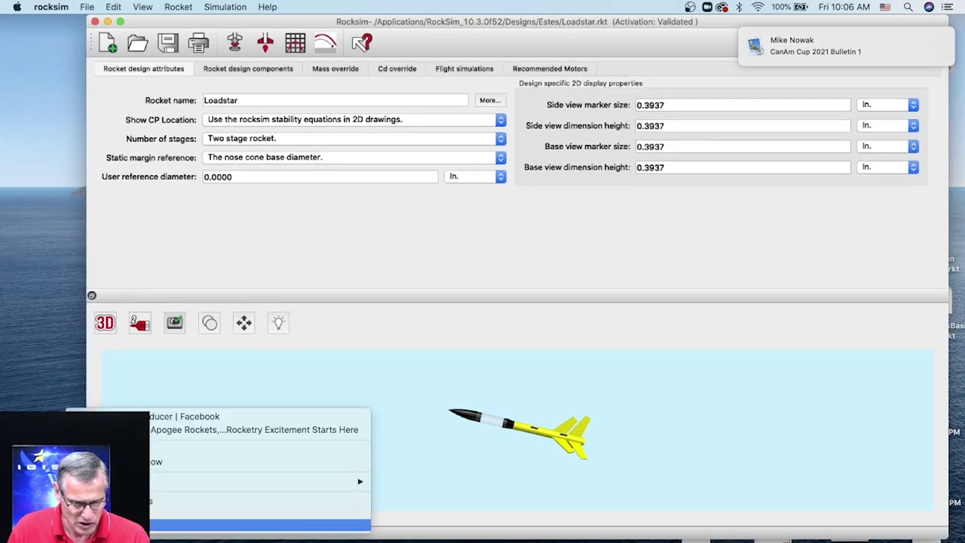
click(200, 526)
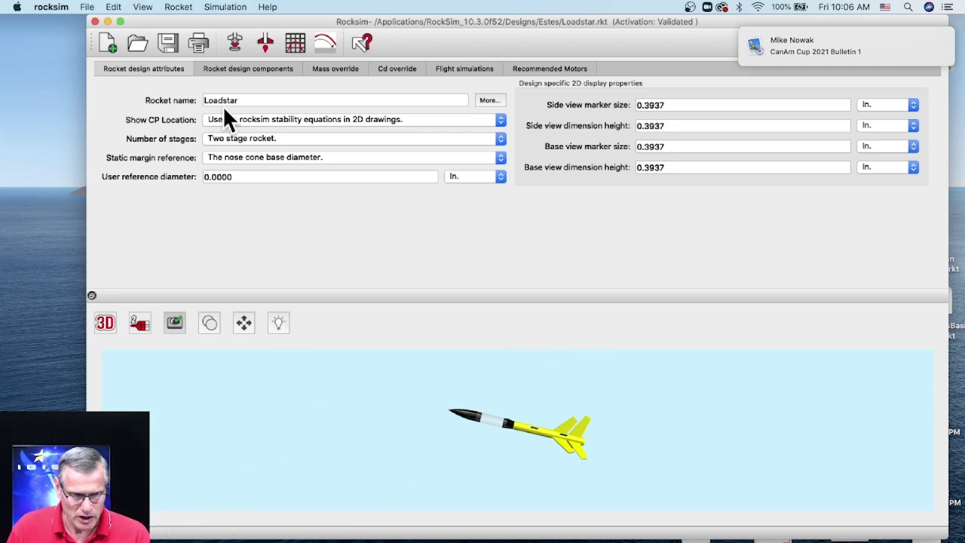
Step: Show the Loadstar's design components, with the Sustainer stage collapsed and the Booster stage expanded
click(257, 72)
click(114, 106)
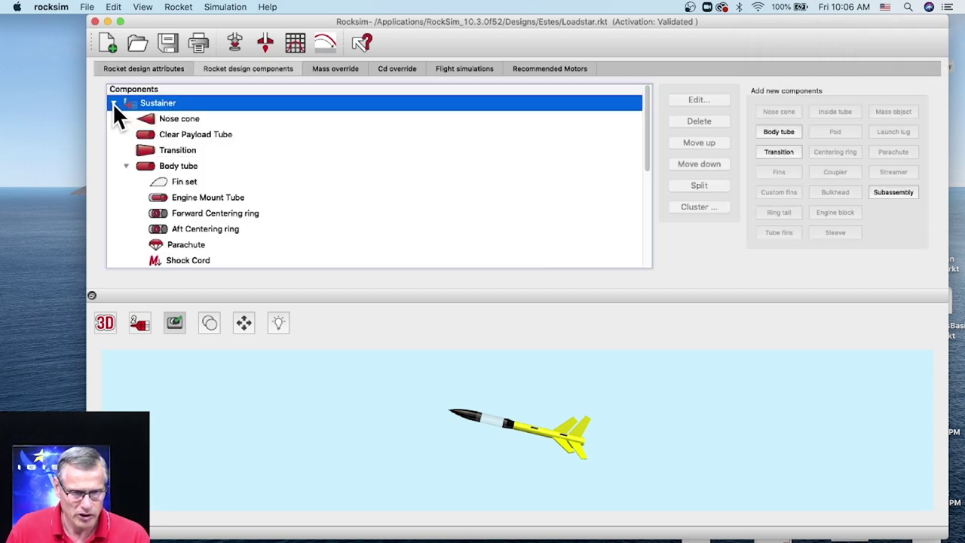
click(113, 104)
click(113, 118)
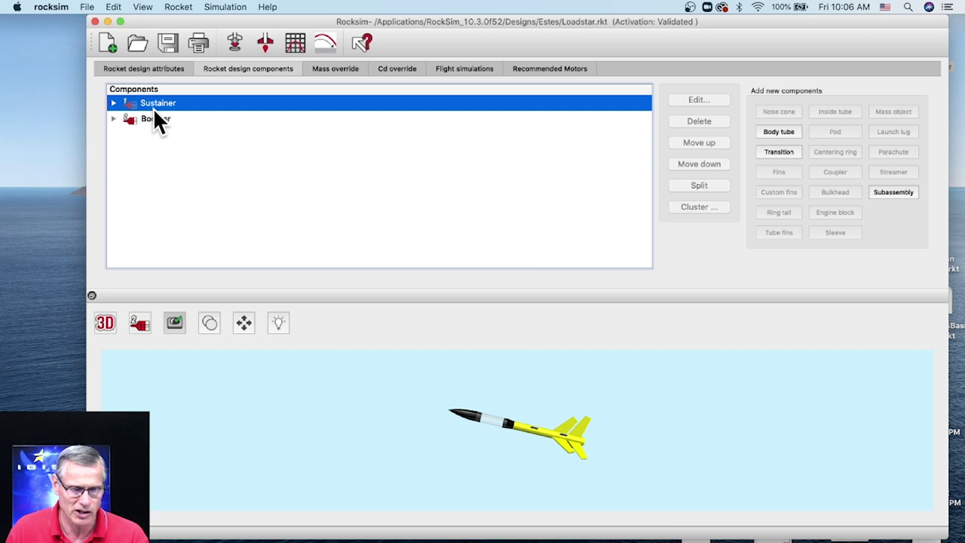
click(113, 119)
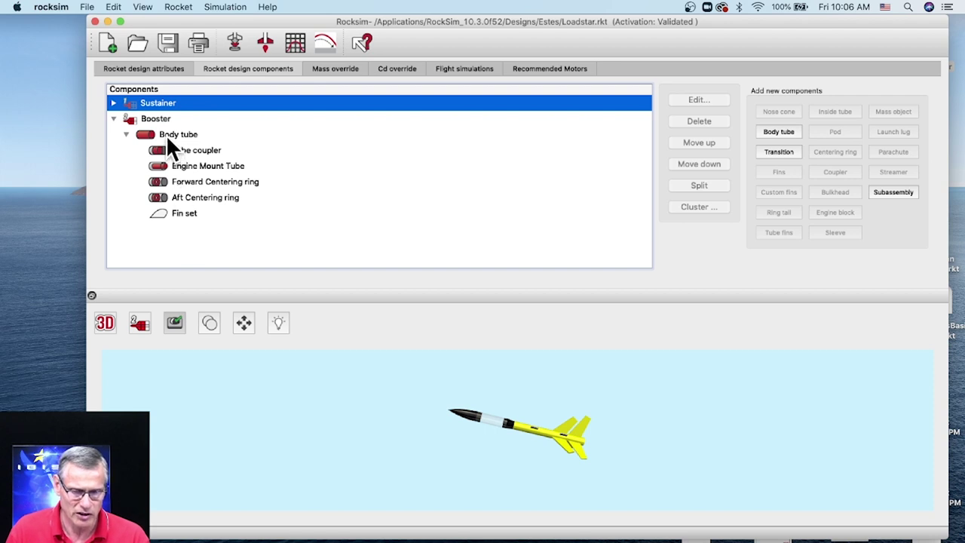
Step: Examine the Booster's body tube and tube coupler in an enlarged 3D view, ending with the Booster stage selected
click(172, 143)
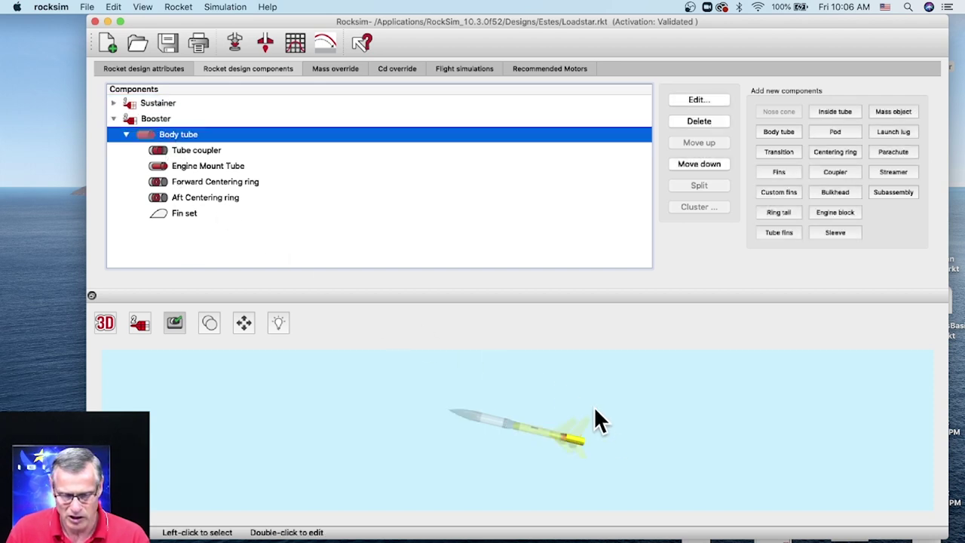
scroll(574, 437, up, 5)
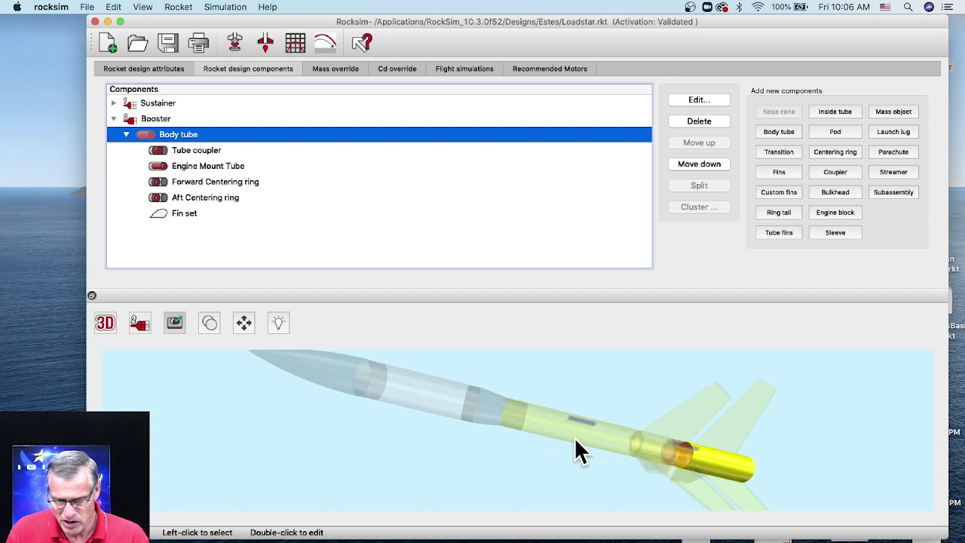
drag(569, 441, 504, 367)
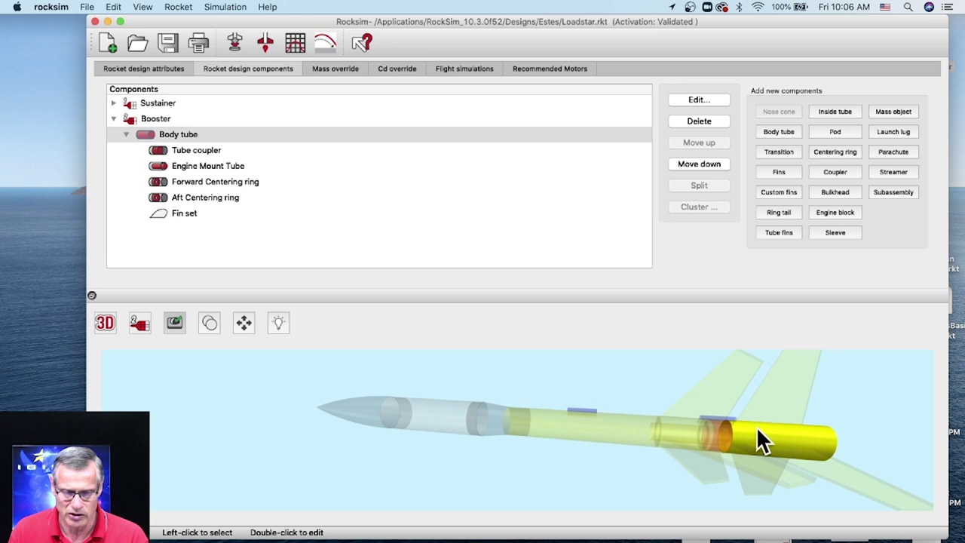
click(181, 150)
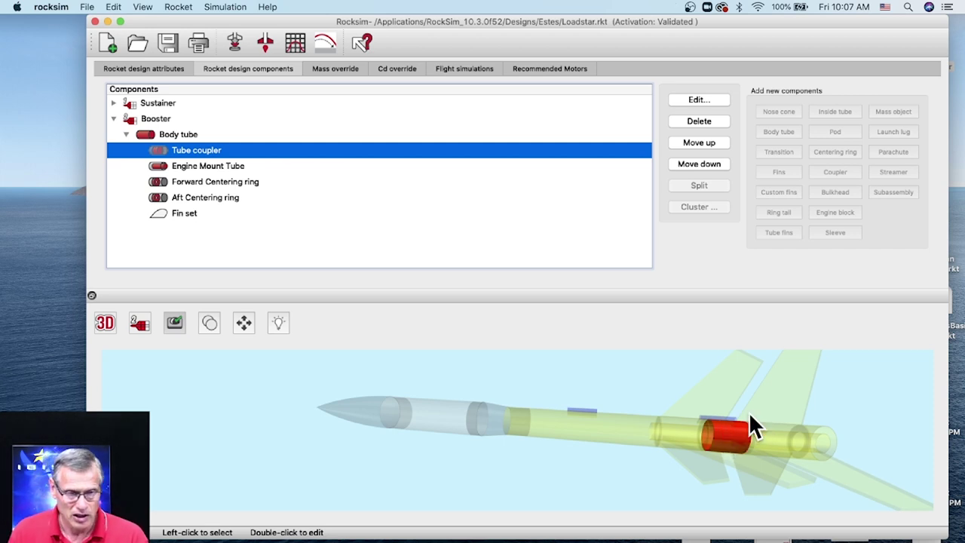
click(144, 134)
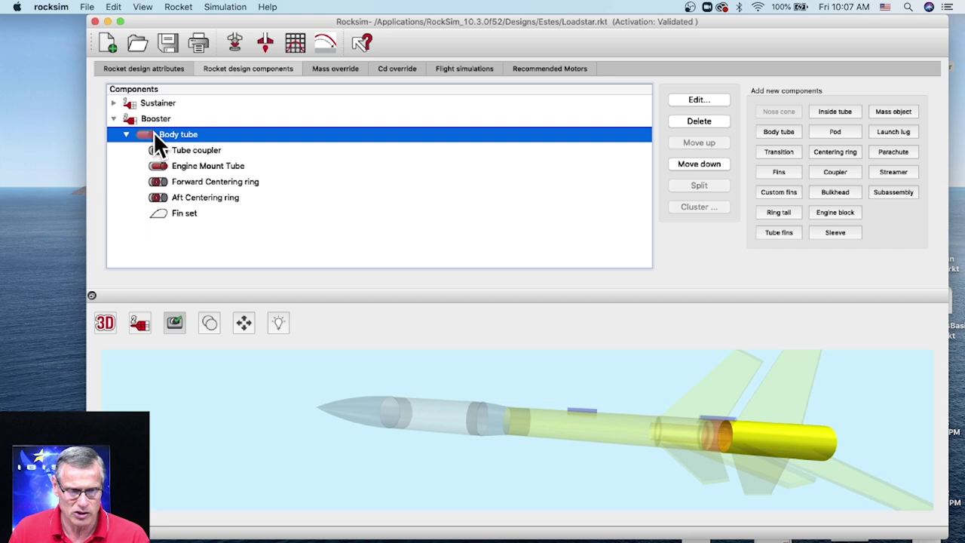
click(155, 120)
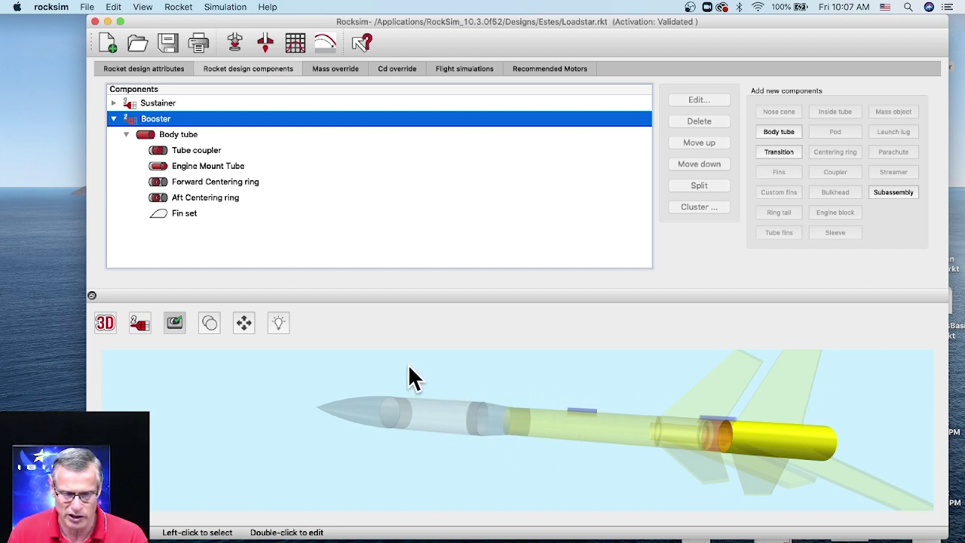
Step: Clear the Booster highlight in the 3D view, collapse the Booster stage and list the Sustainer's components
click(213, 380)
drag(306, 400, 232, 344)
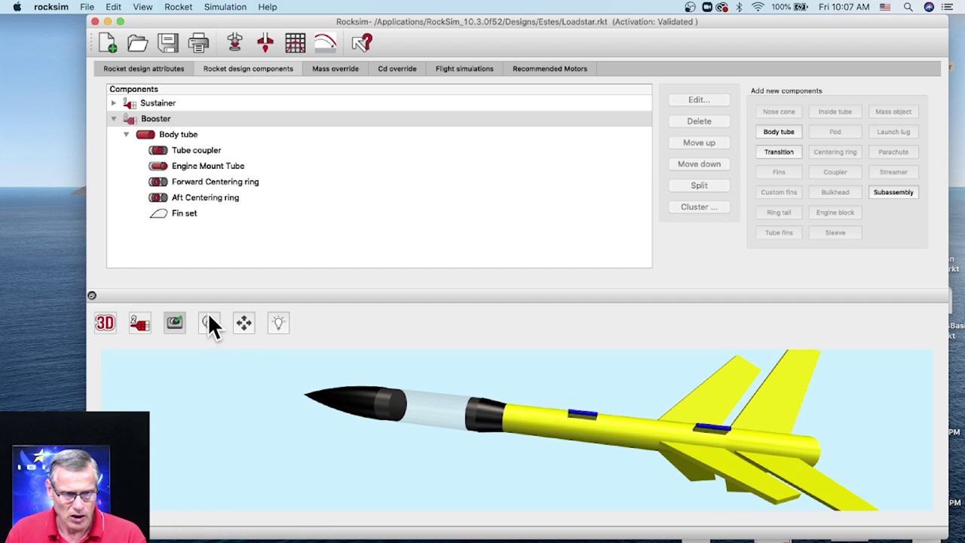
click(115, 119)
click(154, 104)
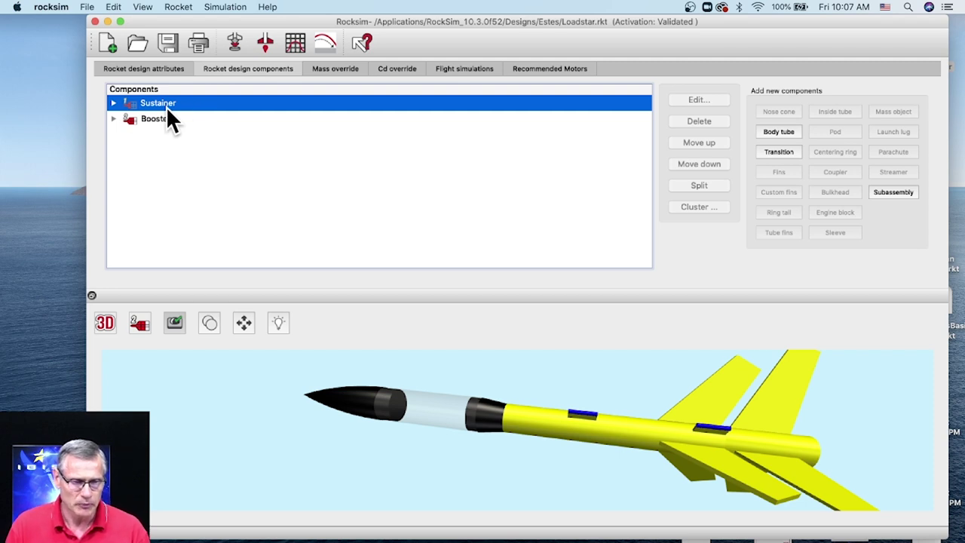
click(114, 103)
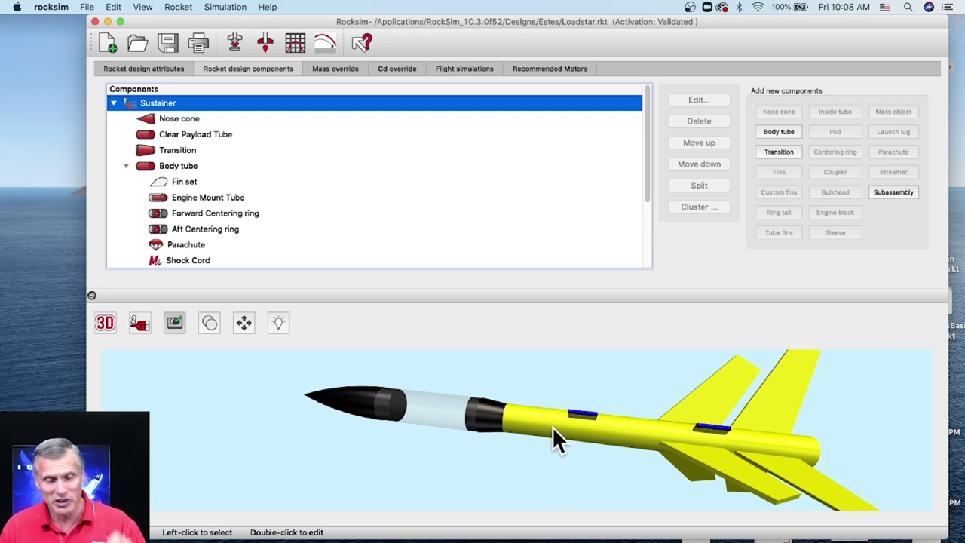
Step: Add a new subassembly owned by the Sustainer's nose cone
click(176, 117)
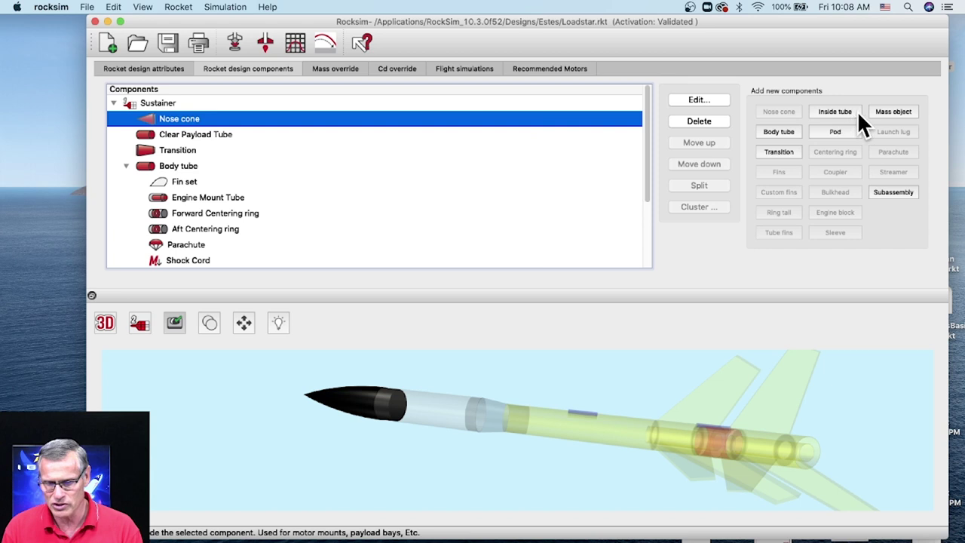
click(892, 190)
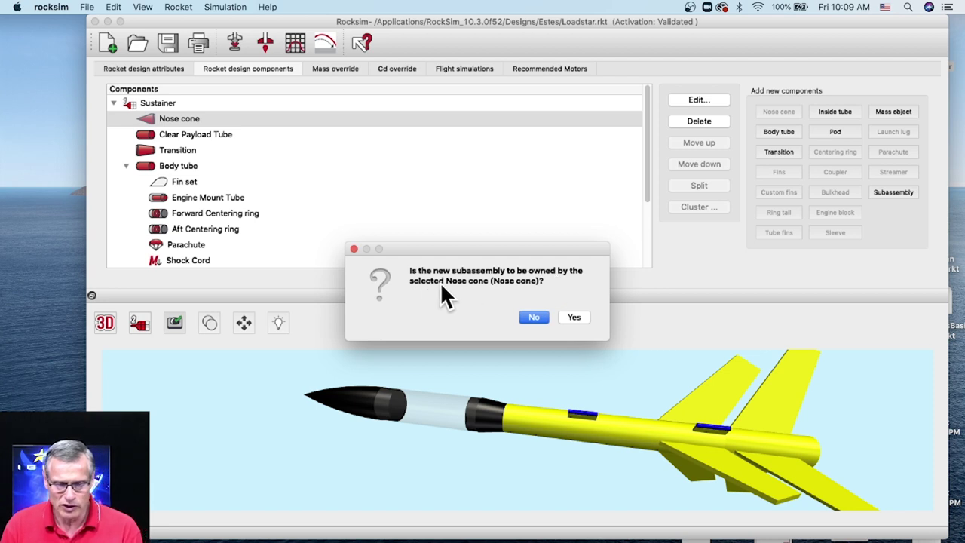
click(573, 316)
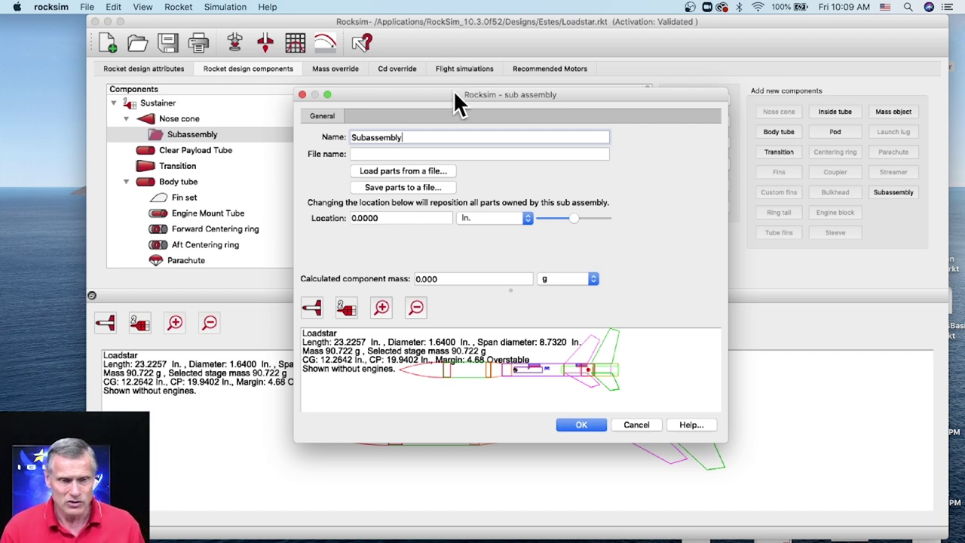
Step: Name the new subassembly BT-60 PAYLOAD BAY
drag(405, 137, 332, 139)
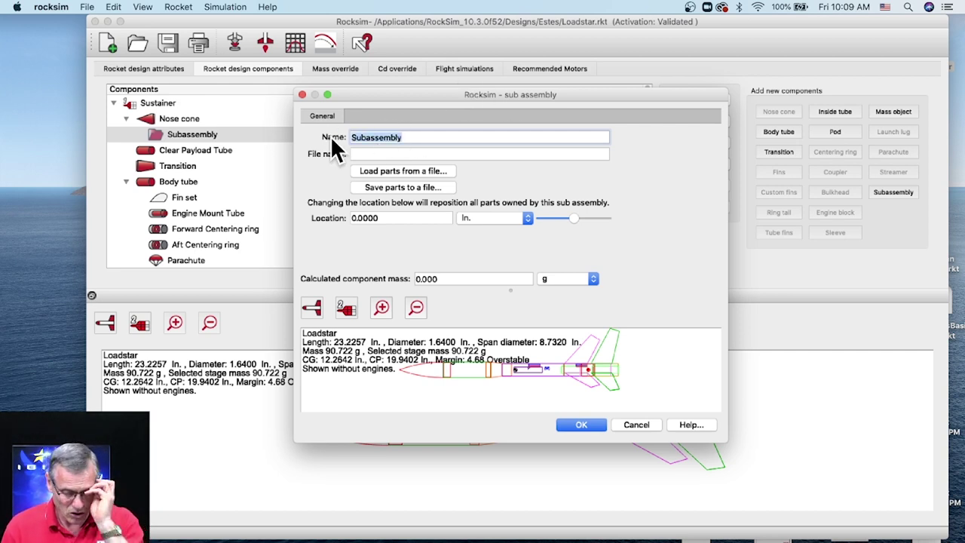
text(BT-60 )
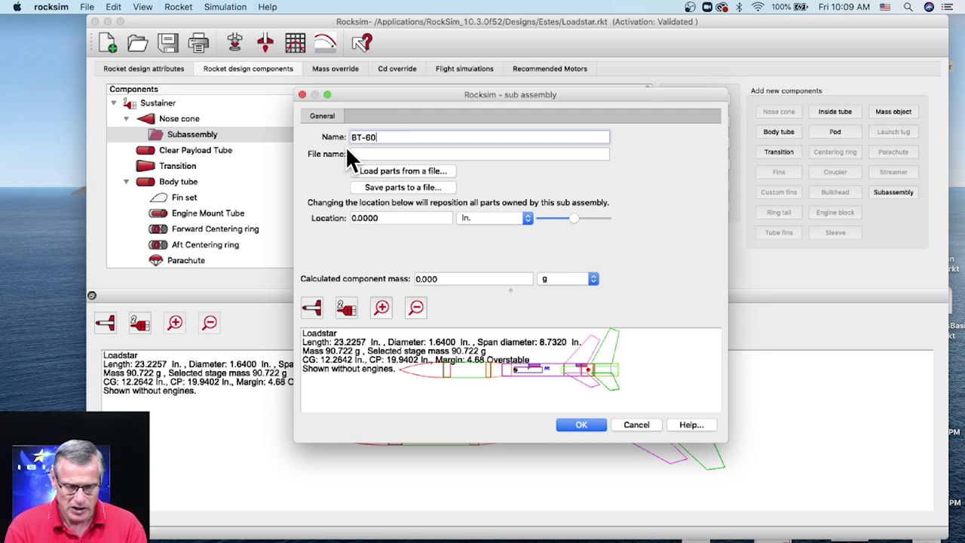
text(PA)
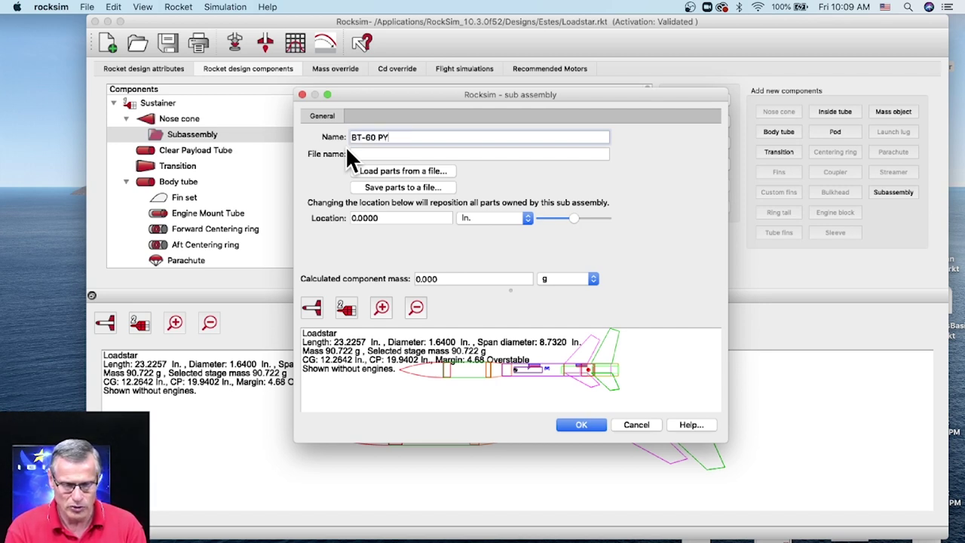
text(YLOA)
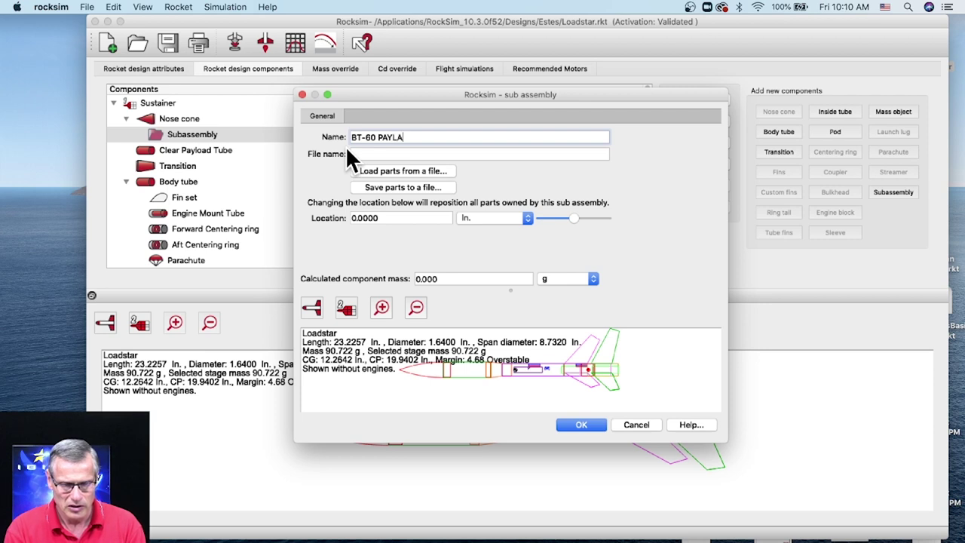
text(D )
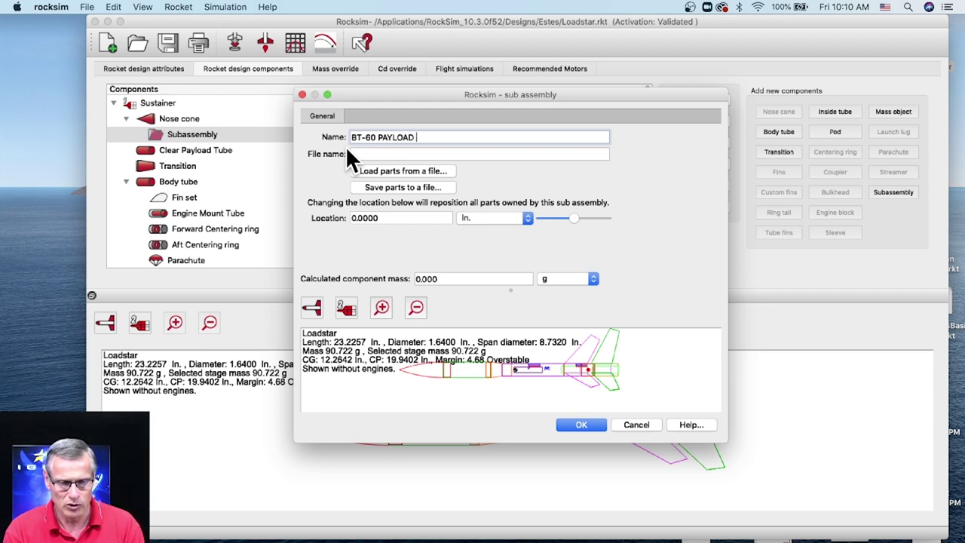
text(BAY)
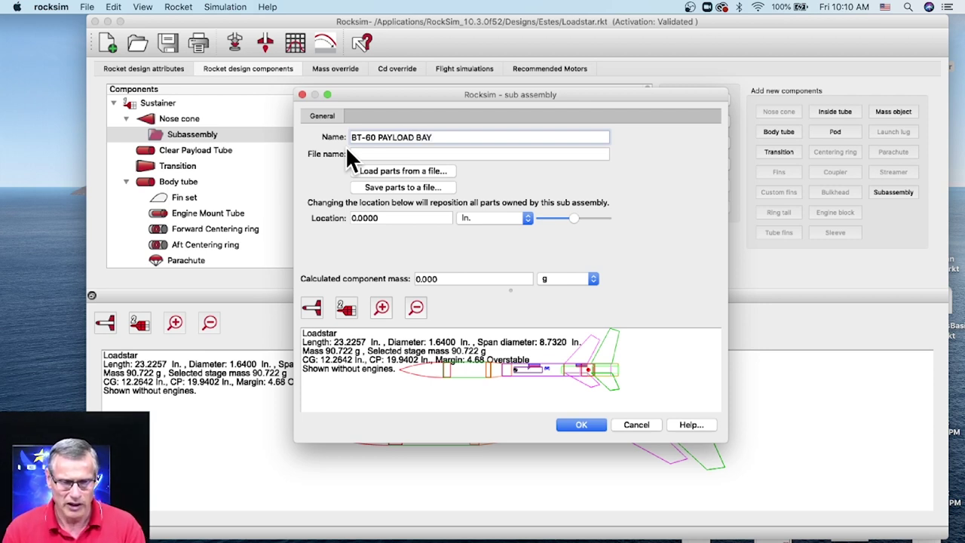
Step: Copy the subassembly's name, BT-60 PAYLOAD BAY, into its file name
click(405, 154)
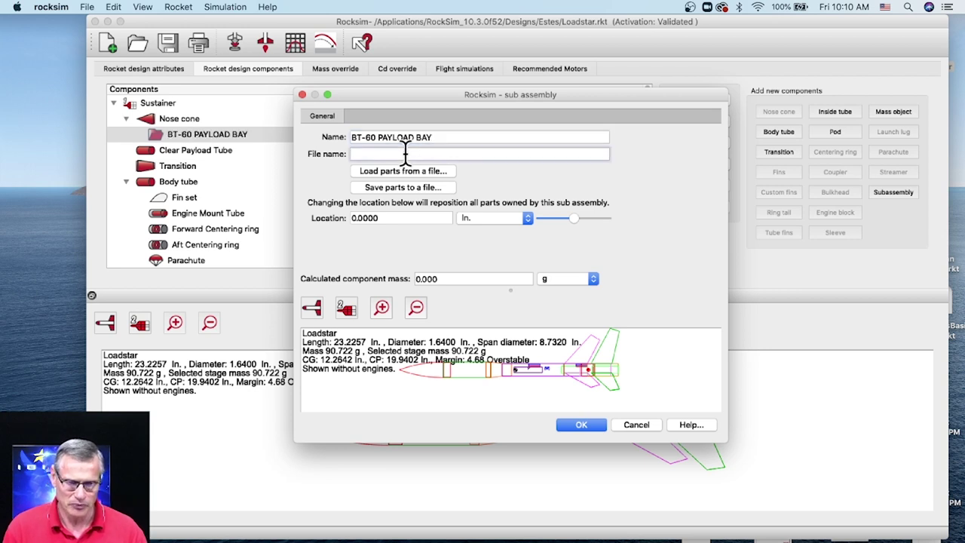
drag(431, 137, 341, 142)
key(super+c)
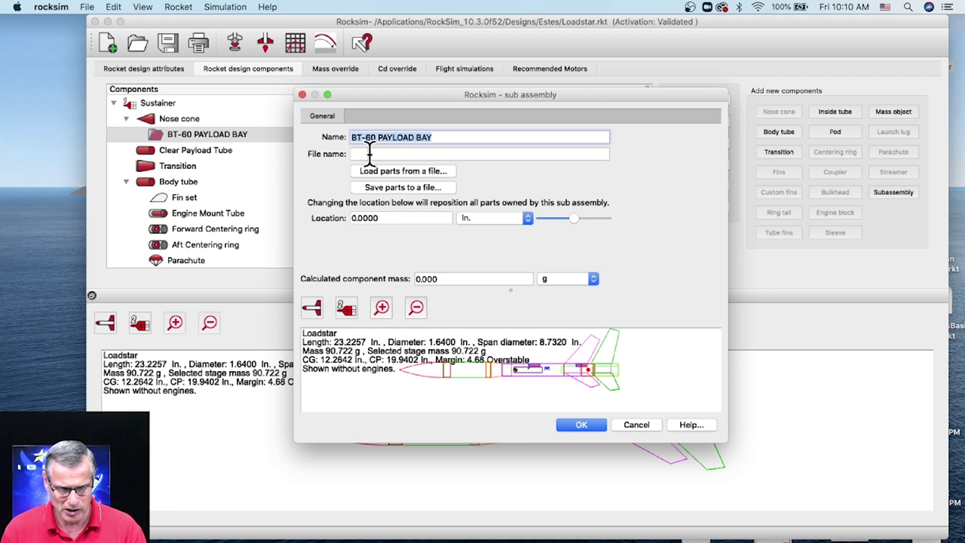
click(369, 154)
key(super+v)
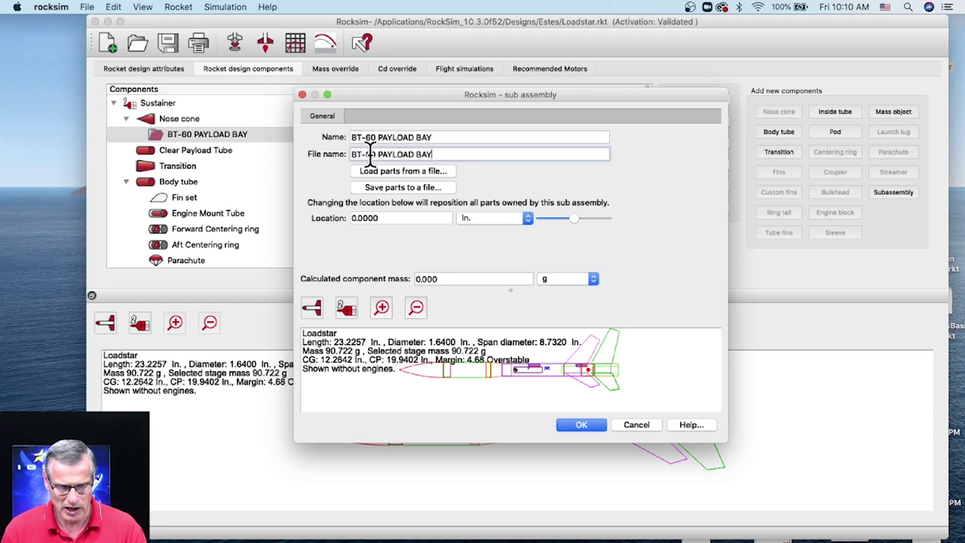
Step: Save the subassembly's parts to a file named BT-60 PAYLOAD SUB-ASSEMBLY in the Estes folder and accept the subassembly settings
click(384, 186)
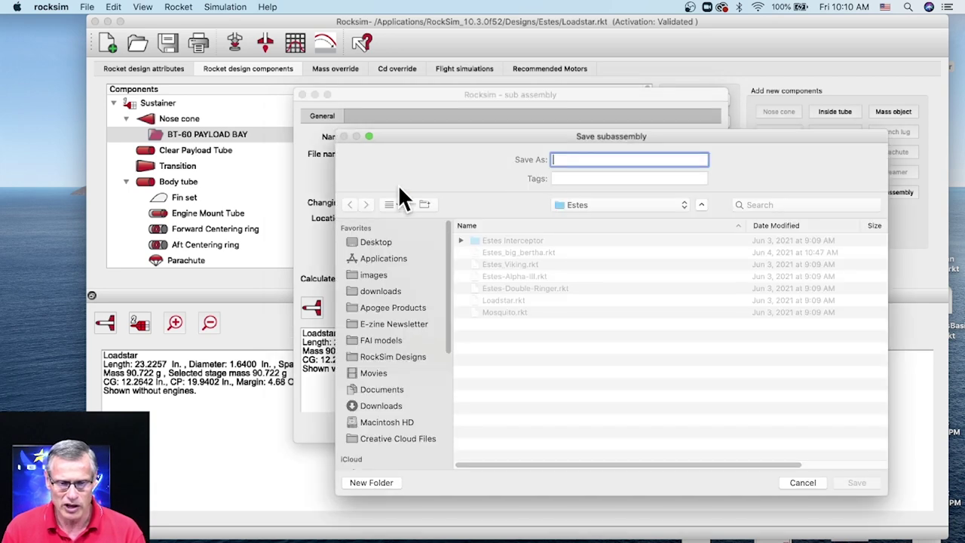
drag(422, 136, 369, 131)
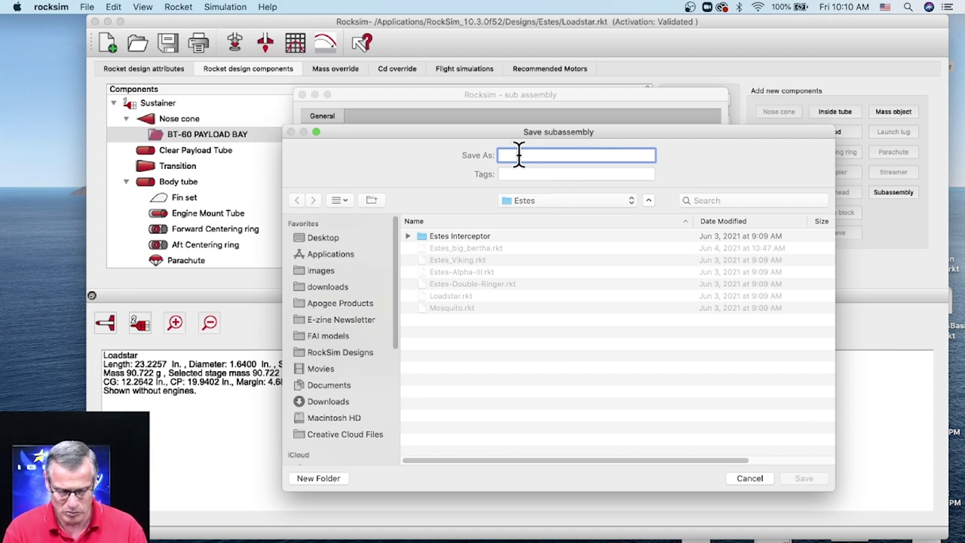
text(BT-60 )
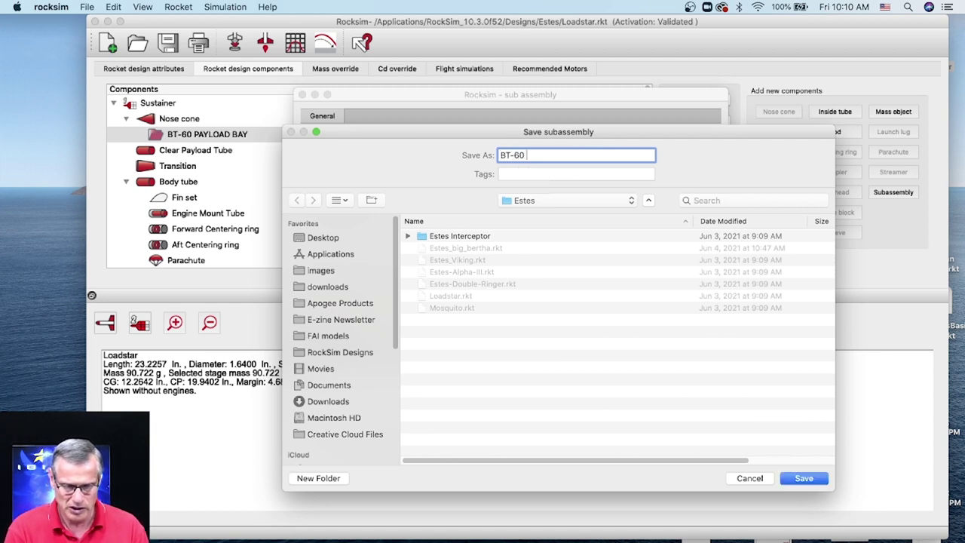
text(PAY)
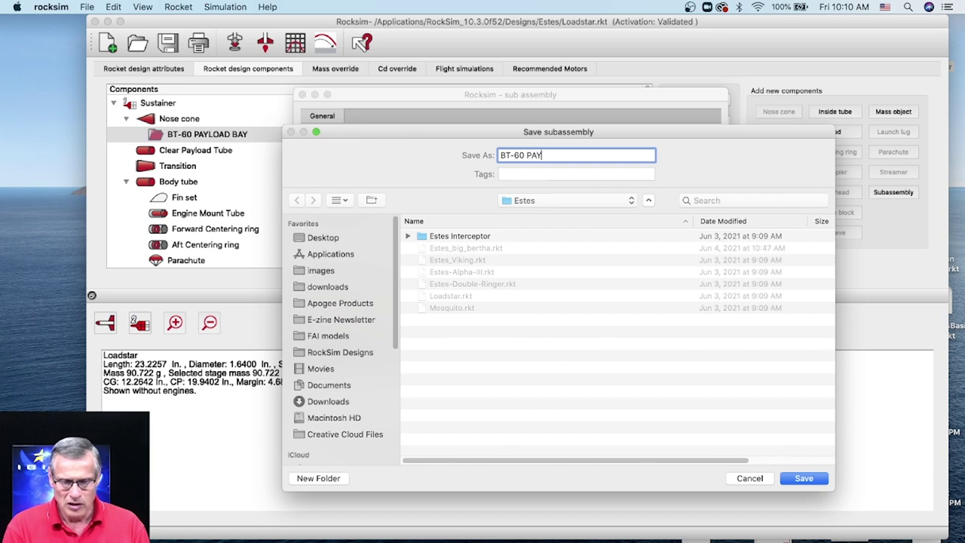
text(LOAD )
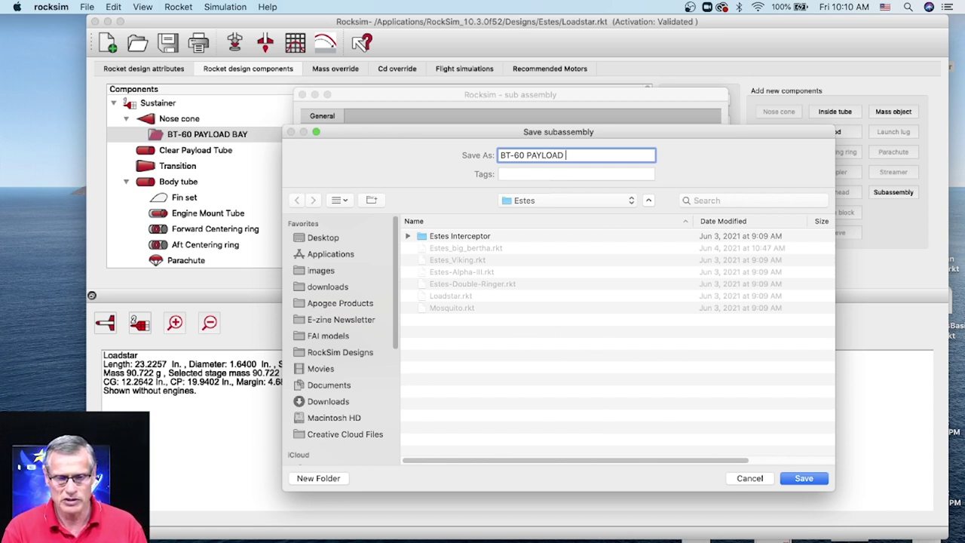
text(SUB-ASSEMBLY)
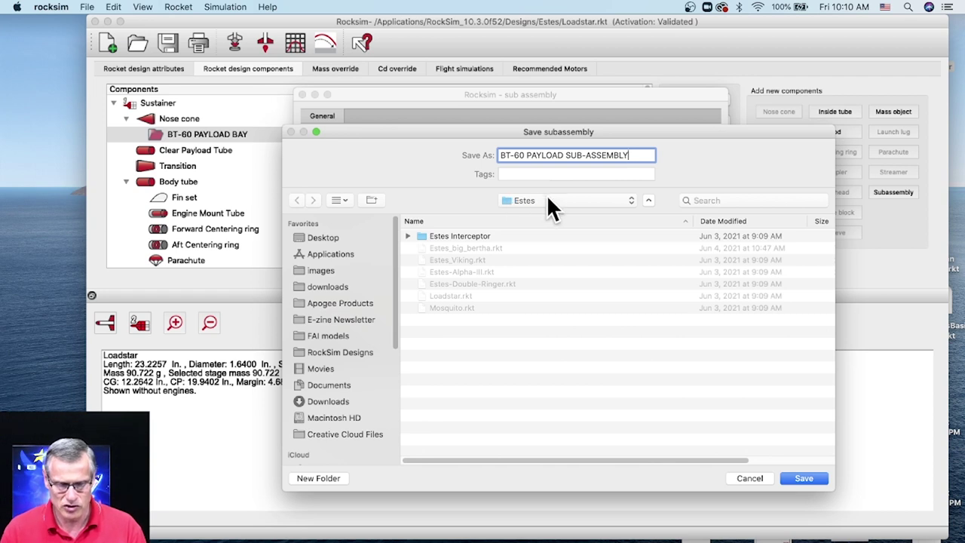
click(800, 477)
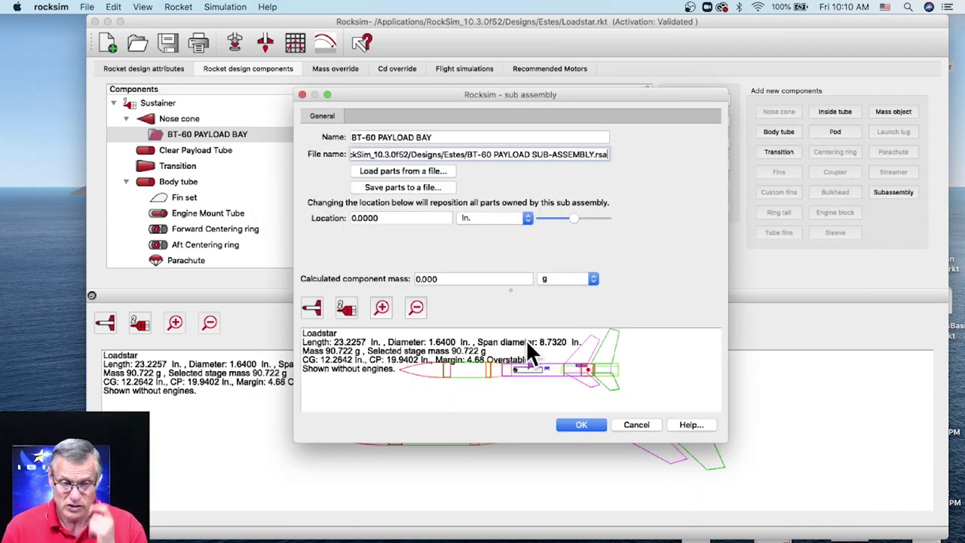
click(581, 424)
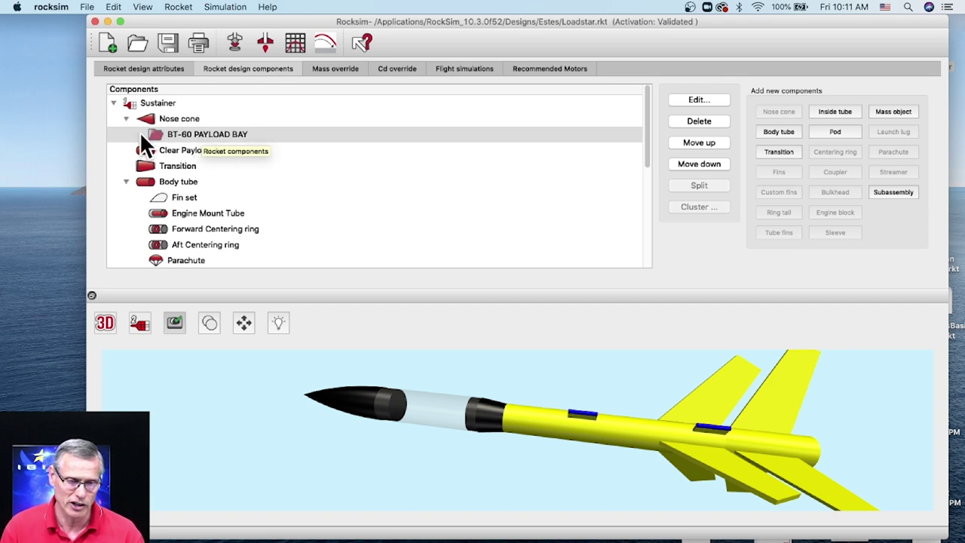
Step: Copy the Clear Payload Tube into the BT-60 PAYLOAD BAY subassembly as part of it, and expand the subassembly
click(181, 150)
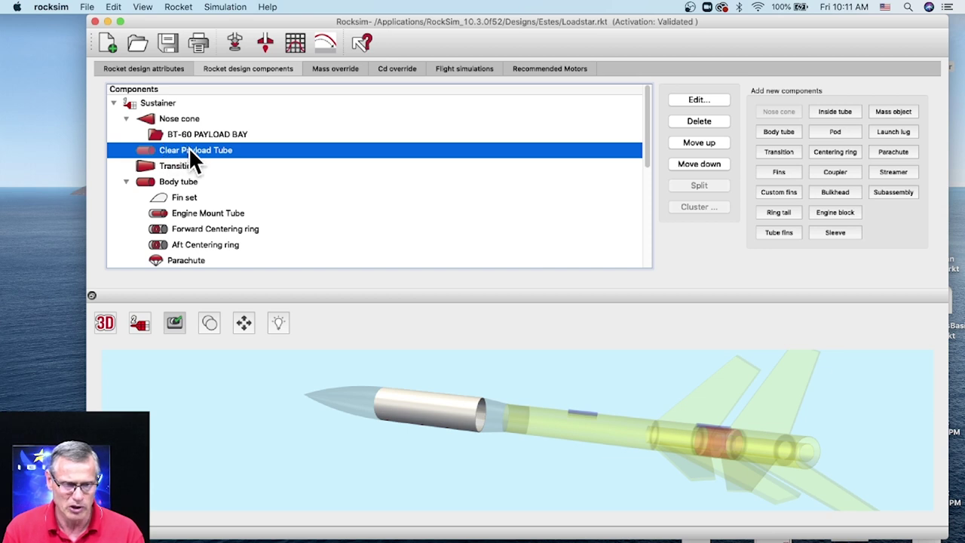
right_click(190, 148)
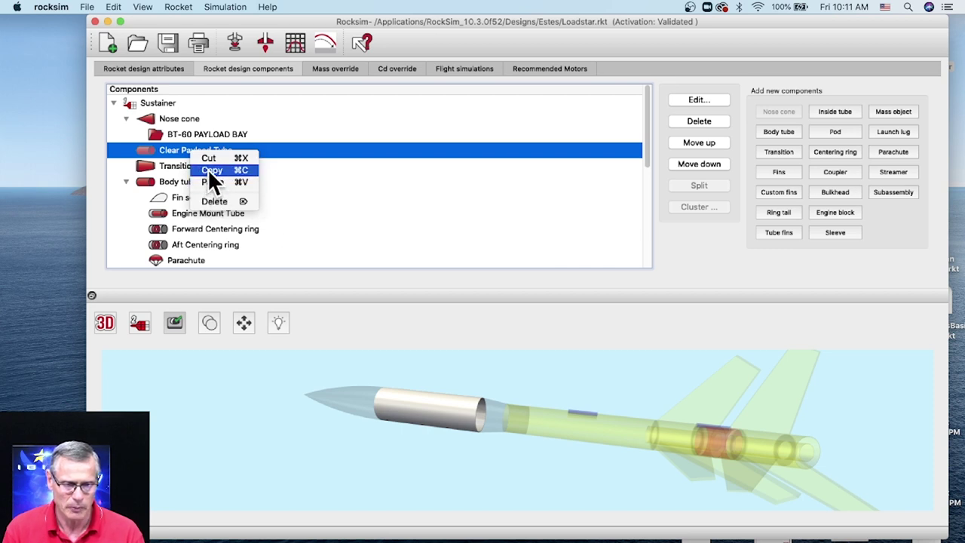
click(208, 170)
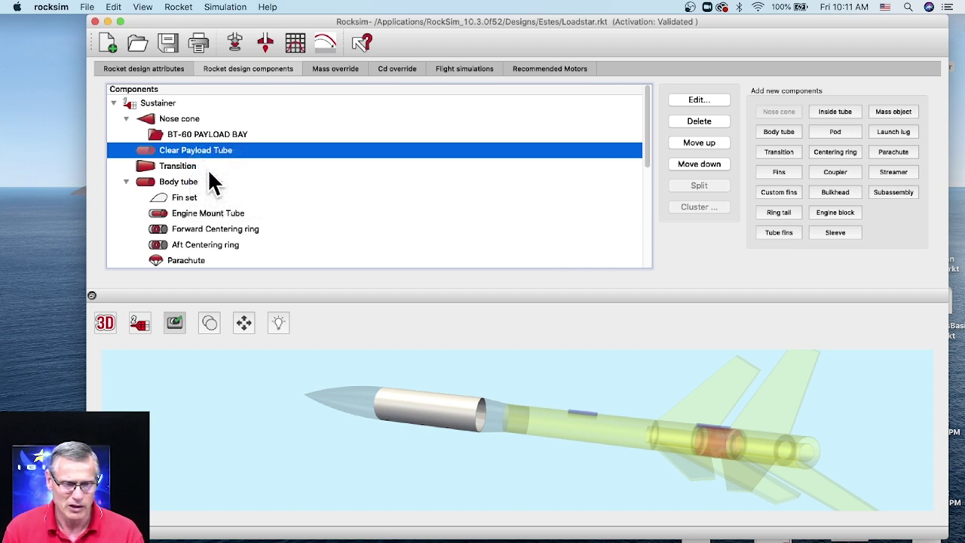
click(197, 130)
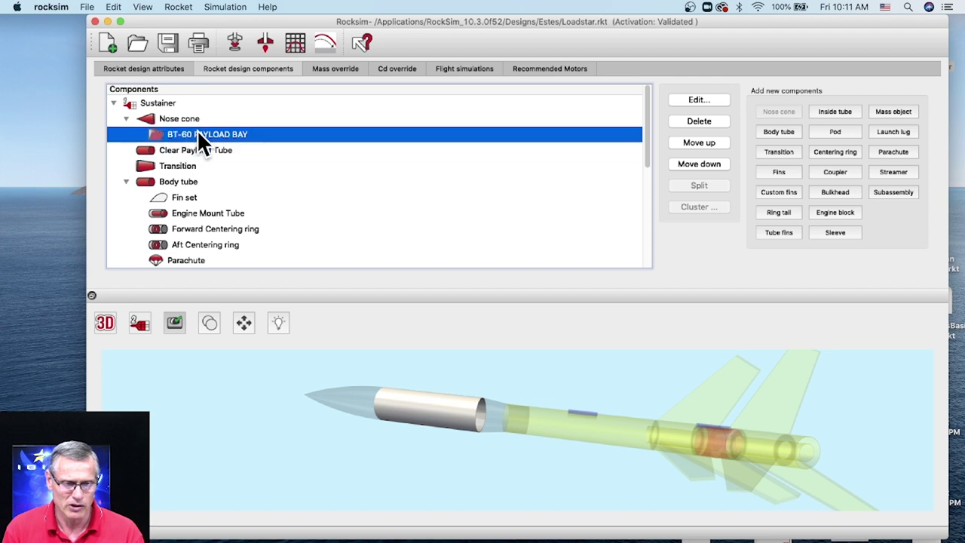
right_click(200, 136)
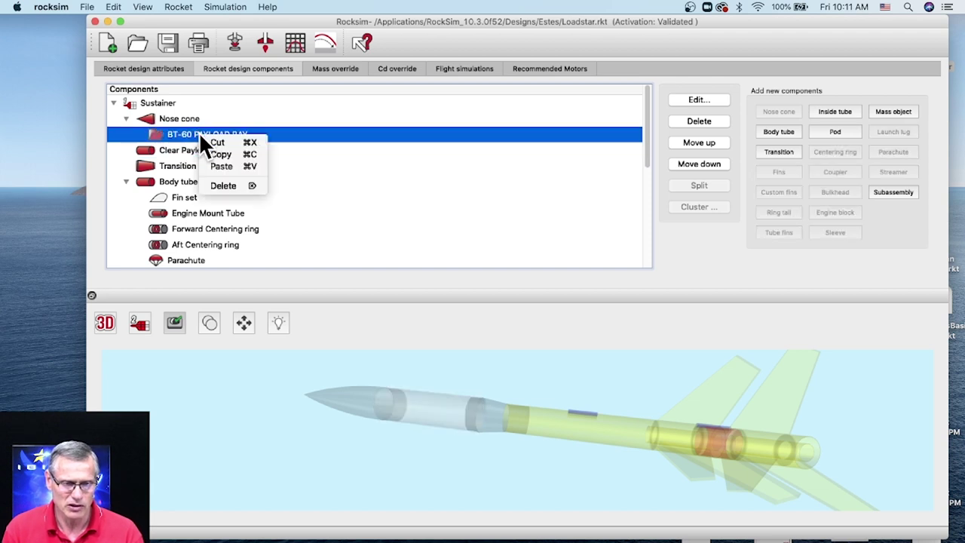
click(213, 167)
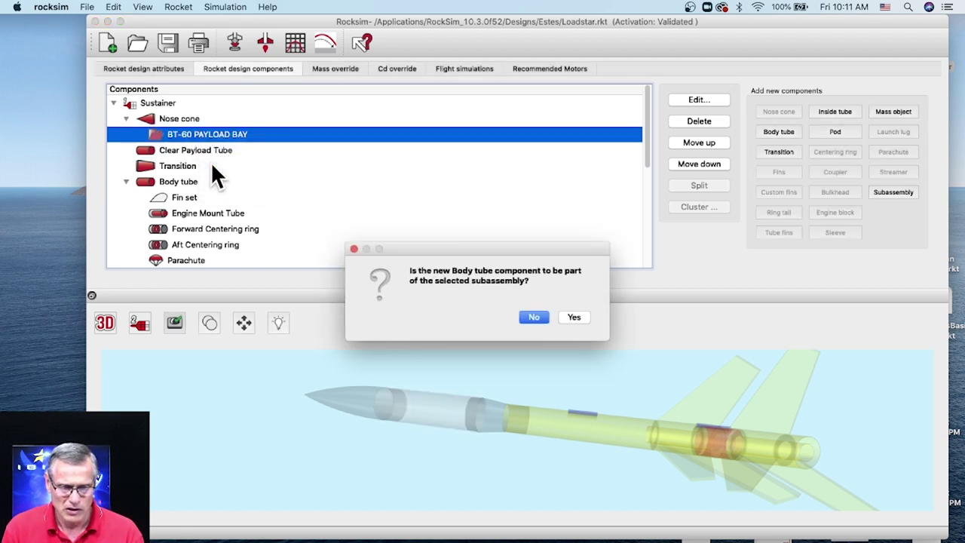
click(576, 317)
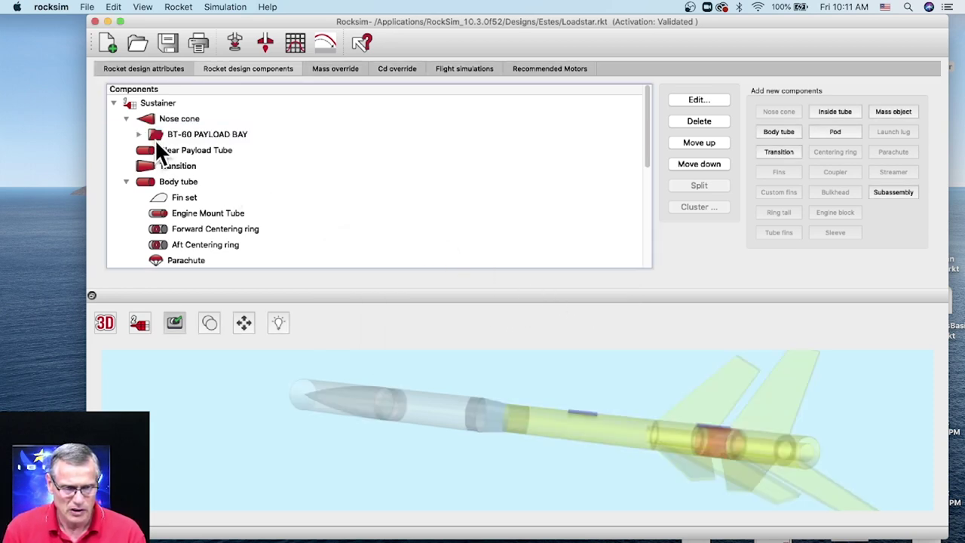
click(139, 135)
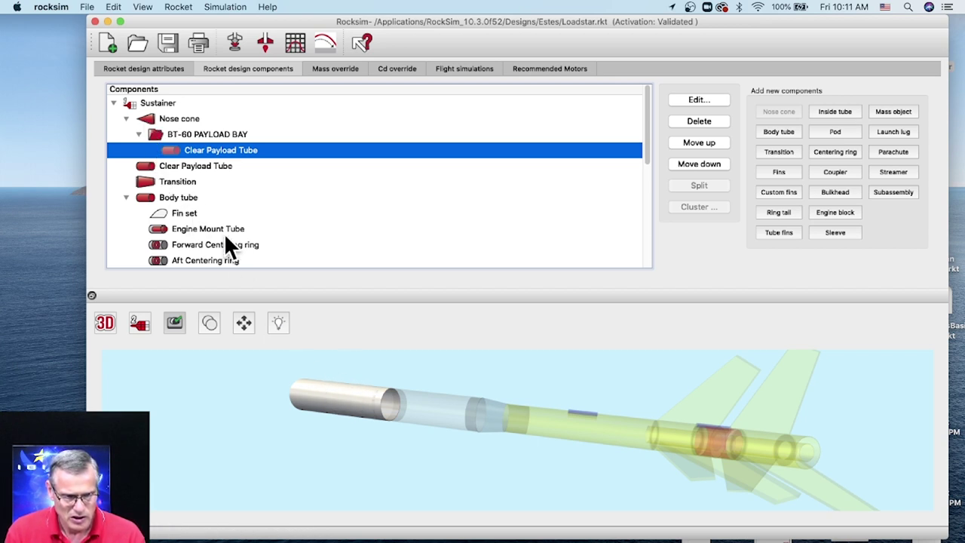
Step: Delete the original Clear Payload Tube located directly under the Sustainer, above the Transition
click(153, 164)
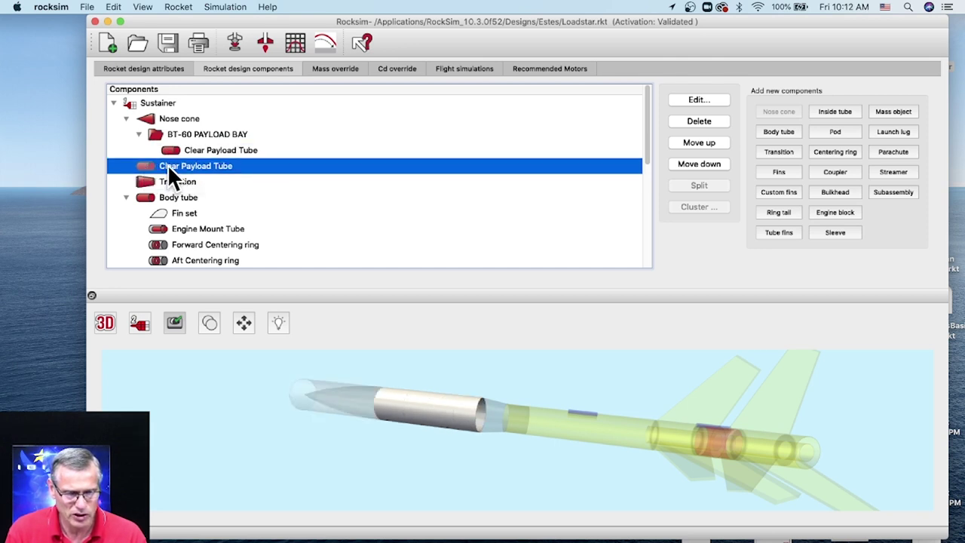
right_click(187, 165)
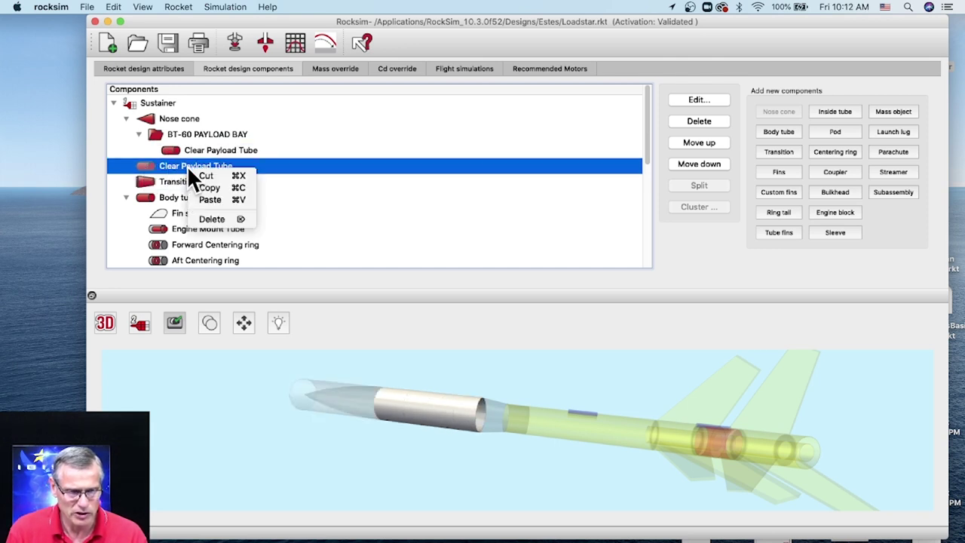
click(211, 219)
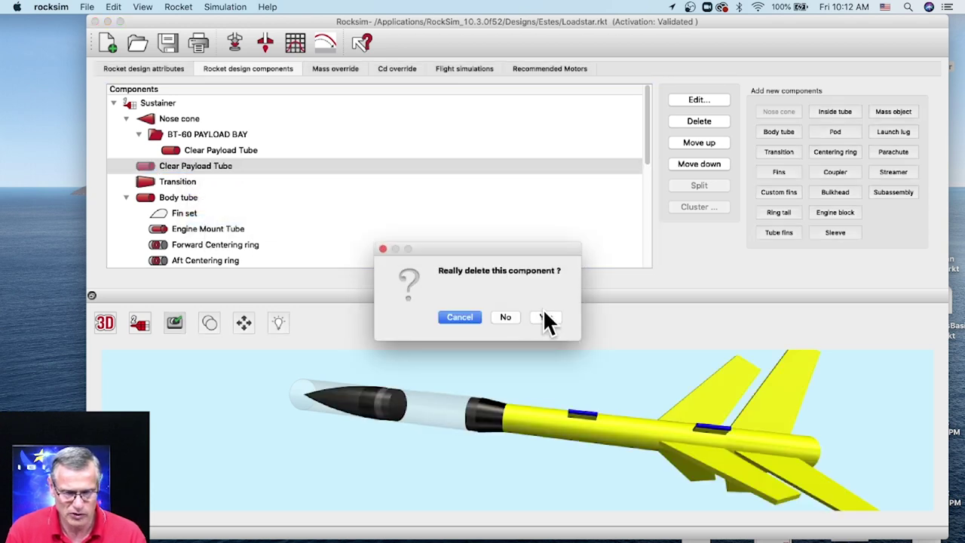
click(545, 318)
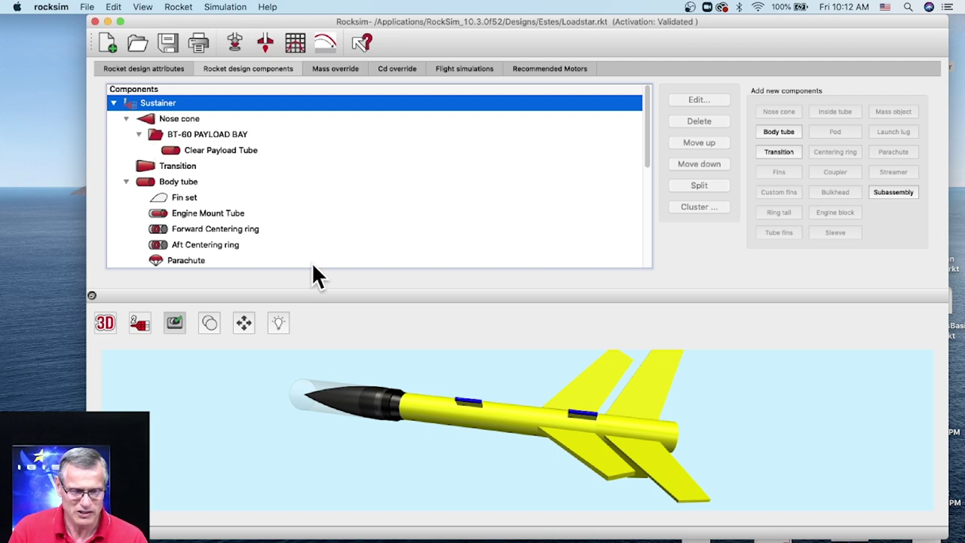
Step: Open the settings of the BT-60 PAYLOAD BAY subassembly under the Nose cone and move its location aft to about 4.6043 in
click(369, 432)
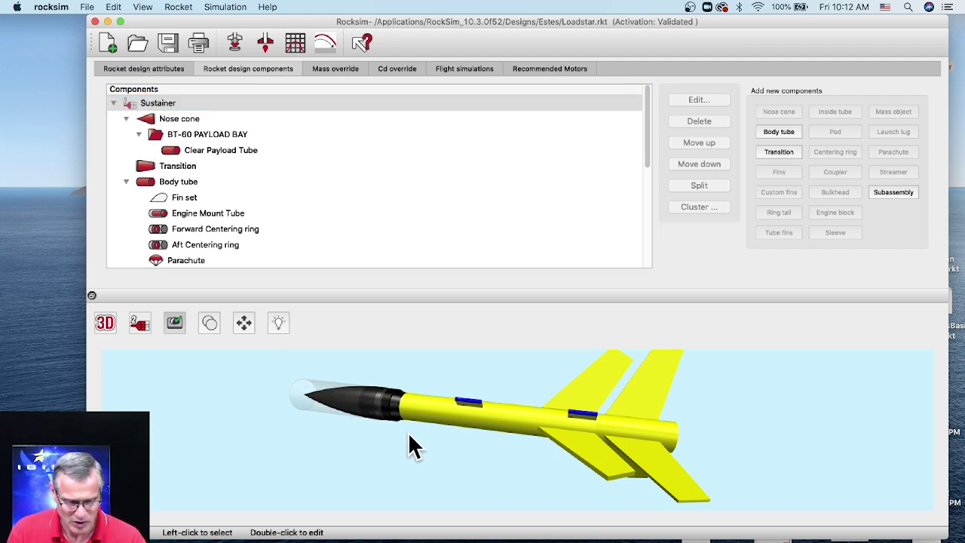
drag(402, 436, 545, 457)
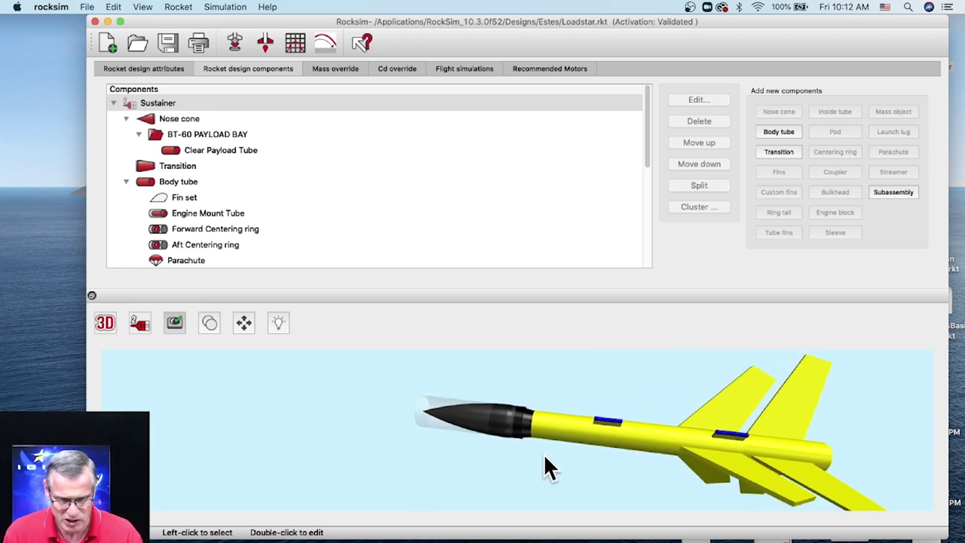
scroll(510, 469, up, 5)
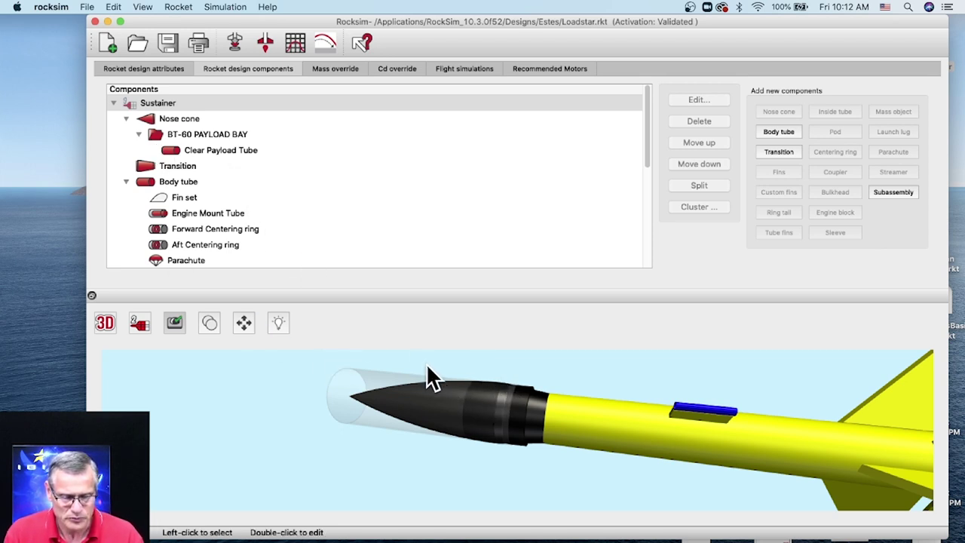
click(193, 130)
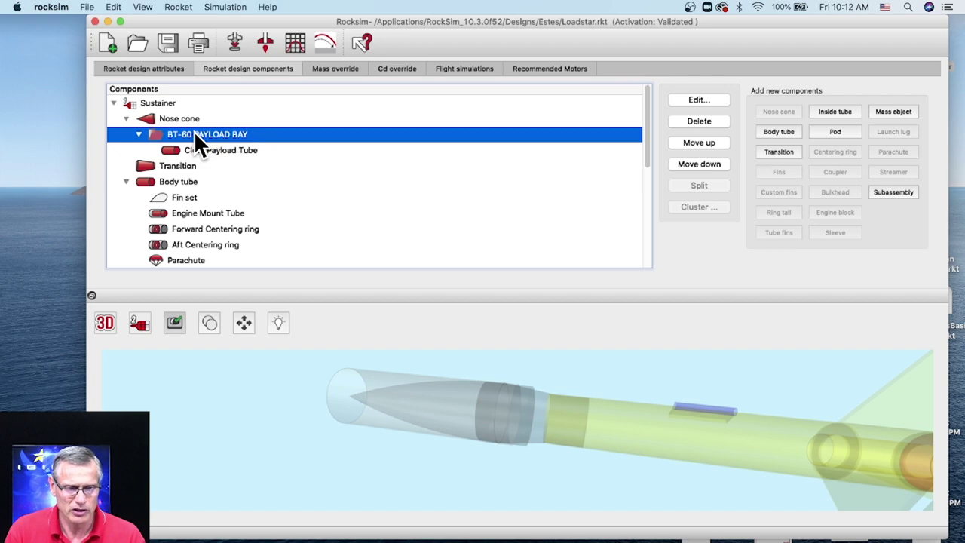
double_click(194, 132)
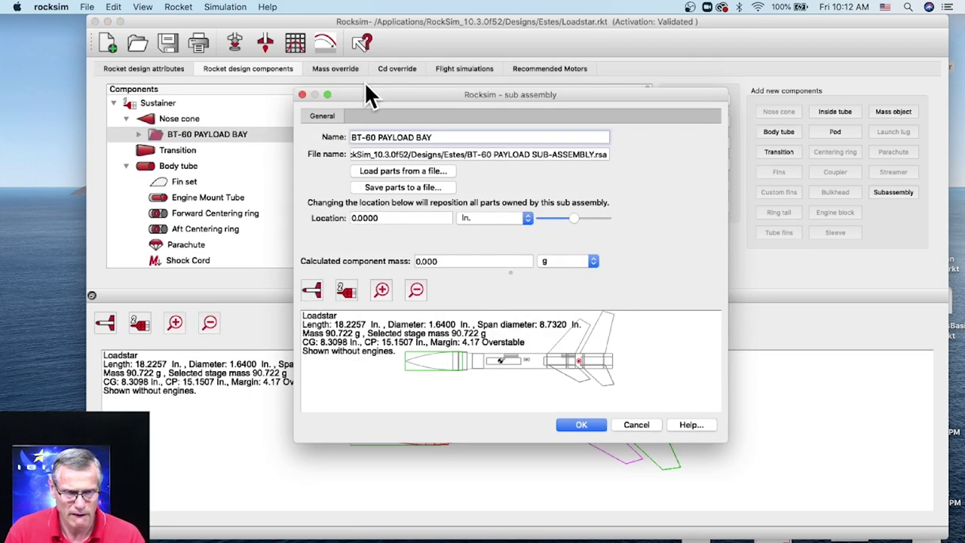
drag(369, 94, 309, 21)
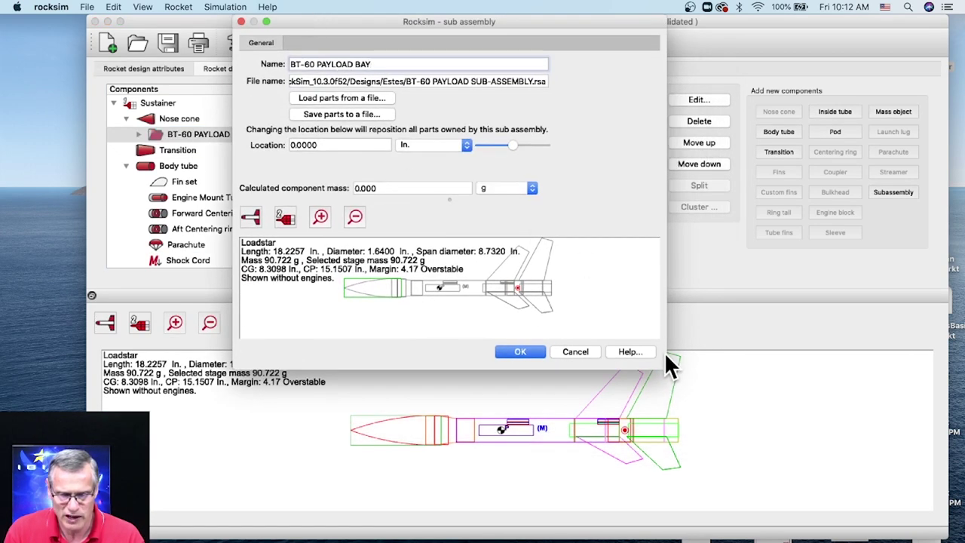
drag(668, 362, 932, 540)
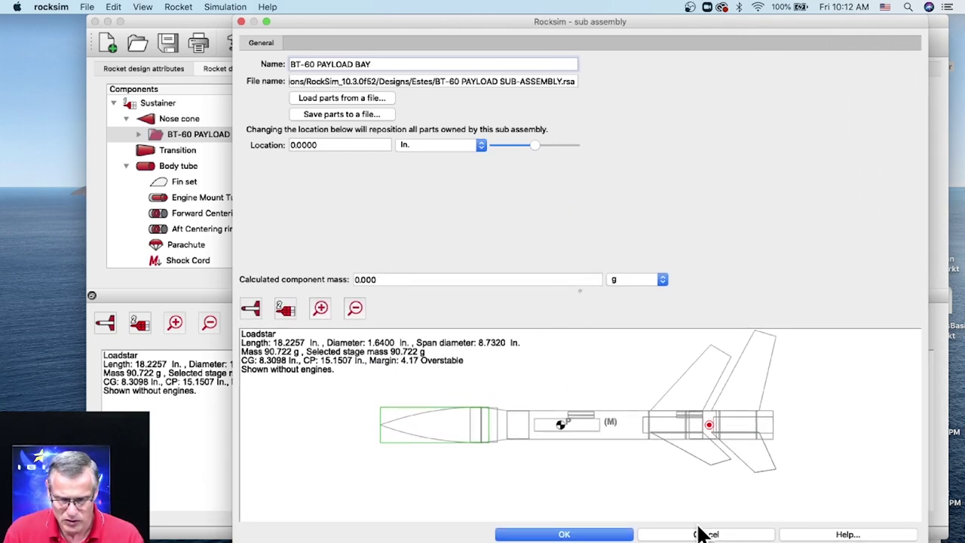
drag(763, 542, 763, 540)
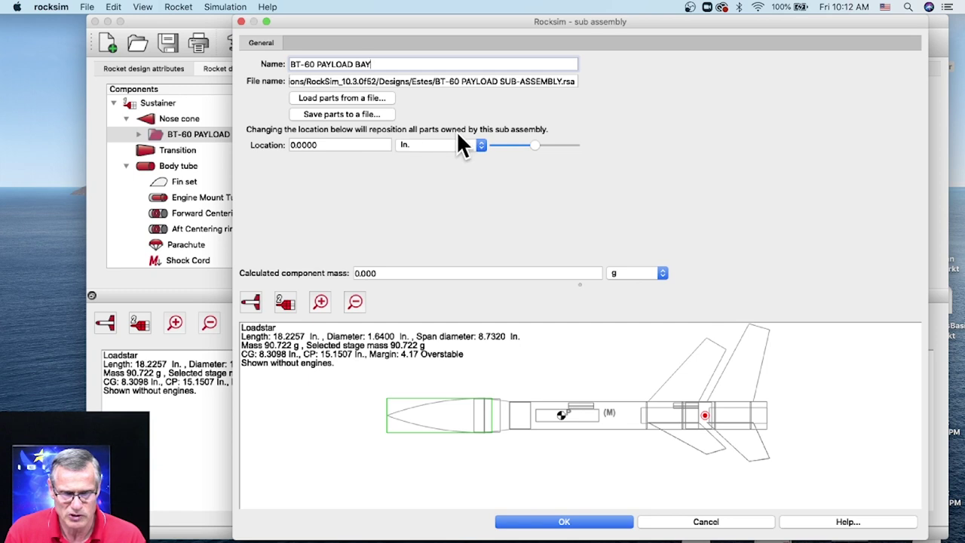
drag(533, 146, 576, 145)
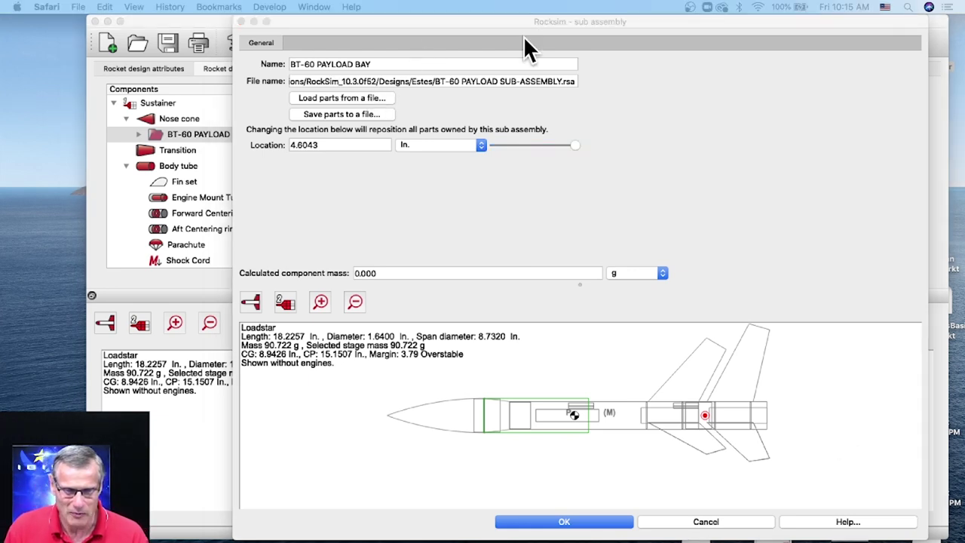
click(471, 30)
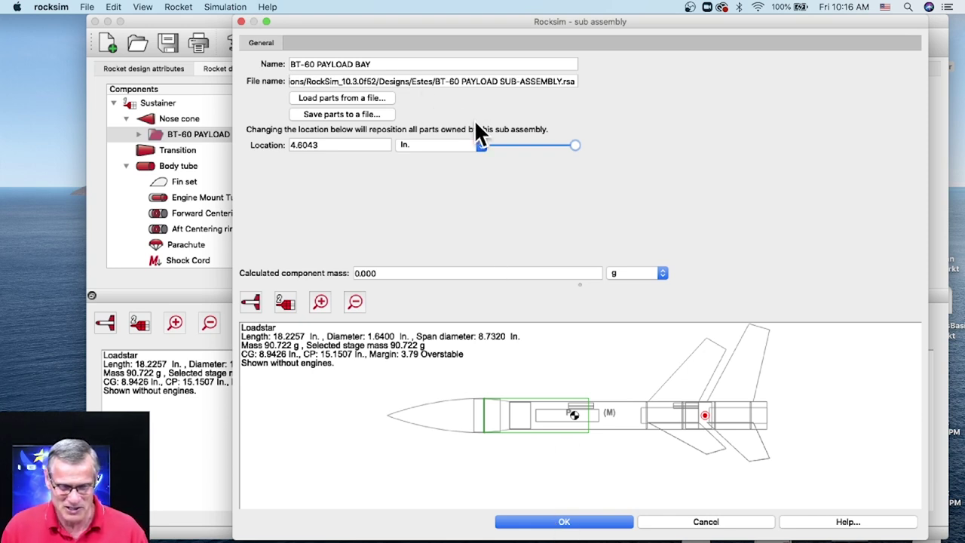
Step: Save the subassembly's parts over the existing BT-60 PAYLOAD SUB-ASSEMBLY.rsa file in the Estes folder and accept the subassembly settings
click(332, 114)
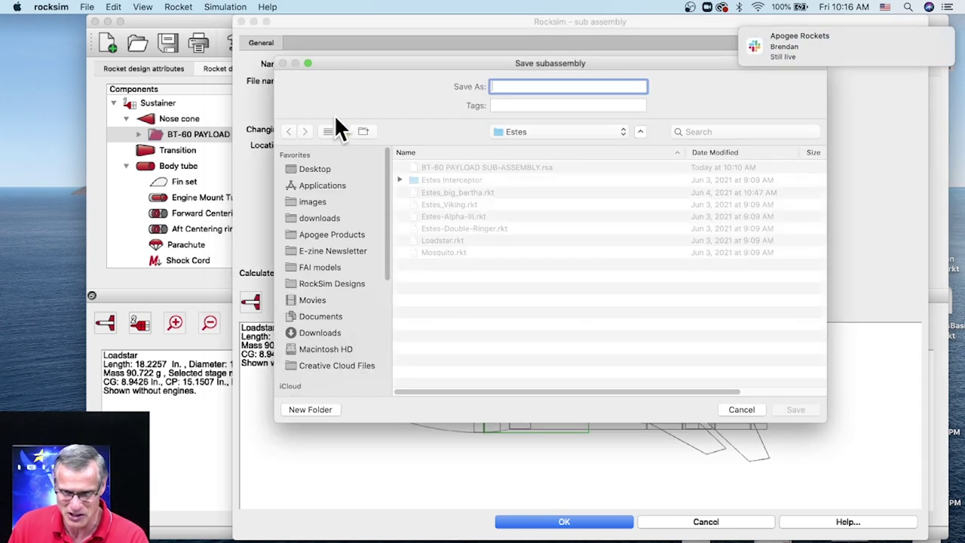
mouse_move(819, 43)
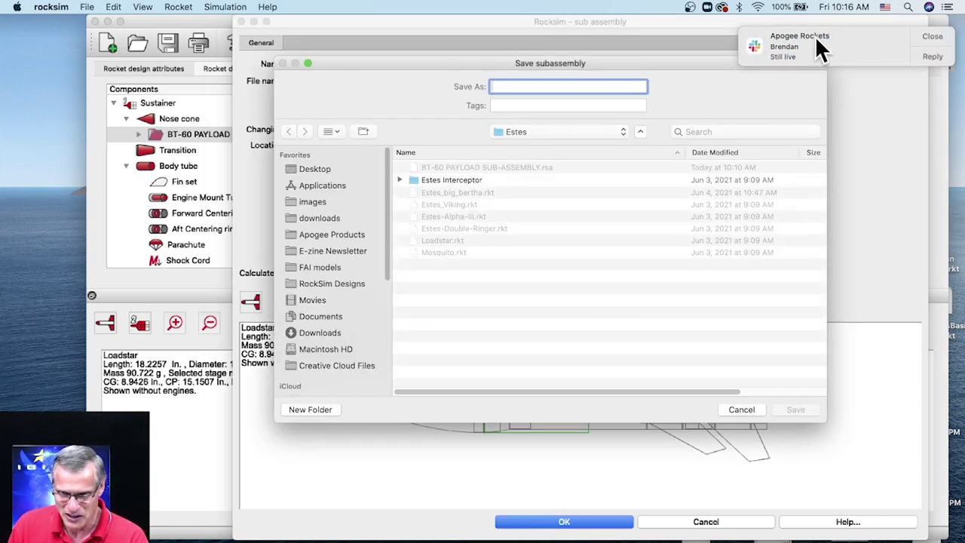
click(935, 37)
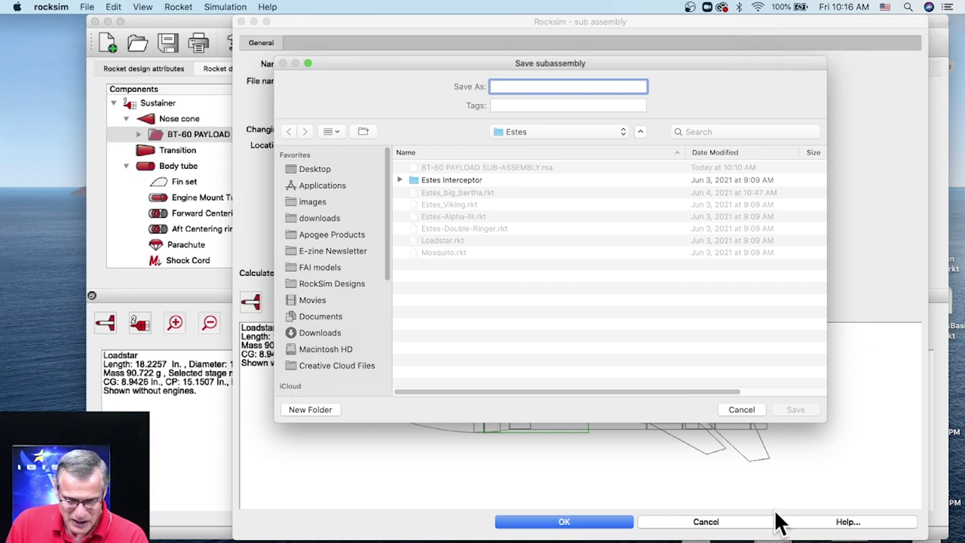
click(450, 166)
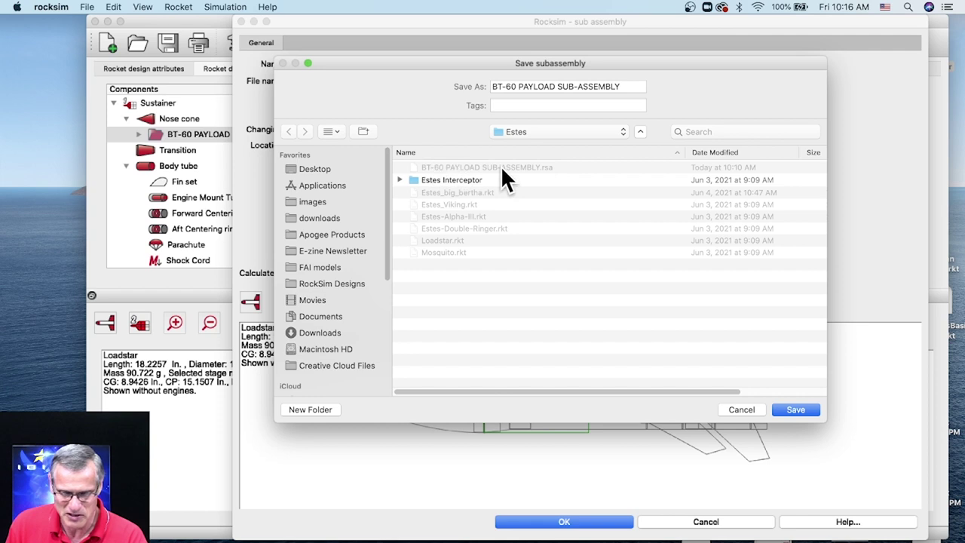
click(796, 410)
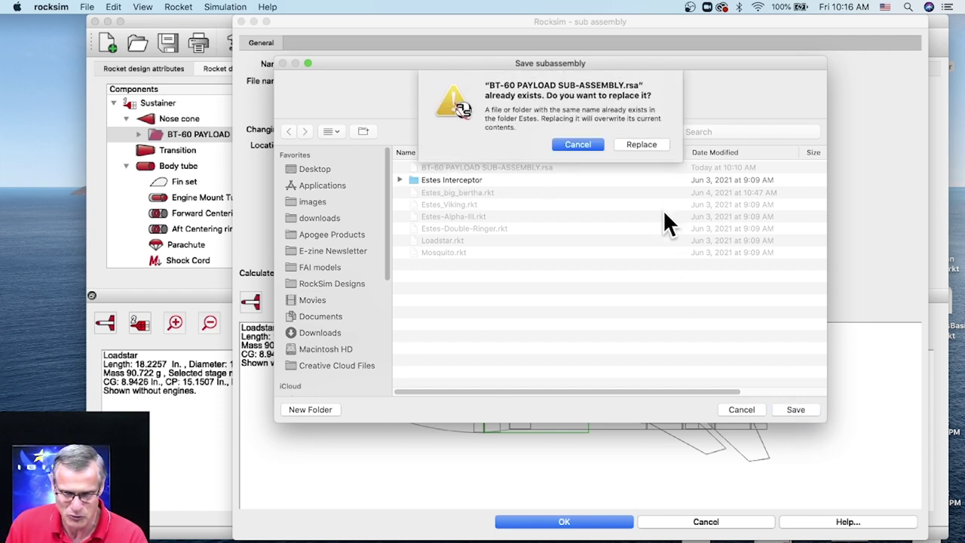
click(639, 143)
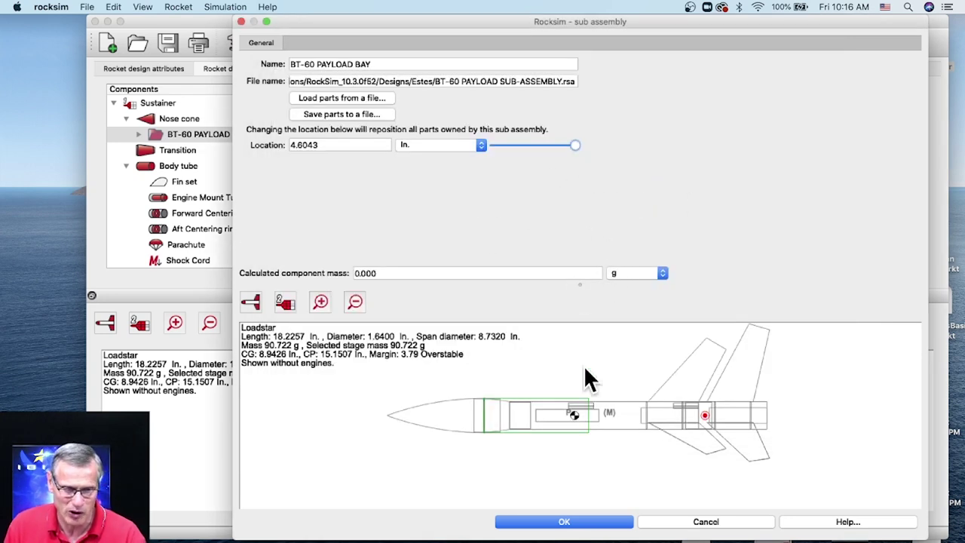
click(596, 522)
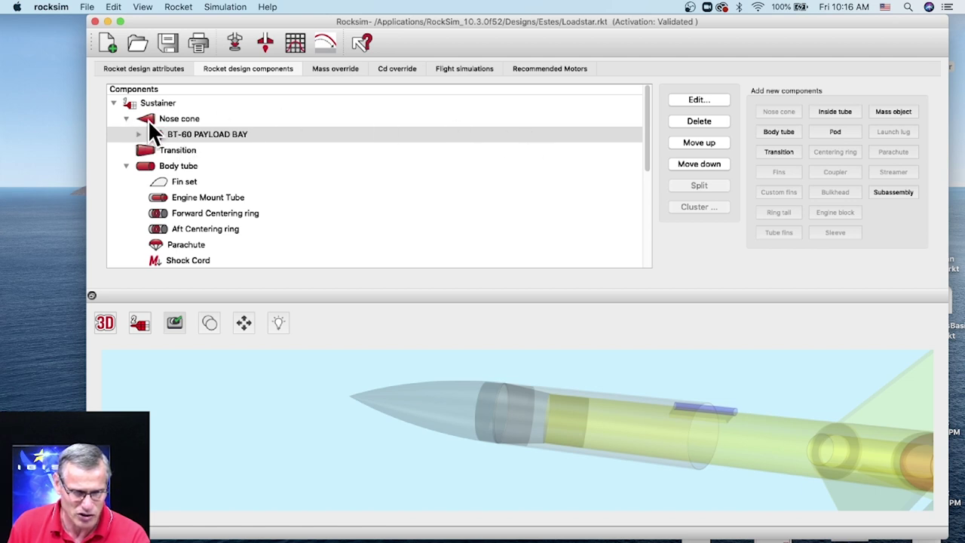
Step: Delete the BT-60 PAYLOAD BAY subassembly from the Nose cone and add a new subassembly after the cone, not owned by it
click(694, 121)
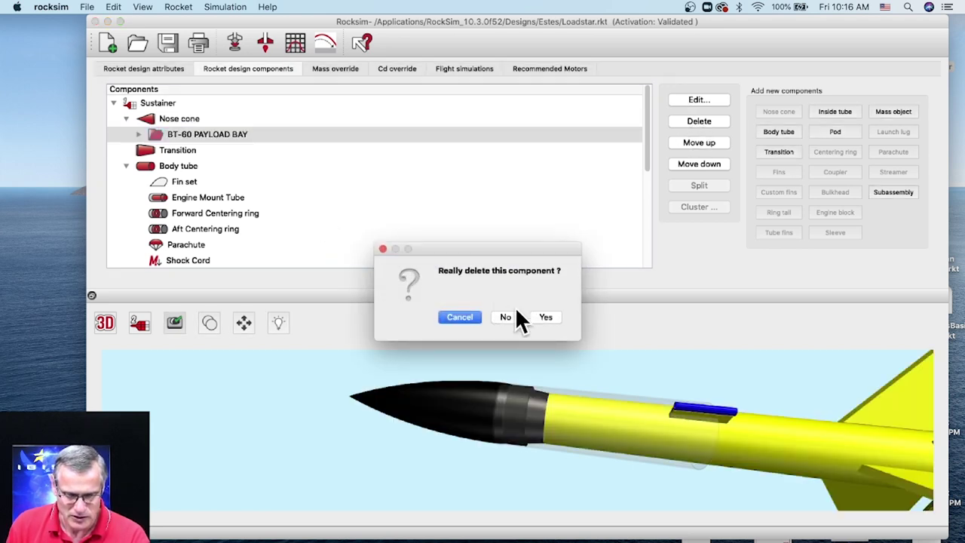
click(546, 317)
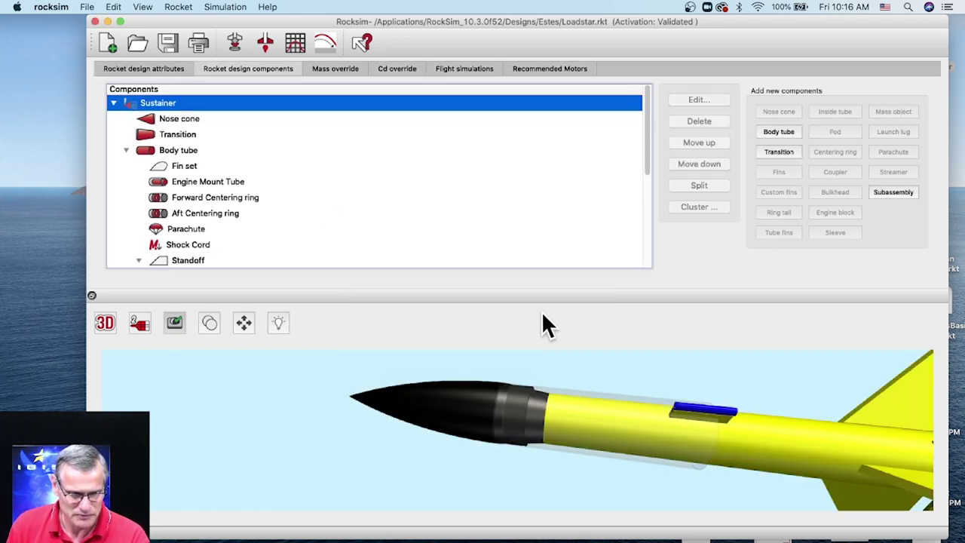
click(160, 117)
click(150, 103)
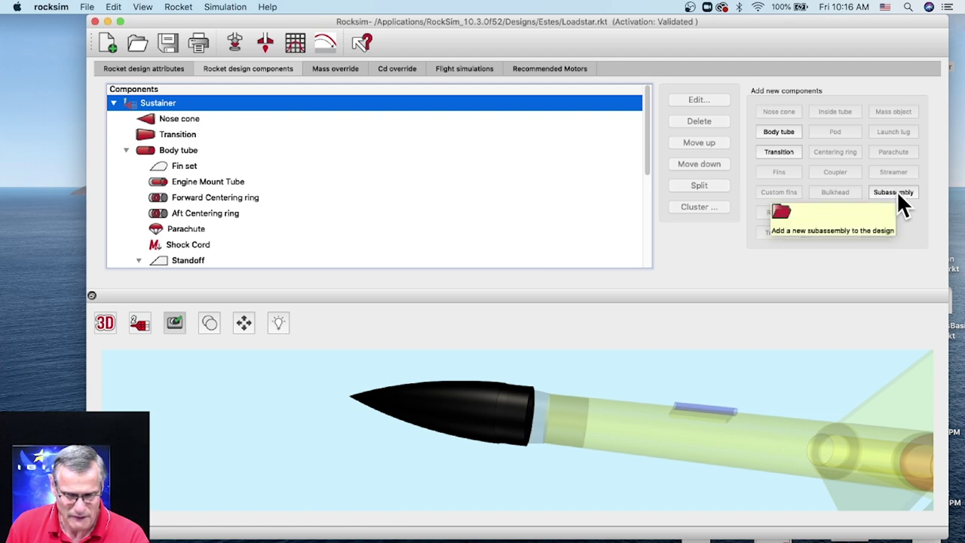
click(170, 121)
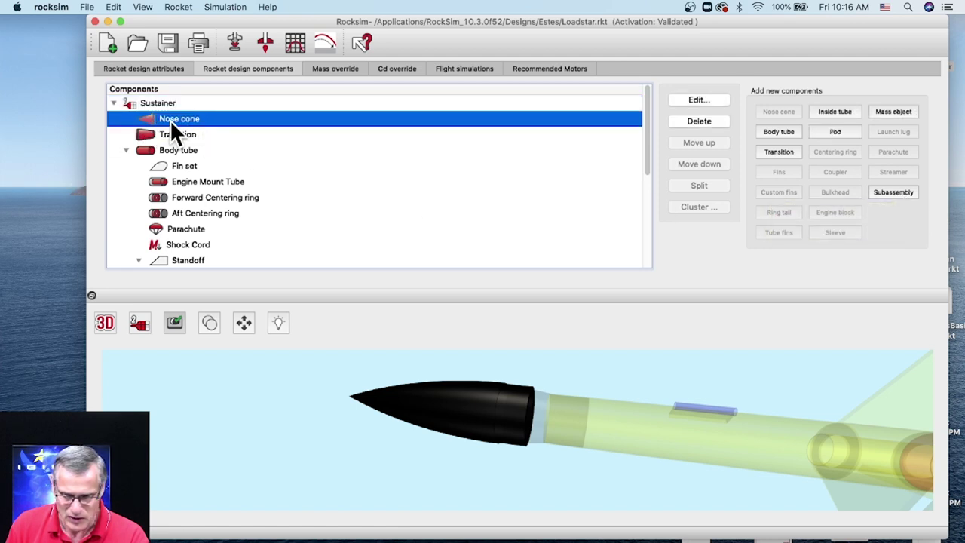
click(896, 192)
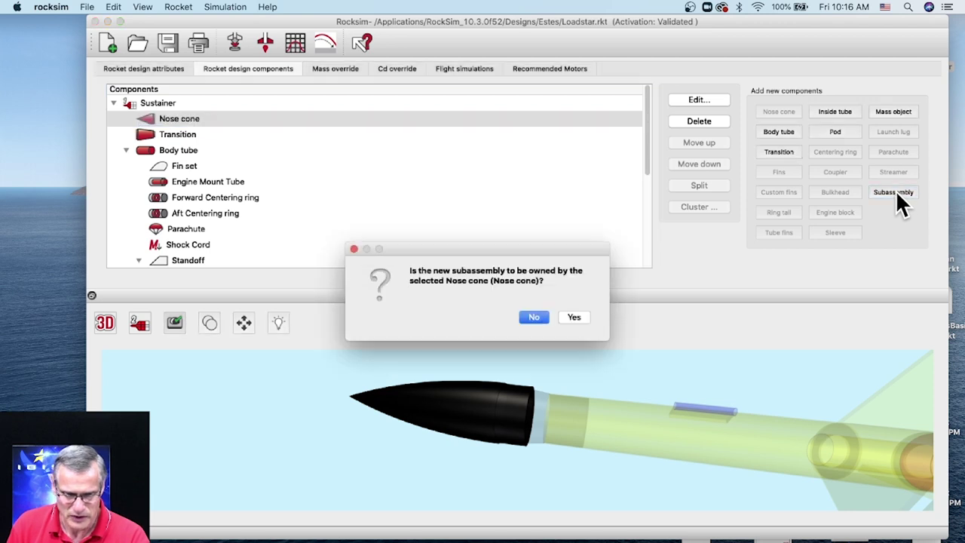
click(540, 316)
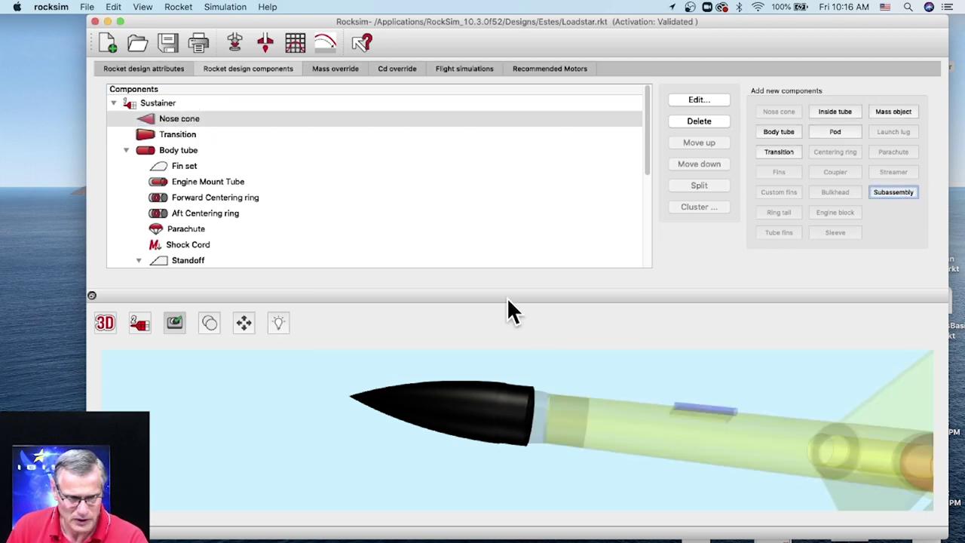
Step: Load the new subassembly's parts from BT-60 PAYLOAD SUB-ASSEMBLY.rsa in the Estes folder and accept the settings
double_click(181, 137)
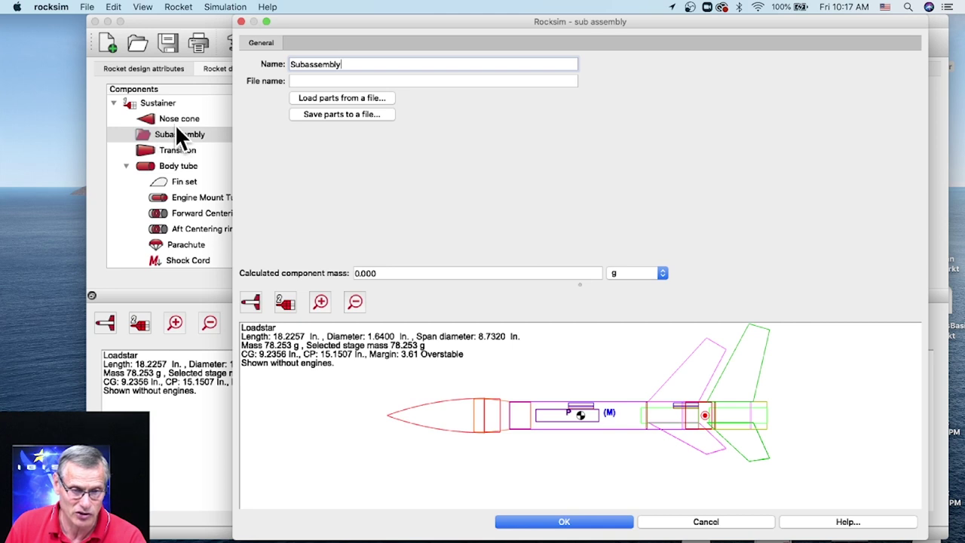
click(339, 98)
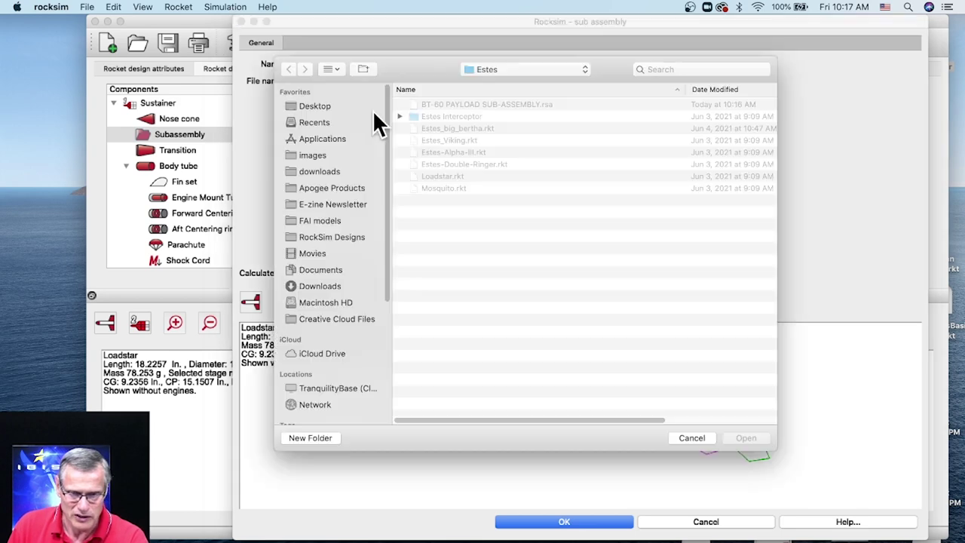
click(477, 106)
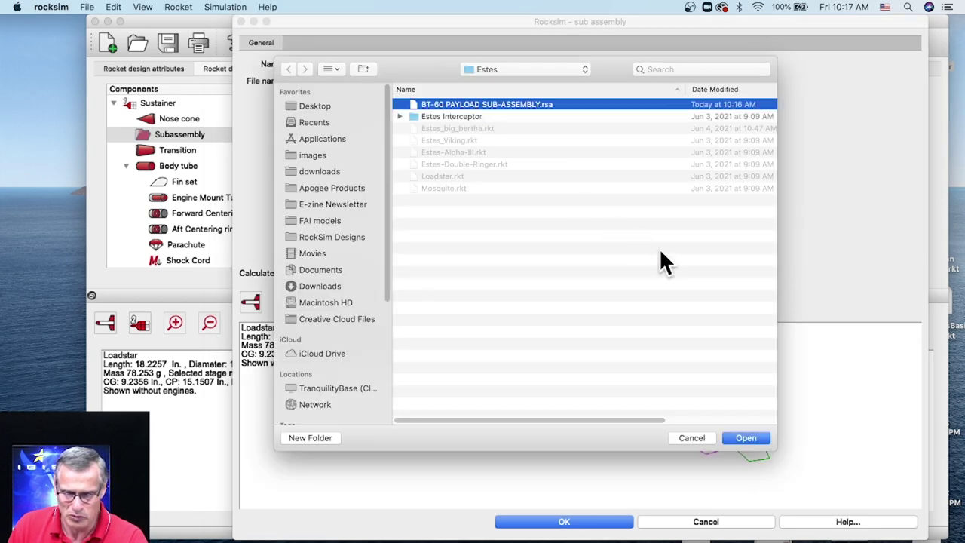
click(746, 438)
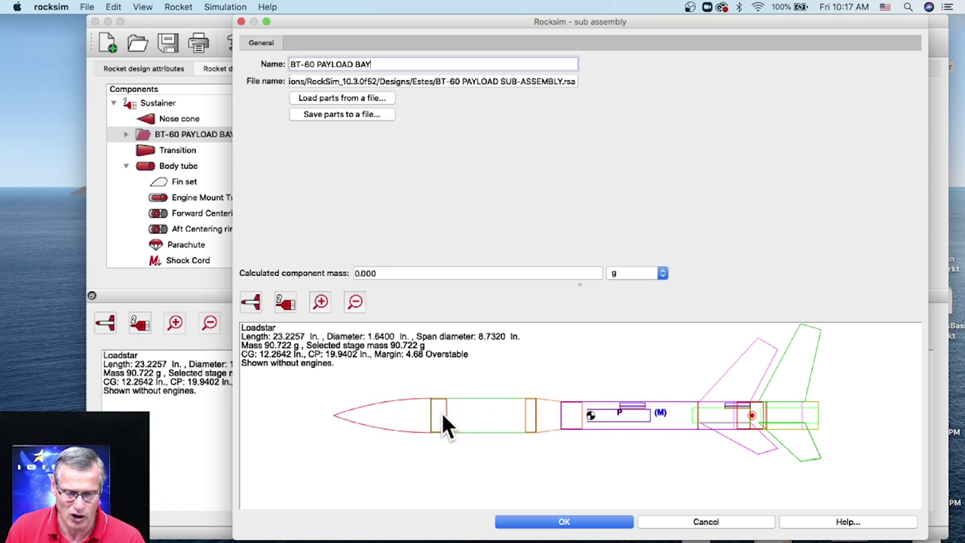
click(576, 521)
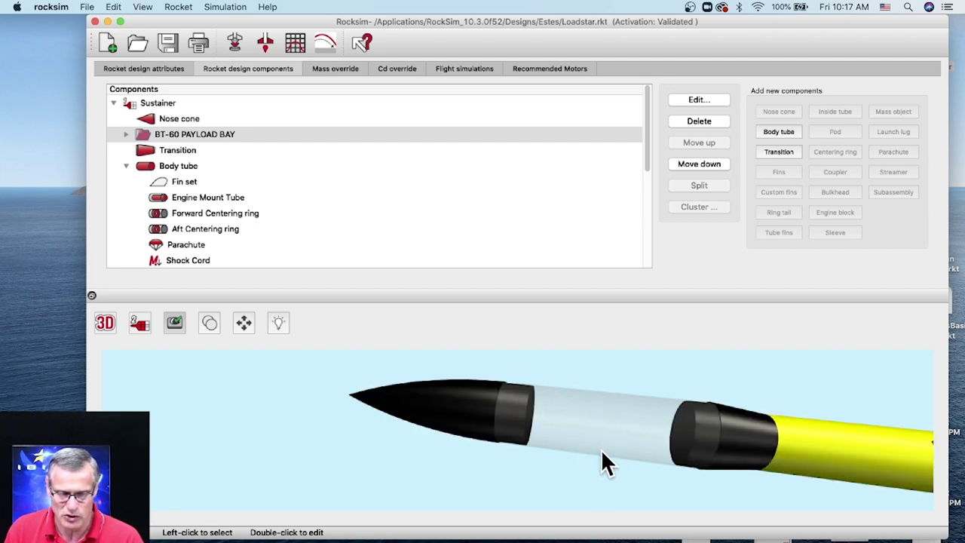
Step: Copy the Sustainer's Transition into the BT-60 PAYLOAD BAY subassembly, directly after the Clear Payload Tube
click(165, 149)
right_click(164, 149)
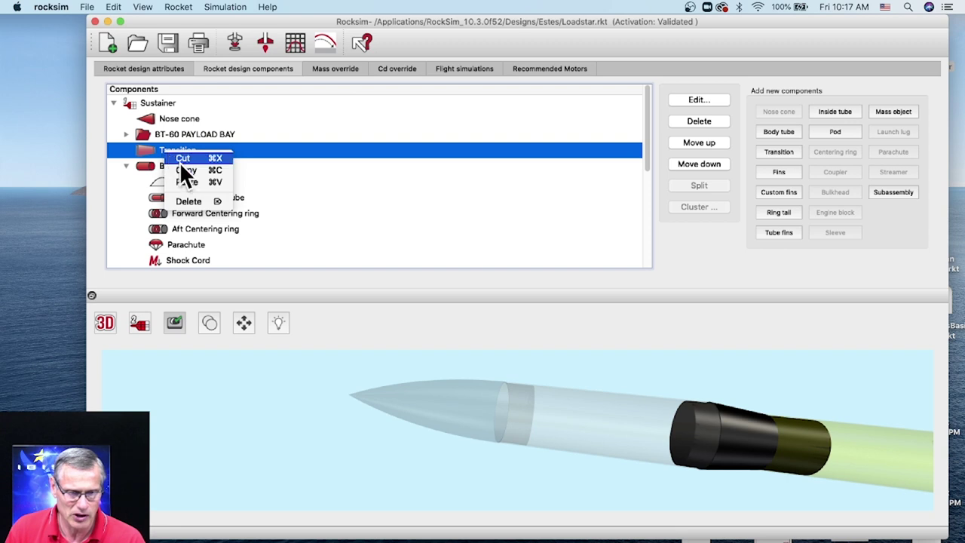
click(186, 169)
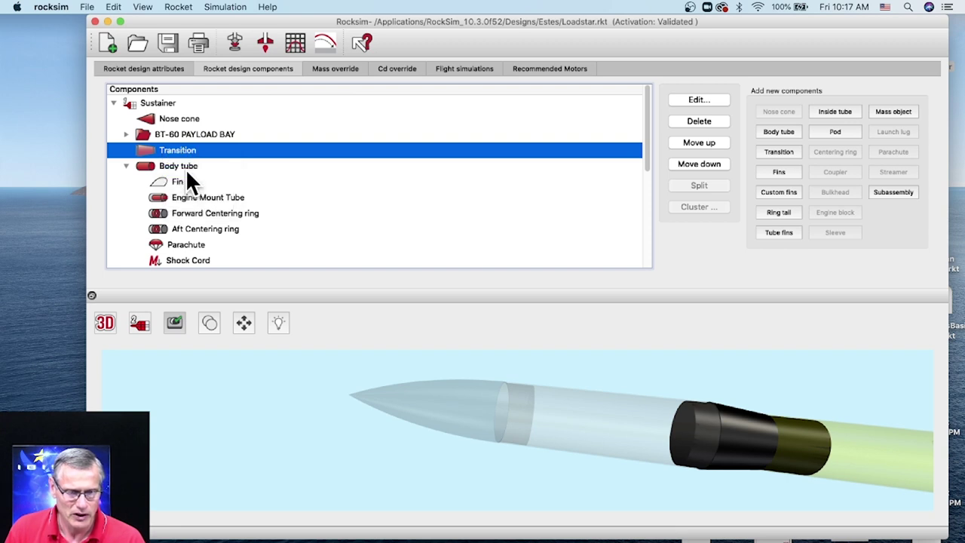
click(185, 130)
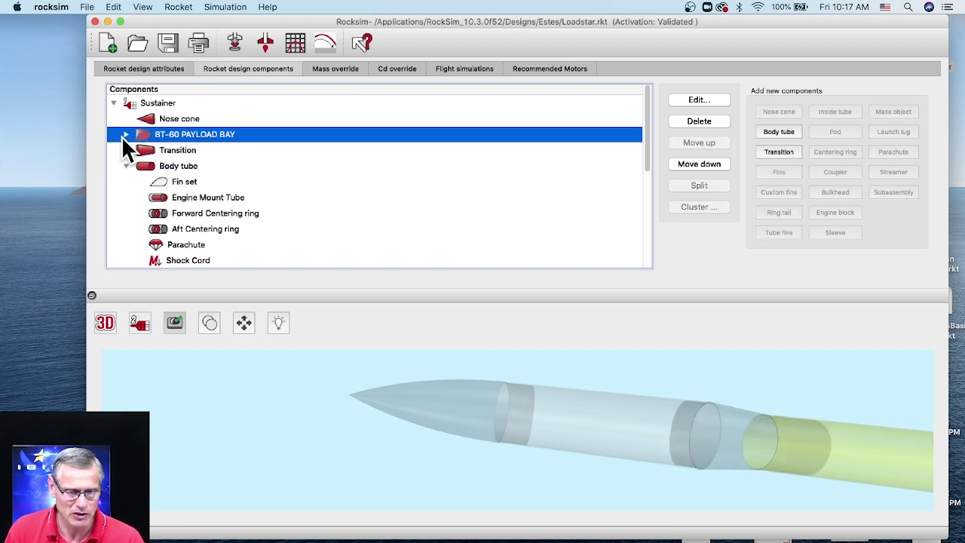
click(125, 134)
click(176, 151)
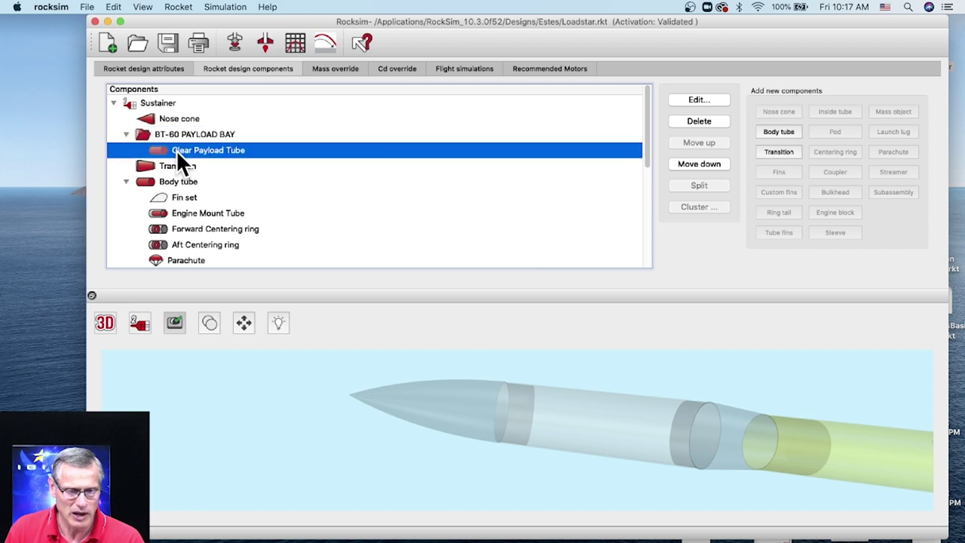
right_click(176, 151)
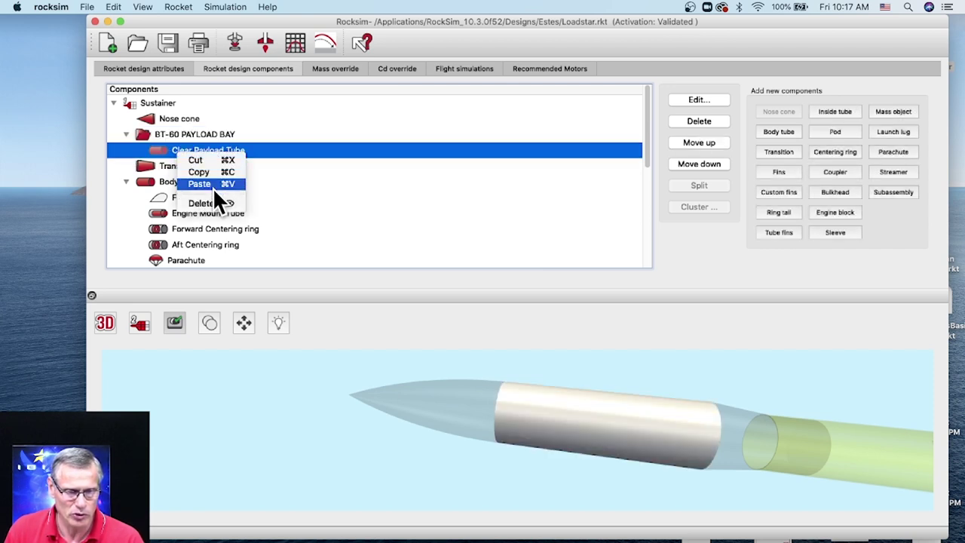
click(211, 185)
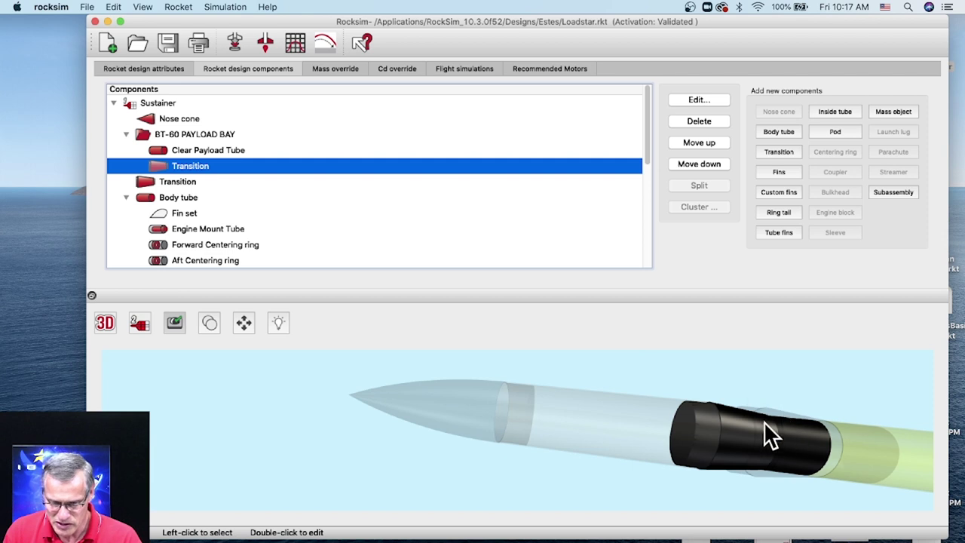
click(768, 371)
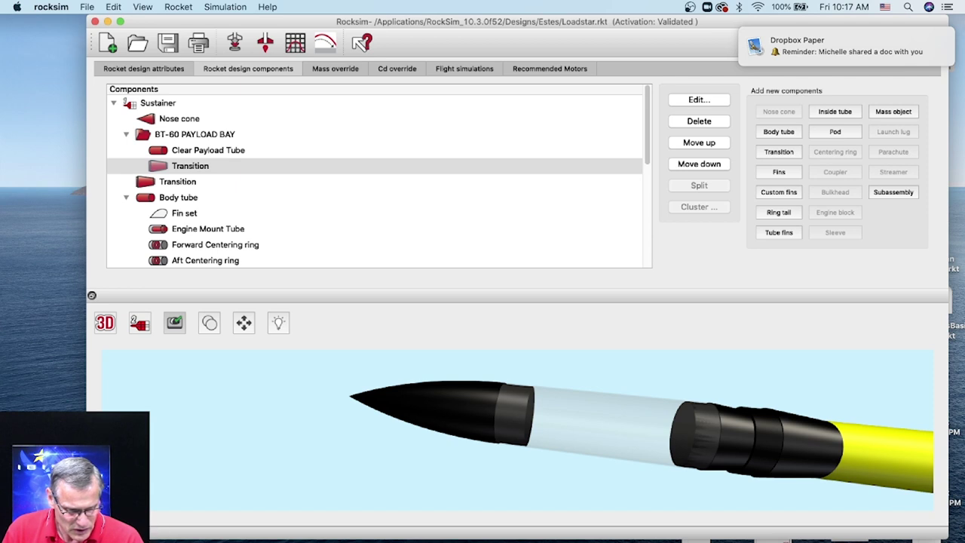
right_click(149, 535)
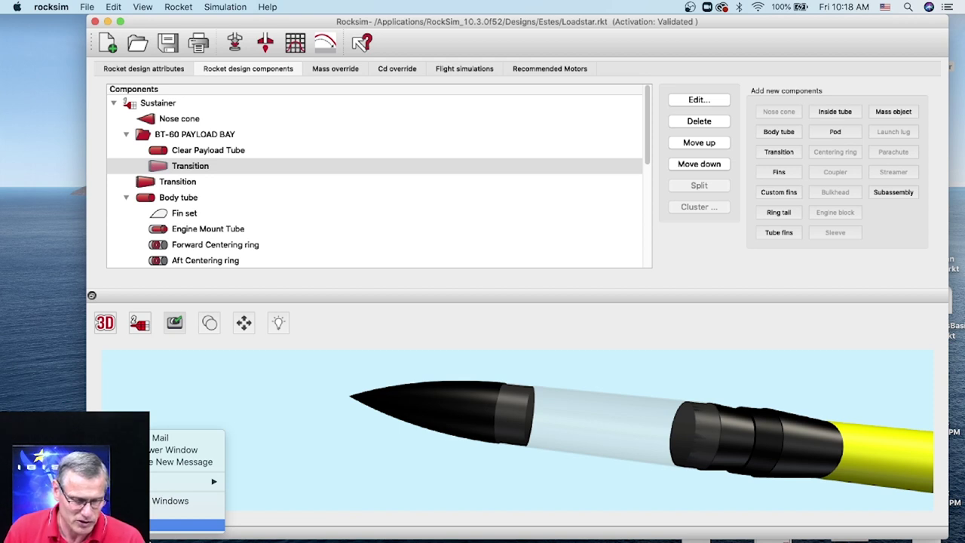
click(188, 525)
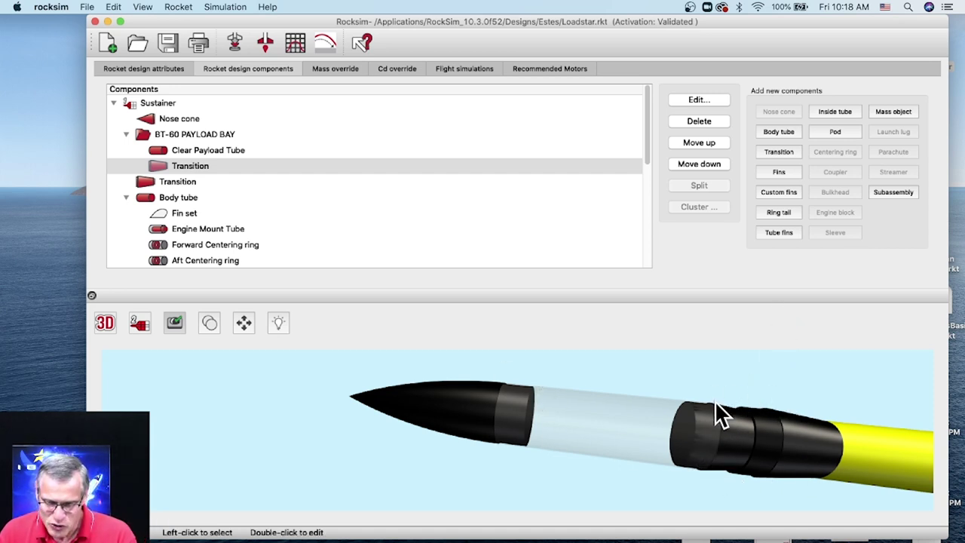
Step: Delete the Sustainer's own Transition located between the BT-60 PAYLOAD BAY subassembly and the Body tube
click(146, 182)
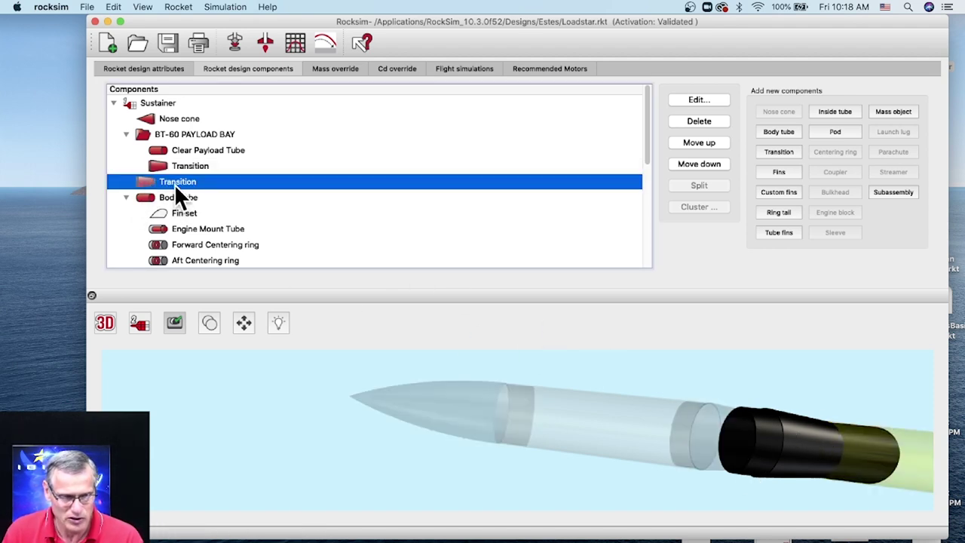
right_click(174, 184)
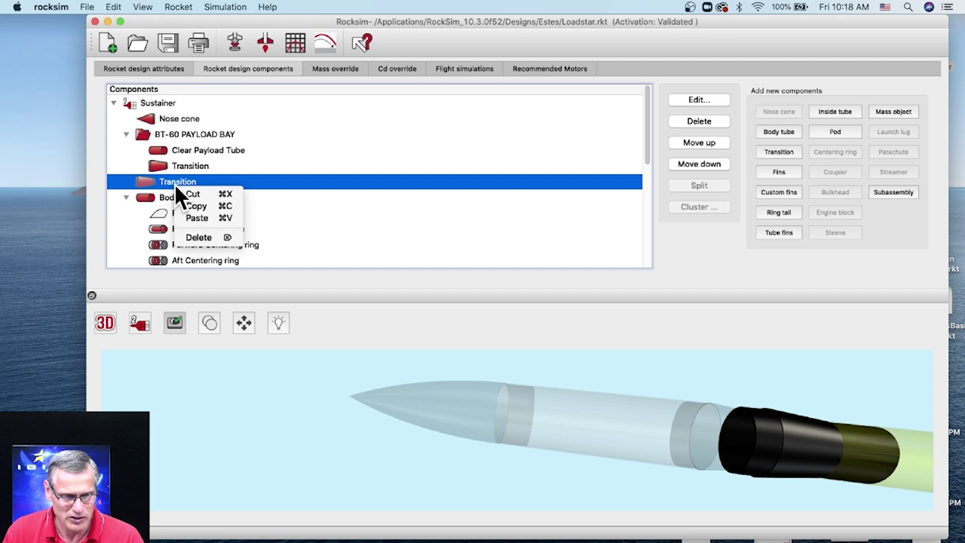
click(120, 9)
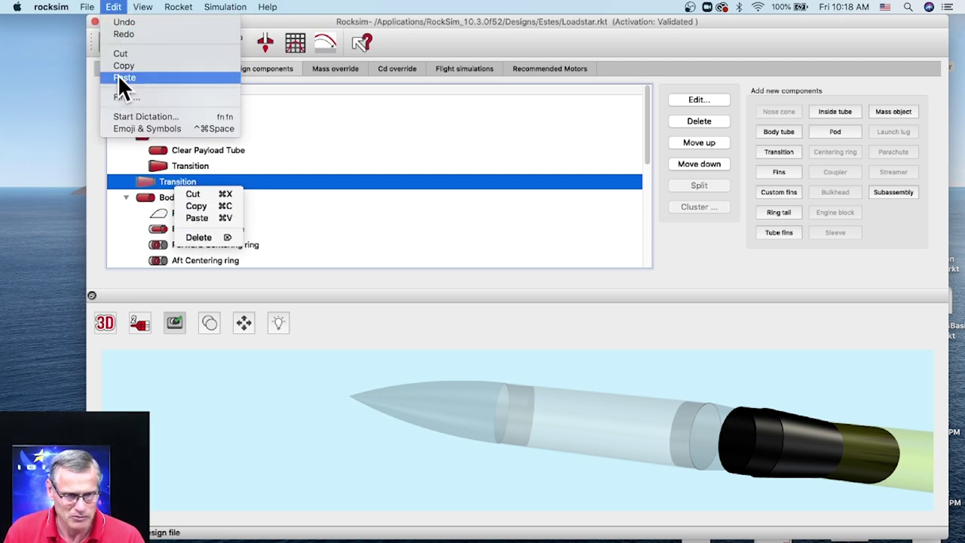
click(321, 398)
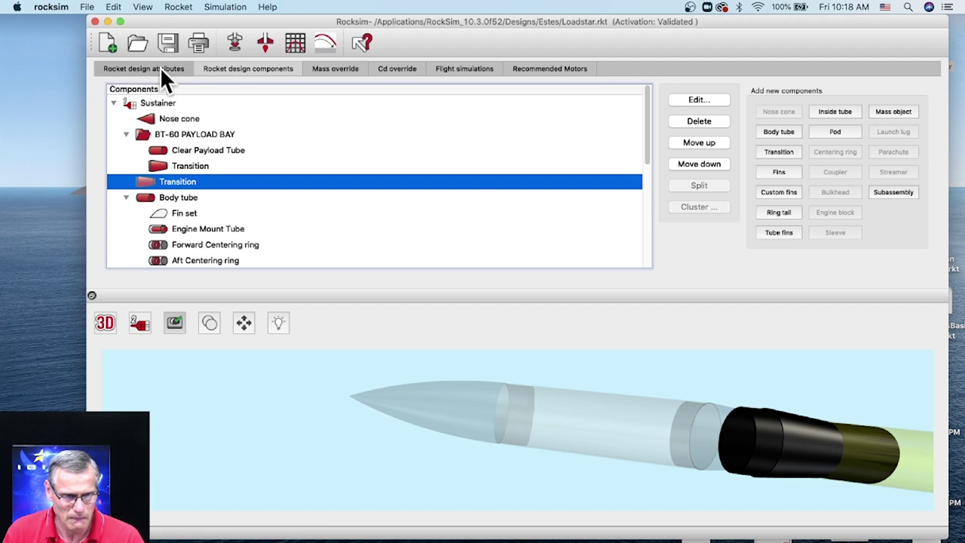
click(112, 7)
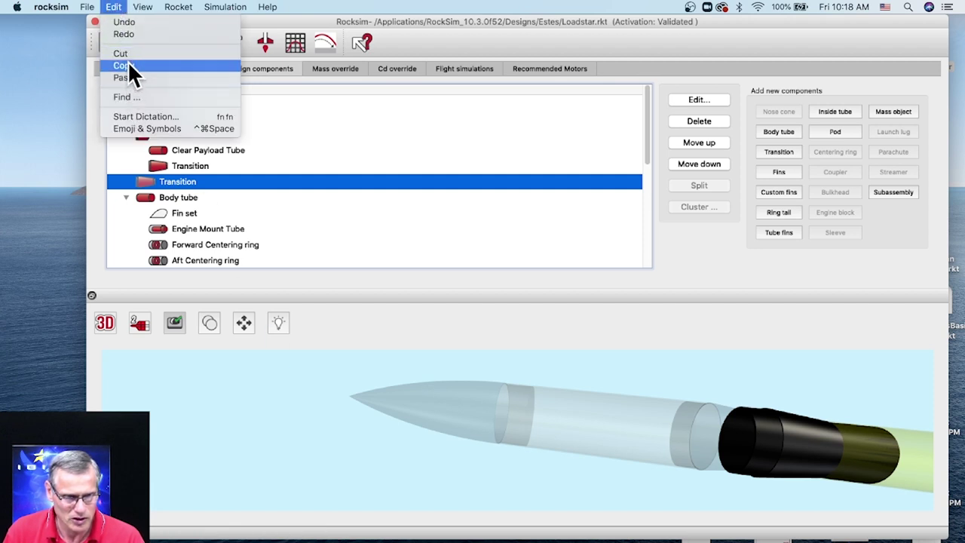
click(216, 420)
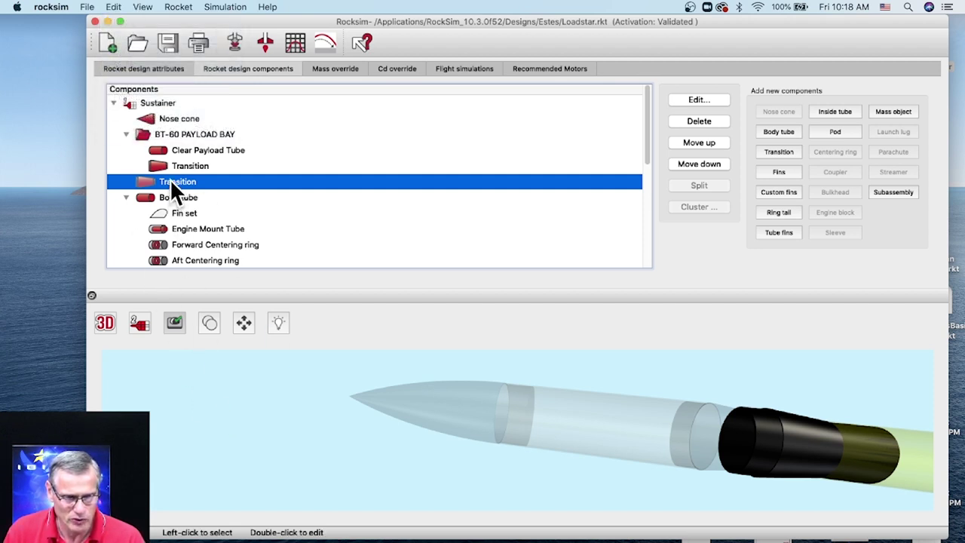
click(705, 120)
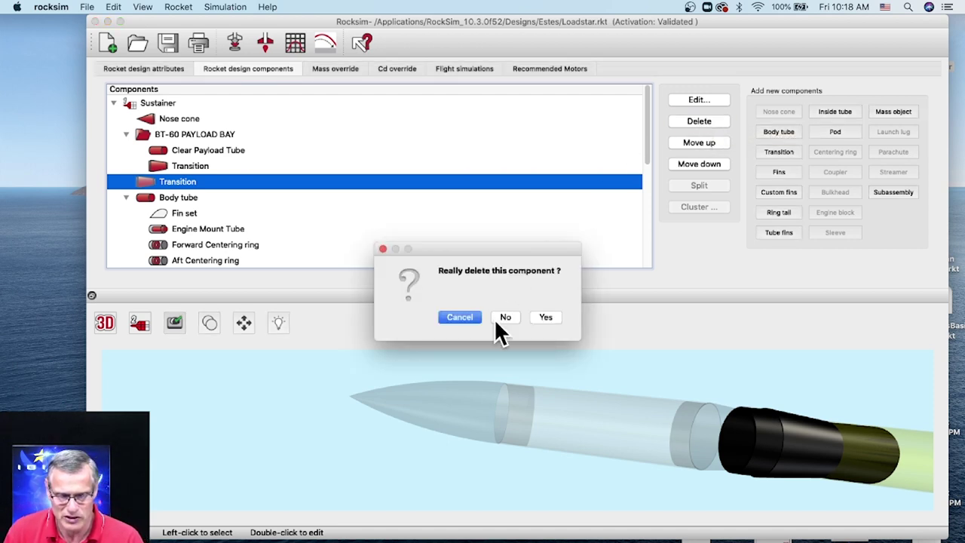
click(548, 316)
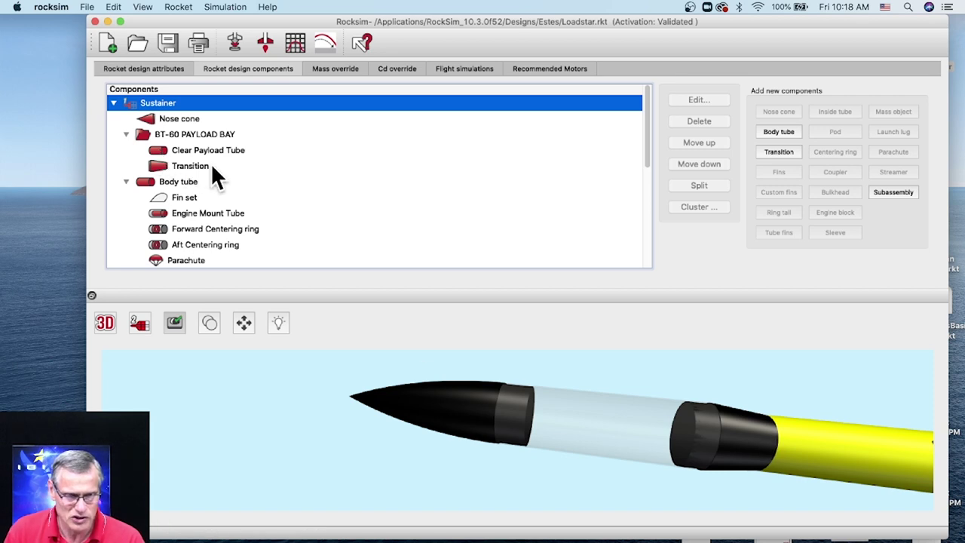
Step: Save the BT-60 PAYLOAD BAY parts over BT-60 PAYLOAD SUB-ASSEMBLY.rsa in the Estes folder and accept the subassembly settings
click(181, 135)
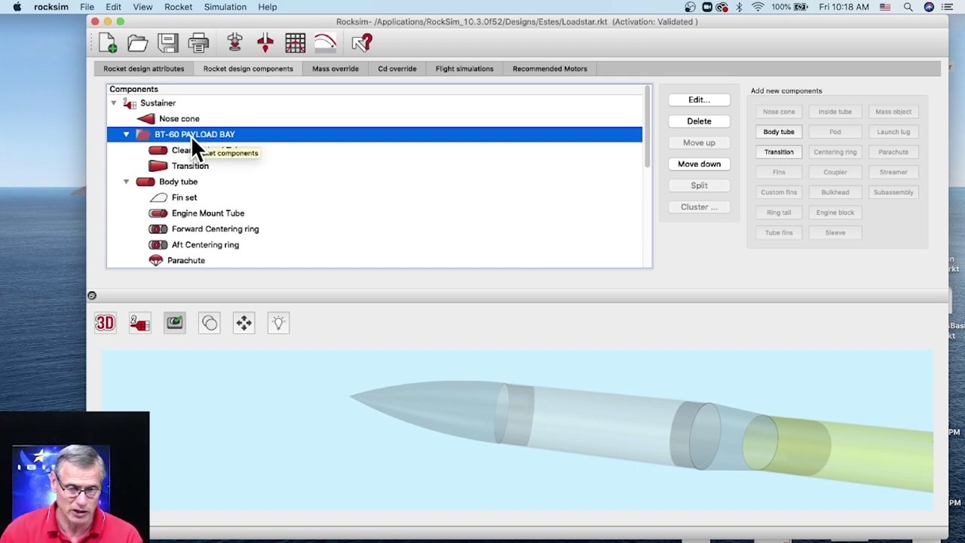
double_click(190, 135)
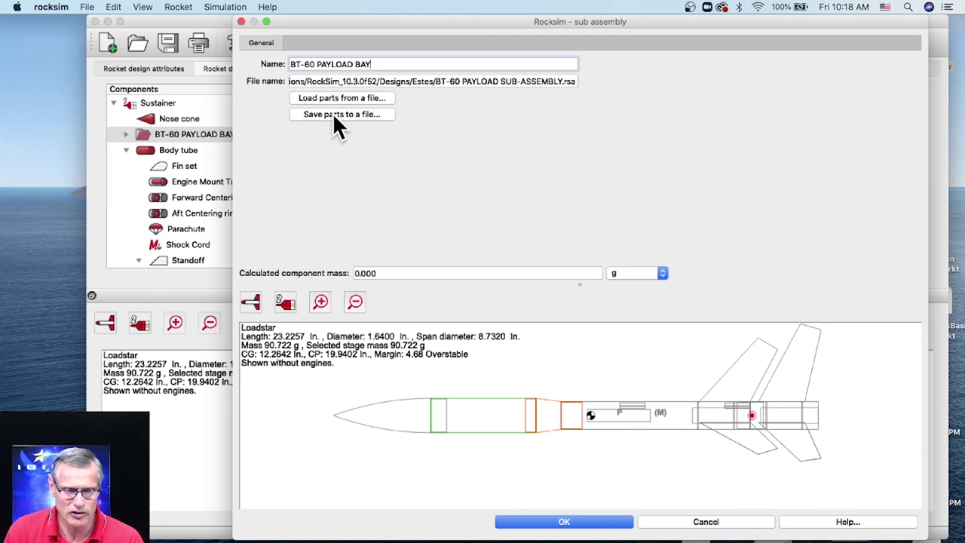
click(341, 115)
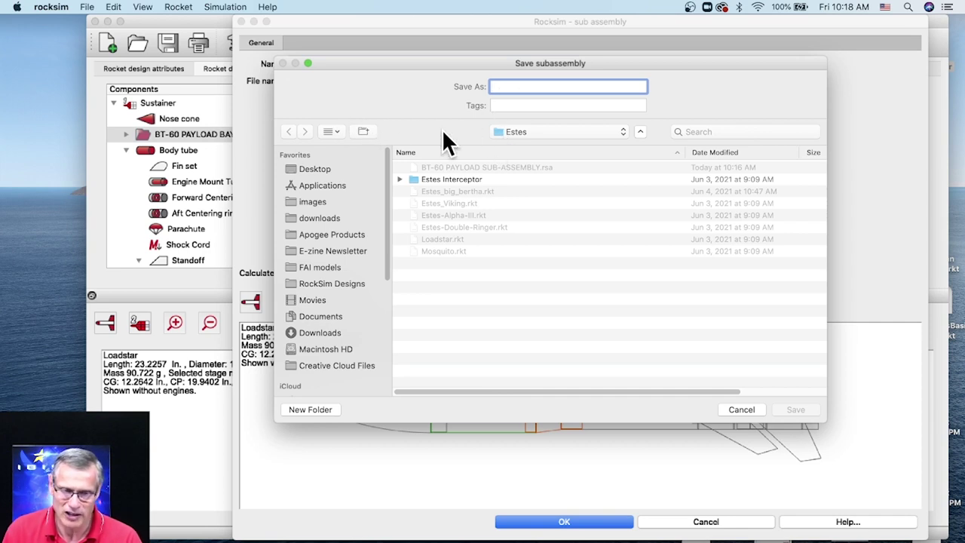
click(459, 166)
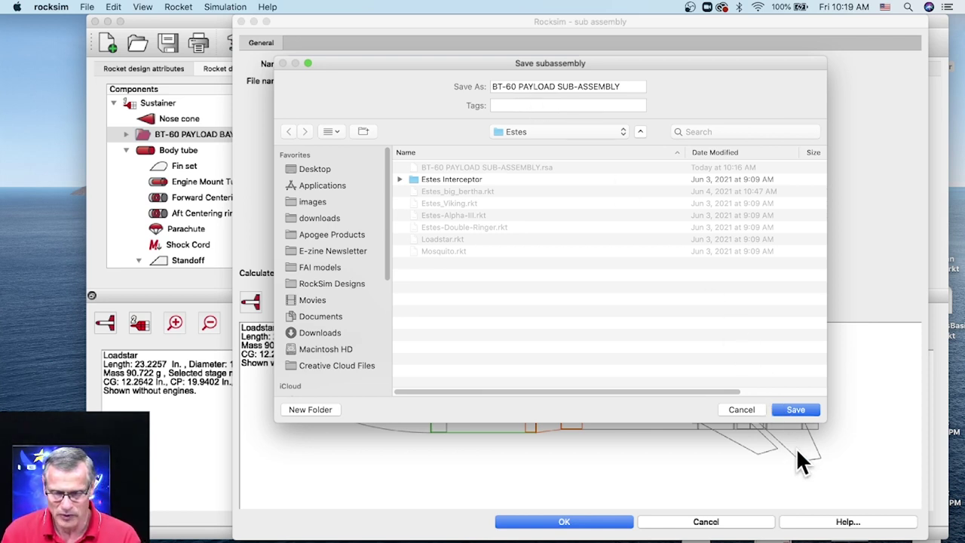
click(794, 409)
click(652, 144)
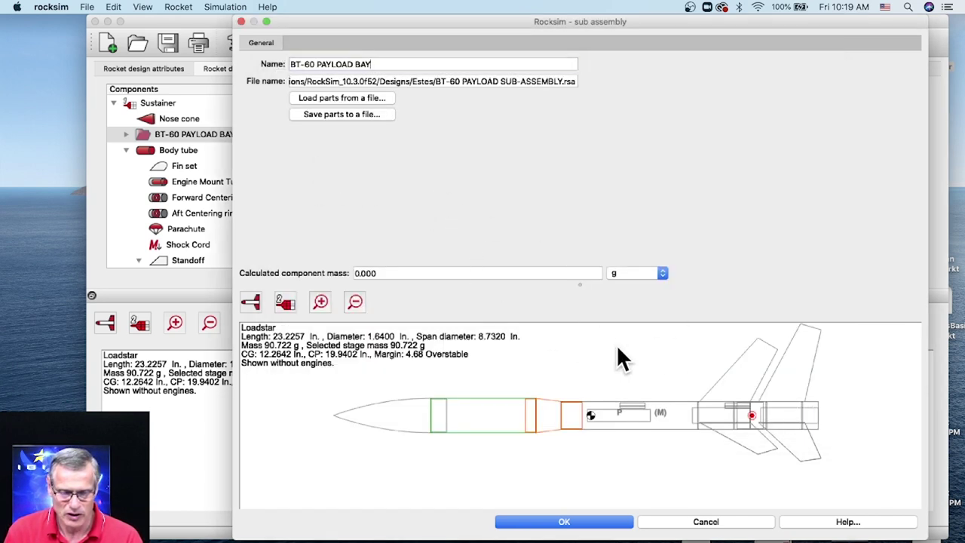
click(586, 524)
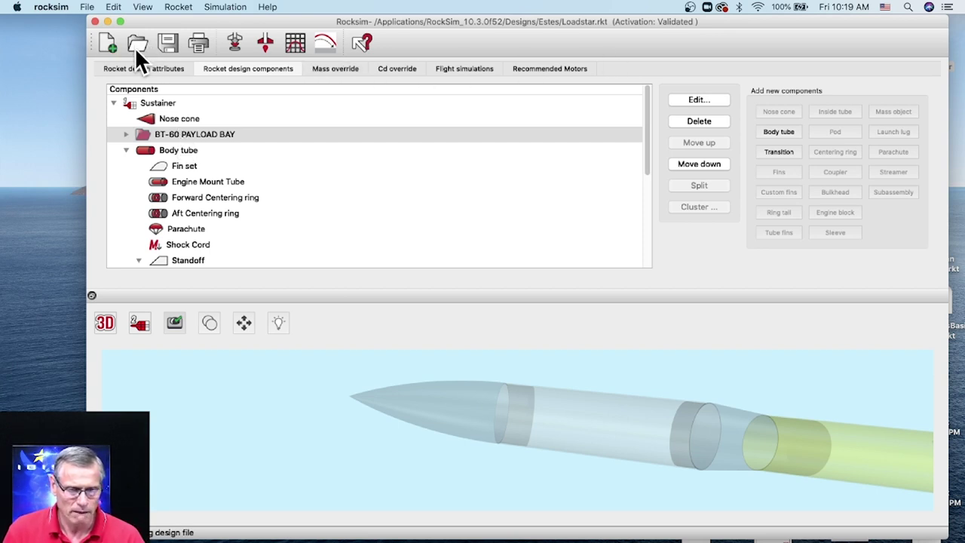
Step: Start a new design without saving the Loadstar changes and add the first listed Aerospace Speciality Products BNC60TB nose cone from the database
click(108, 43)
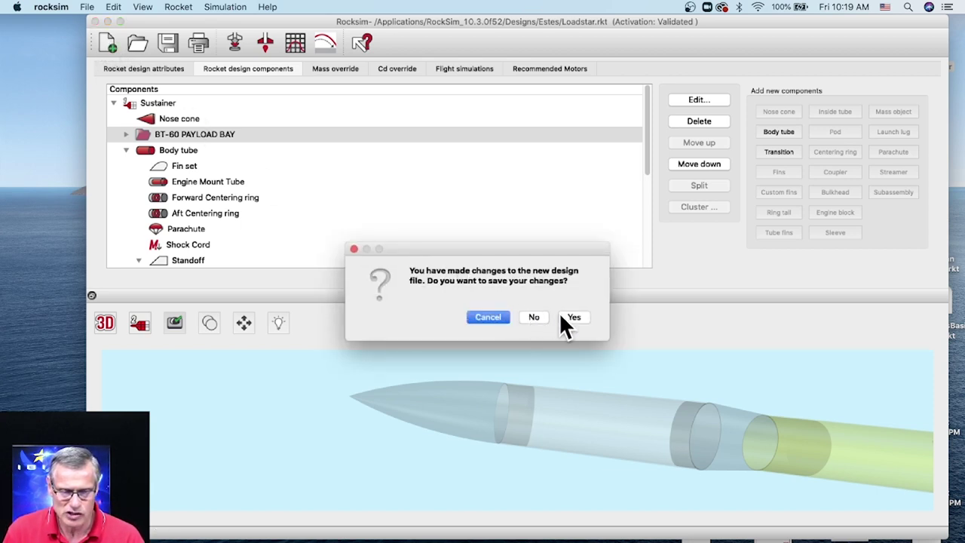
click(534, 315)
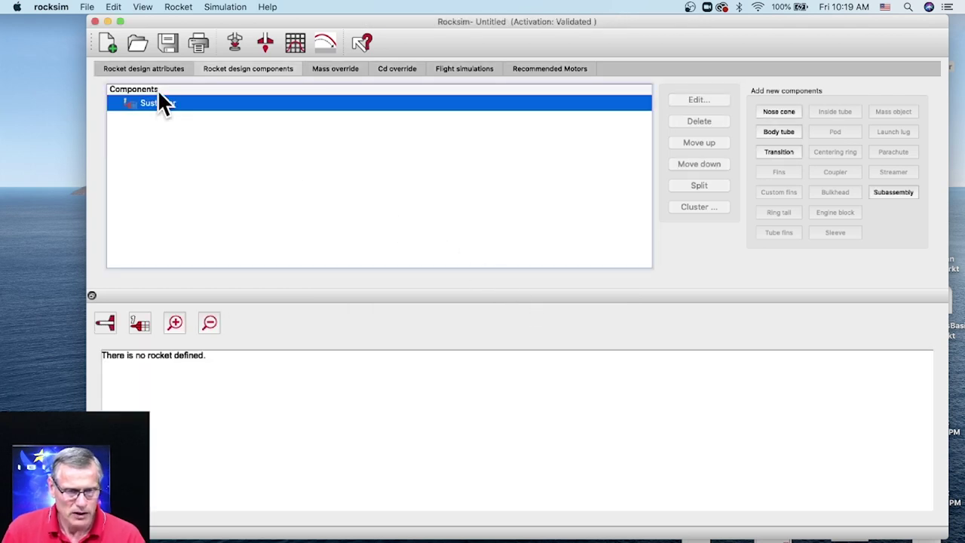
click(761, 113)
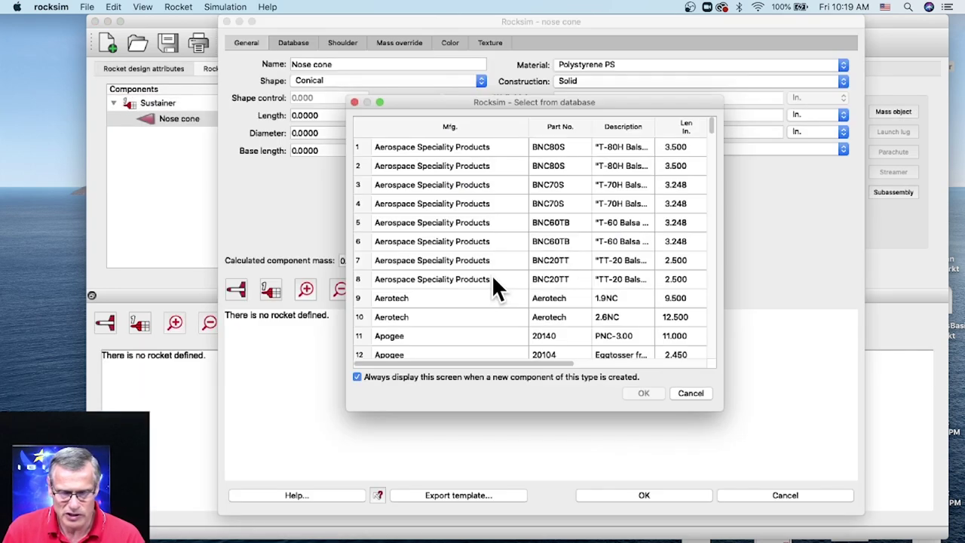
click(442, 222)
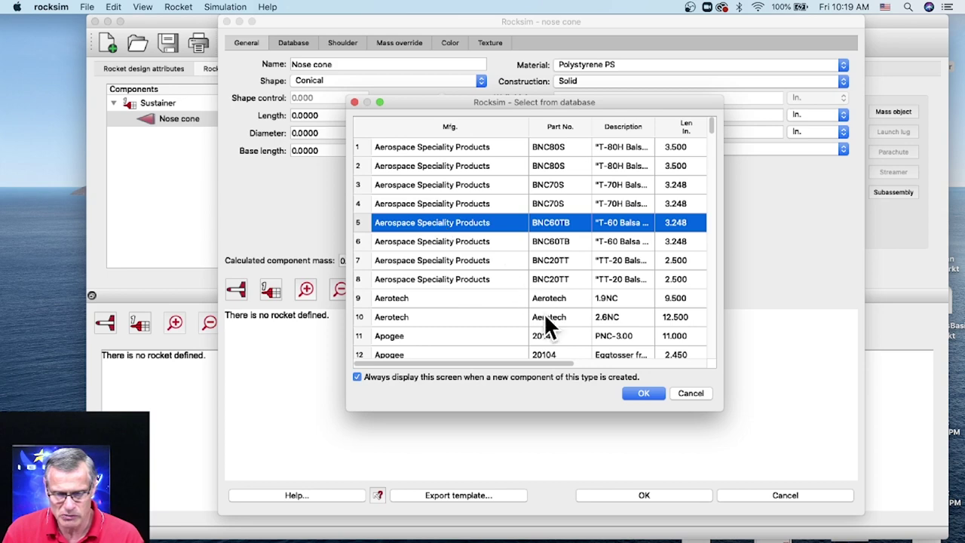
click(642, 394)
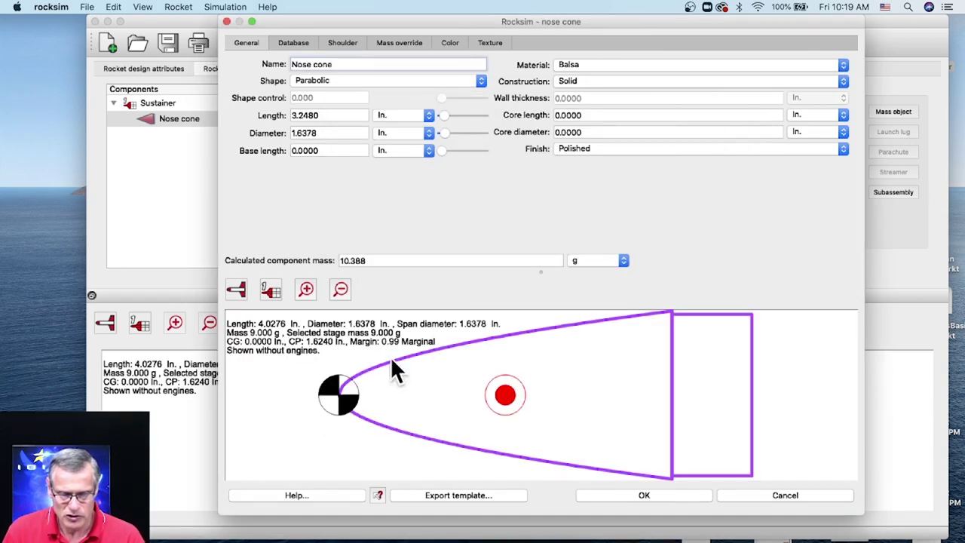
click(653, 496)
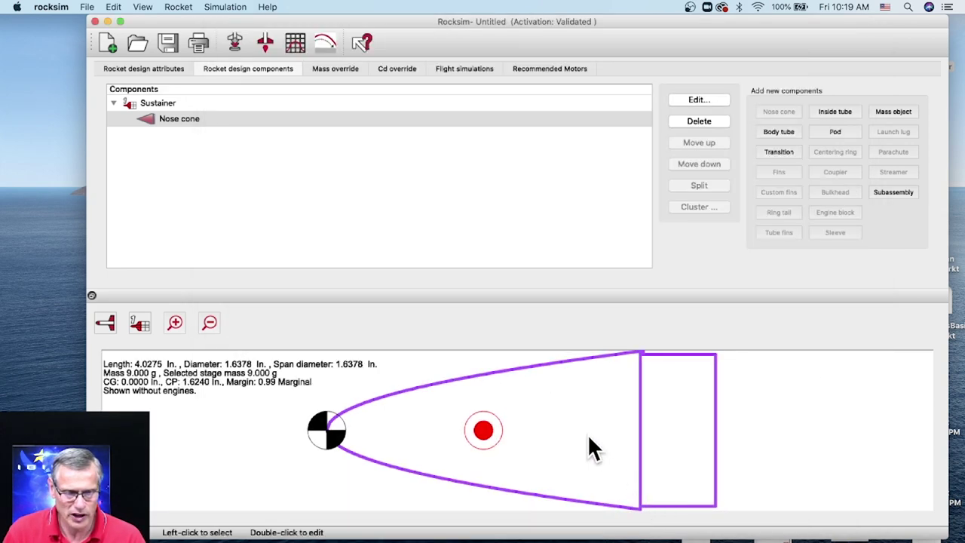
Step: Add a subassembly after the Nose cone, not owned by it, and load its parts from BT-60 PAYLOAD SUB-ASSEMBLY.rsa
click(178, 118)
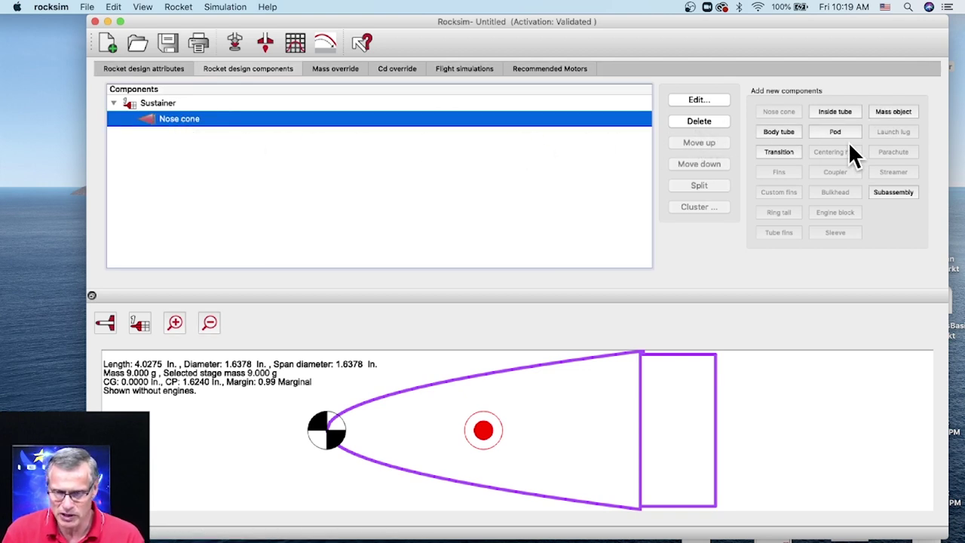
click(892, 194)
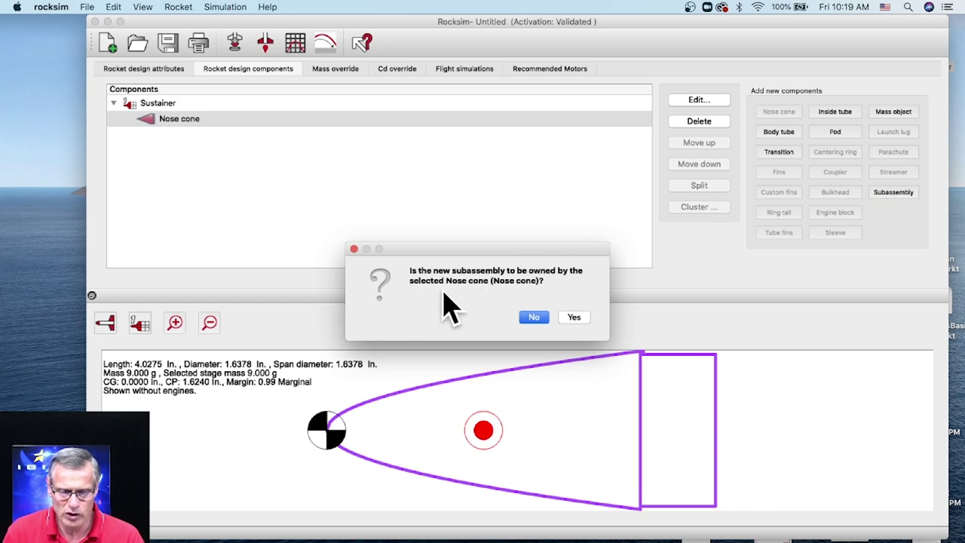
click(535, 317)
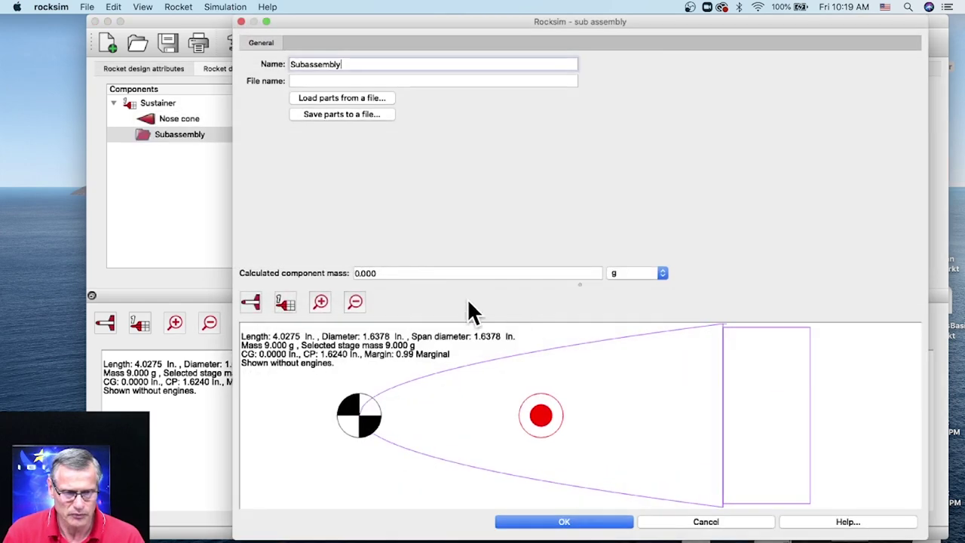
click(316, 98)
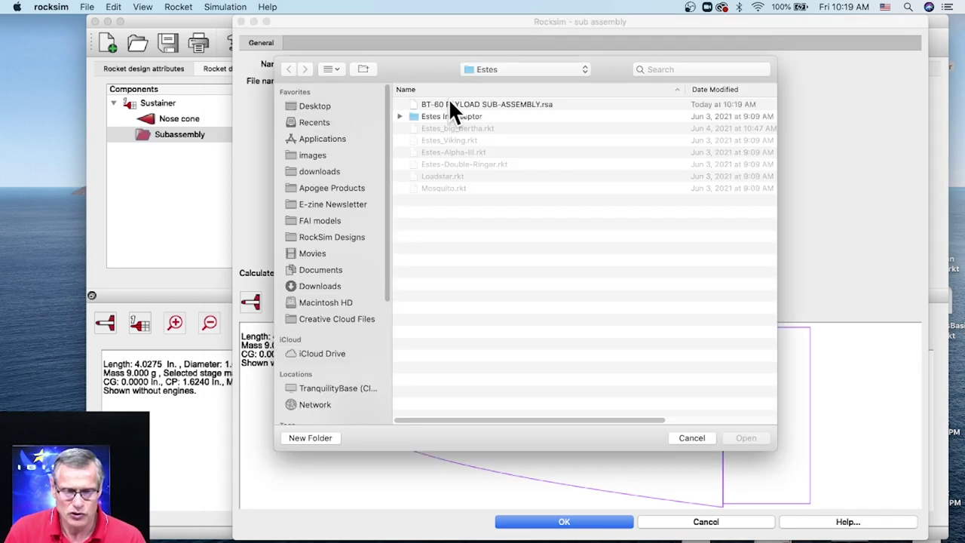
click(463, 104)
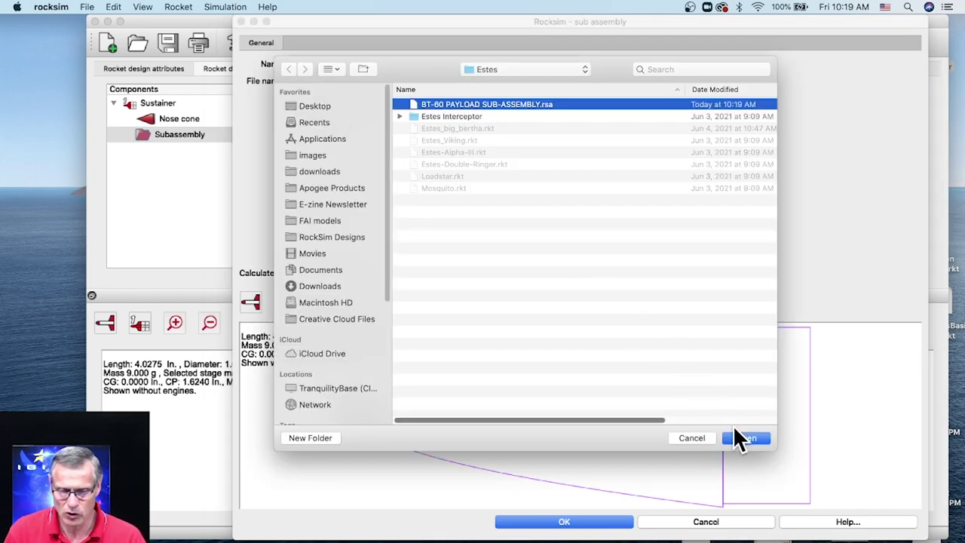
click(738, 430)
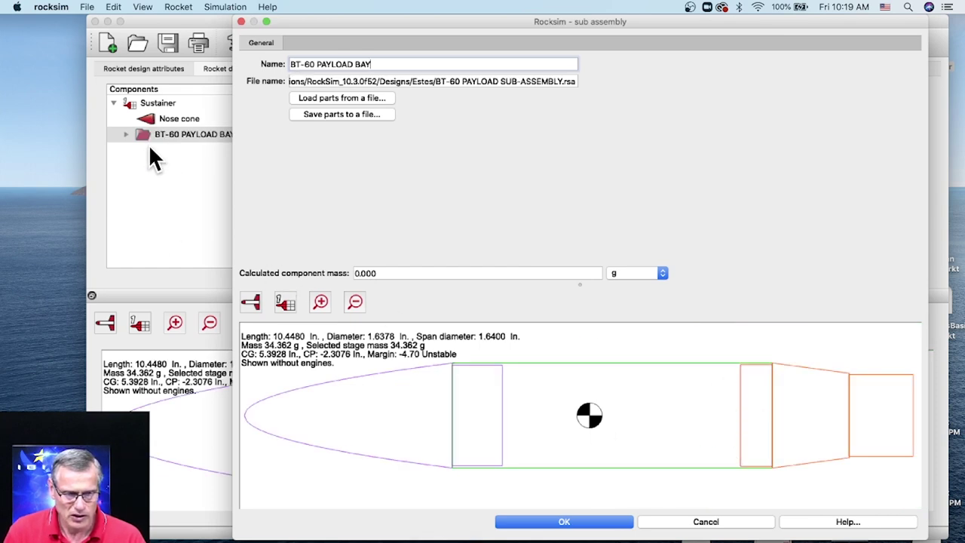
click(614, 523)
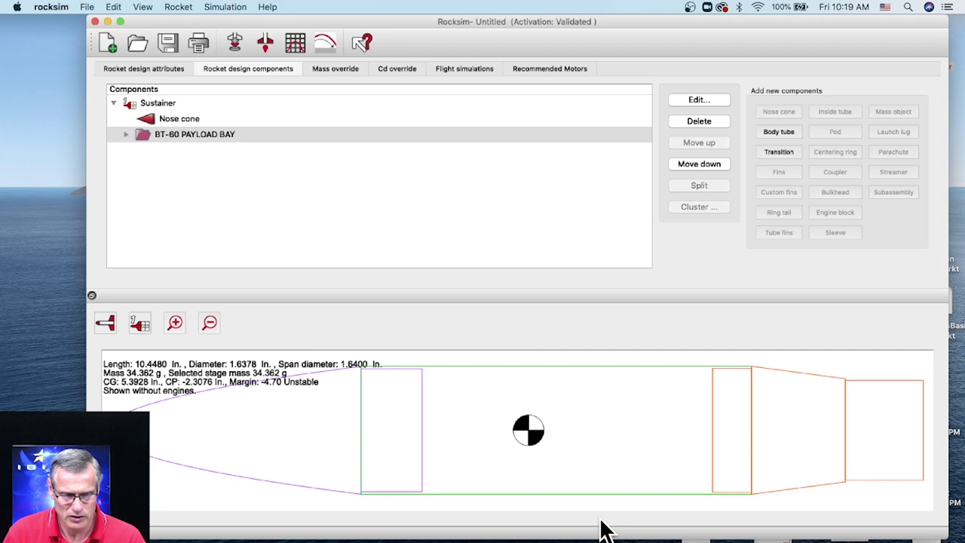
Step: Add an Apogee 10131 body tube from the database after the BT-60 PAYLOAD BAY, not part of the subassembly, and select it
click(187, 135)
click(777, 132)
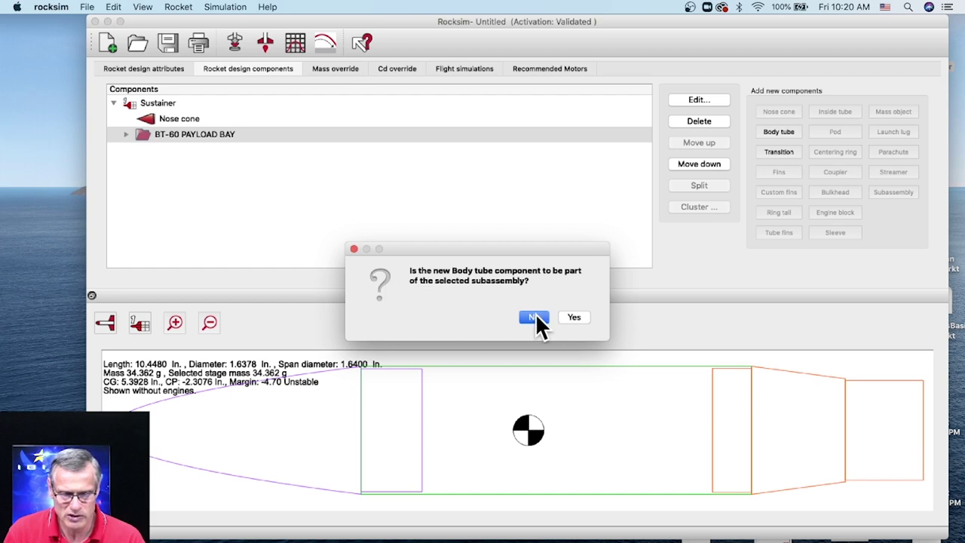
click(534, 317)
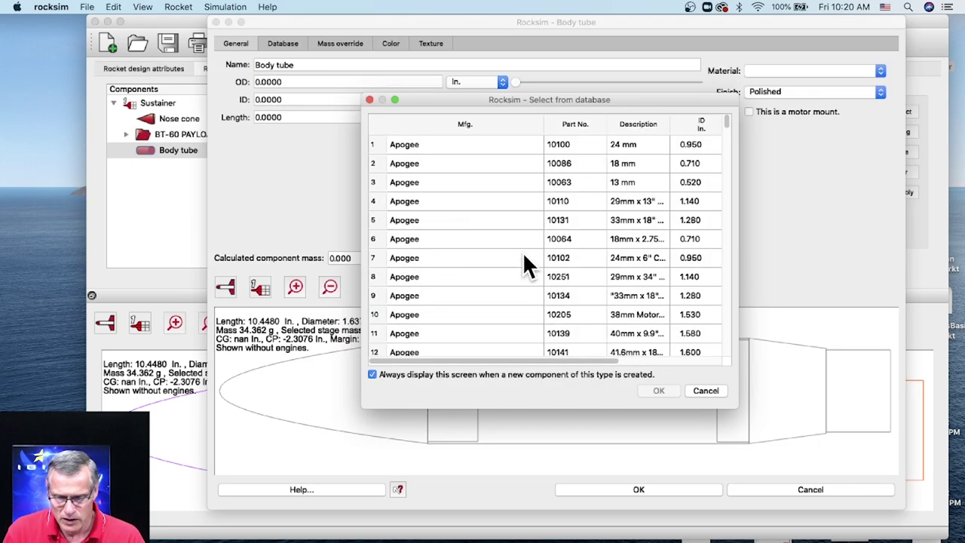
click(622, 220)
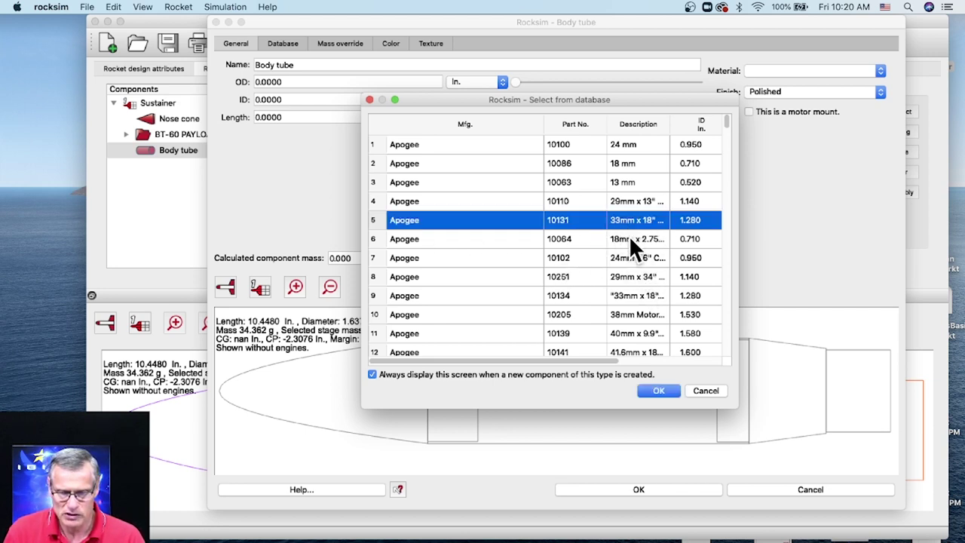
click(659, 391)
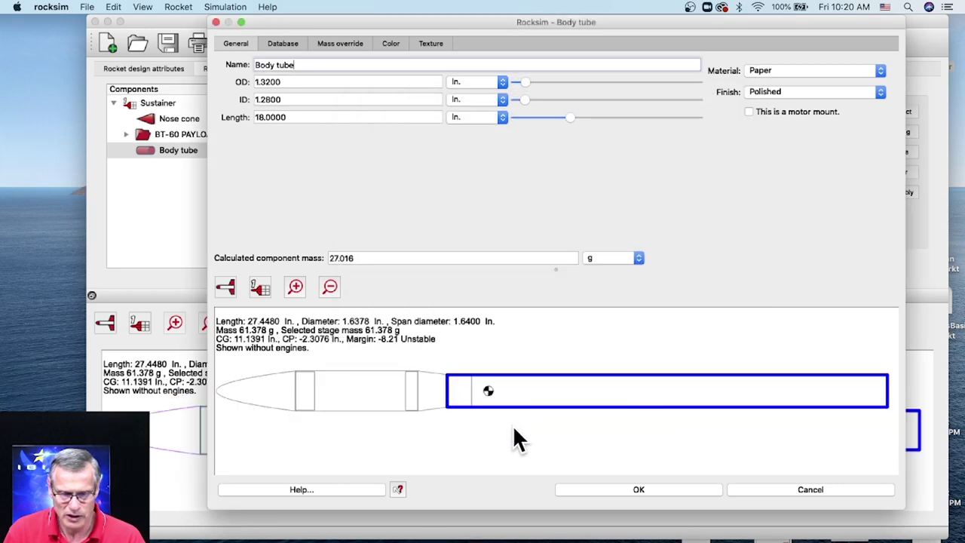
click(653, 489)
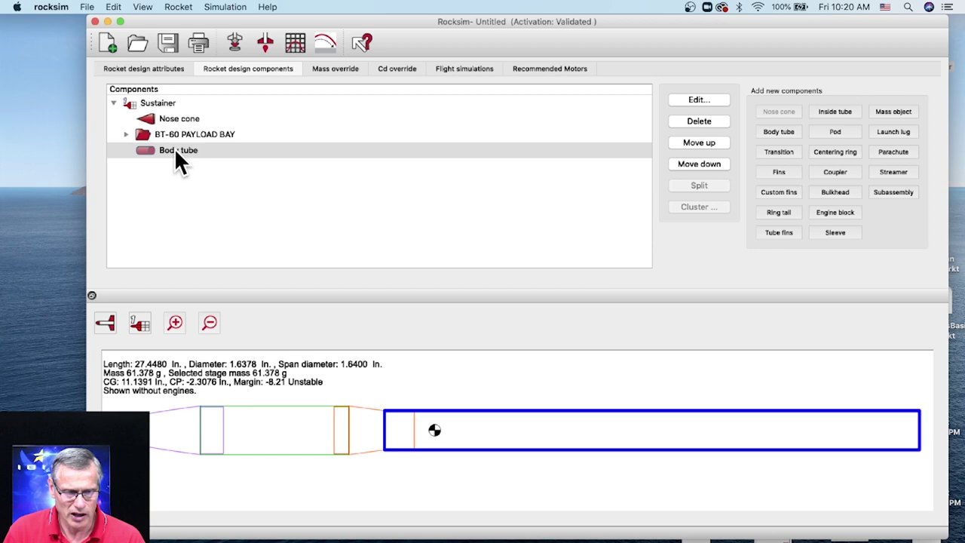
click(174, 151)
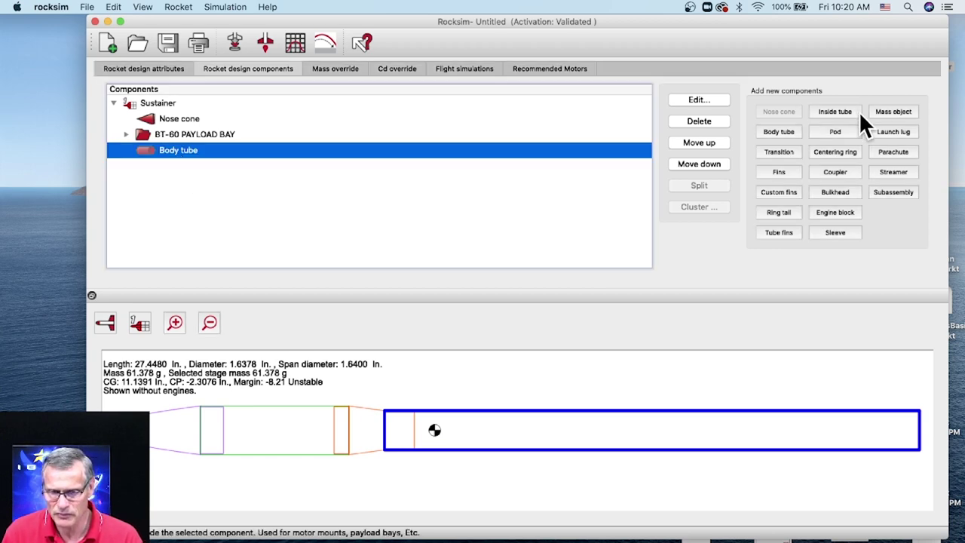
Step: Add a fin set to the body tube with default trapezoidal dimensions instead of a database part, and set its material to Balsa
click(774, 172)
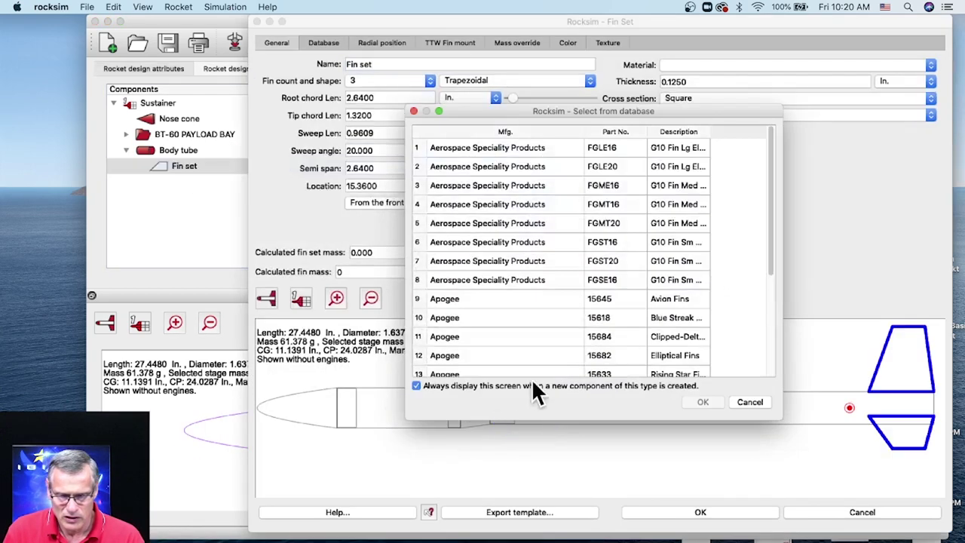
click(738, 400)
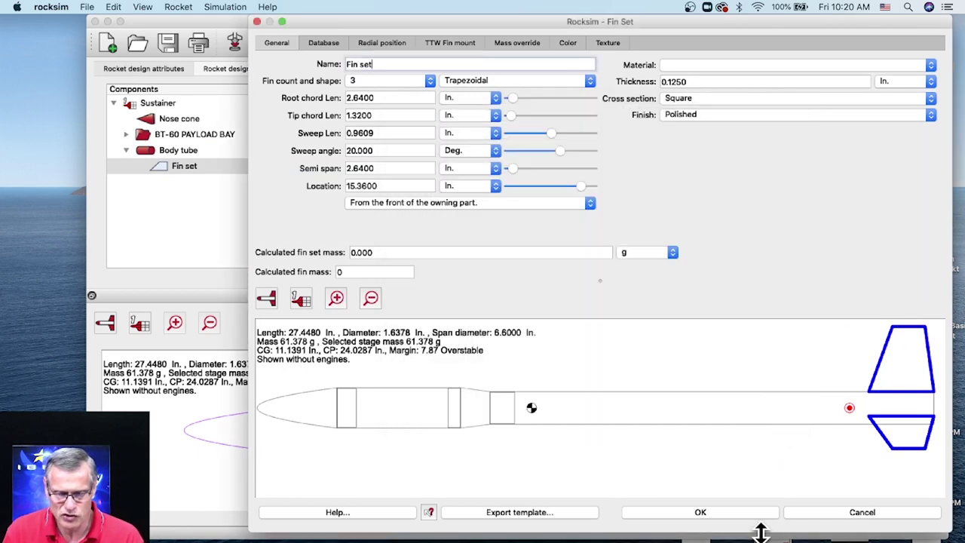
click(724, 515)
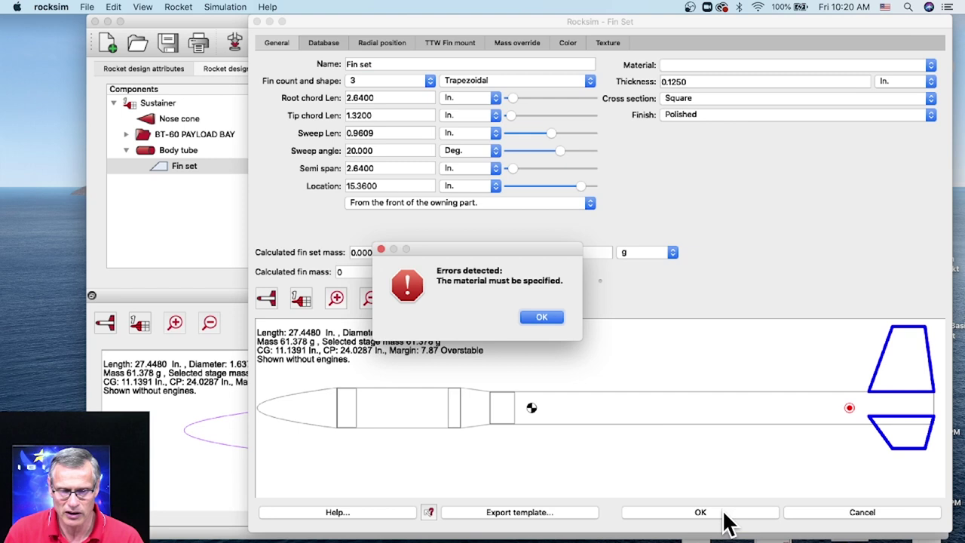
click(542, 317)
click(672, 65)
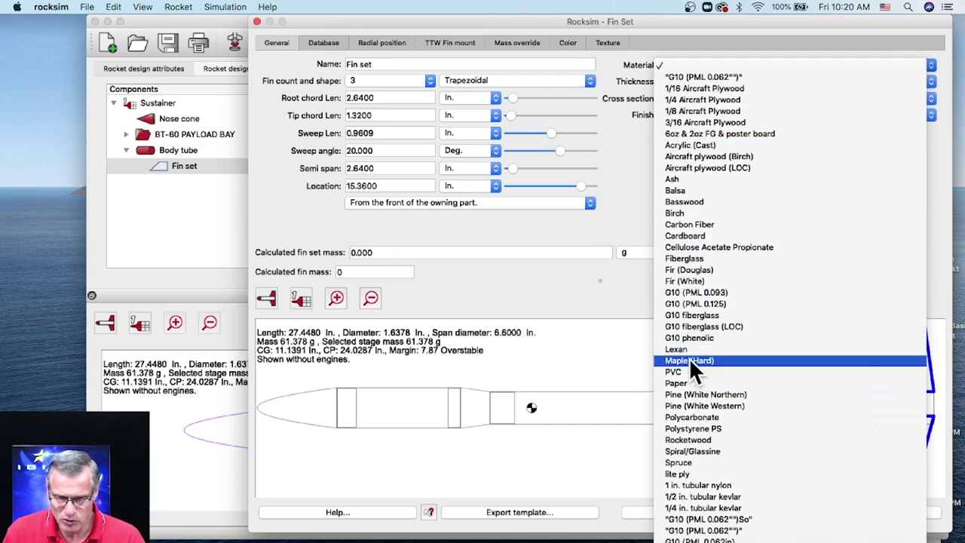
click(693, 190)
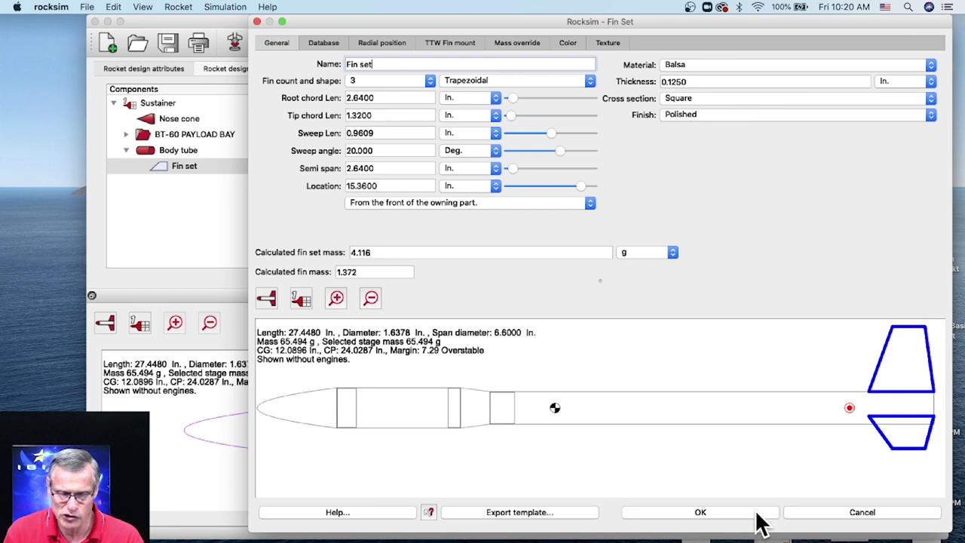
click(726, 515)
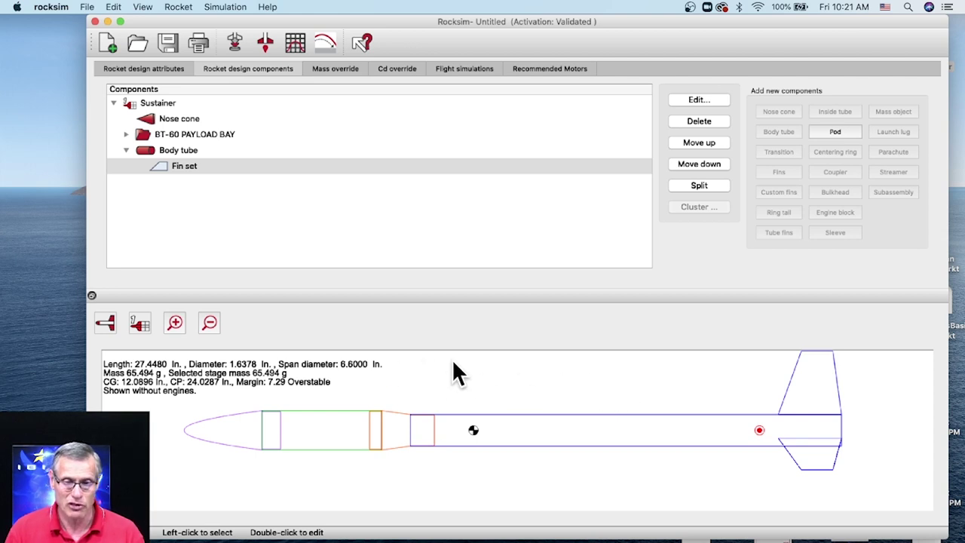
Step: Add a pod with default settings to the body tube that owns the fin set
click(146, 153)
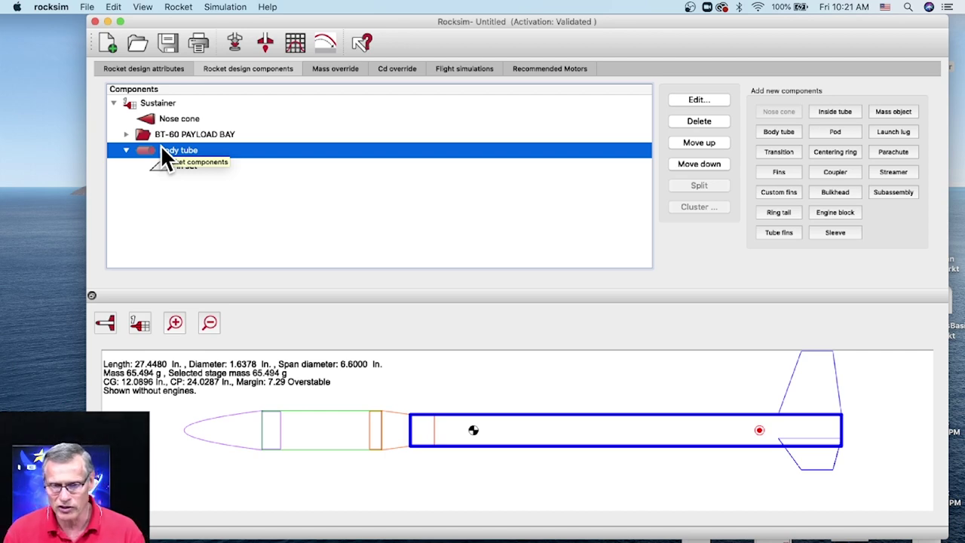
click(832, 131)
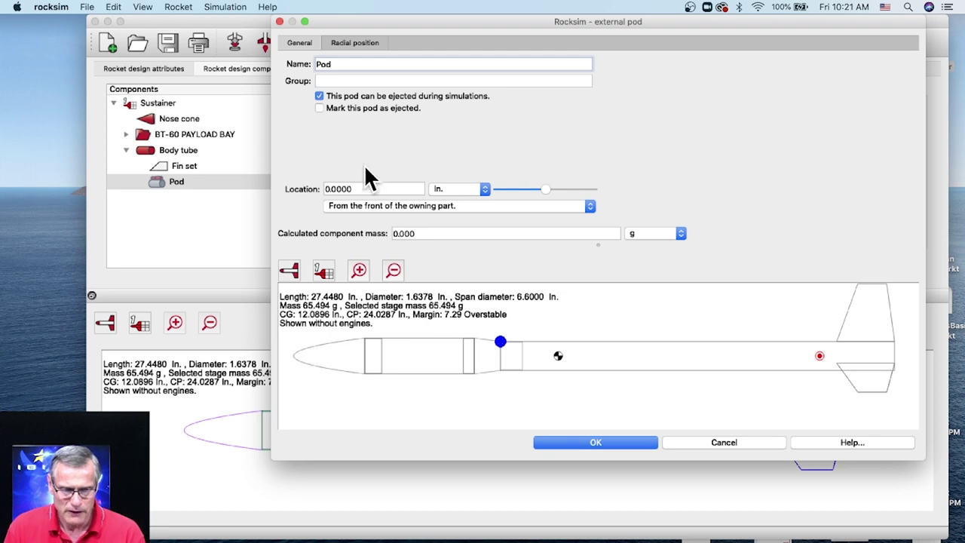
click(605, 442)
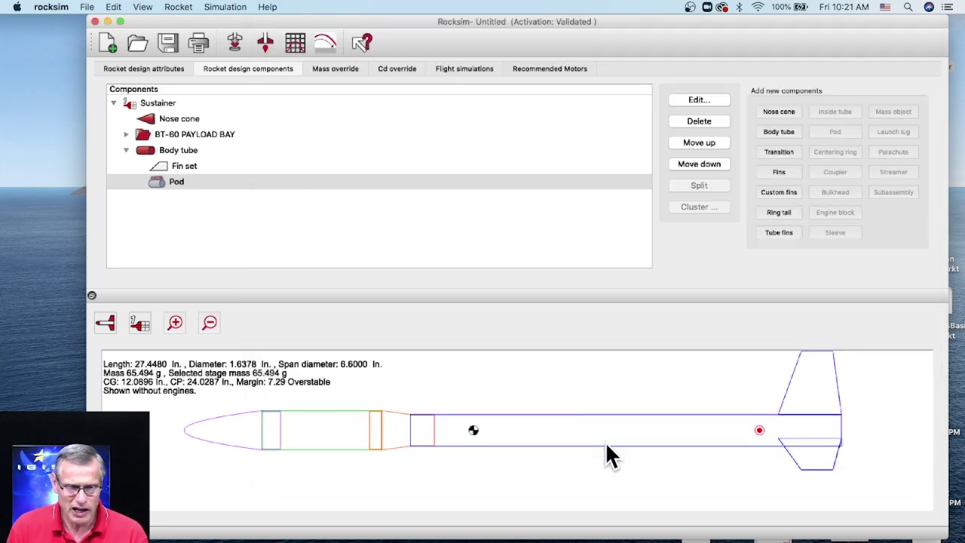
Step: Add the Apogee 10102 body tube from the database to the Pod and save it
click(193, 184)
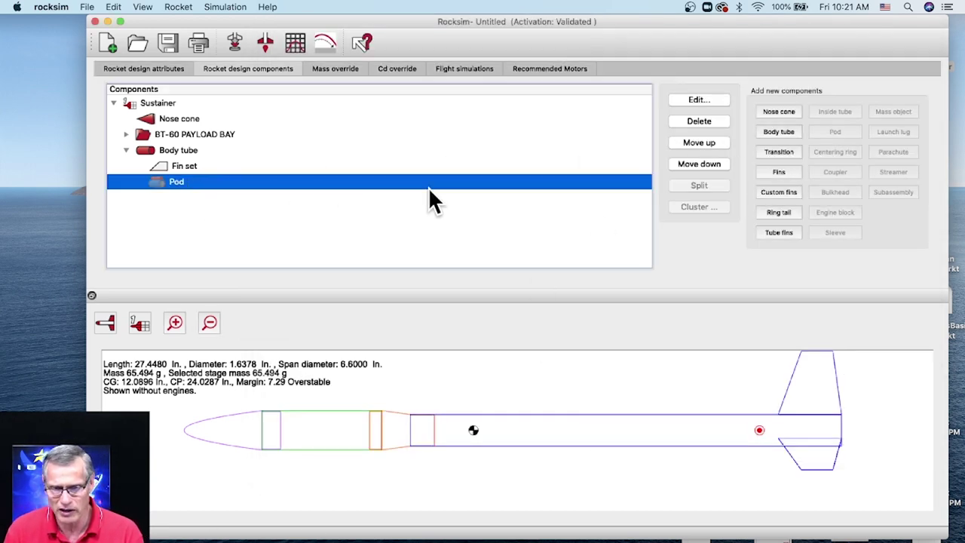
click(776, 132)
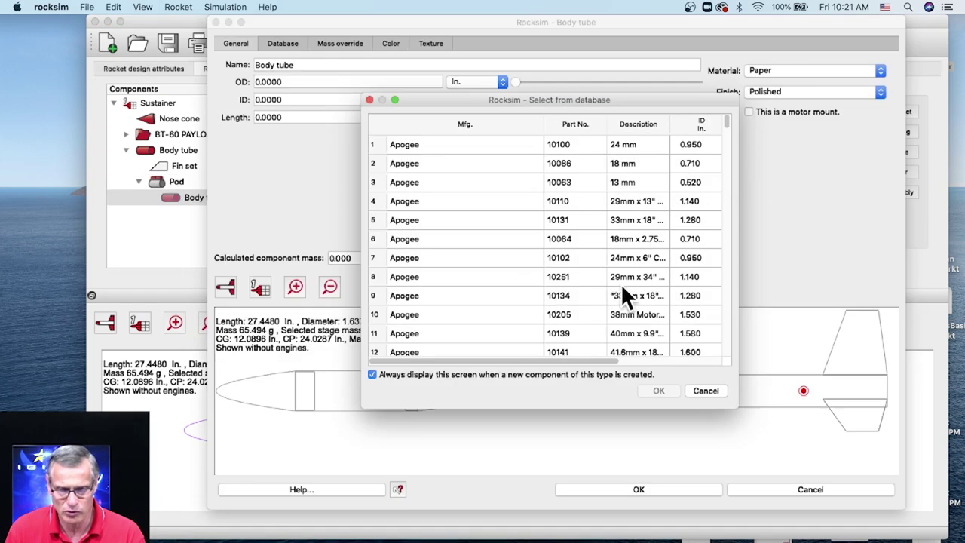
click(626, 257)
click(658, 400)
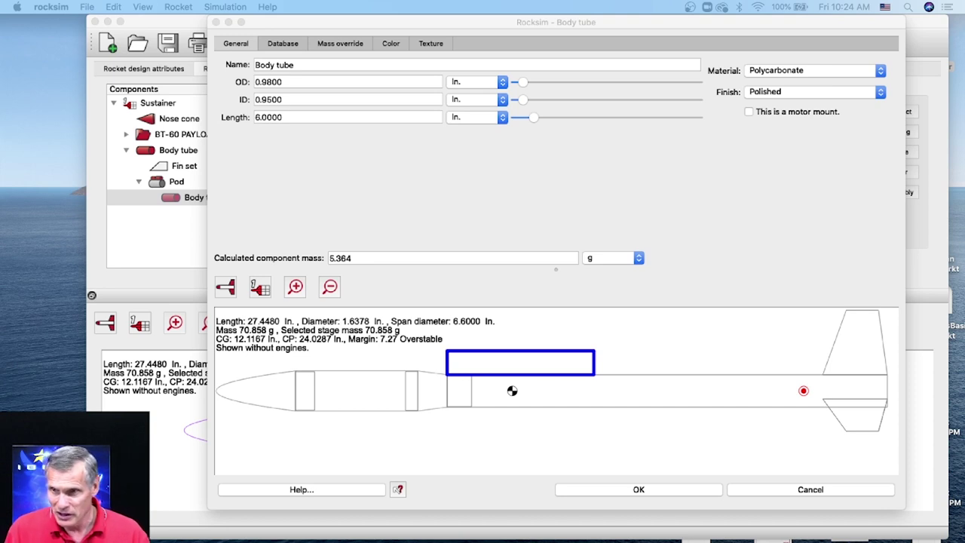
click(435, 370)
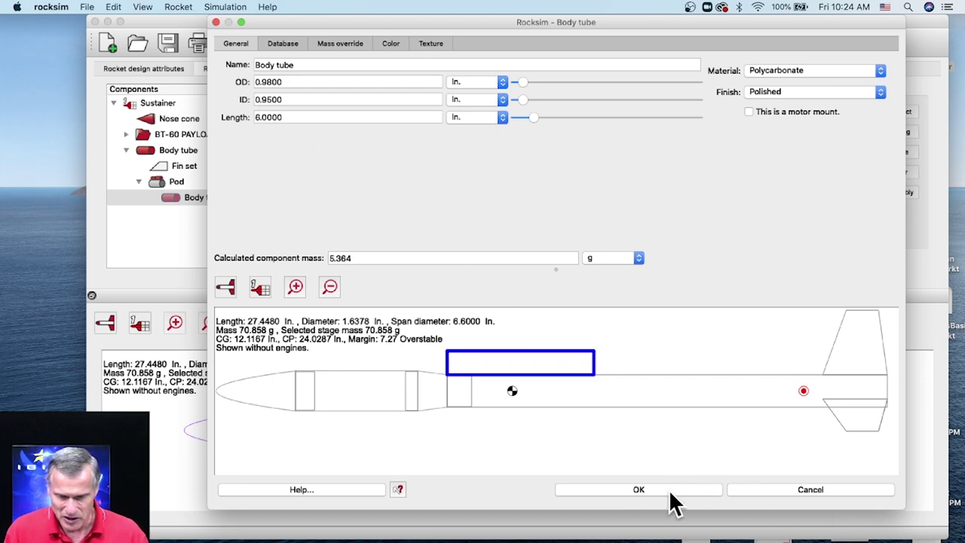
click(785, 487)
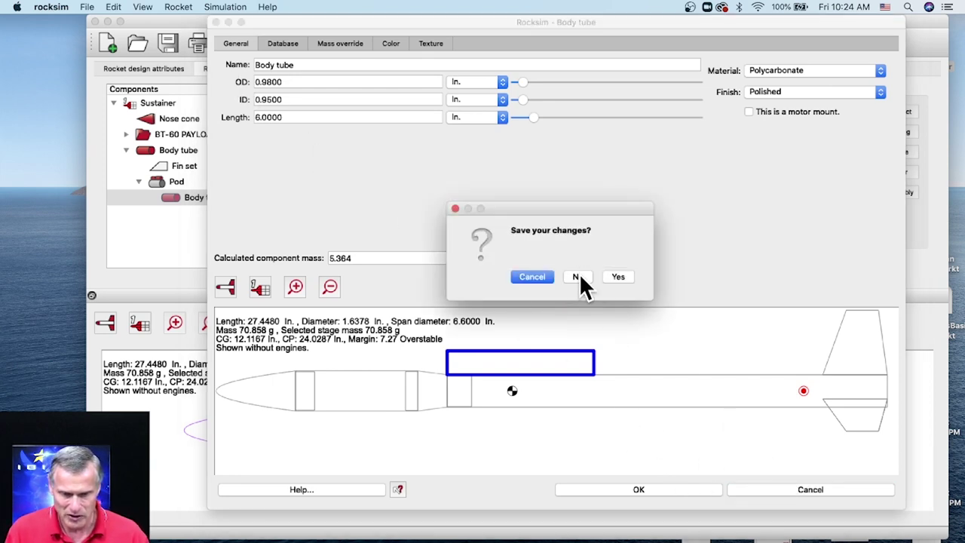
click(614, 276)
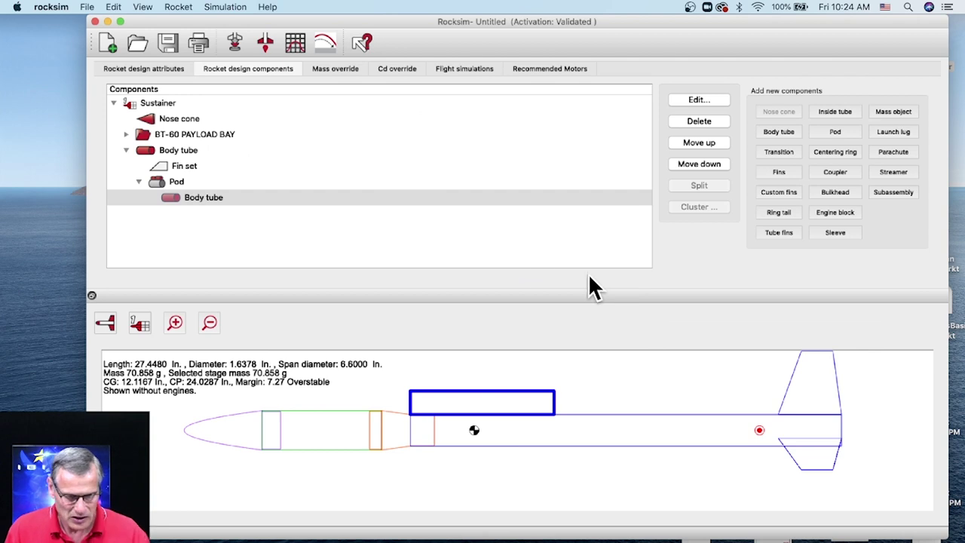
Step: Delete the Pod together with its body tube
click(164, 182)
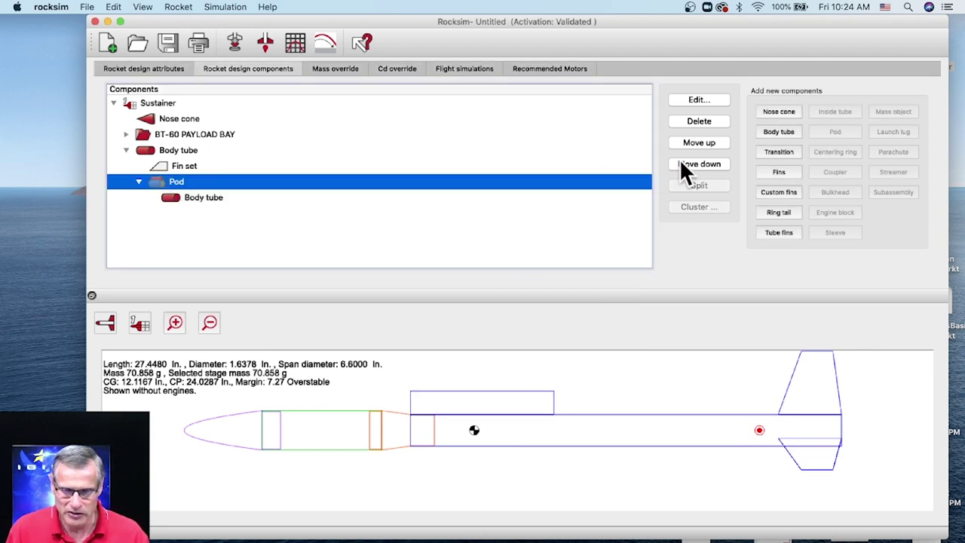
click(693, 122)
click(546, 318)
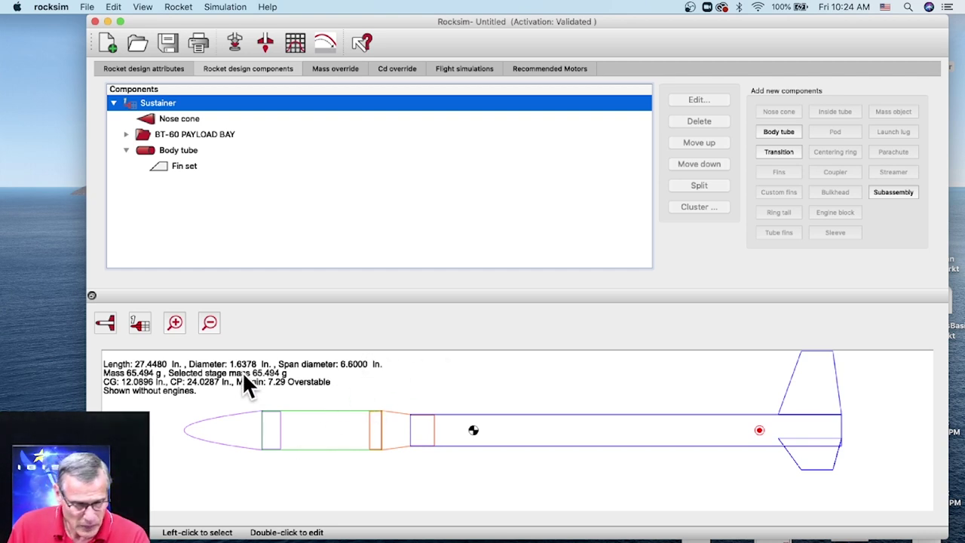
Step: Display the whole rocket in the 3D view and look closely at the payload section
click(105, 323)
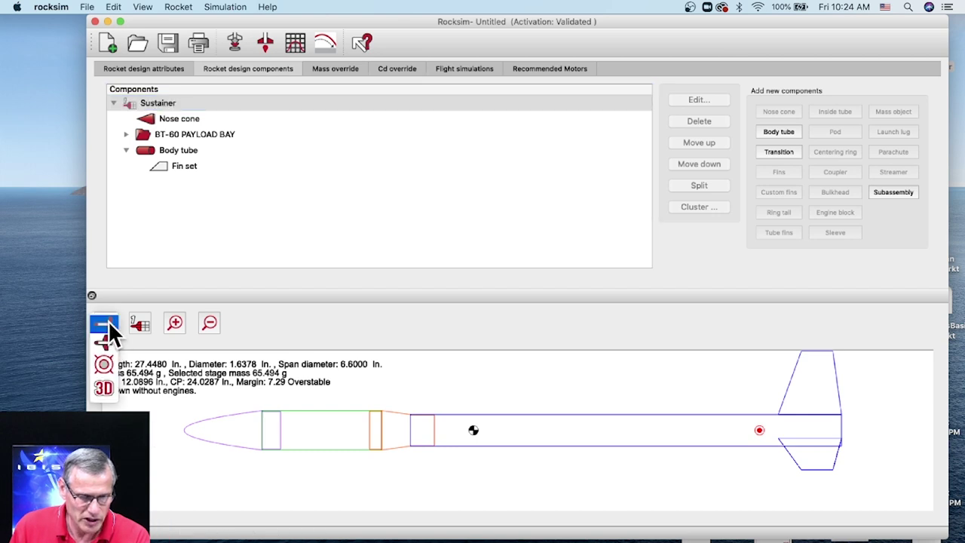
click(103, 385)
click(539, 365)
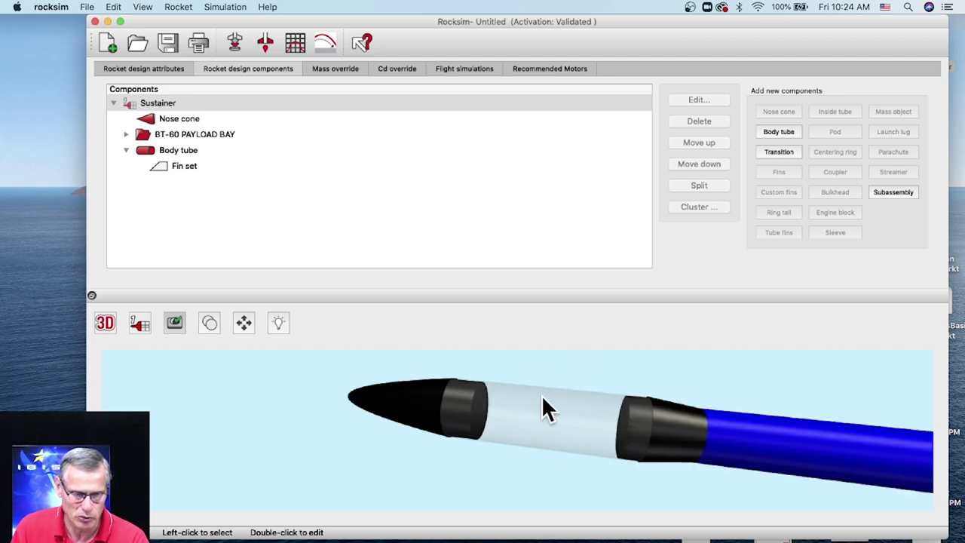
Step: Open the Clear Payload Tube of the BT-60 PAYLOAD BAY for editing and switch its preview to 3D
click(126, 134)
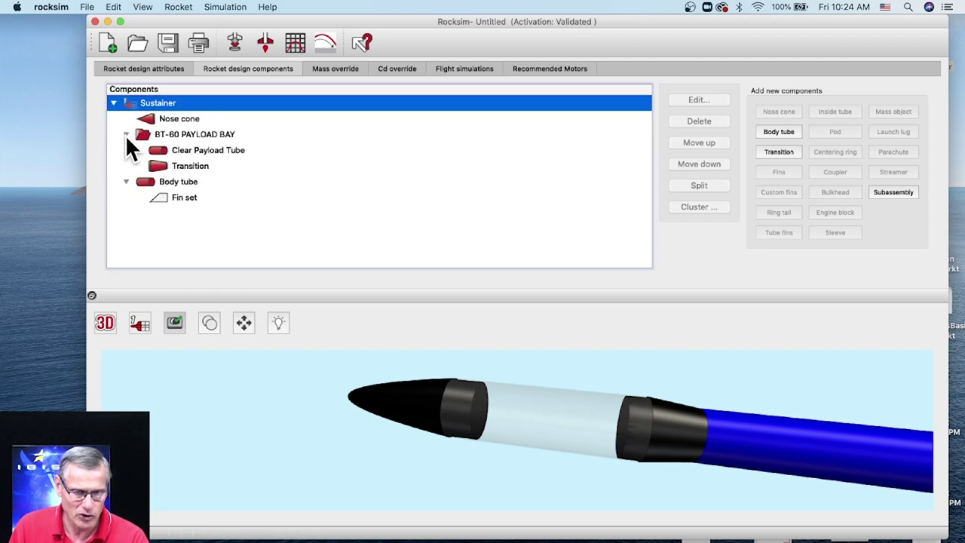
click(193, 151)
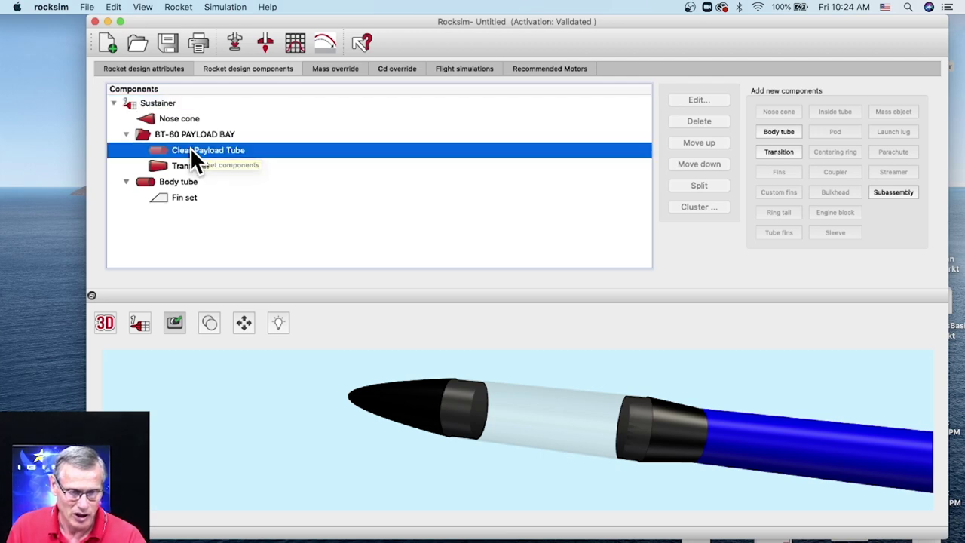
double_click(189, 150)
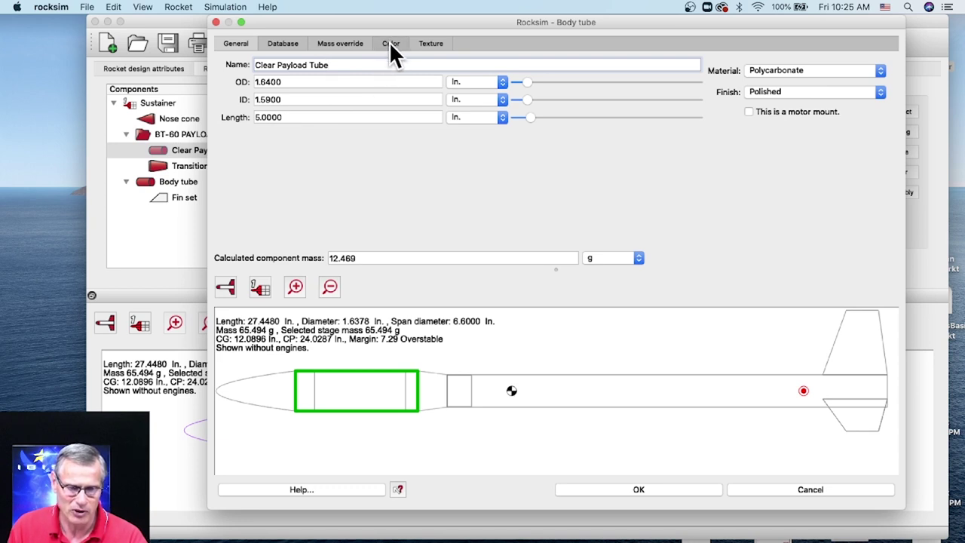
click(227, 287)
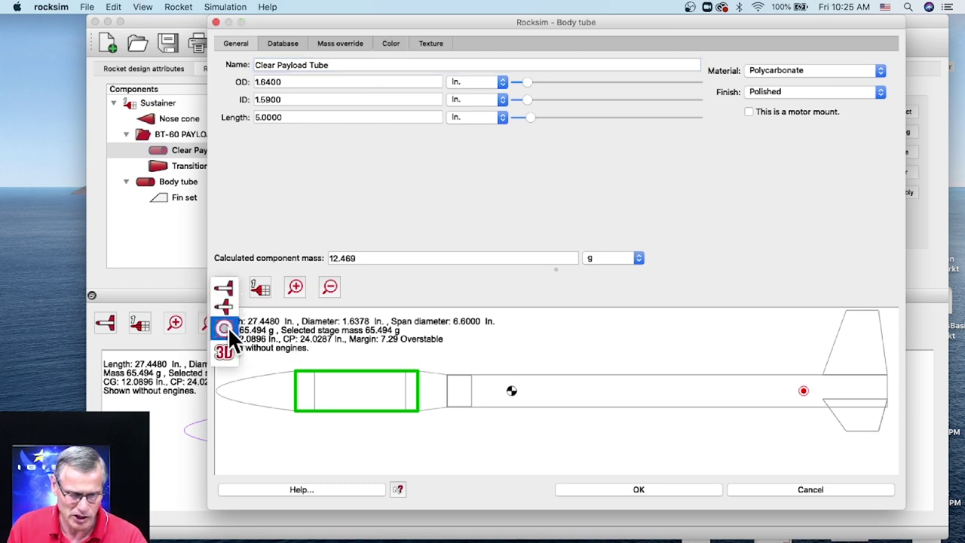
click(224, 352)
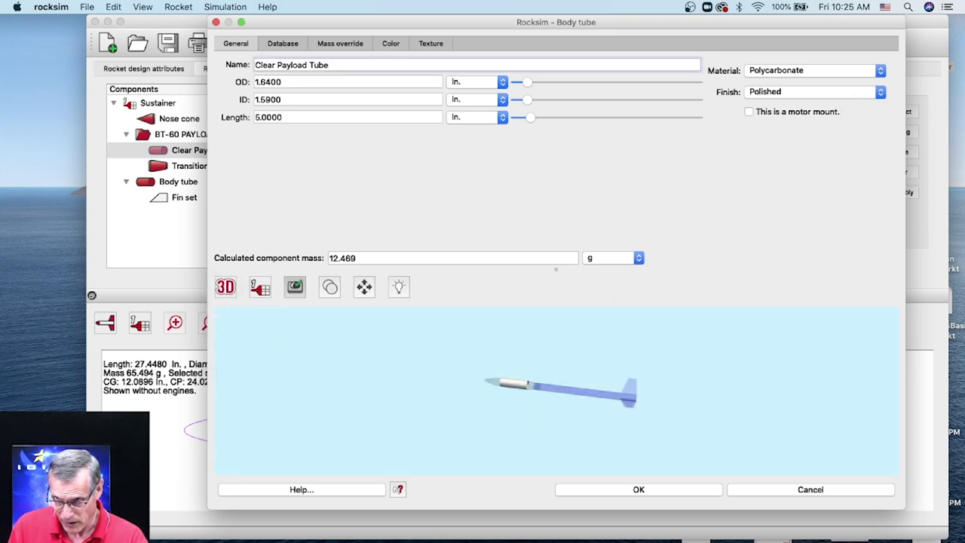
Step: Examine the Clear Payload Tube in the 3D preview, close its settings without saving, and highlight the tube in the main 3D view
click(513, 386)
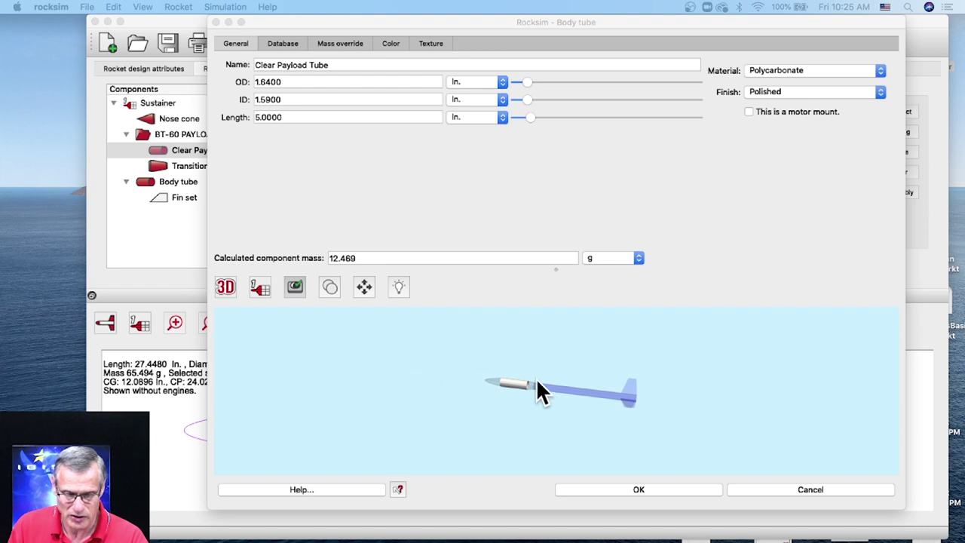
scroll(536, 380, up, 5)
drag(509, 424, 550, 431)
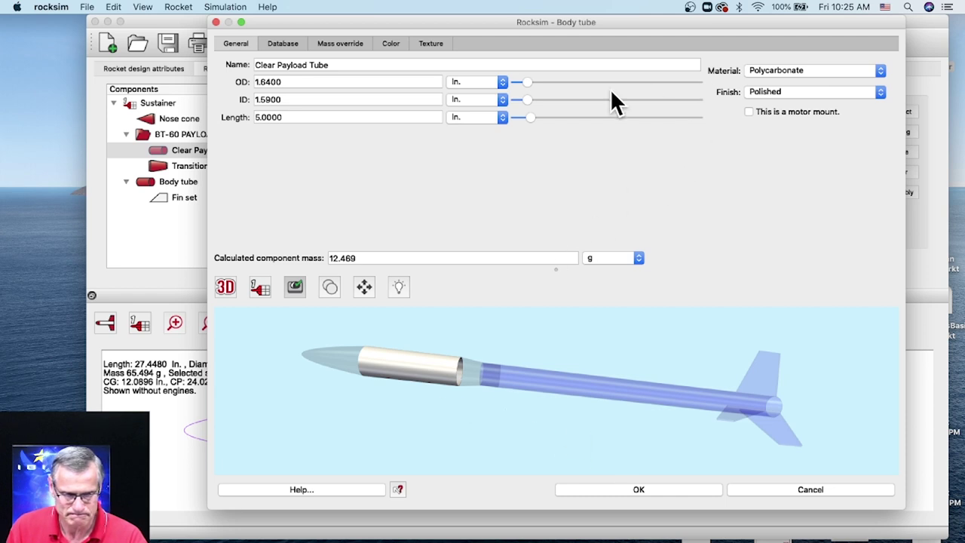
click(758, 490)
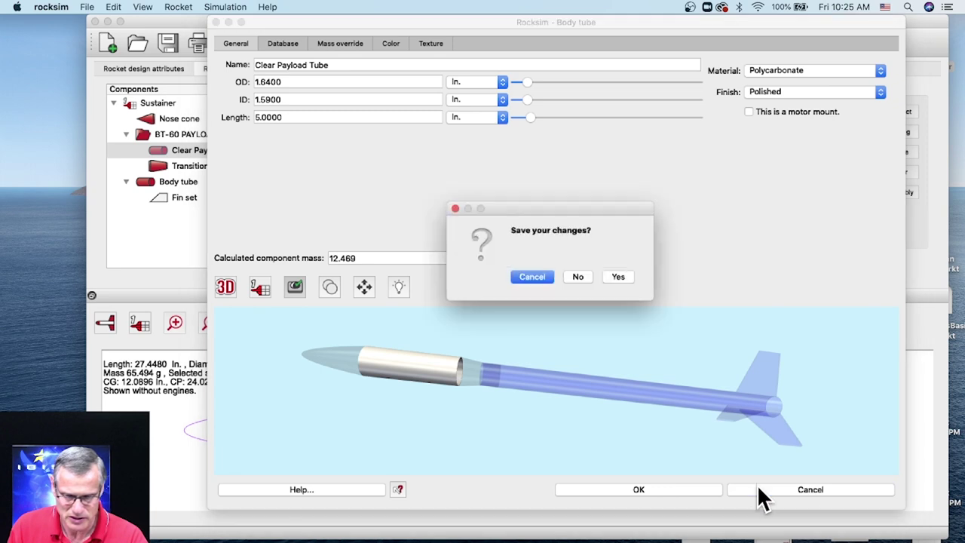
click(578, 277)
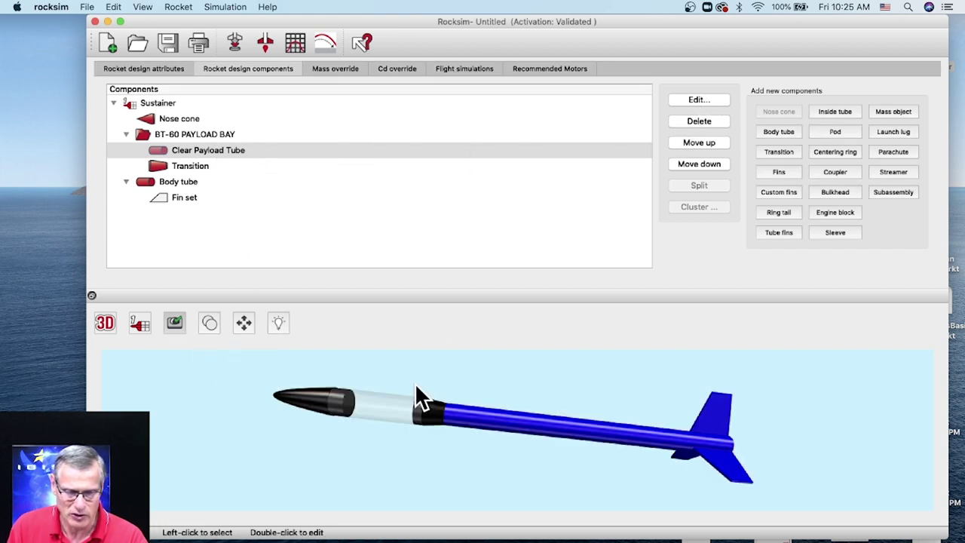
click(373, 407)
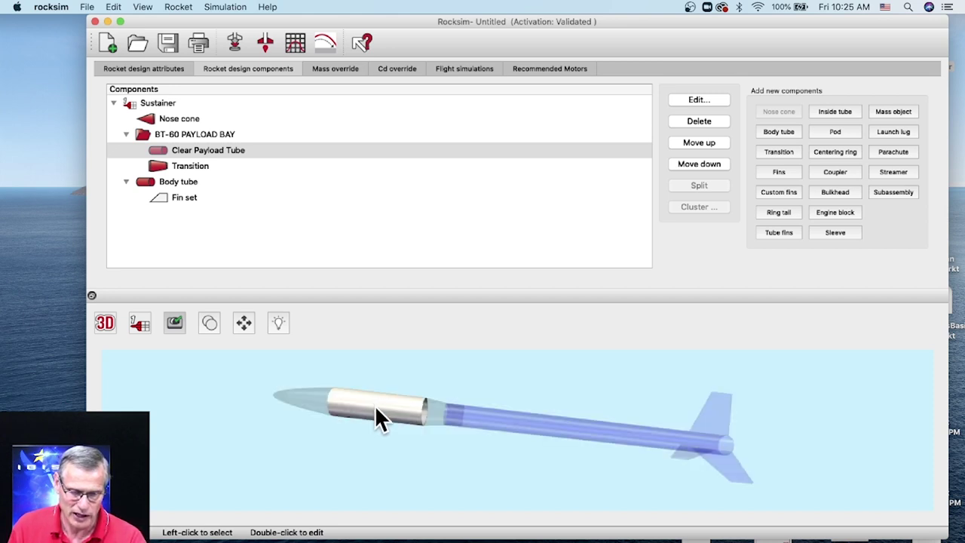
click(382, 365)
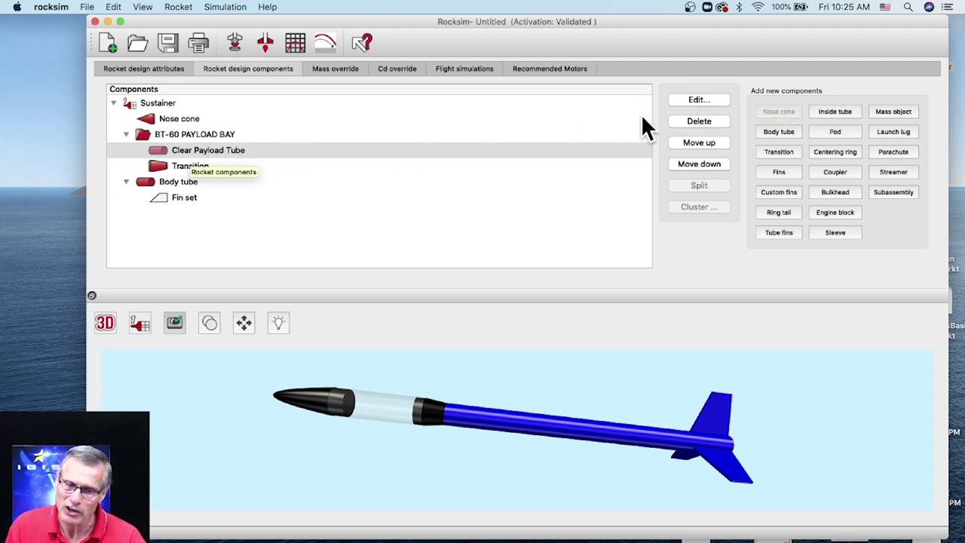
Step: Try the Clear Payload Tube's color opacity at 1.000 and at 0.000
click(697, 100)
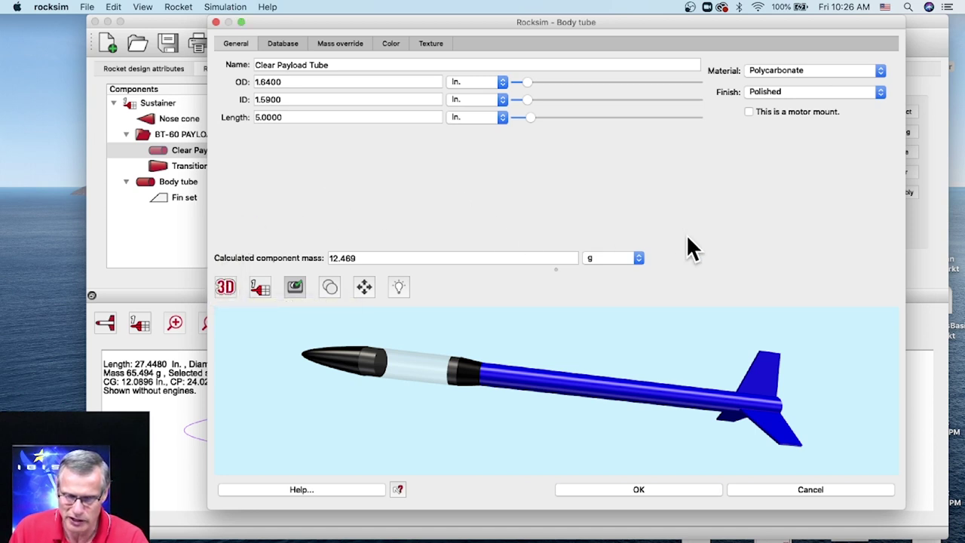
click(396, 46)
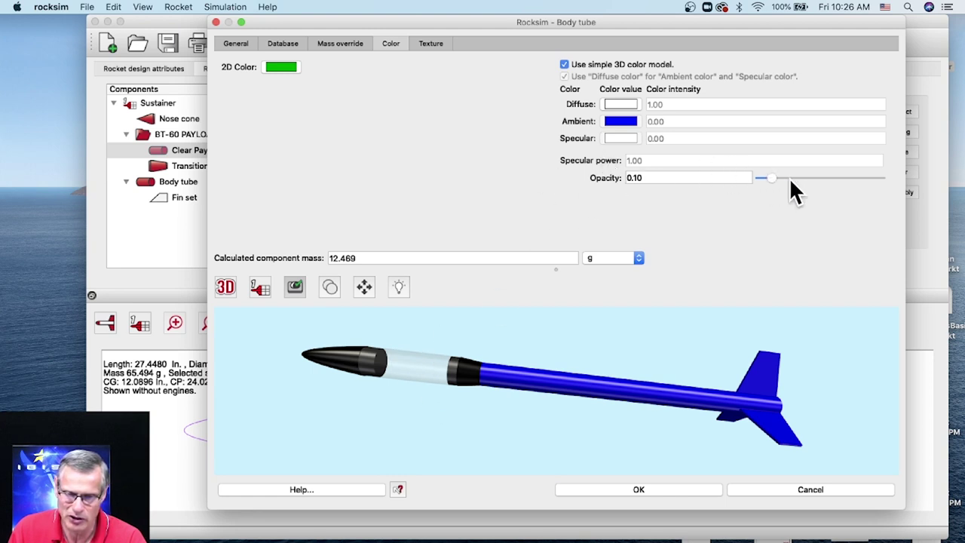
drag(768, 178, 887, 176)
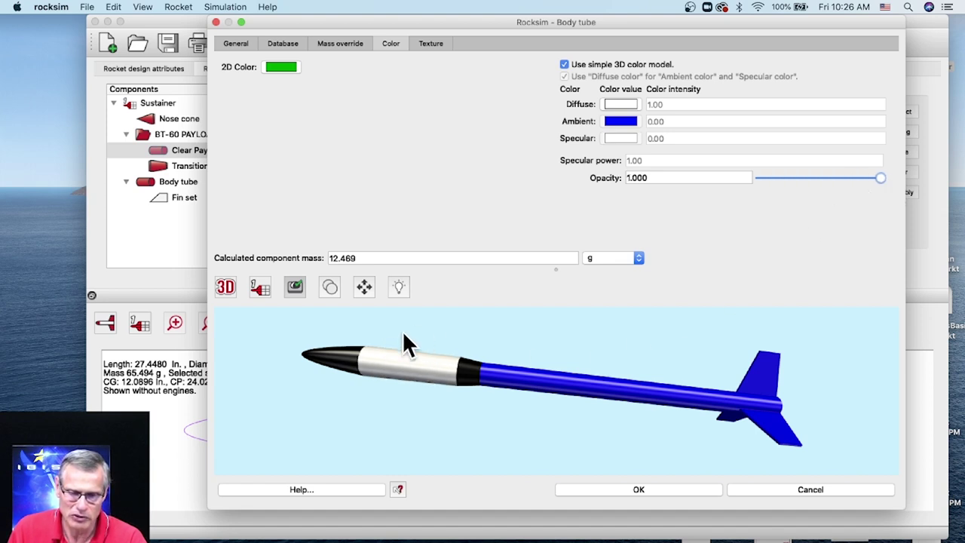
drag(880, 178, 746, 180)
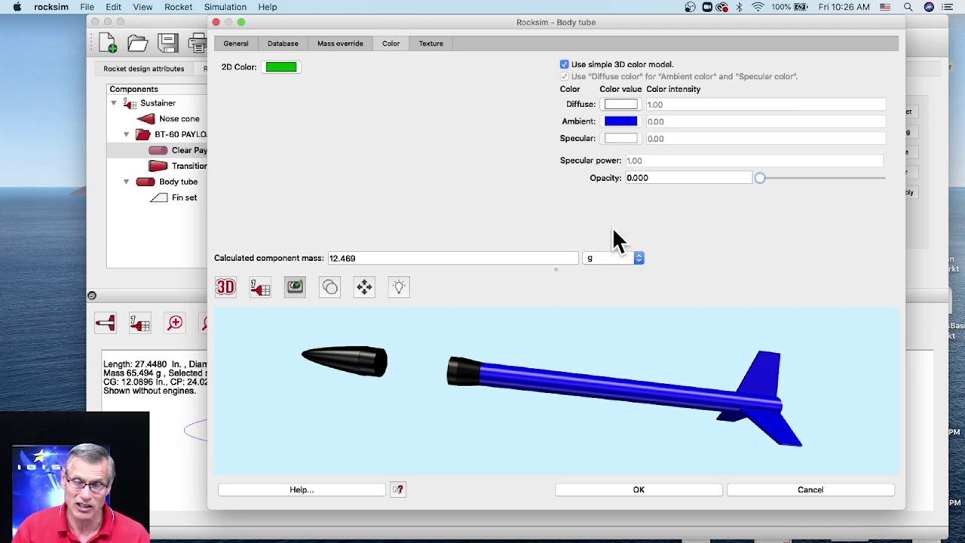
Step: Set the Clear Payload Tube's opacity to 0.1
click(634, 178)
text(0.1)
key(Return)
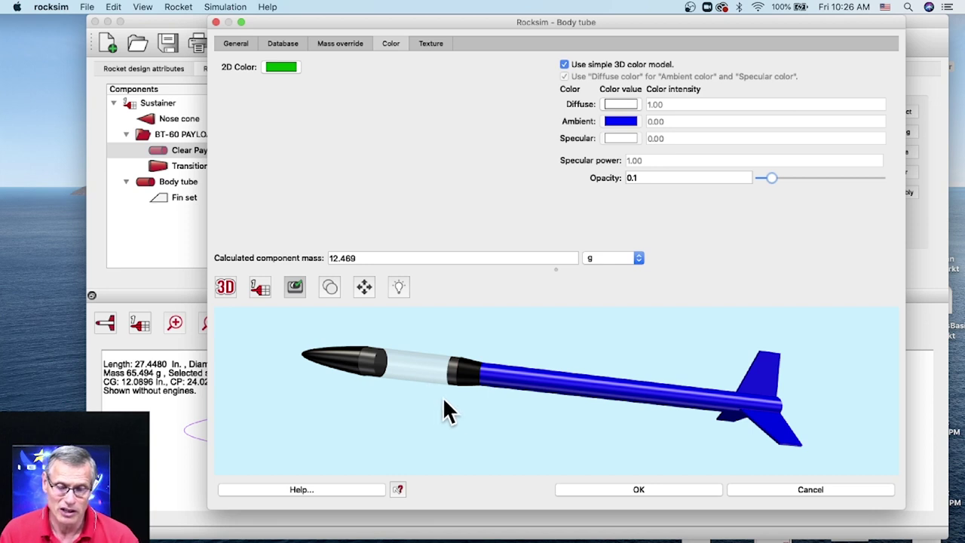
Step: Save the Clear Payload Tube's color settings and add the Apogee 10086 18 mm inside tube to it from the database
click(638, 489)
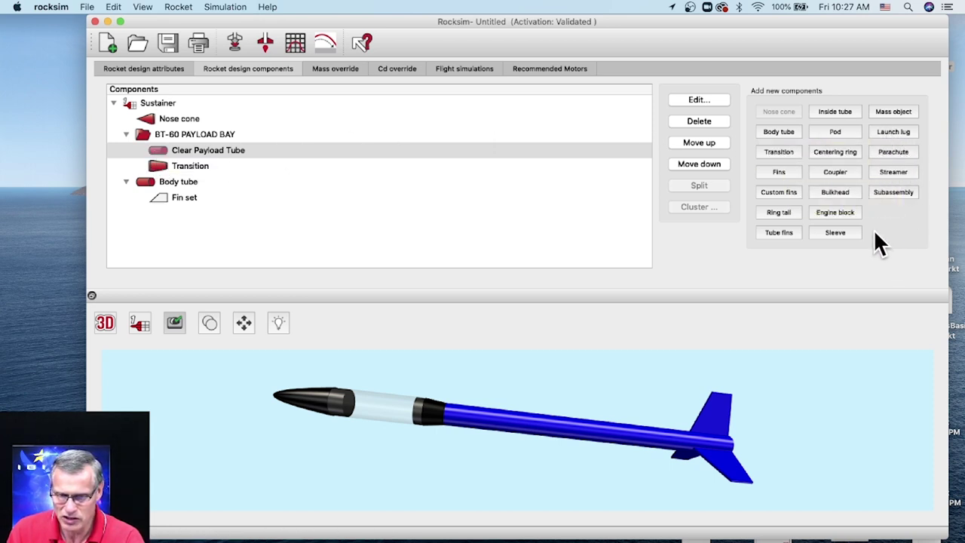
click(830, 112)
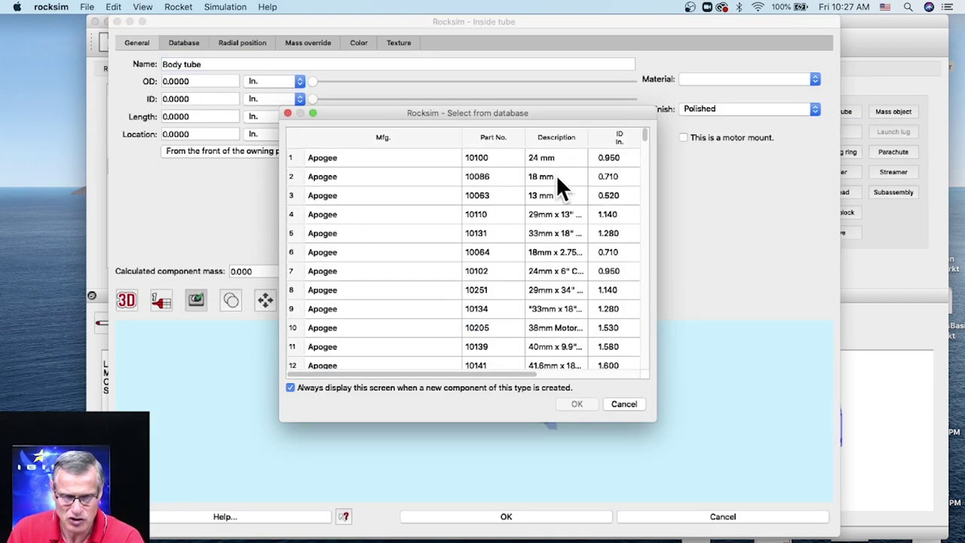
click(547, 176)
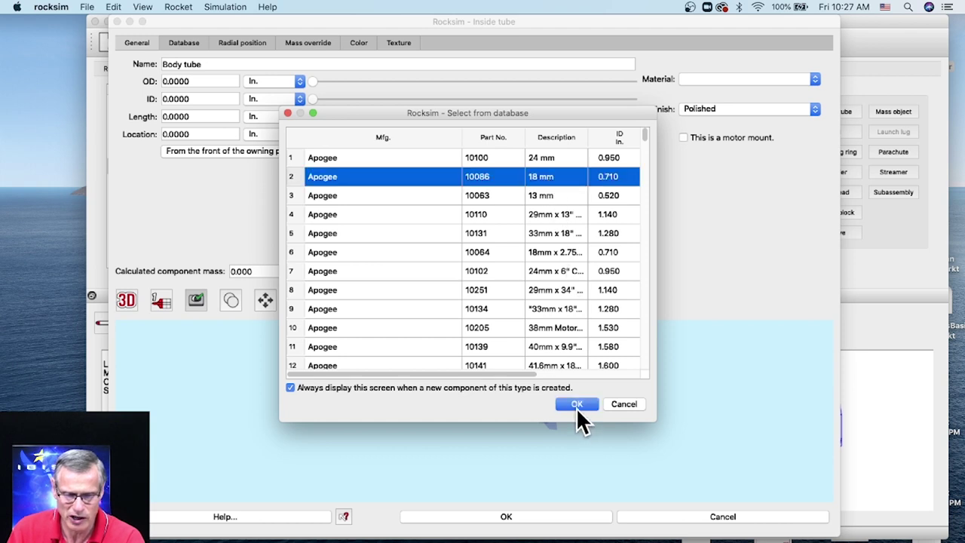
click(576, 405)
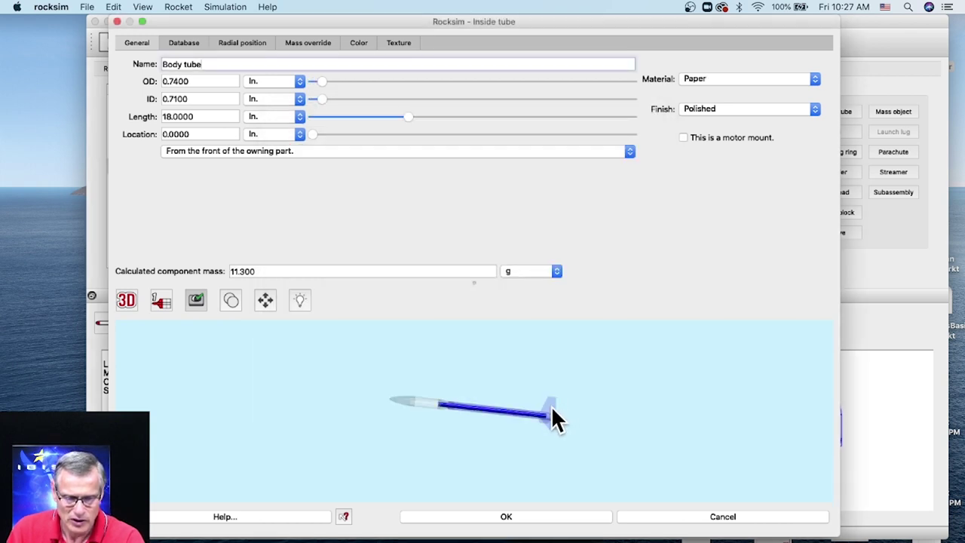
scroll(453, 423, up, 5)
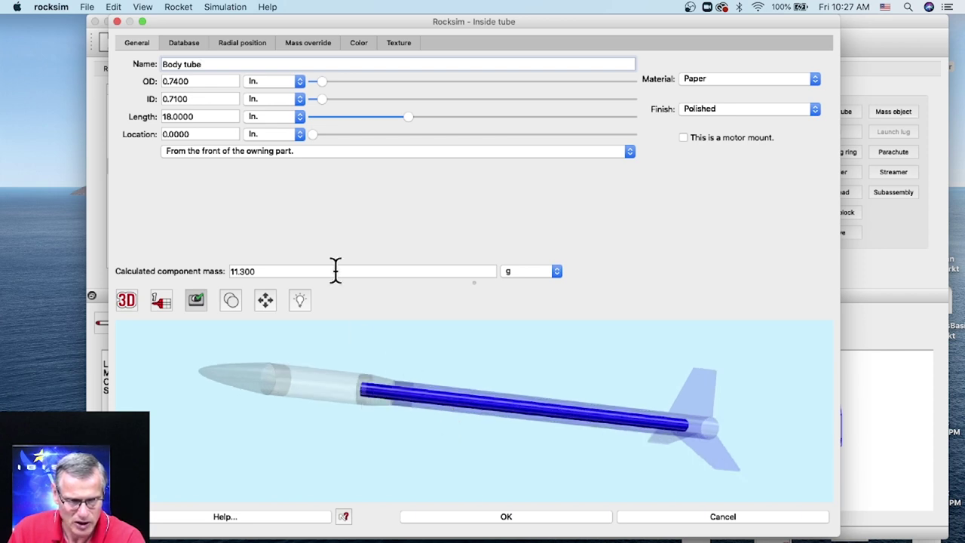
Step: Set the inside tube's length to 2.5 in. and its location to -3 in. from the front of the owning part, and save it
drag(405, 116, 340, 117)
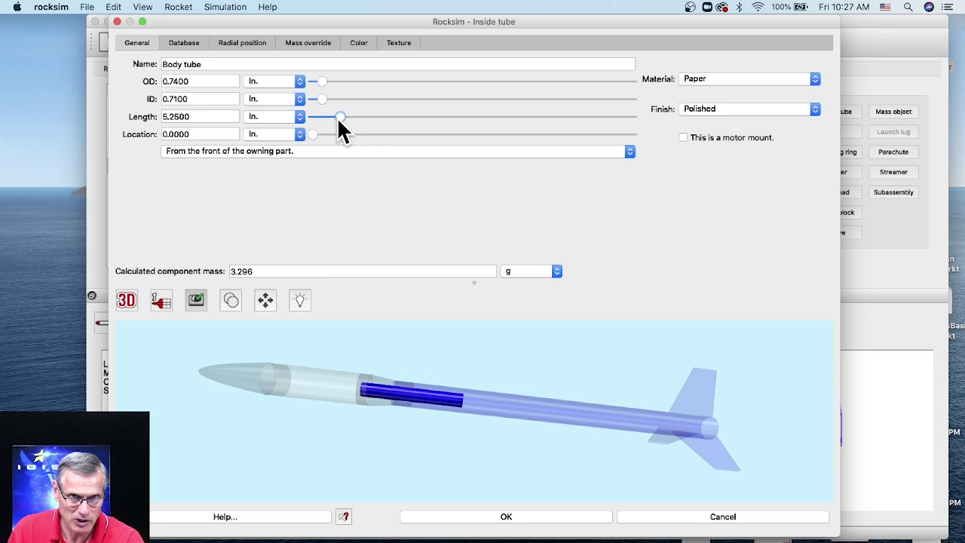
drag(337, 117, 330, 117)
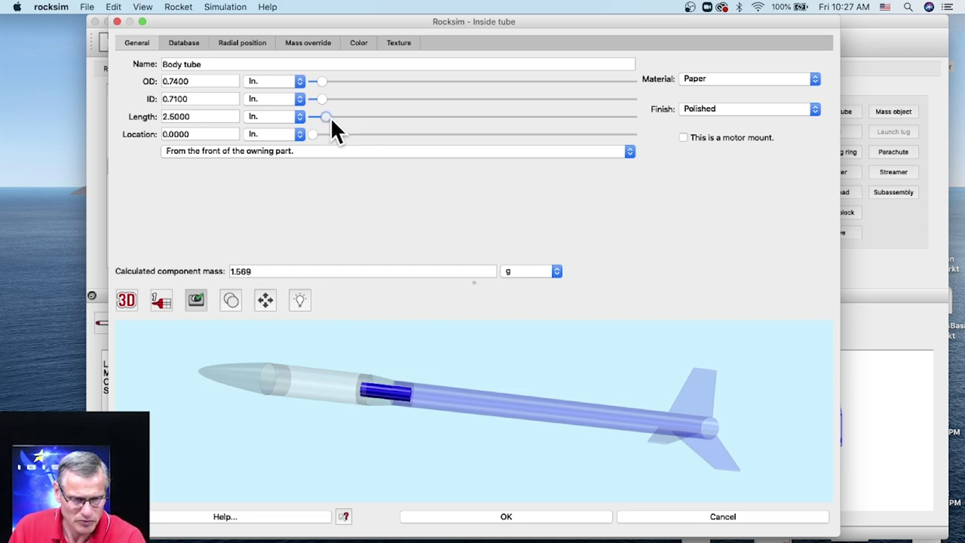
drag(214, 134, 151, 138)
text(-3)
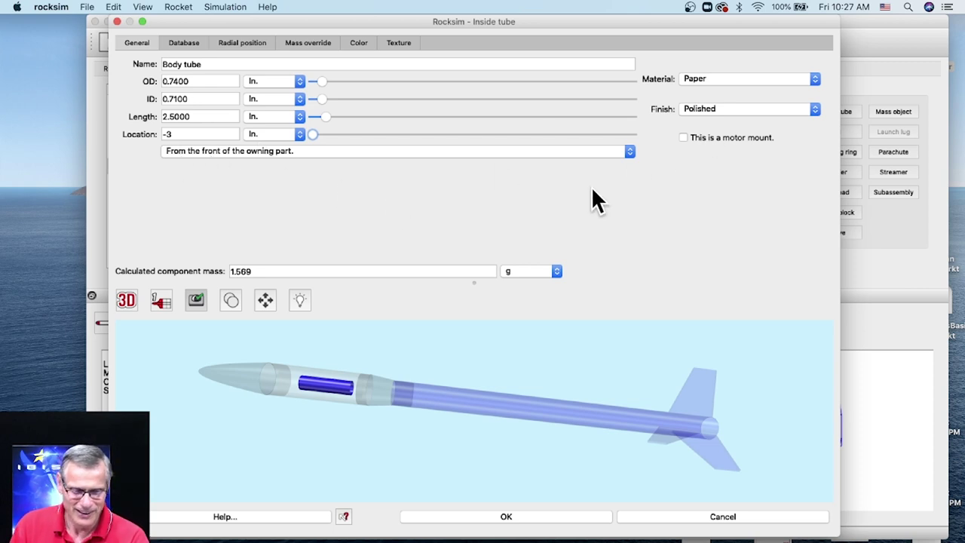
click(463, 519)
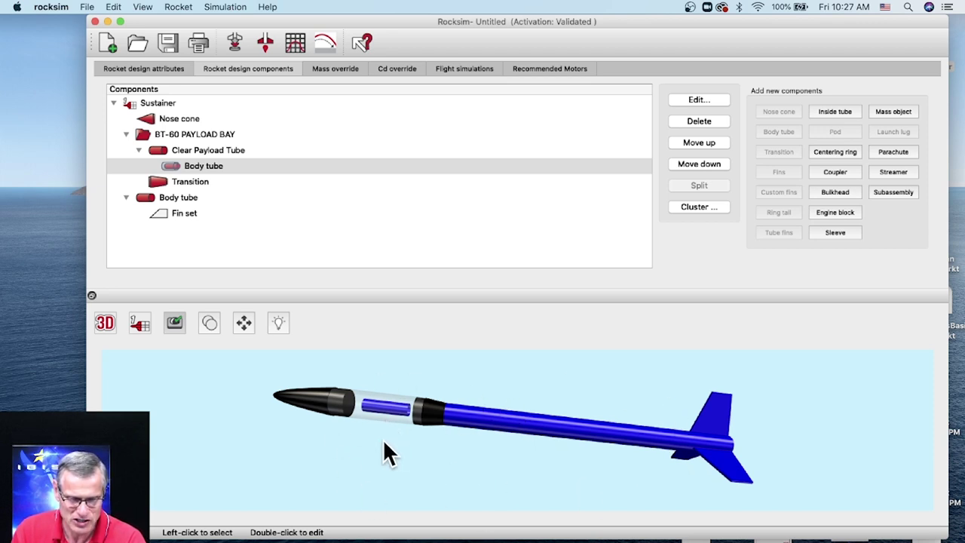
Step: Inspect the clear payload bay and the tube inside it up close in the 3D view from a different angle
scroll(377, 433, up, 2)
drag(441, 460, 683, 483)
drag(506, 463, 445, 457)
drag(560, 402, 647, 476)
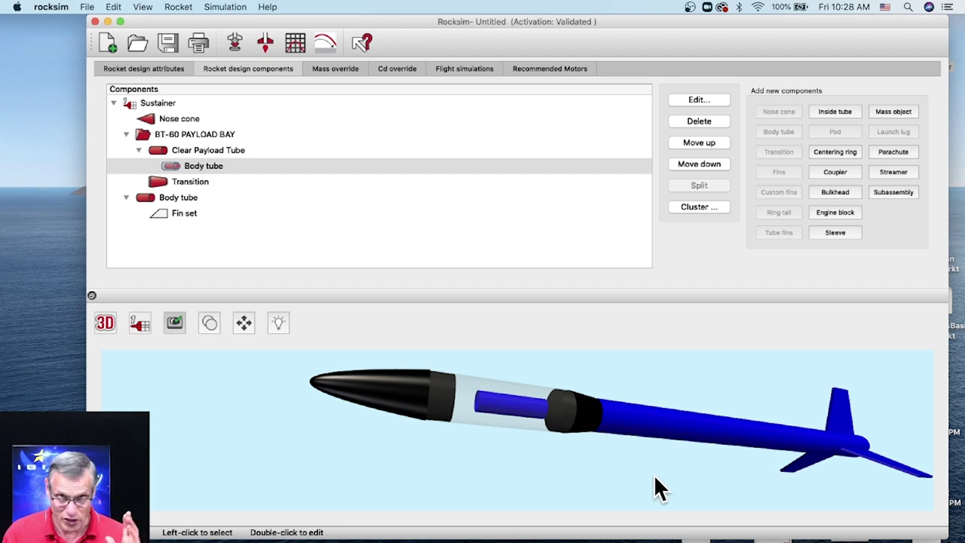
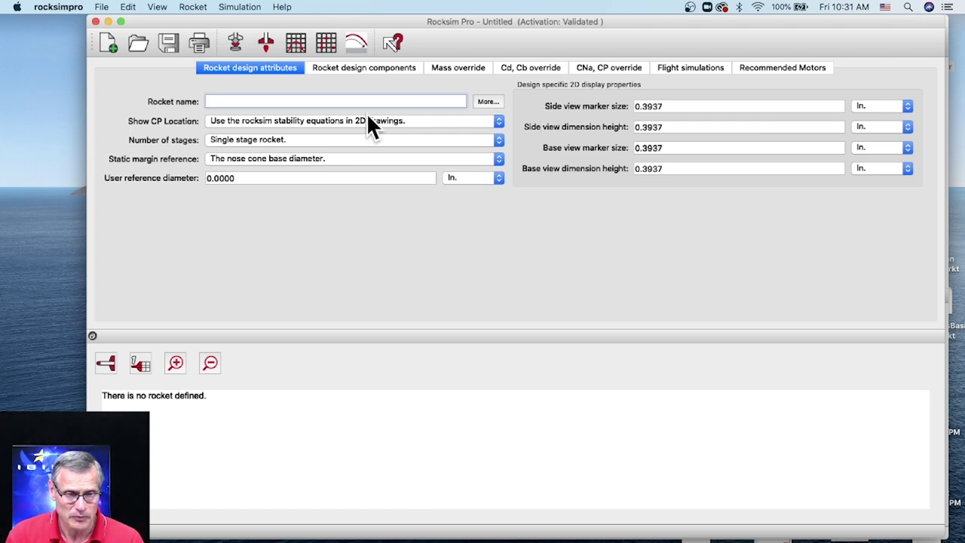
Step: In RockSim Pro, bring up the dialog for opening an existing design file in the Apogee_Avion folder
click(138, 43)
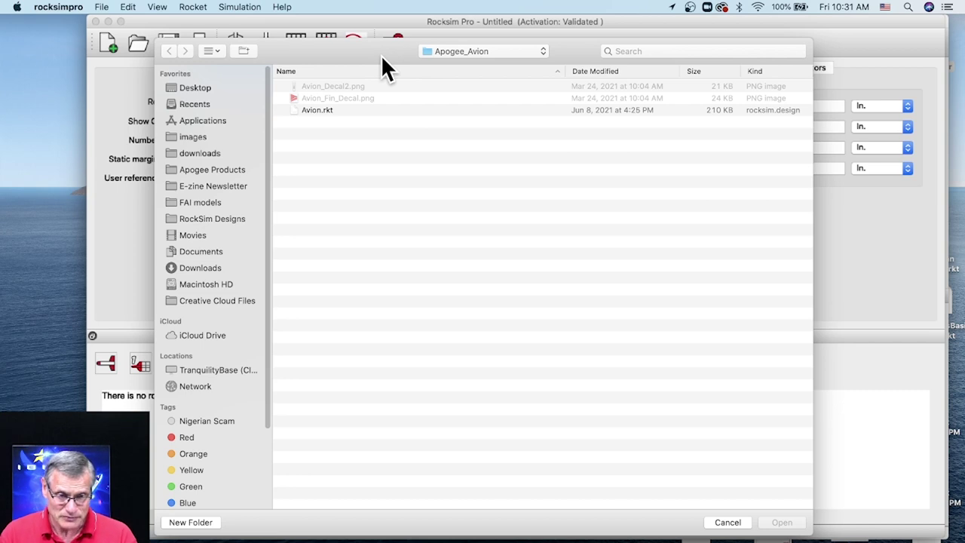
drag(351, 49, 371, 46)
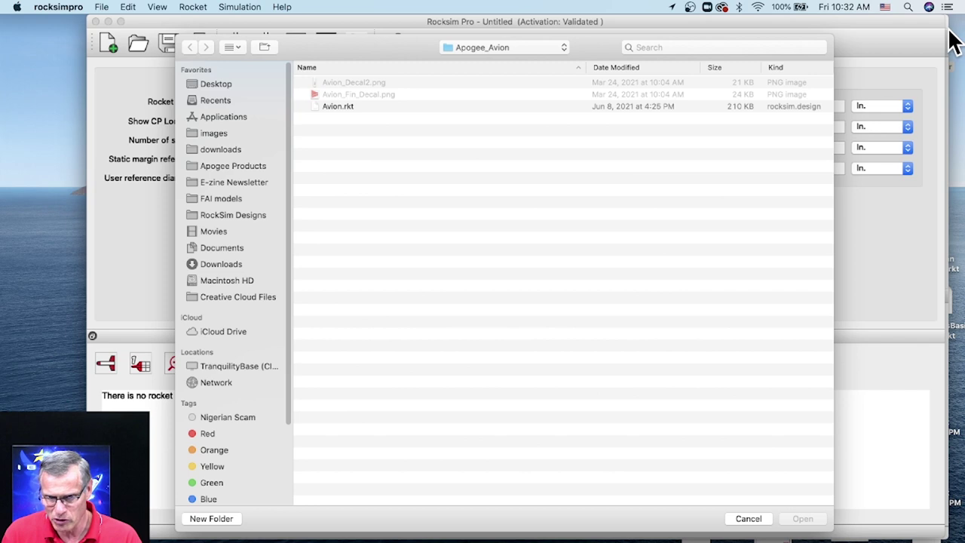
key(Escape)
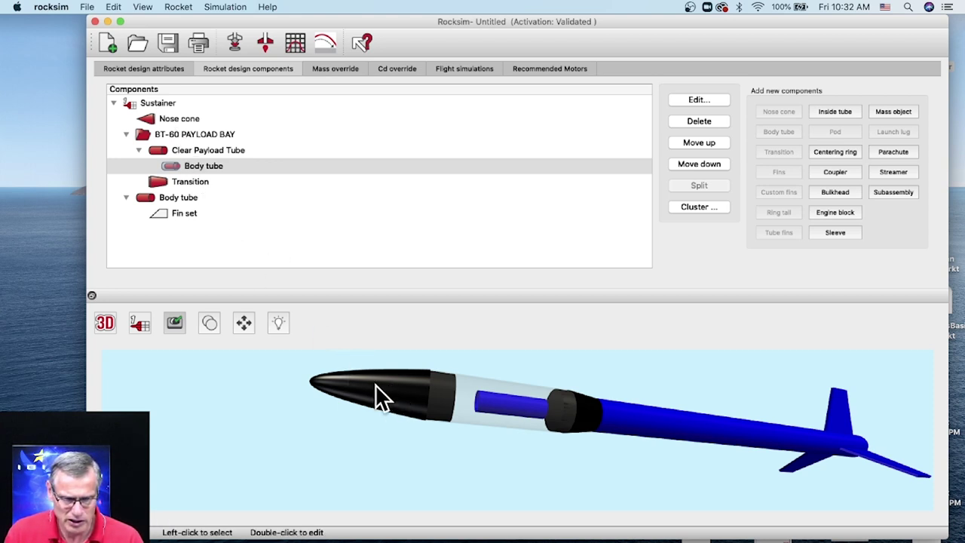
Step: In the RockSim payload rocket, highlight the nose cone, examine it in its 3D preview, and close its settings without saving
click(178, 118)
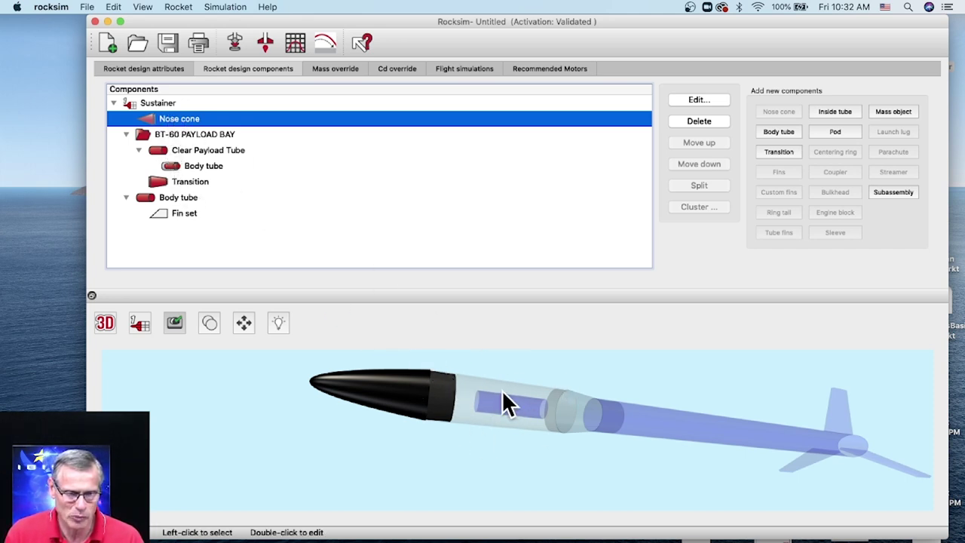
double_click(179, 122)
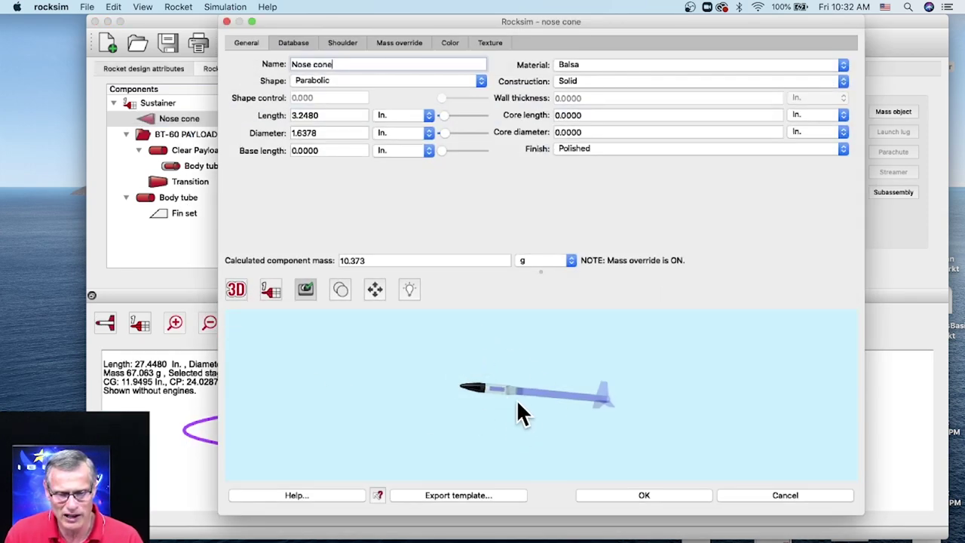
scroll(503, 393, up, 5)
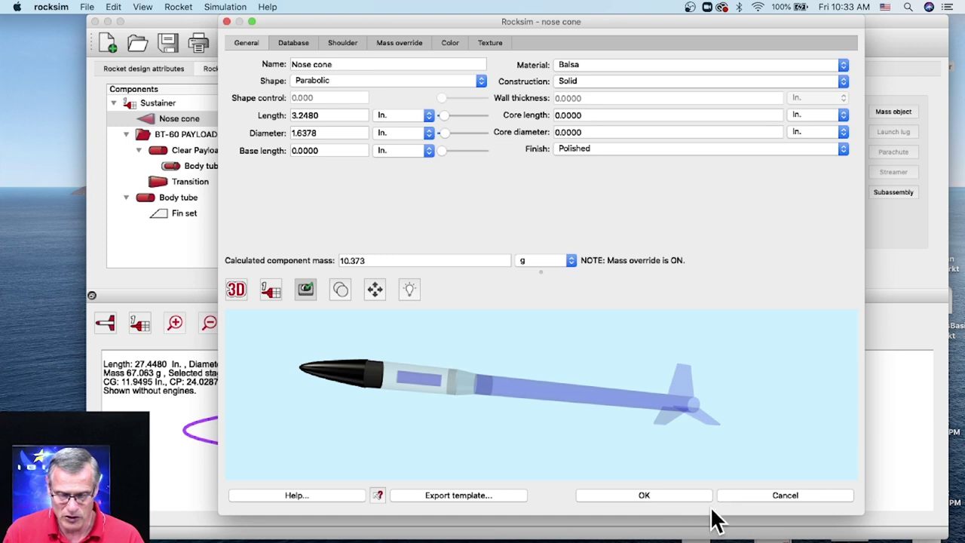
click(759, 495)
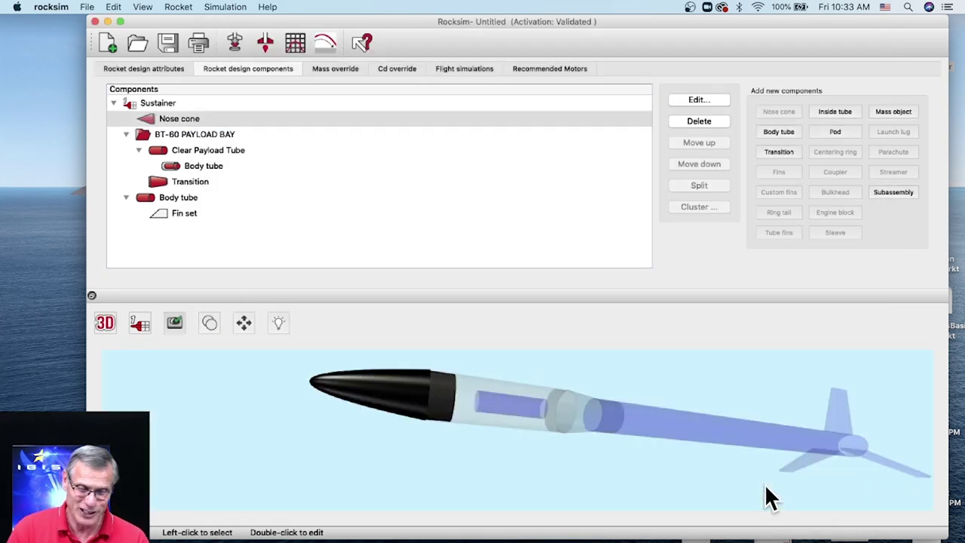
Step: Switch back to RockSim Pro and open the Avion.rkt design
drag(587, 23, 587, 46)
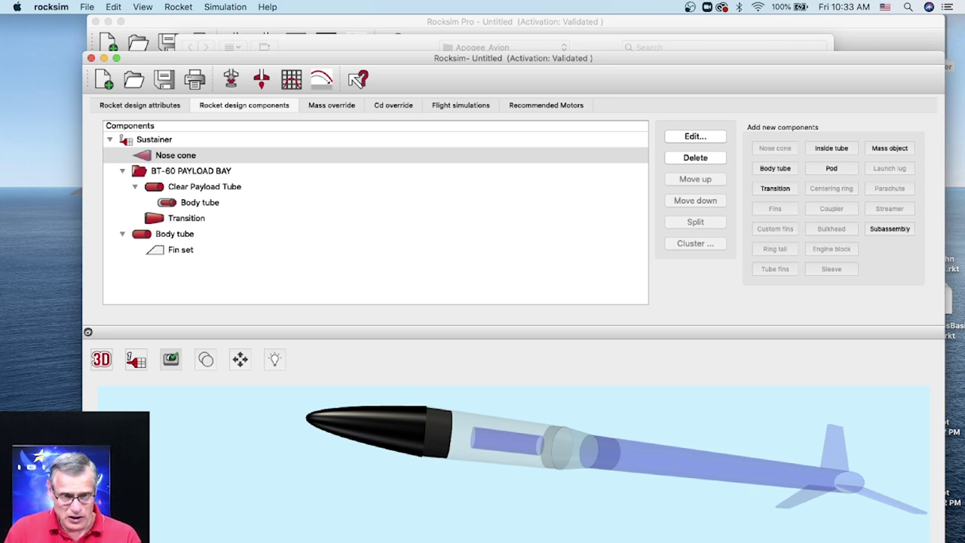
click(709, 20)
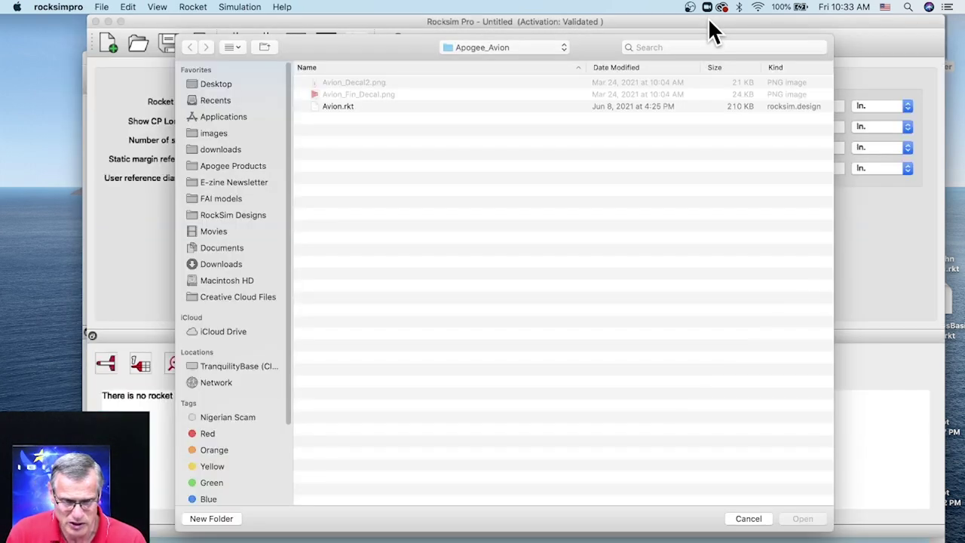
click(334, 106)
click(812, 521)
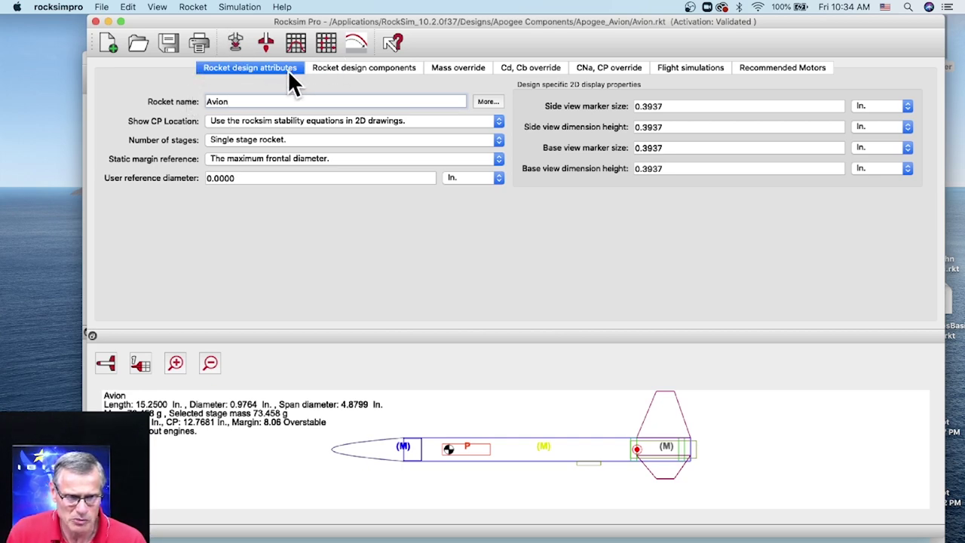
Step: Prepare a simulation with the Estes Industries C6 engine and a 7-second ejection delay in the Avion's 18 mm engine mount
click(236, 41)
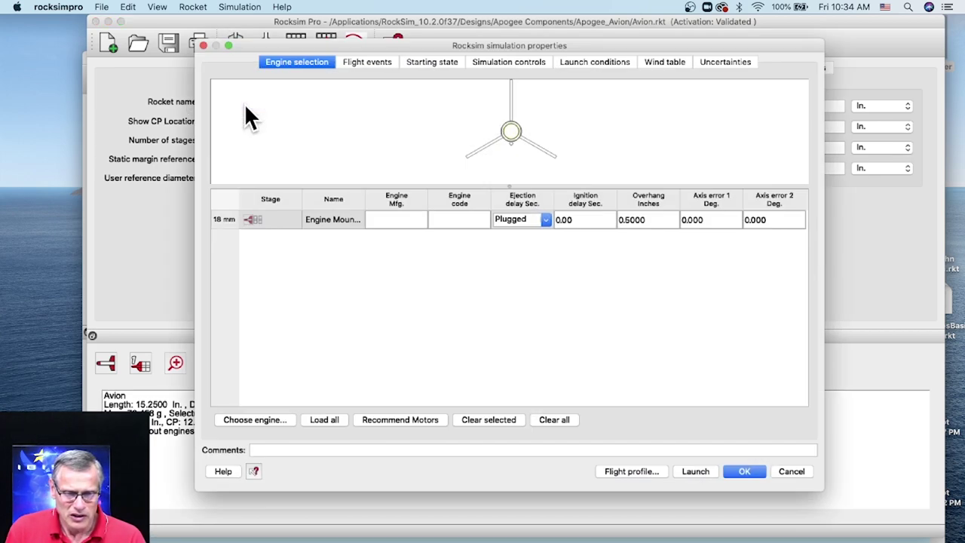
click(255, 417)
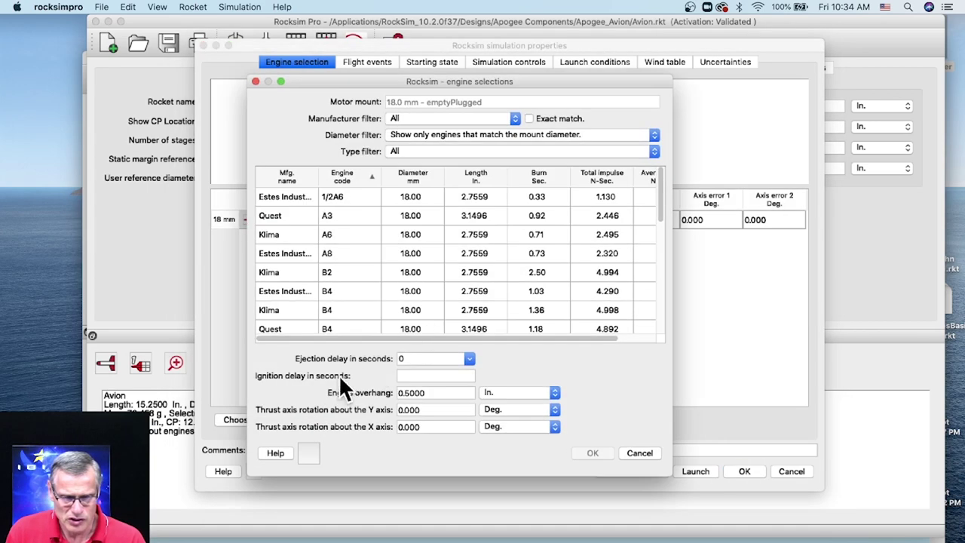
scroll(295, 290, down, 10)
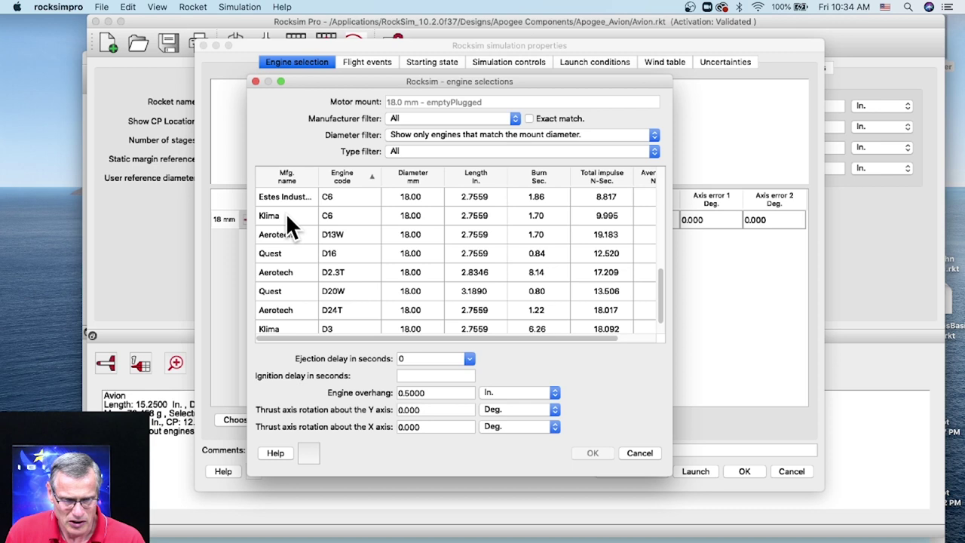
click(303, 197)
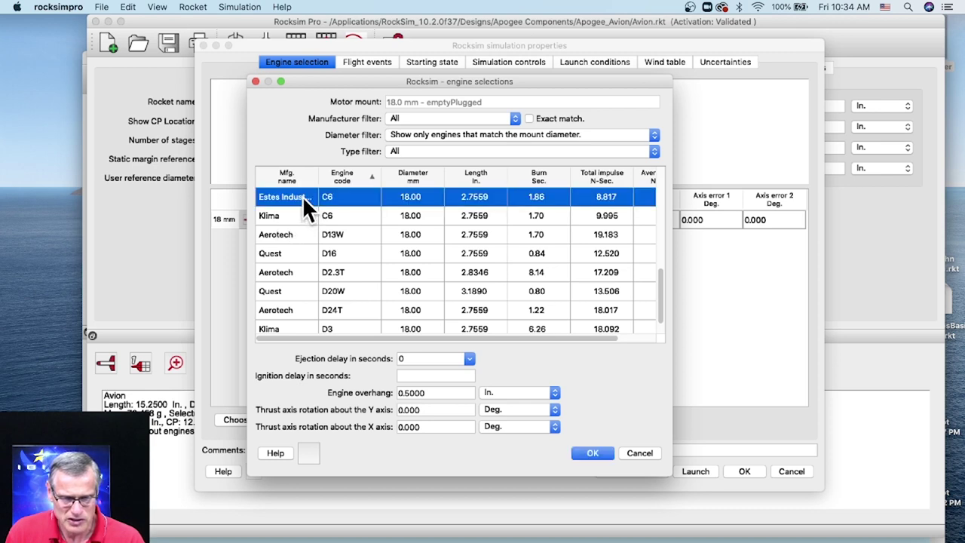
click(468, 359)
click(407, 420)
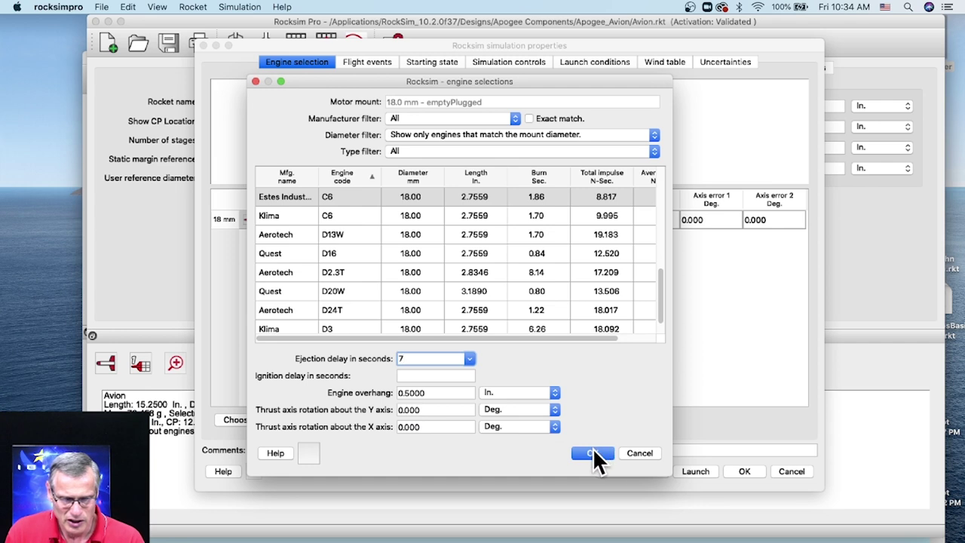
click(591, 453)
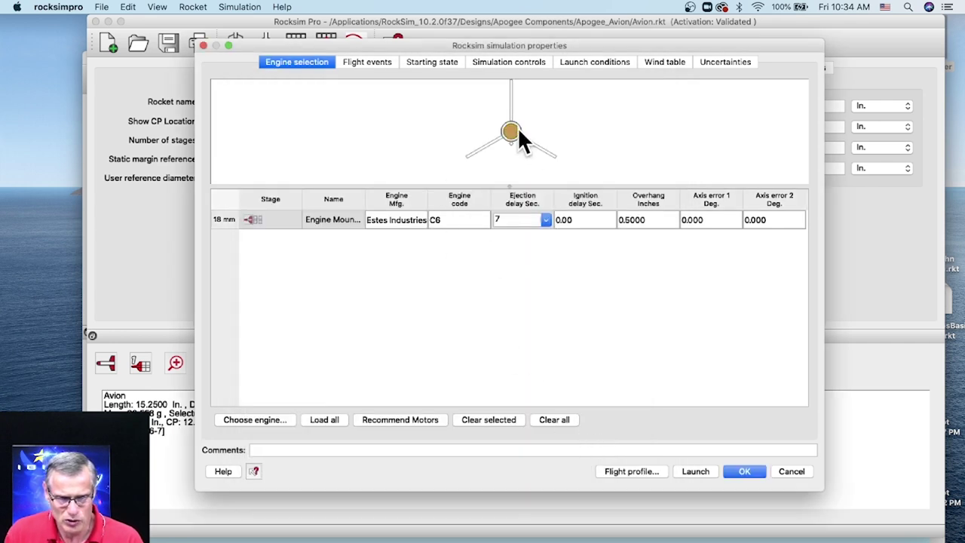
Step: Review the simulation's flight events and starting state, and run its 3D flight profile
click(363, 63)
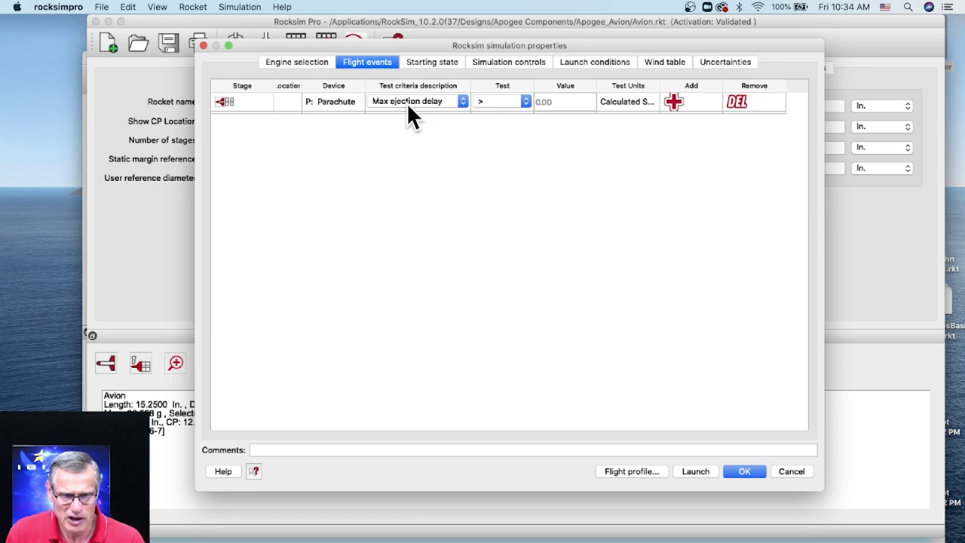
click(450, 64)
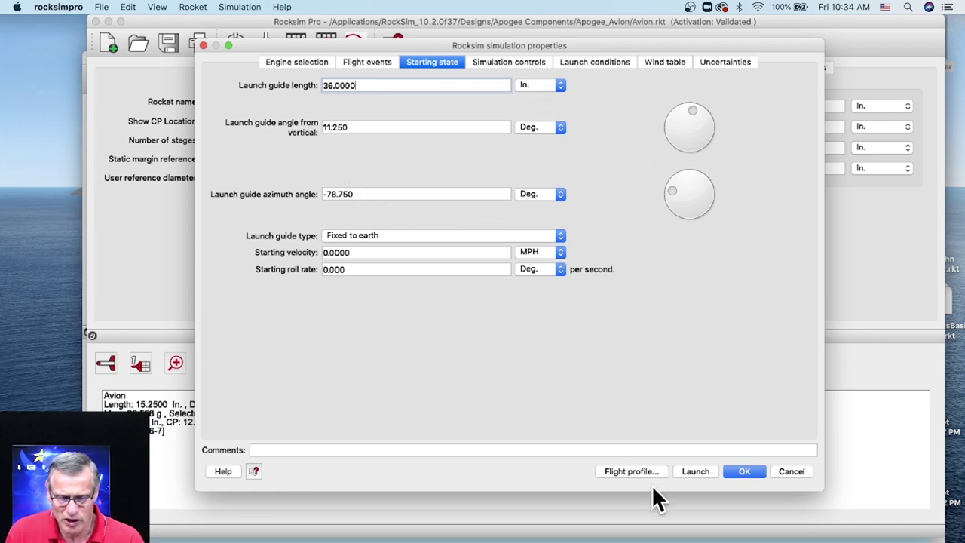
click(629, 467)
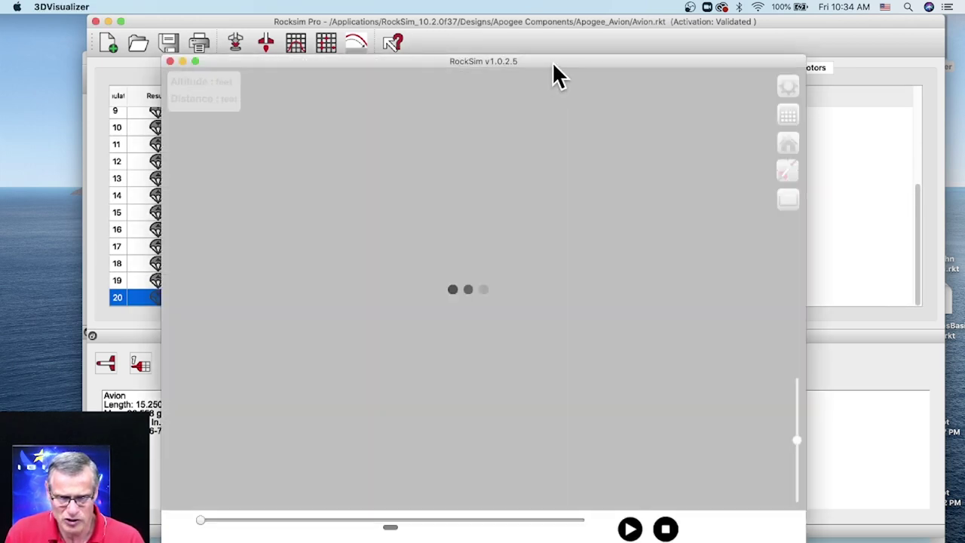
Step: Rotate the launch site view in the 3D flight profile and play the Avion's simulated flight
drag(552, 61, 587, 22)
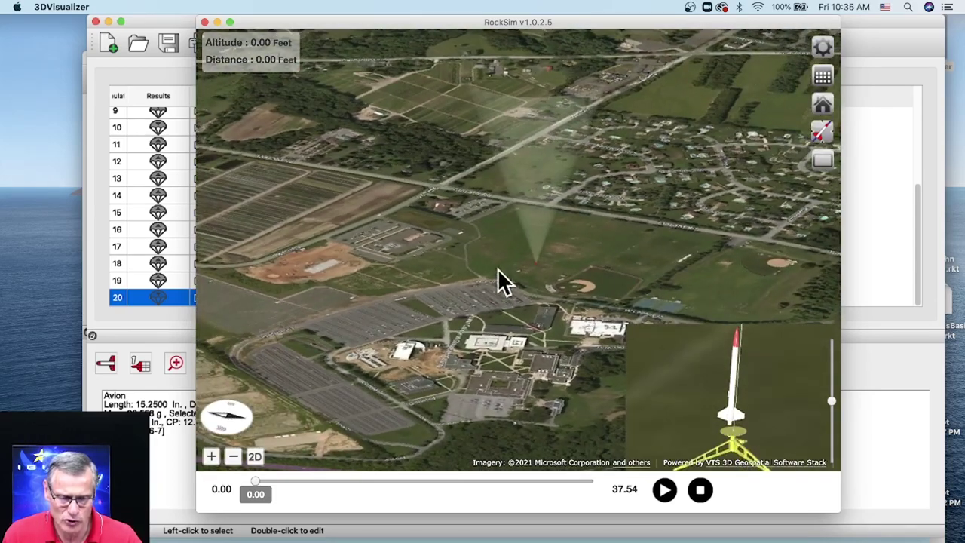
drag(469, 338, 516, 343)
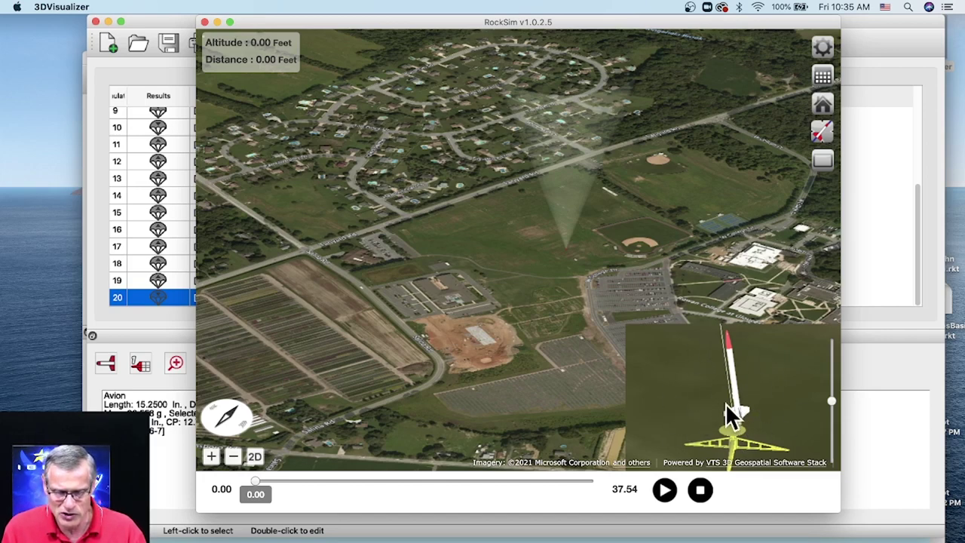
click(665, 491)
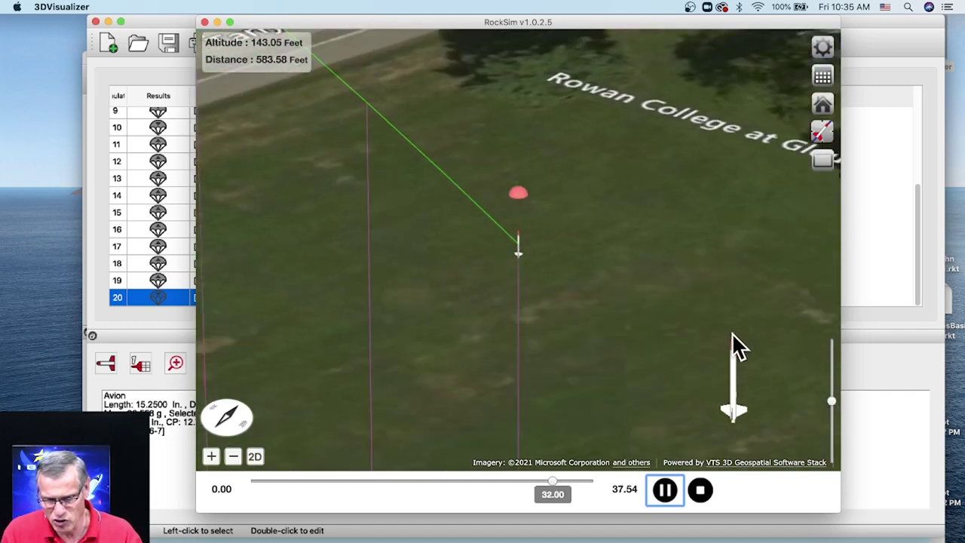
Step: Enlarge the rocket's close-up during the 3D flight playback, and close the visualizer with the playback stopped
drag(833, 401, 831, 344)
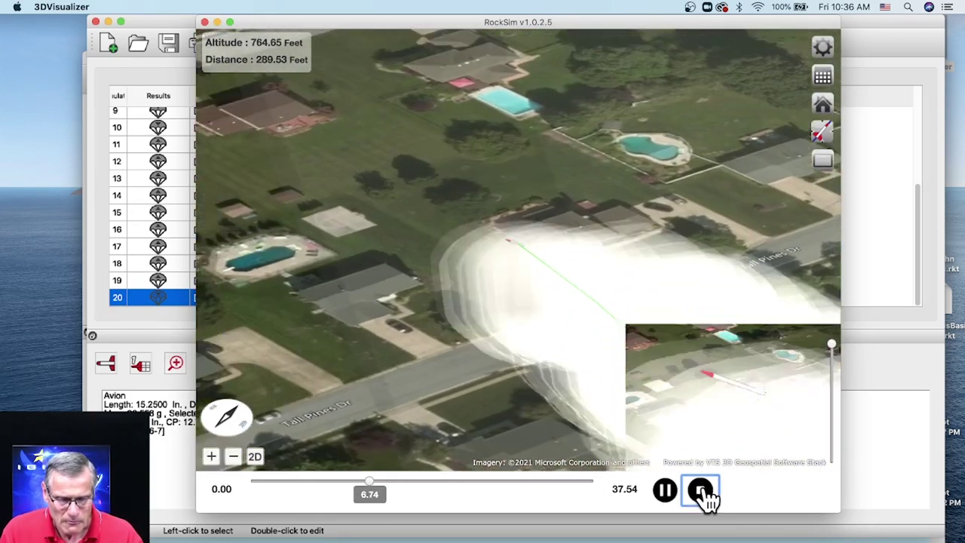
click(702, 491)
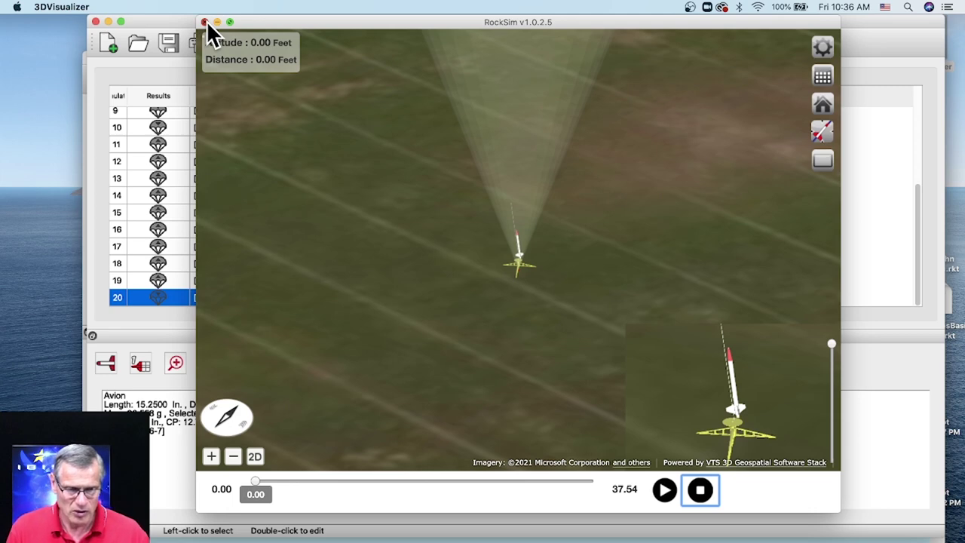
click(205, 22)
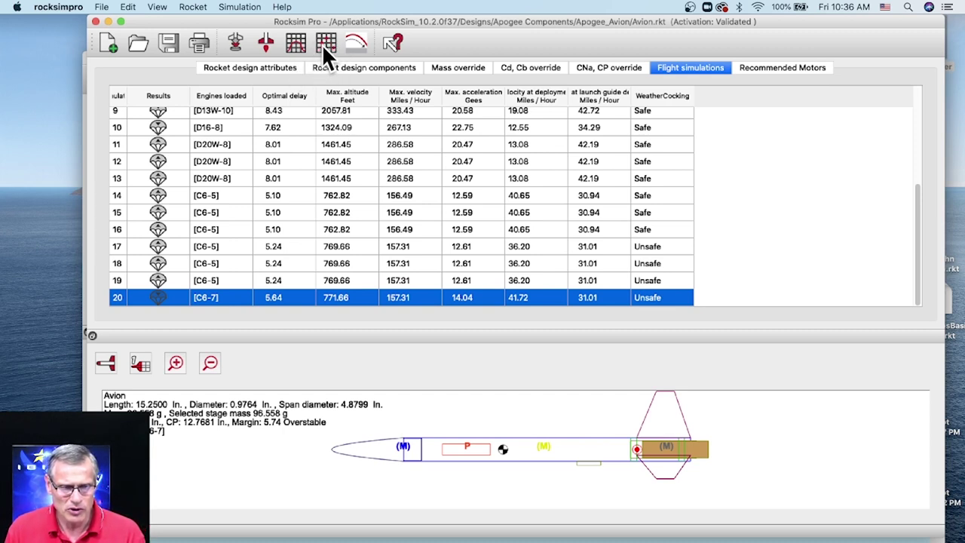
Step: Prepare a new Avion simulation and set its mass and center of gravity uncertainties to 0
click(278, 74)
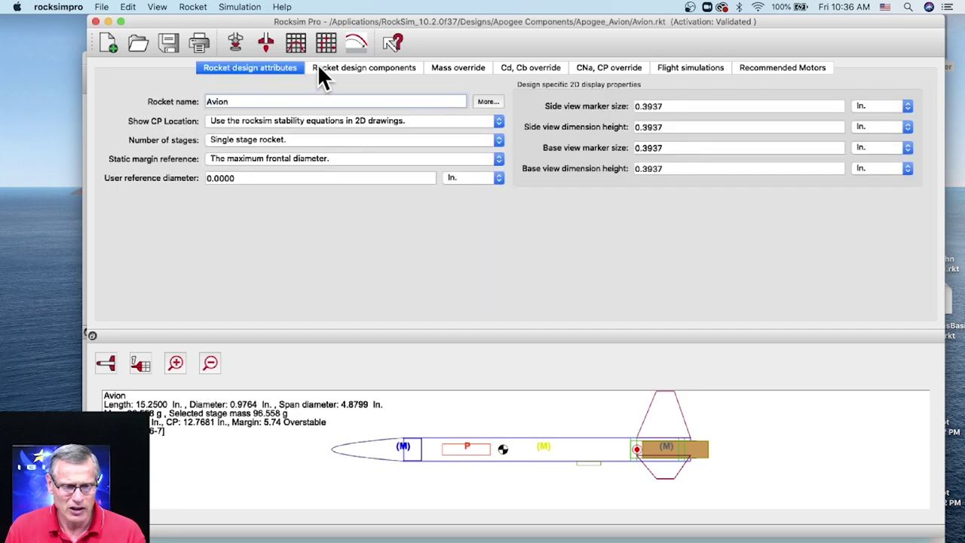
click(237, 44)
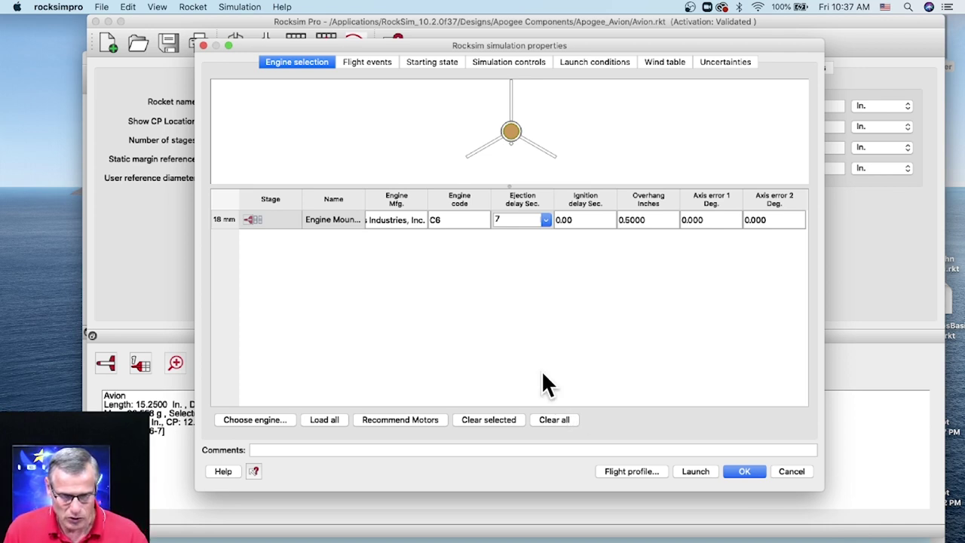
click(721, 66)
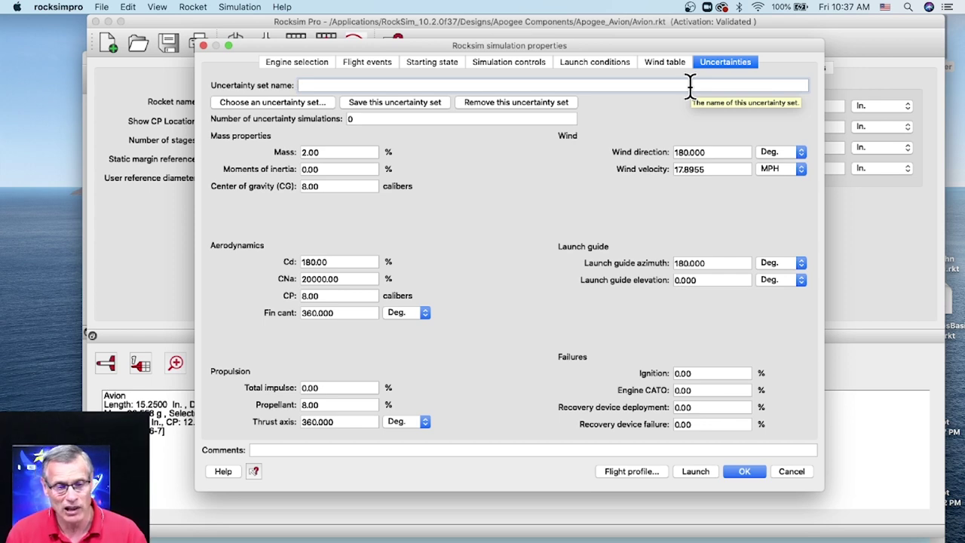
double_click(306, 151)
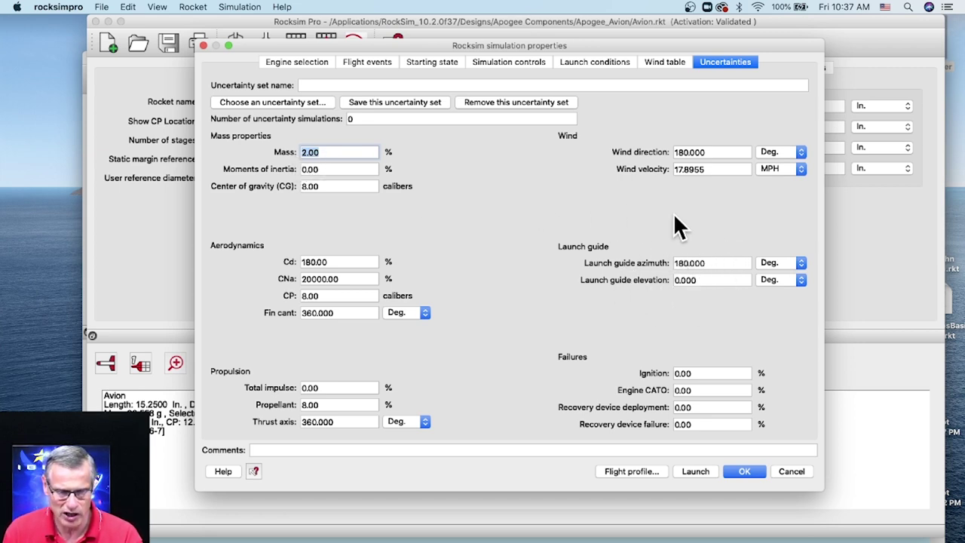
text(0)
key(Tab)
key(Tab)
Step: Set the aerodynamic uncertainties for Cd, CNa, CP and fin cant all to 0
drag(354, 266, 290, 260)
text(0)
double_click(349, 280)
text(0)
double_click(329, 295)
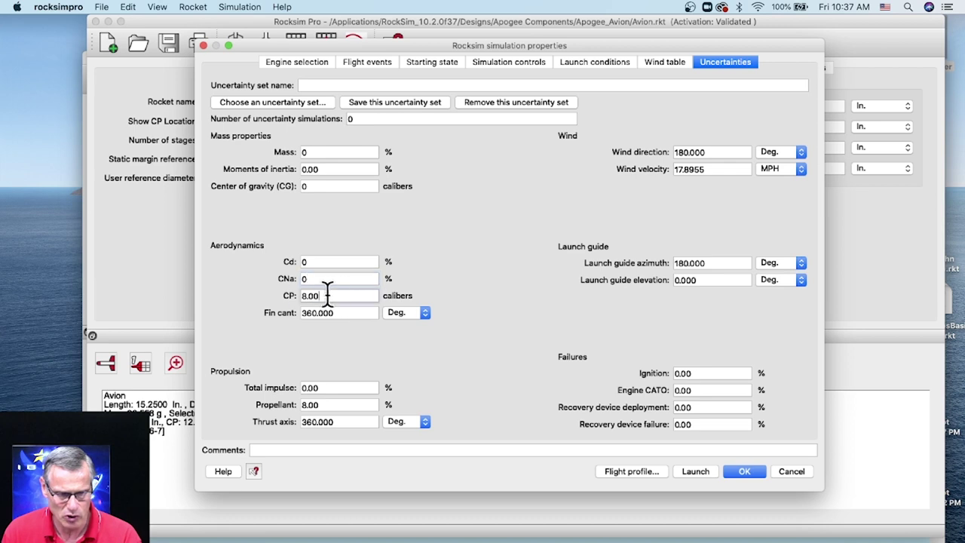
text(0)
double_click(309, 312)
text(0)
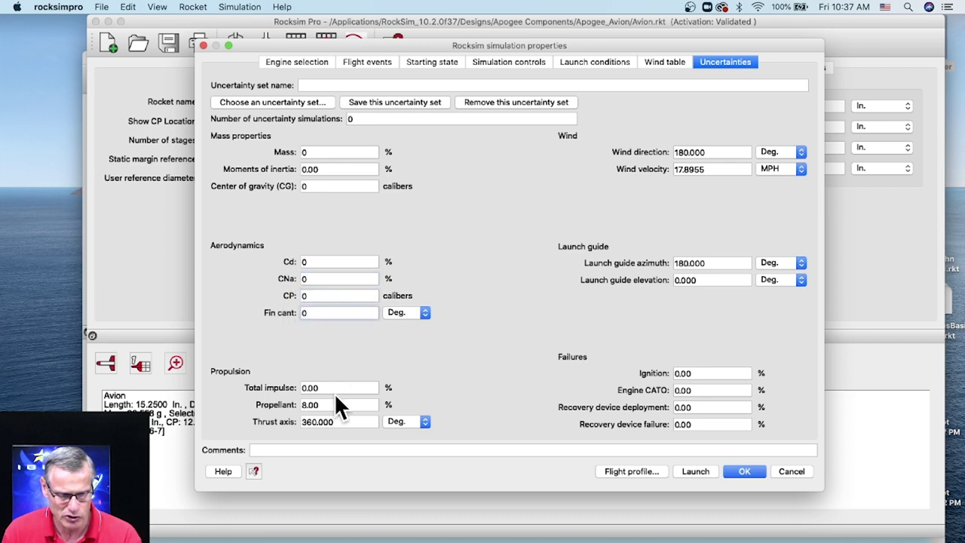
Step: Set the propellant and thrust axis uncertainties of the propulsion group to 0
drag(321, 405, 285, 408)
text(0)
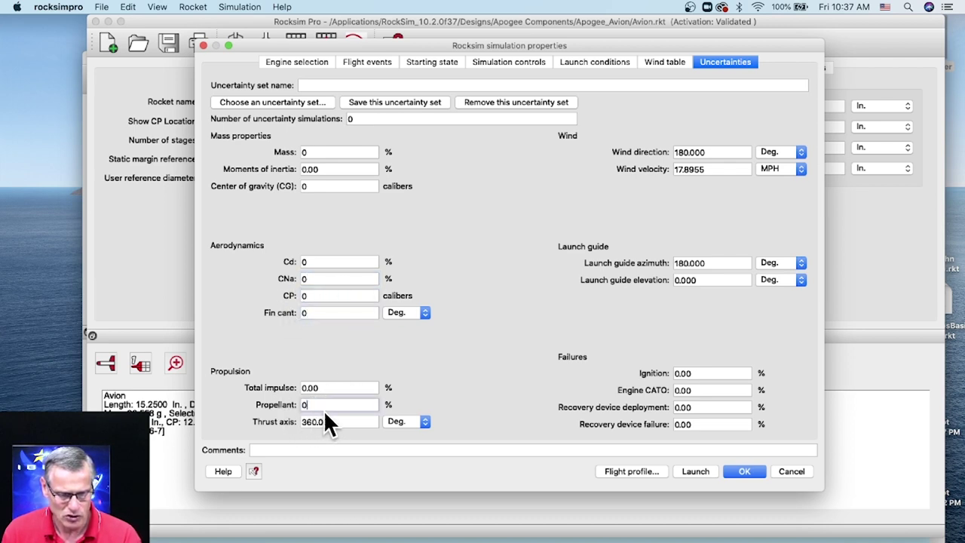
drag(344, 422, 276, 422)
text(0)
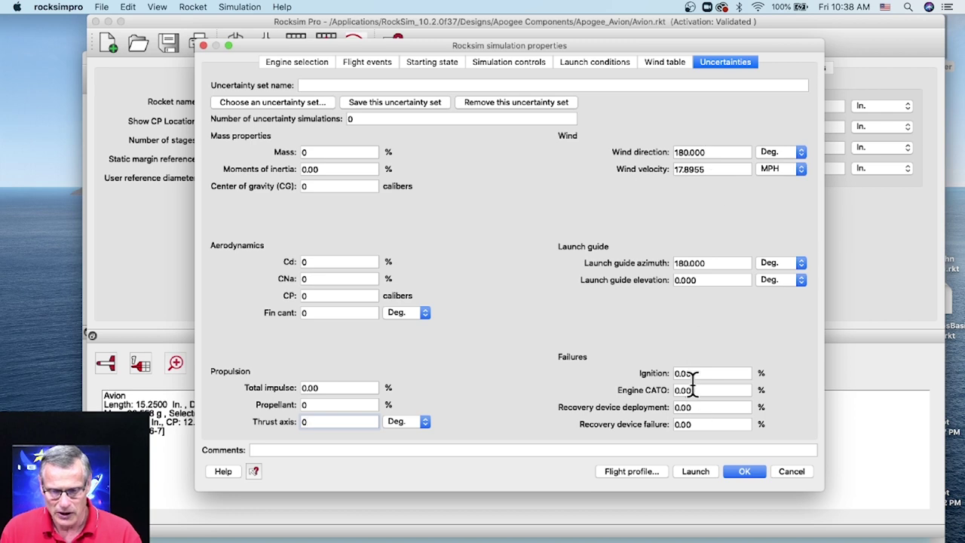
Step: Set the launch guide uncertainties to 10 degrees for azimuth and 5 degrees for elevation
click(703, 264)
drag(703, 264, 668, 262)
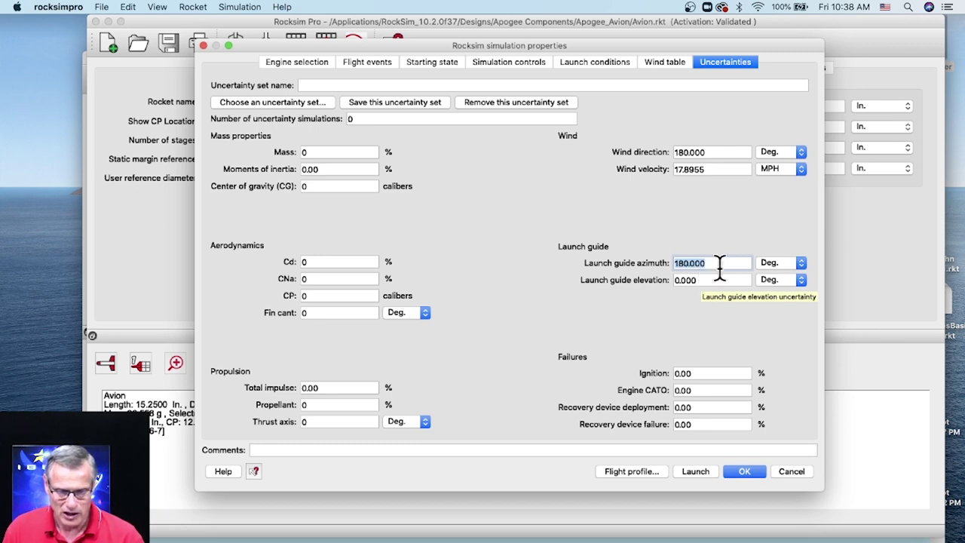
text(5)
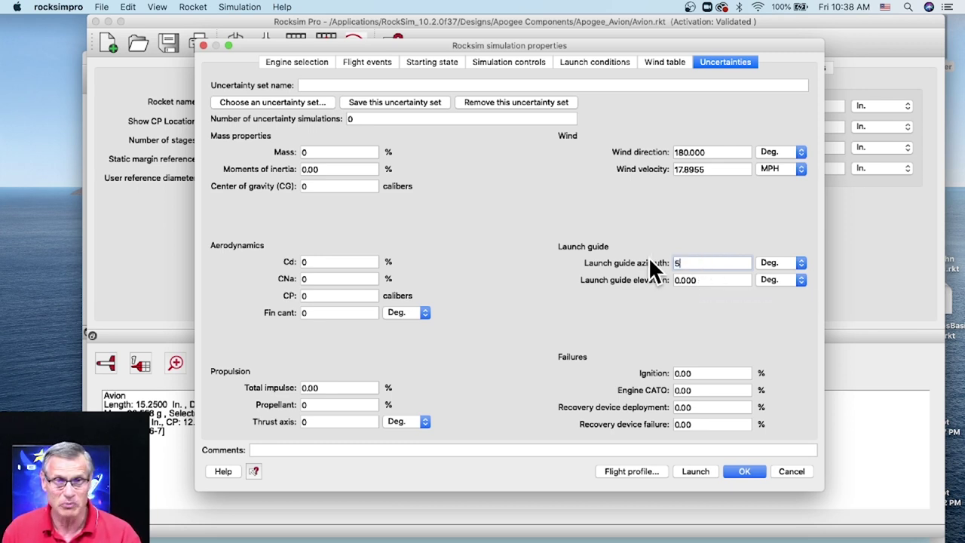
drag(709, 280, 678, 280)
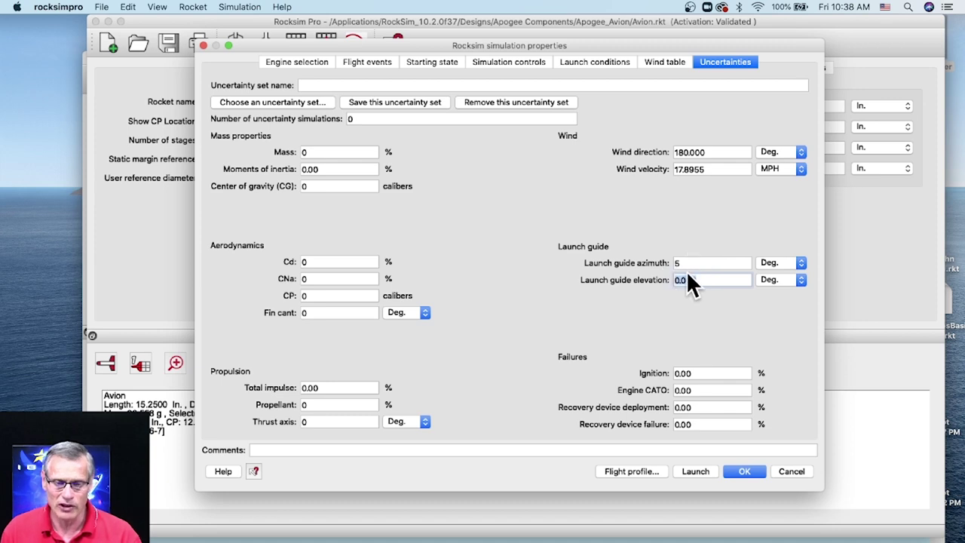
drag(690, 264, 654, 261)
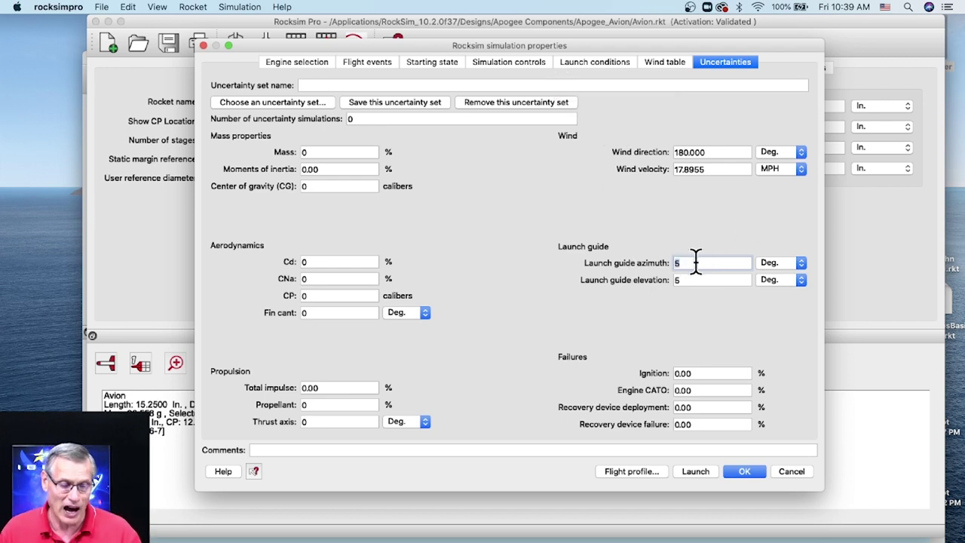
text(10)
key(Tab)
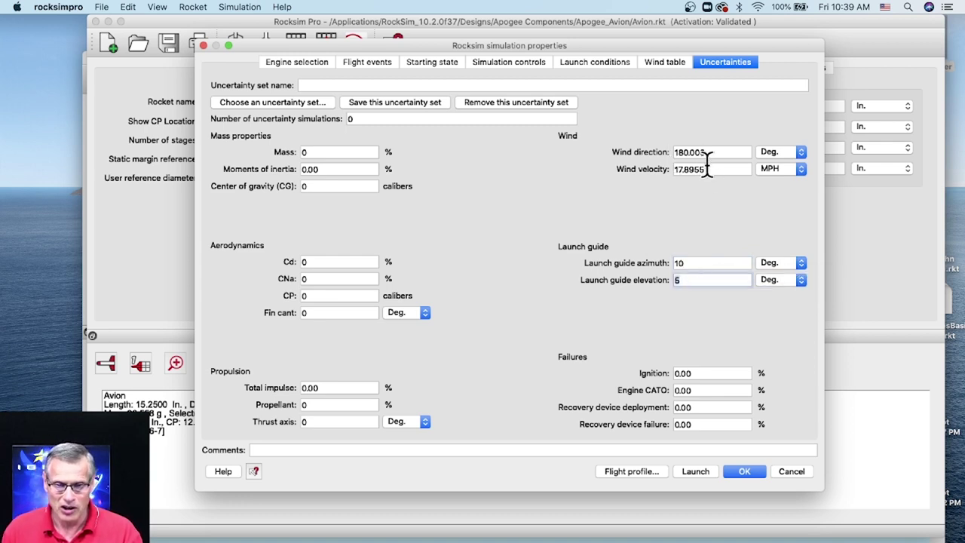
Step: Set the wind uncertainties to 10 degrees for direction and 4 MPH for velocity
click(674, 154)
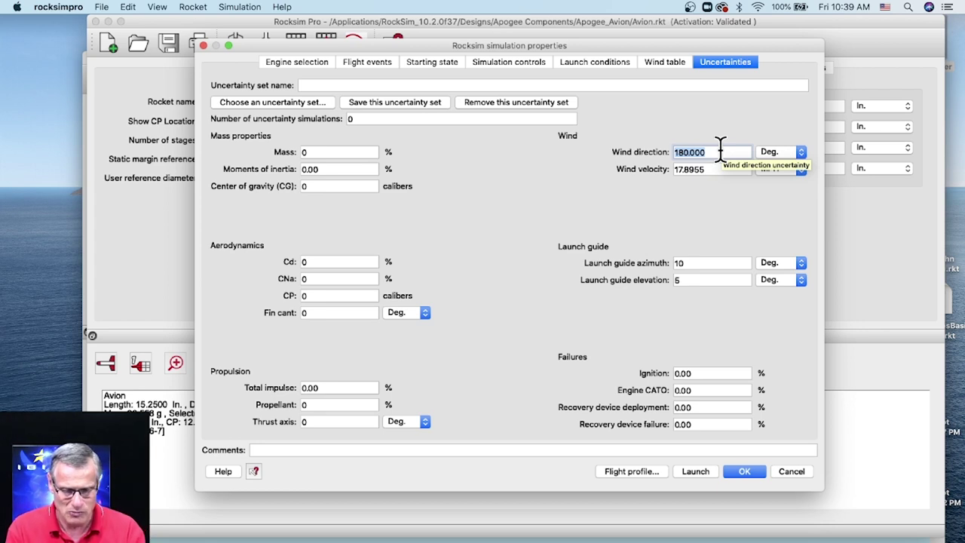
key(BackSpace)
text(10)
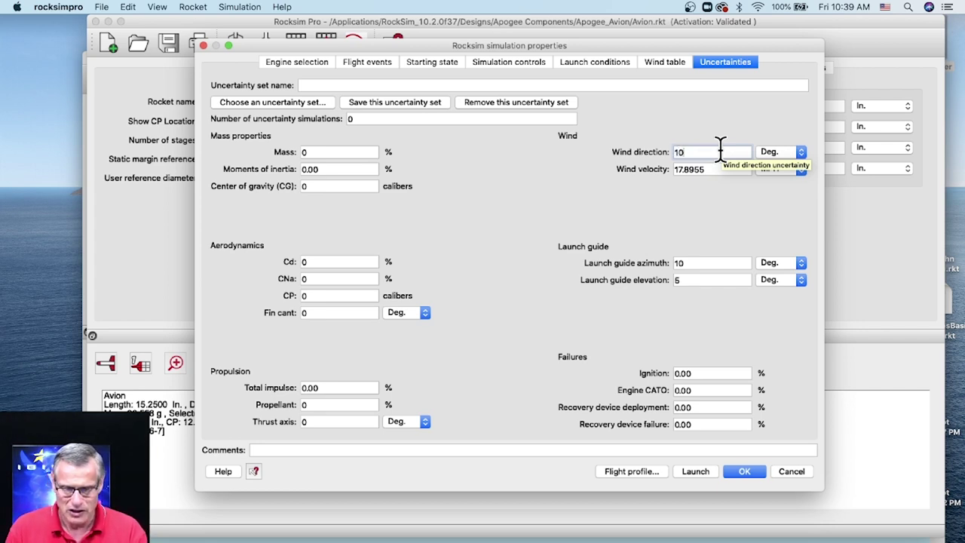
key(Tab)
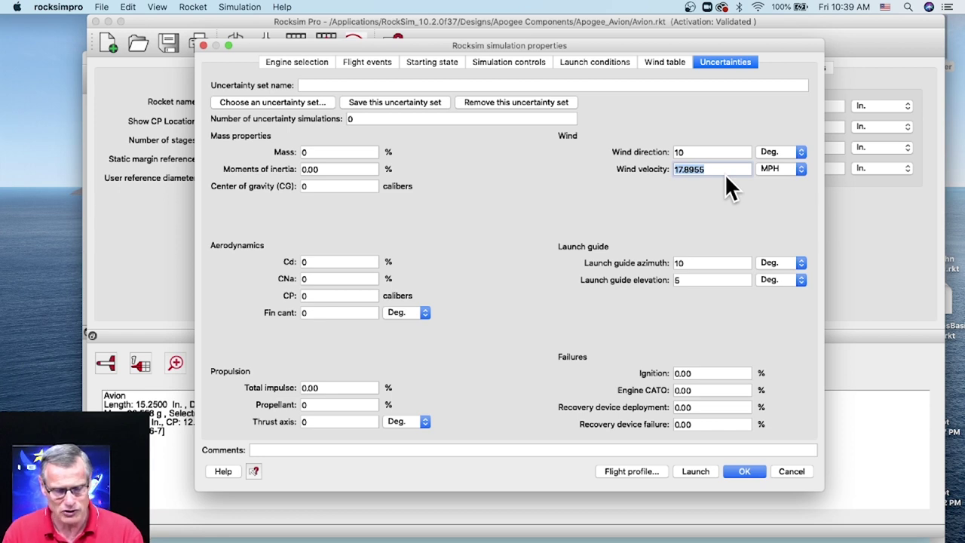
text(4)
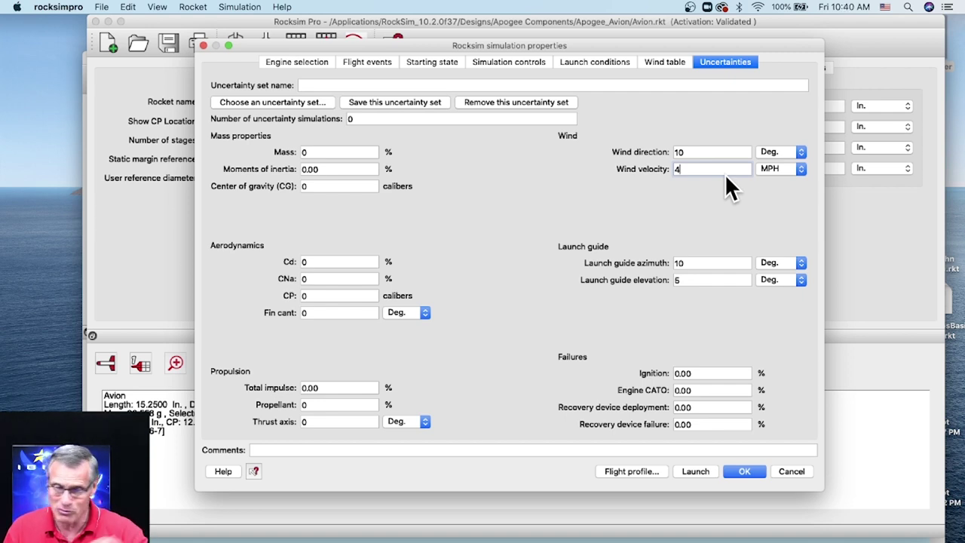
Step: Set the number of uncertainty simulations to 100 and launch the simulation
click(365, 118)
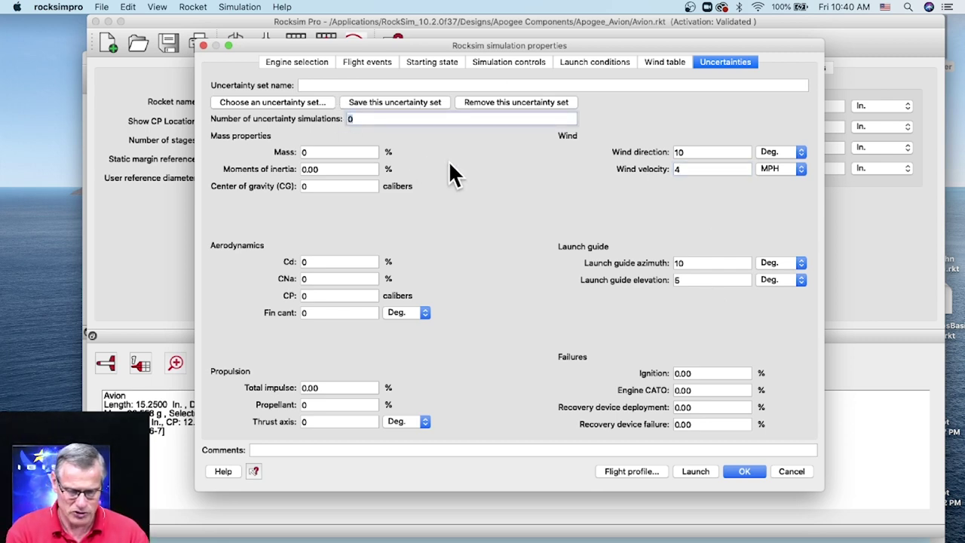
text(100)
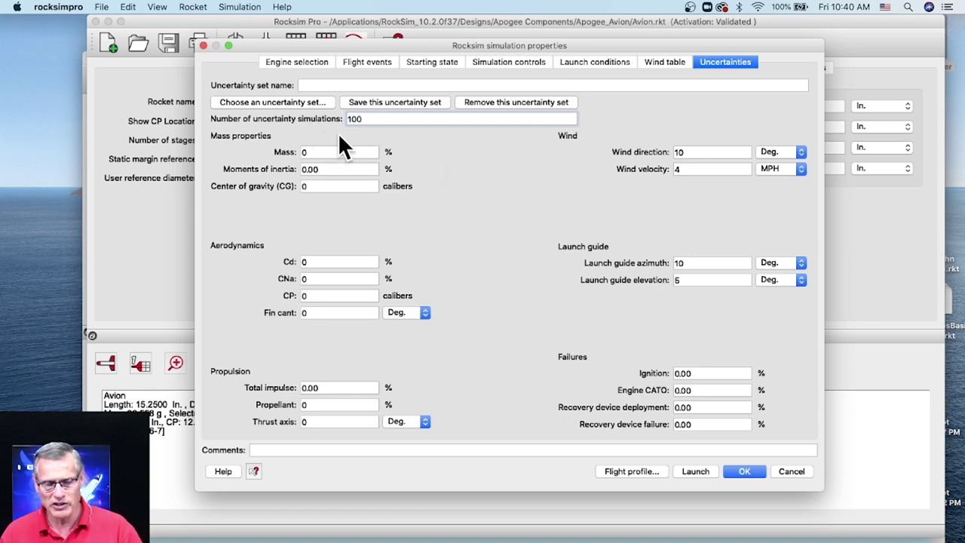
click(695, 471)
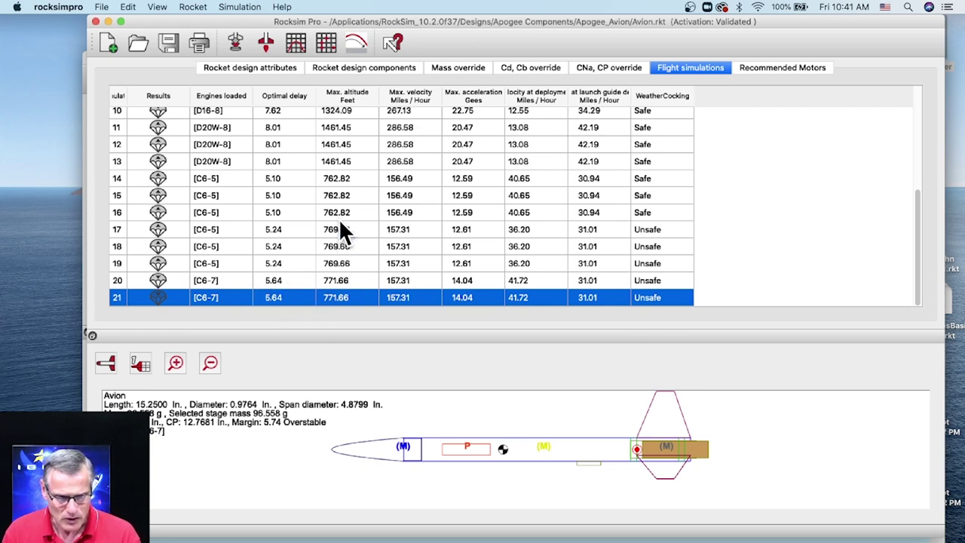
Step: Display the RockSim landing point chart for simulation 21 and enlarge its window to fill most of the screen
click(328, 48)
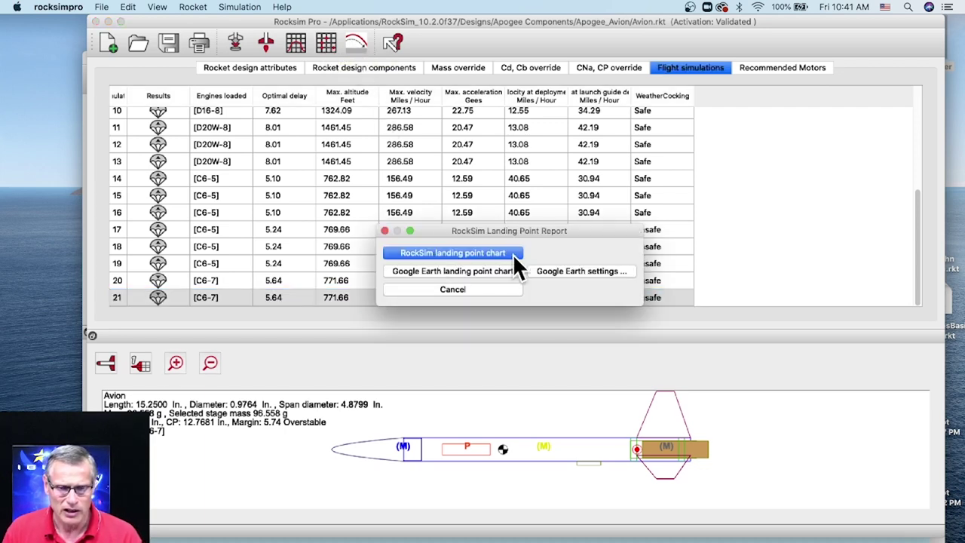
click(450, 256)
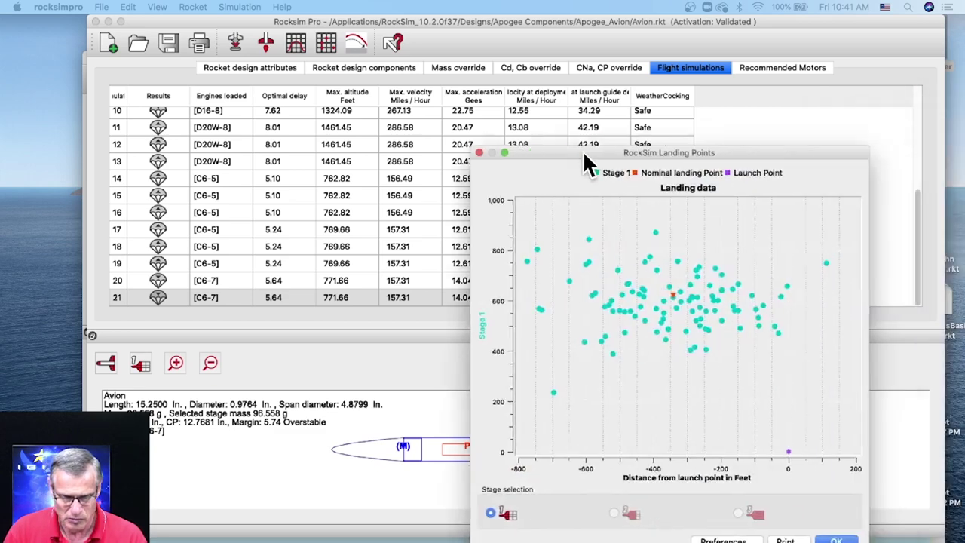
drag(586, 154, 324, 28)
drag(599, 436, 879, 514)
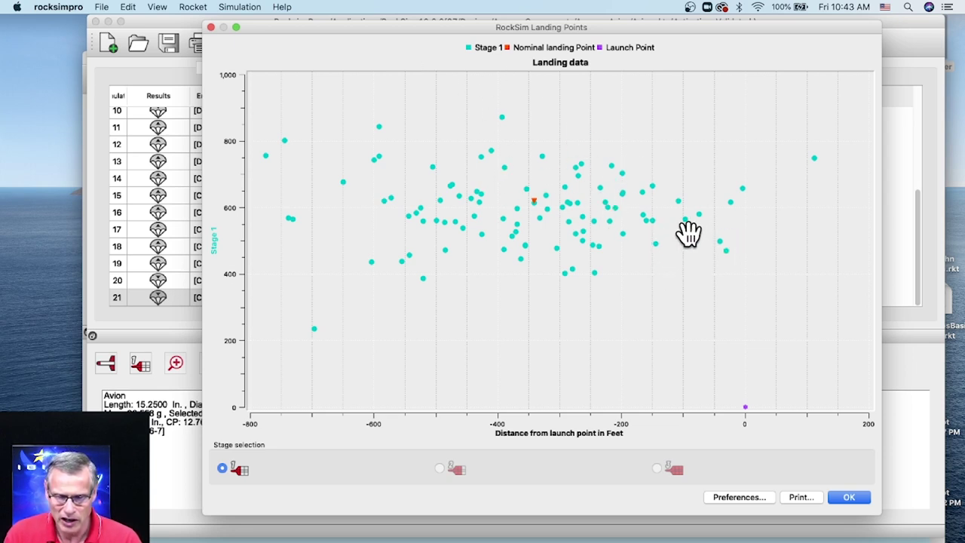
Step: Examine the details of the isolated landing point beyond the launch point, near 750 on the Stage 1 axis, and close the chart
click(815, 159)
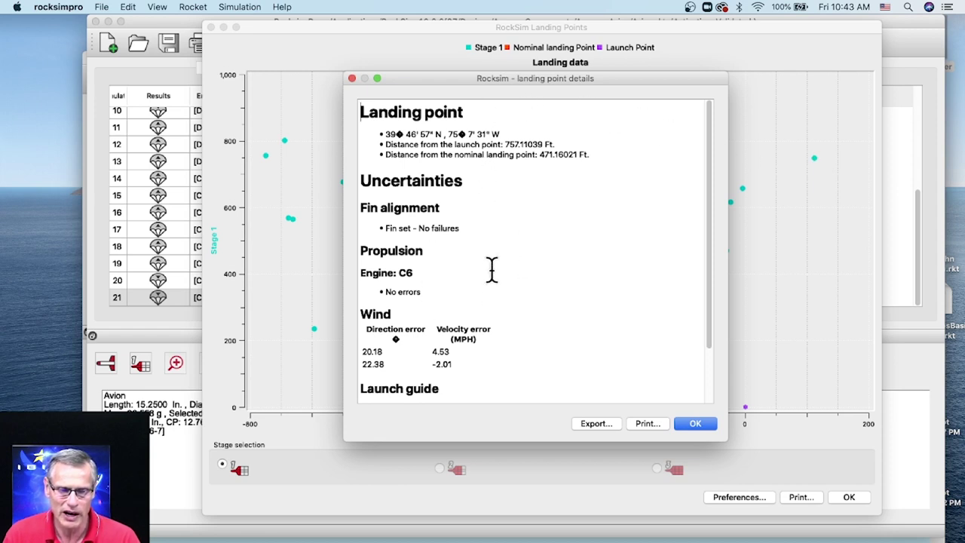
scroll(491, 269, down, 3)
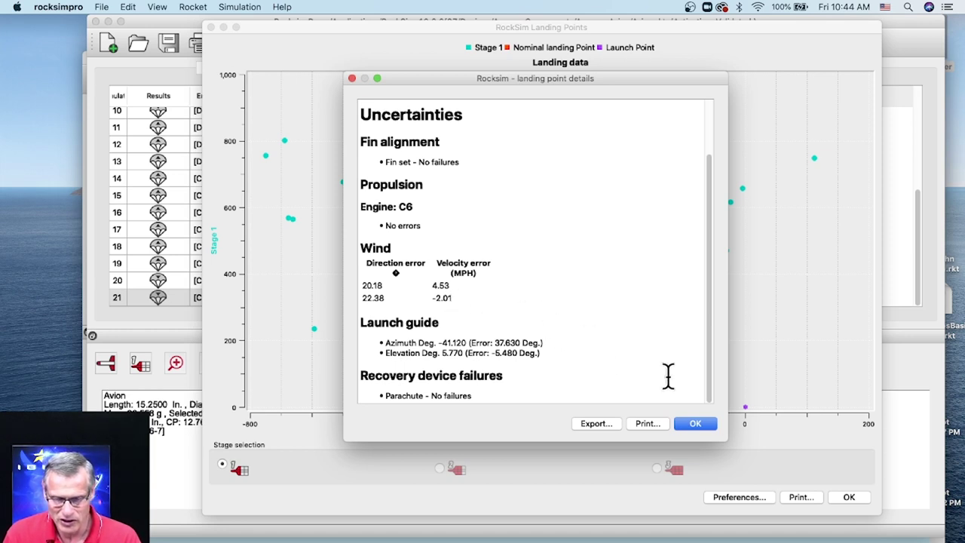
click(696, 425)
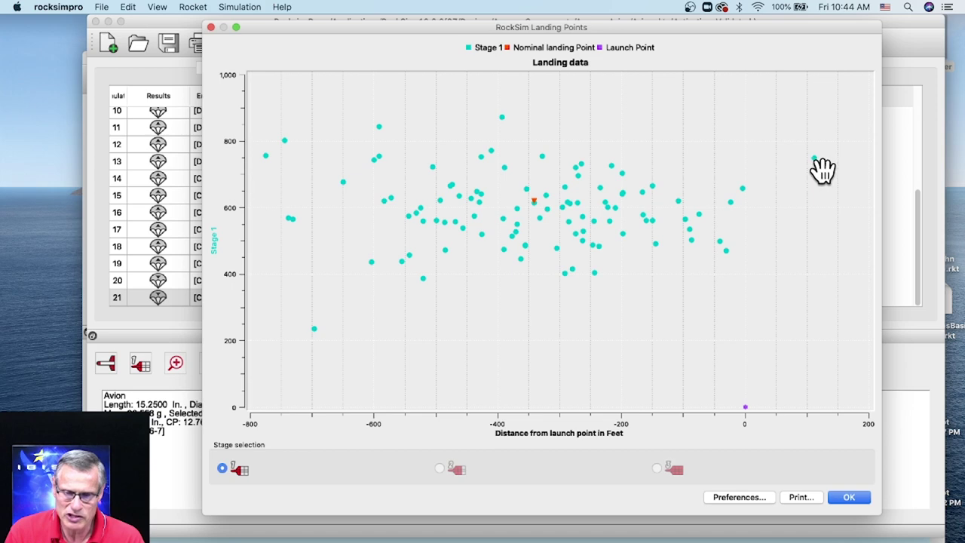
click(845, 507)
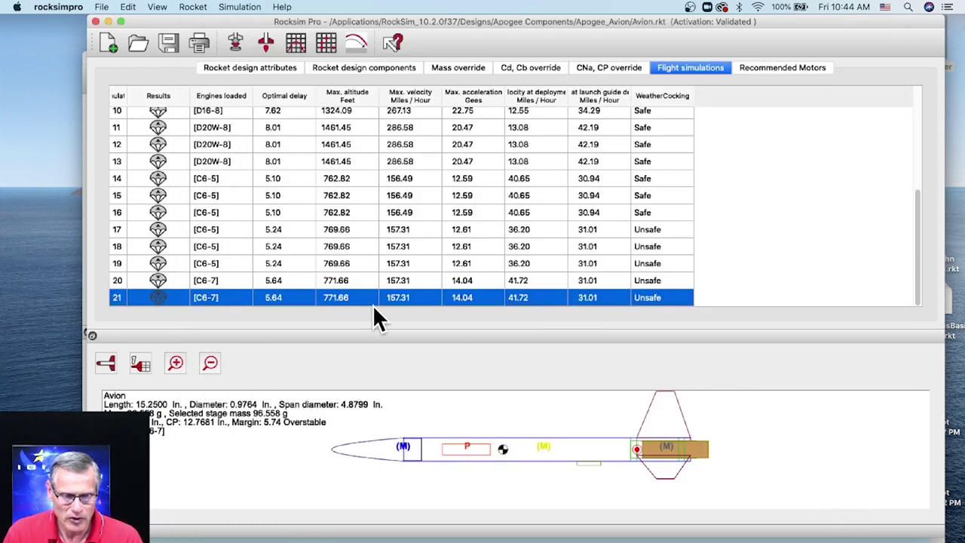
Step: Generate the Google Earth landing point chart and show all of the RockSimPro simulation folder within Avion_SPLASH under Temporary Places
click(327, 50)
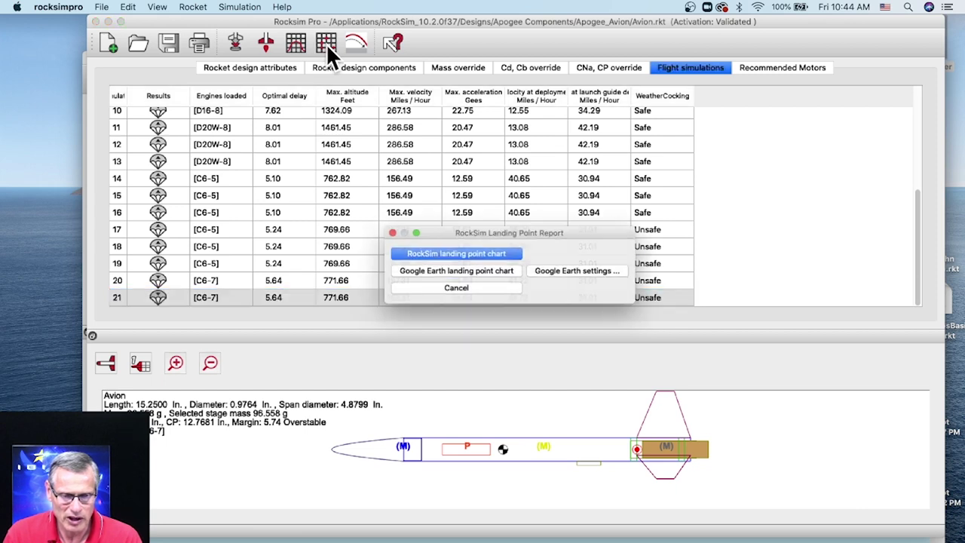
click(477, 272)
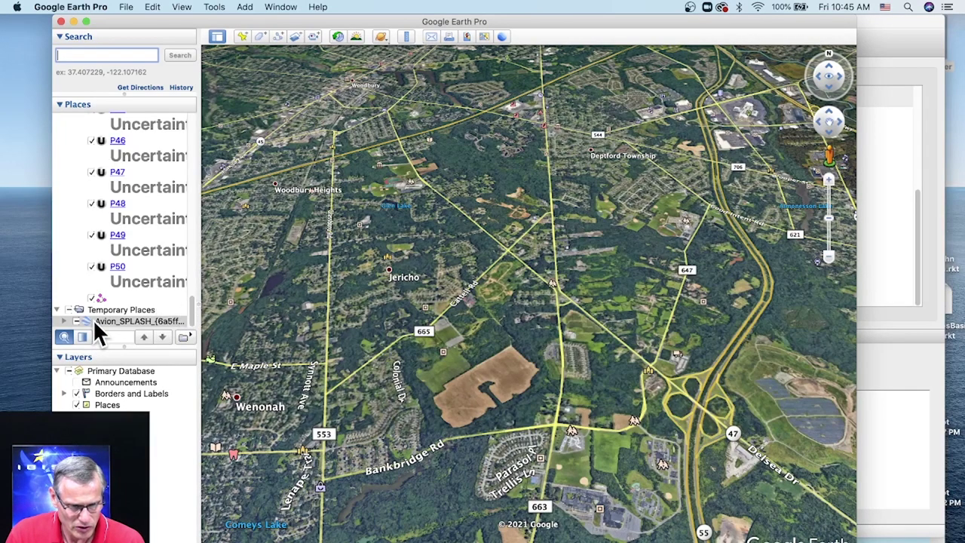
click(120, 324)
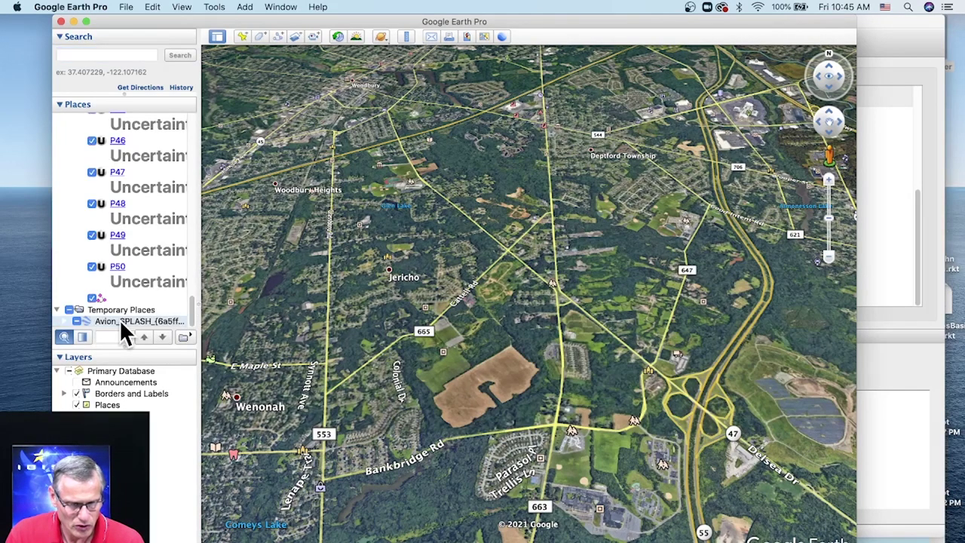
click(65, 321)
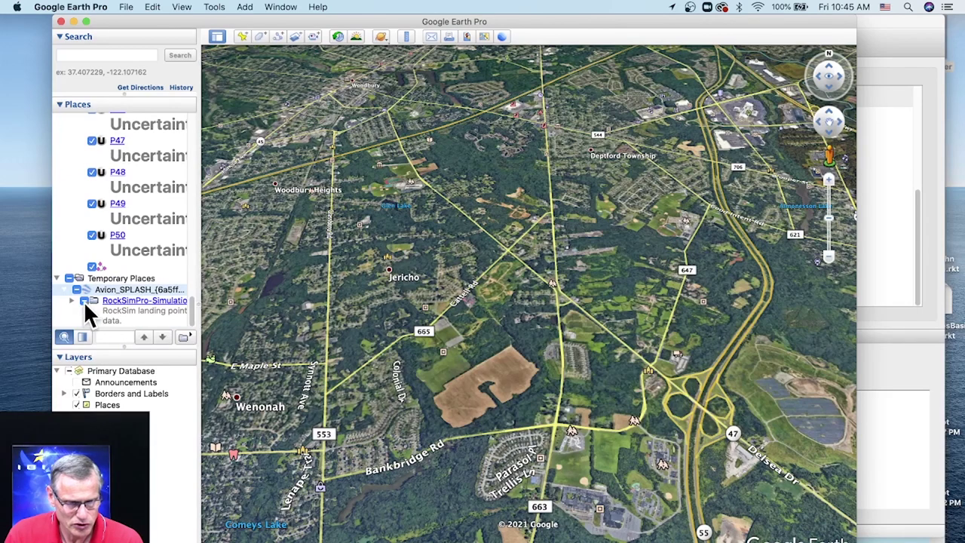
click(84, 300)
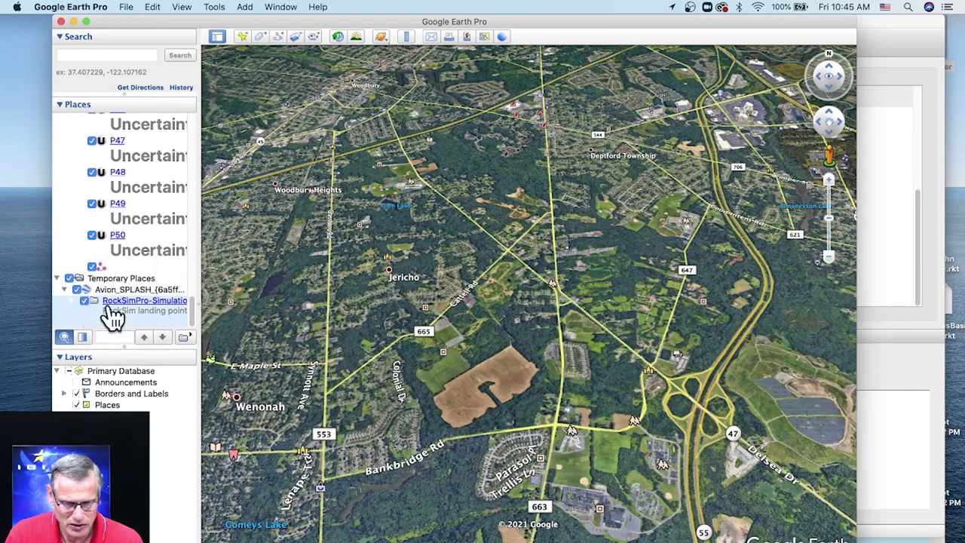
Step: Fly to the RockSimPro simulation folder under Temporary Places and view the nominal flight path and landing points around the launch point
double_click(123, 301)
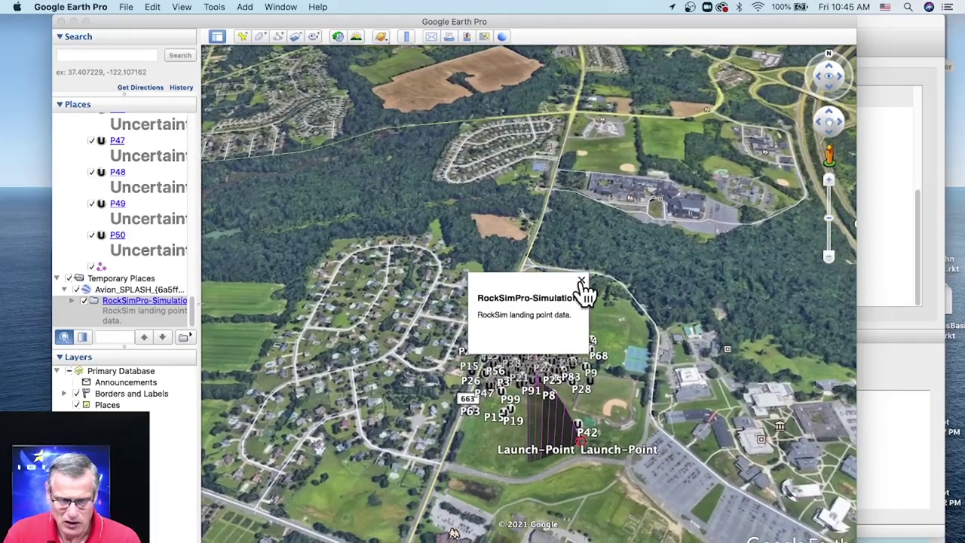
click(581, 280)
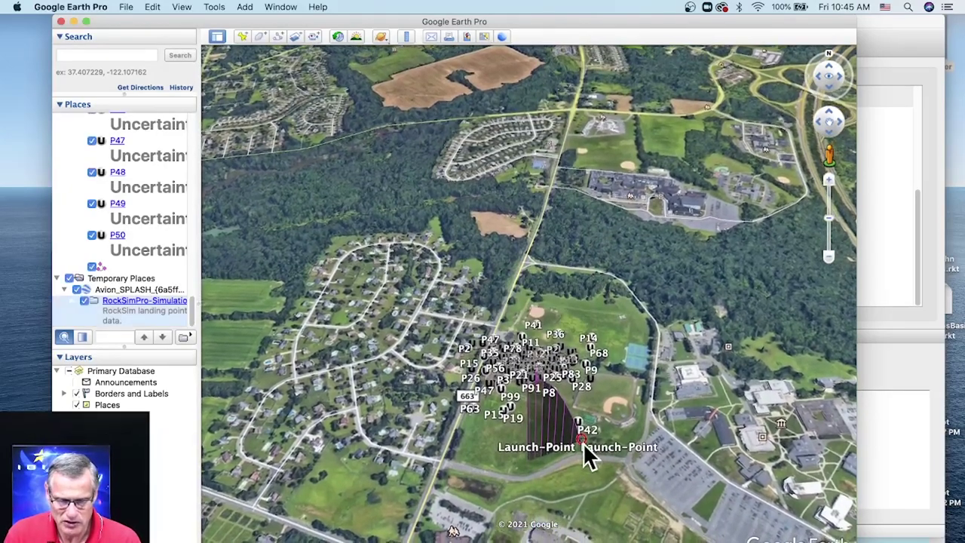
scroll(583, 443, up, 5)
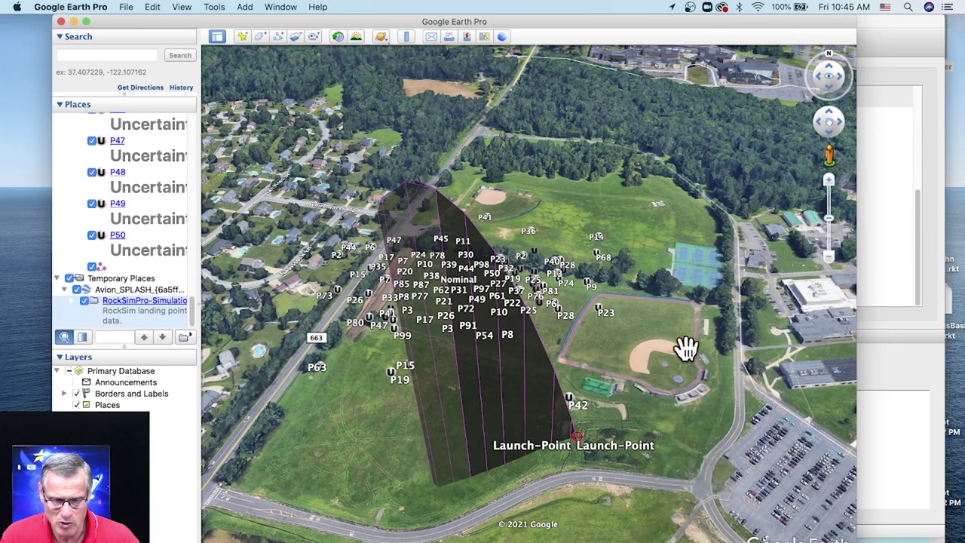
drag(640, 475, 570, 399)
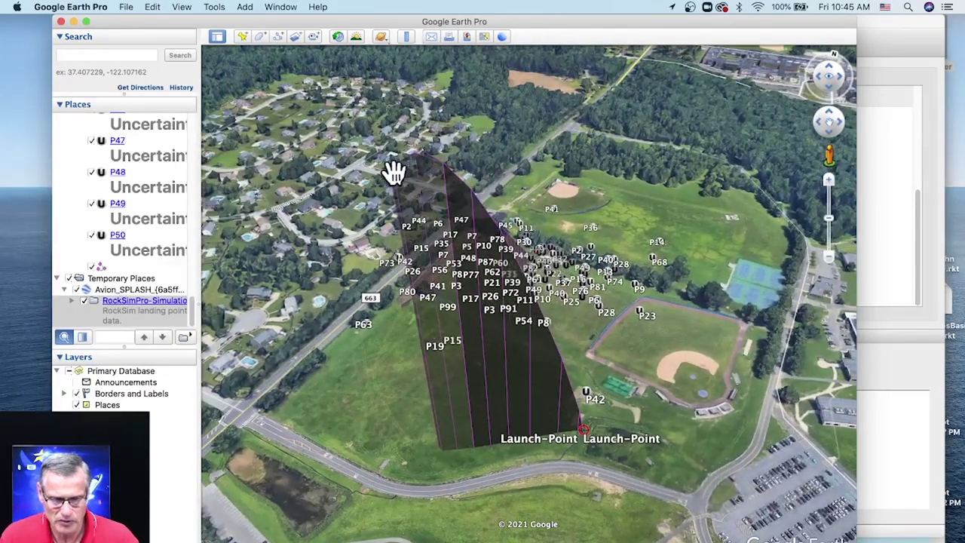
drag(625, 429, 631, 317)
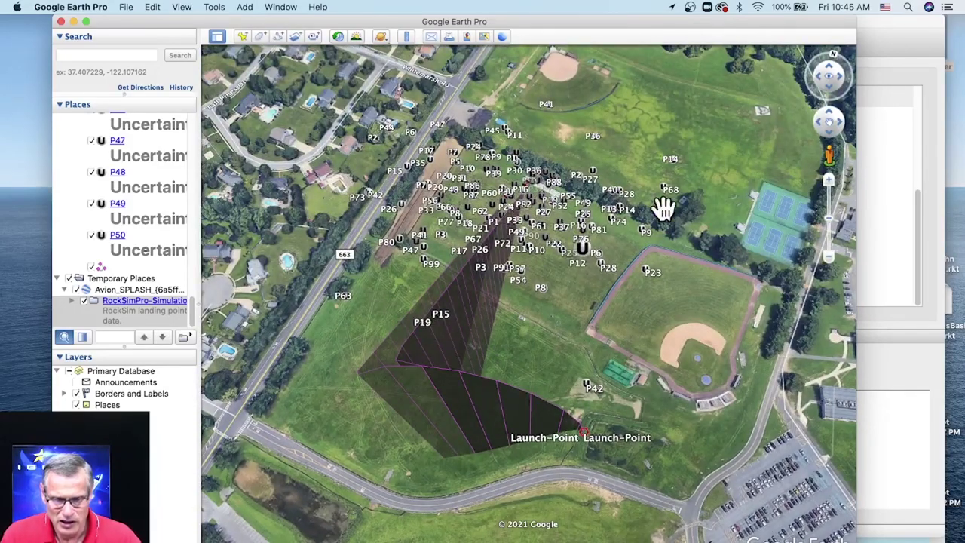
Step: Read the uncertainty details of landing point P68 and close its information balloon
drag(671, 194, 669, 190)
click(666, 184)
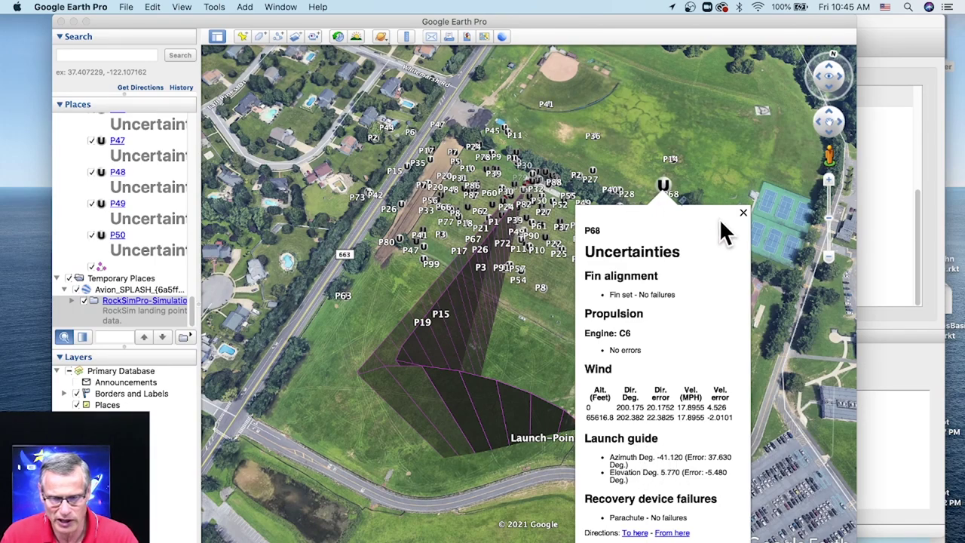
click(743, 214)
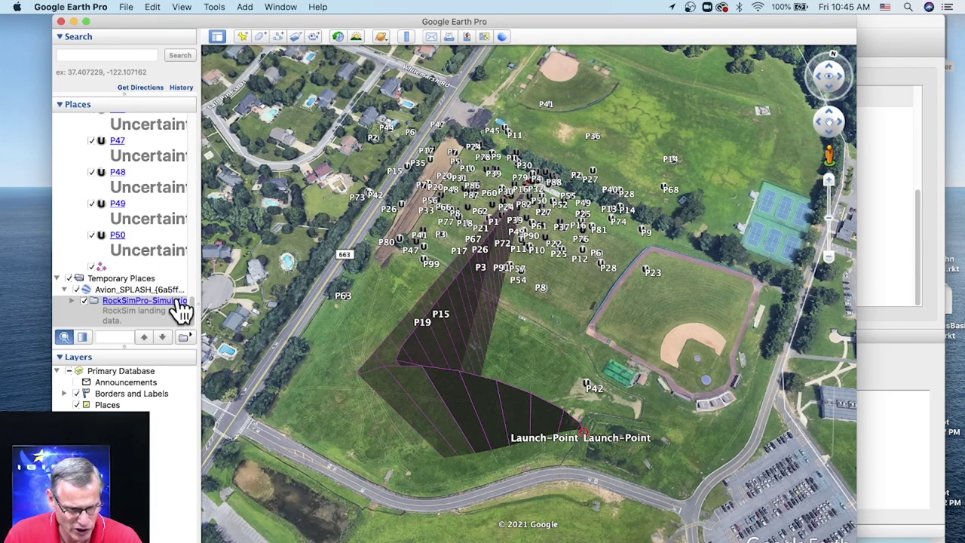
Step: Hide the older Avion_SPLASH landing point data under My Places, keeping the data set under Temporary Places displayed
scroll(137, 258, up, 15)
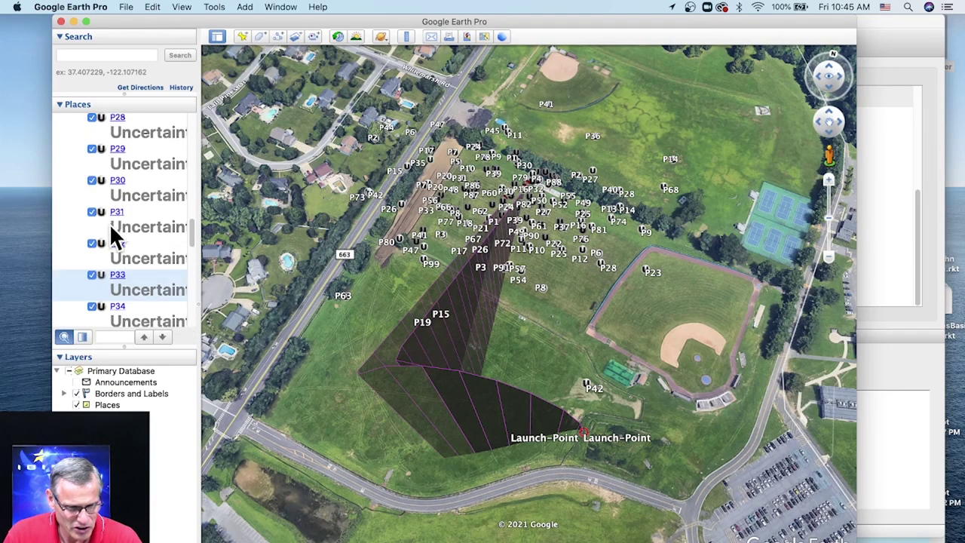
scroll(126, 248, up, 10)
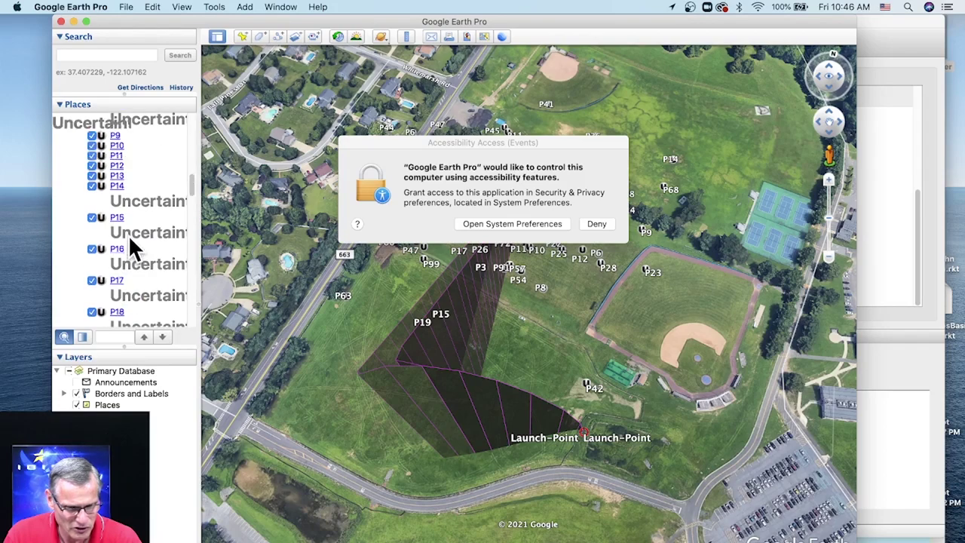
click(548, 225)
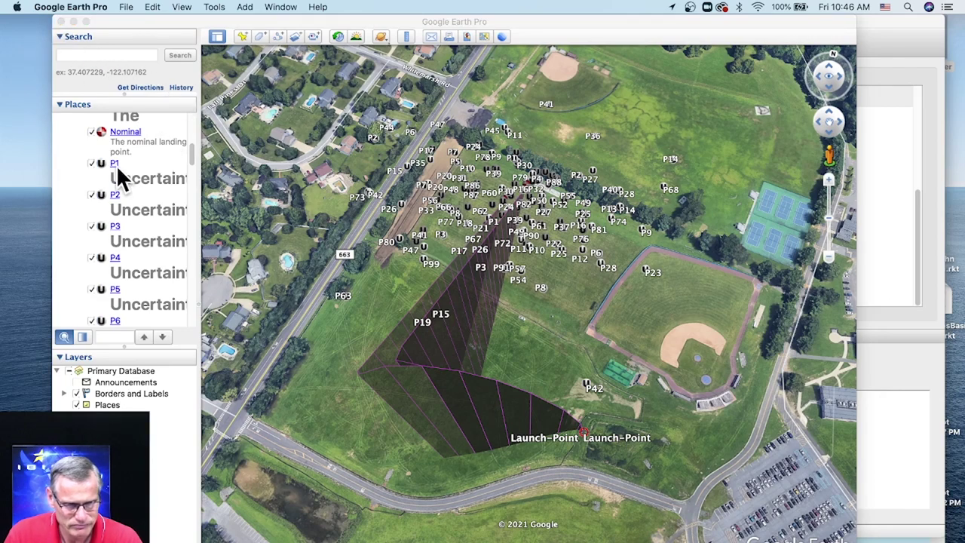
scroll(117, 165, up, 15)
click(315, 84)
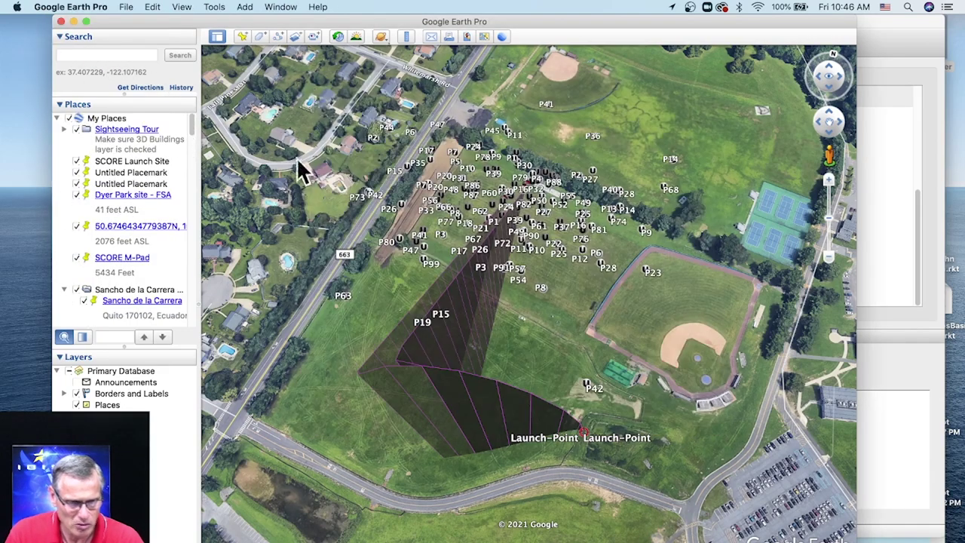
scroll(115, 226, down, 10)
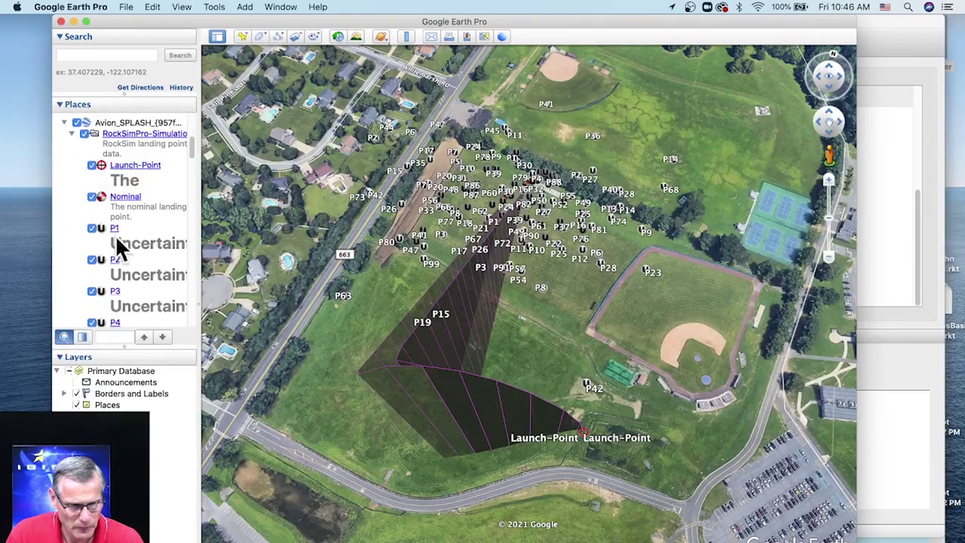
click(77, 123)
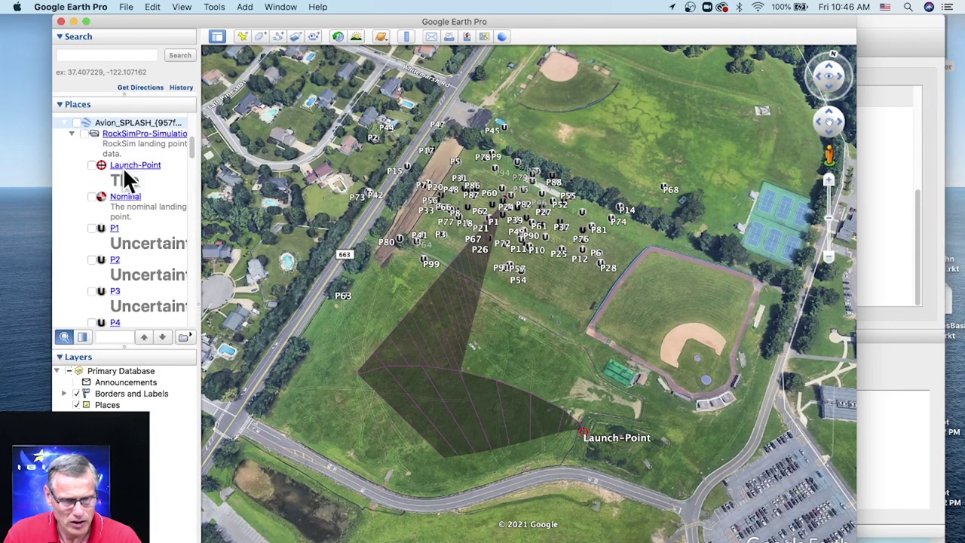
drag(190, 147, 190, 317)
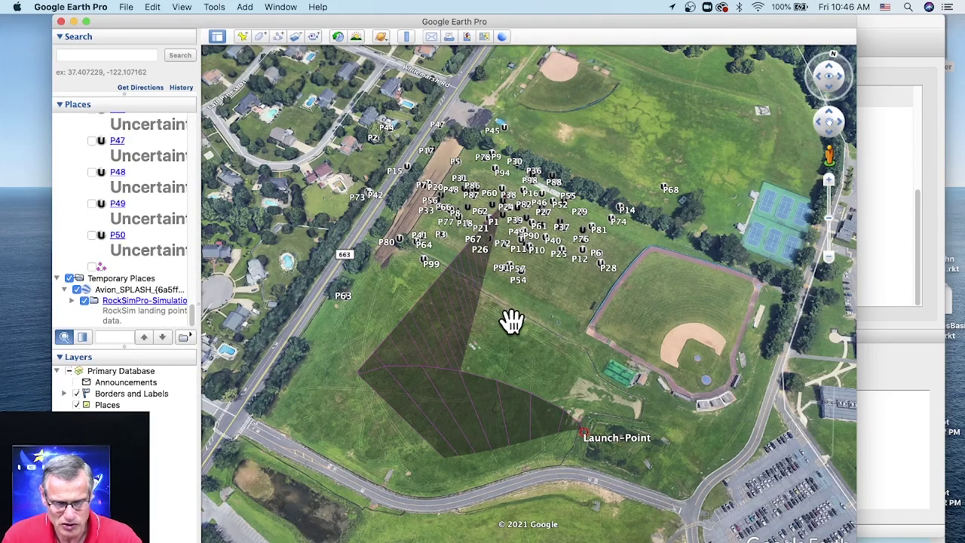
Step: Examine landing point P44 up close, checking where it lies relative to the house and swimming pool across the road
drag(525, 307, 559, 260)
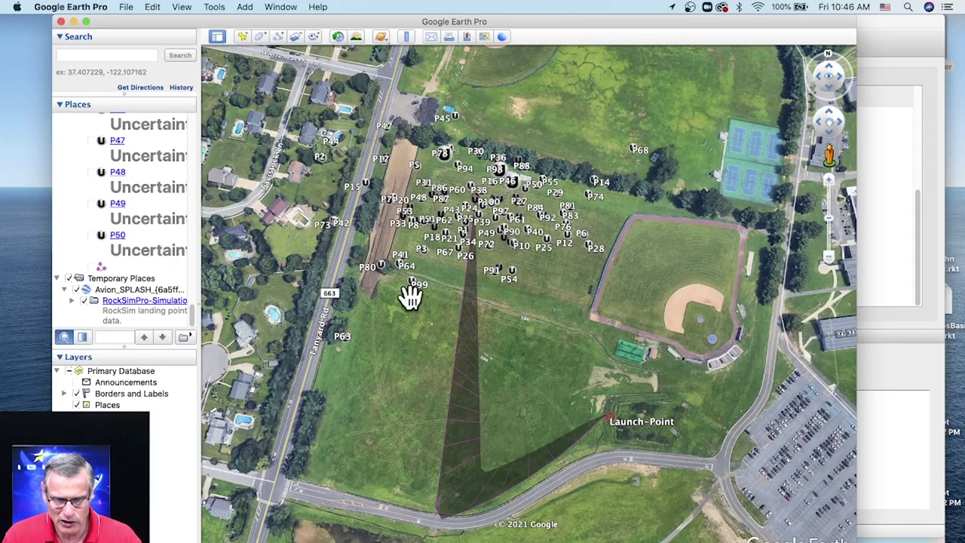
drag(513, 222, 551, 269)
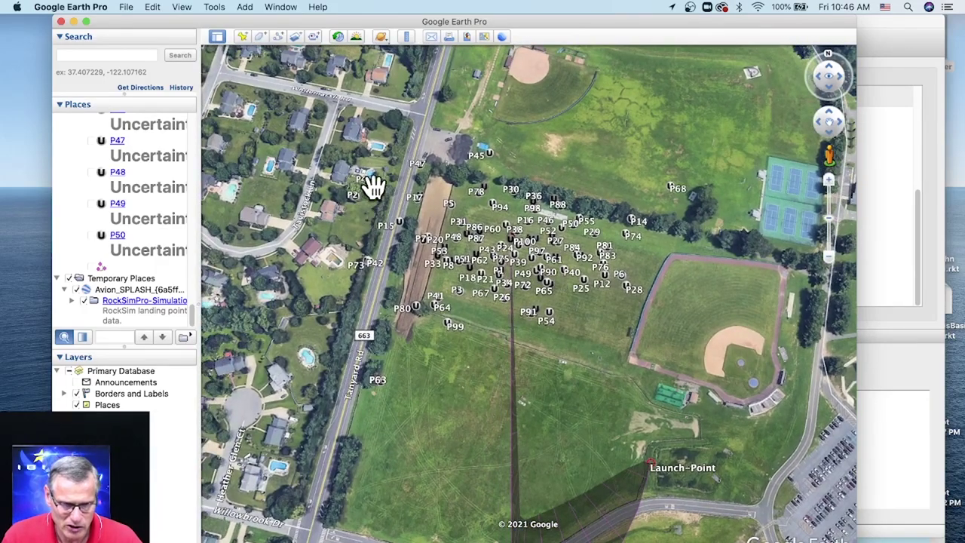
scroll(364, 183, up, 3)
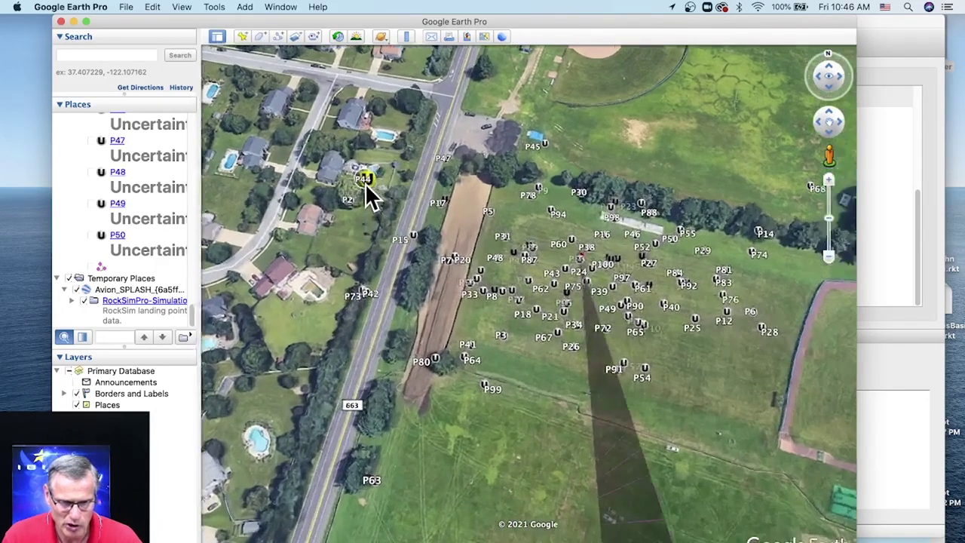
drag(377, 212, 543, 336)
scroll(520, 321, up, 3)
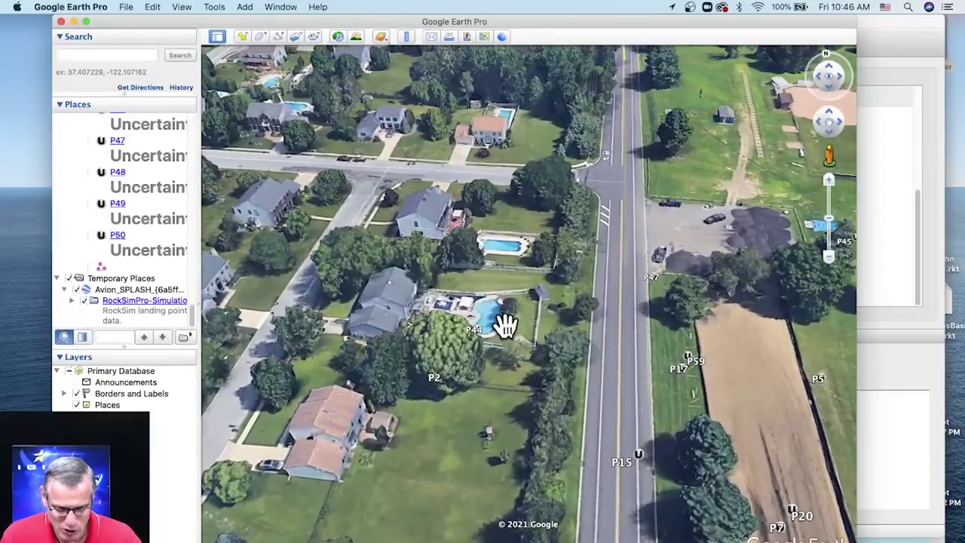
drag(500, 324, 424, 239)
scroll(500, 302, up, 2)
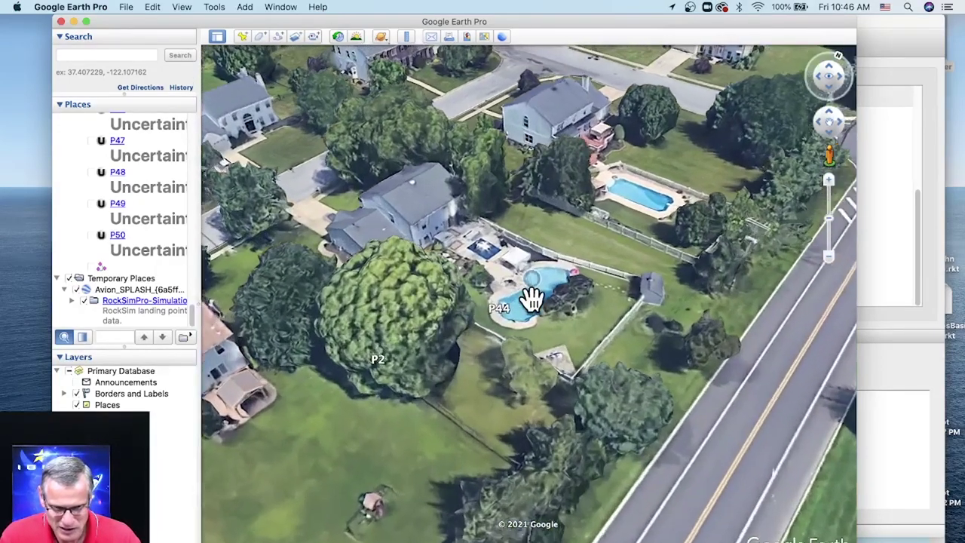
drag(530, 297, 517, 345)
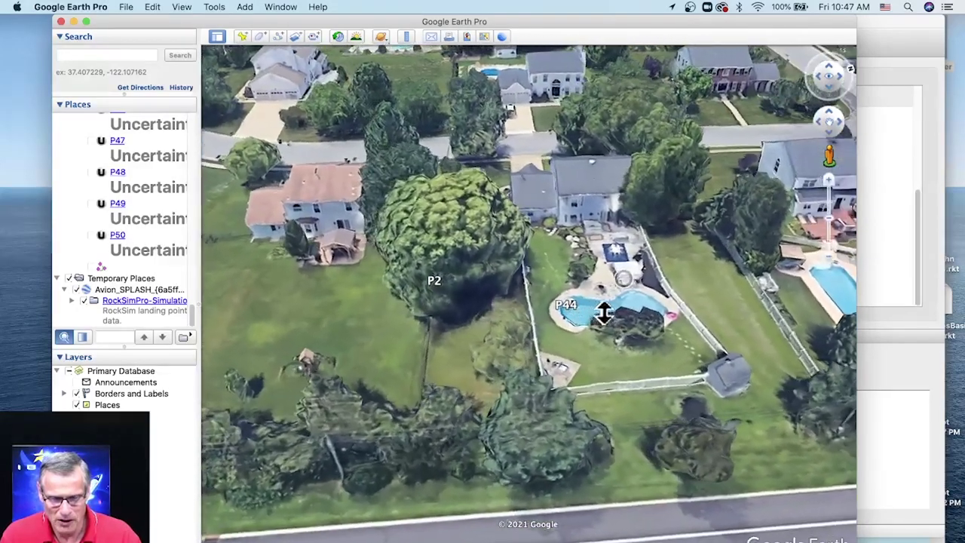
drag(603, 312, 641, 321)
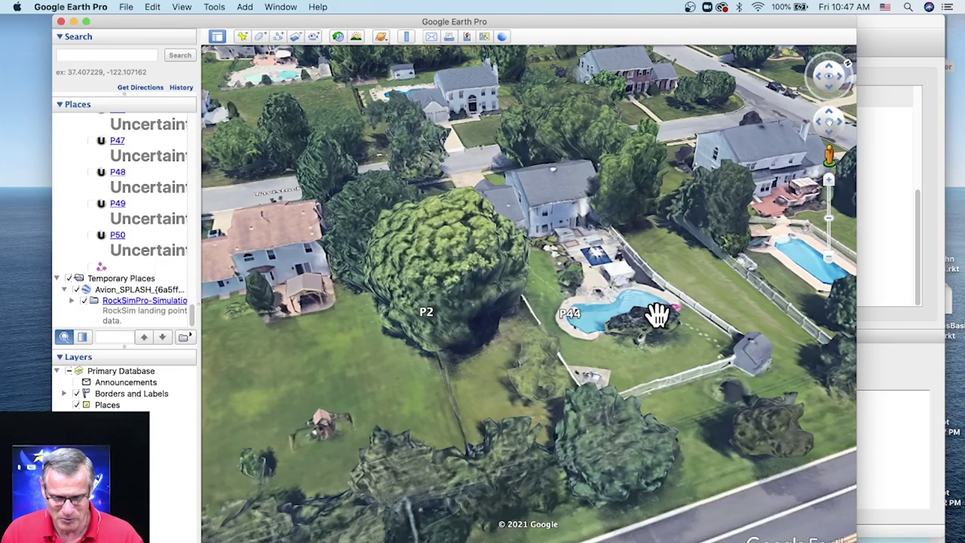
drag(617, 325, 640, 238)
drag(642, 222, 640, 228)
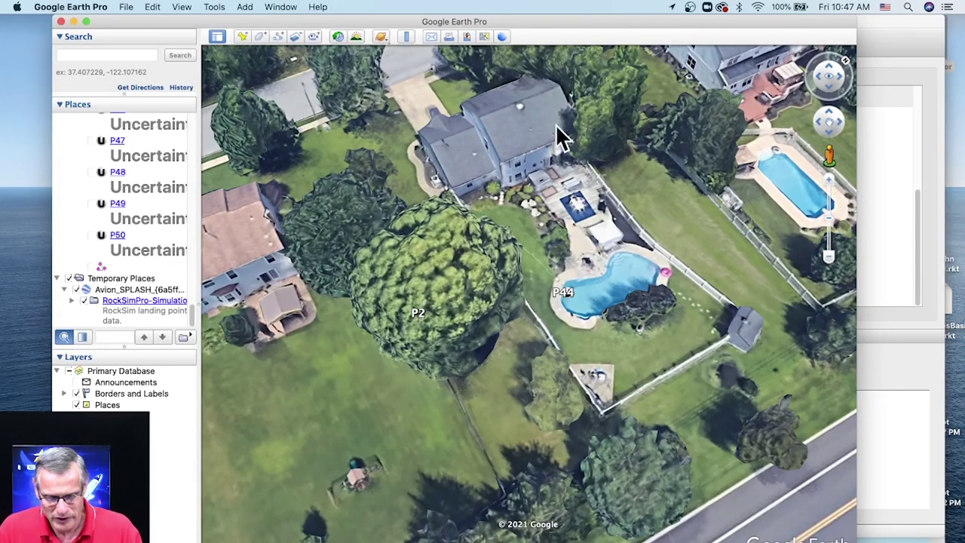
Step: Examine the whole landing point pattern and flight path against the surrounding neighborhood, road and ball fields from different angles
double_click(582, 379)
scroll(581, 378, down, 5)
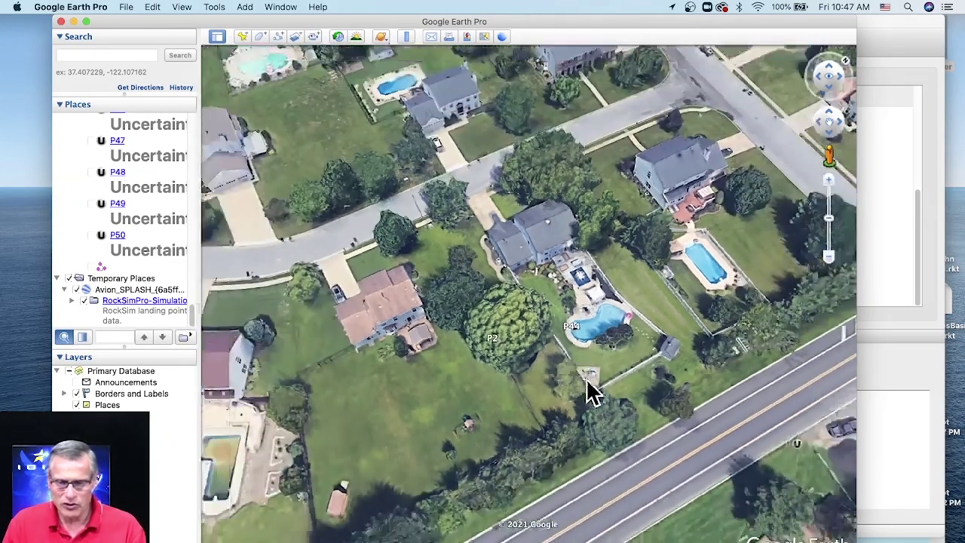
scroll(634, 393, down, 3)
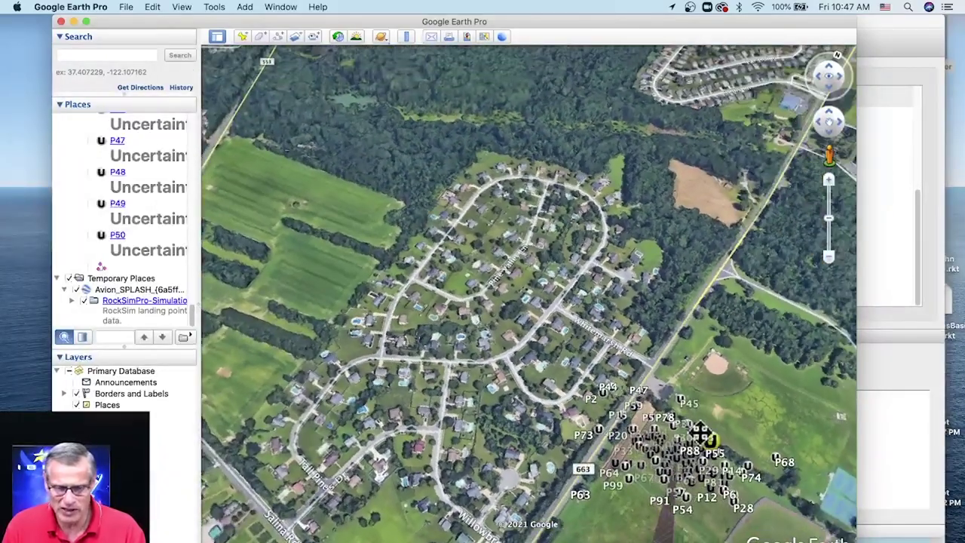
drag(702, 434, 664, 377)
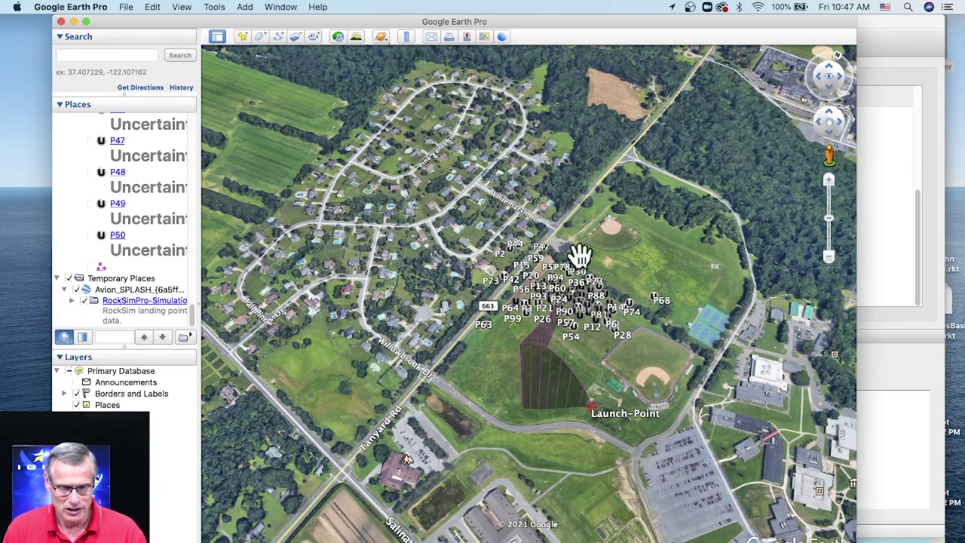
drag(653, 281, 556, 321)
scroll(592, 302, up, 3)
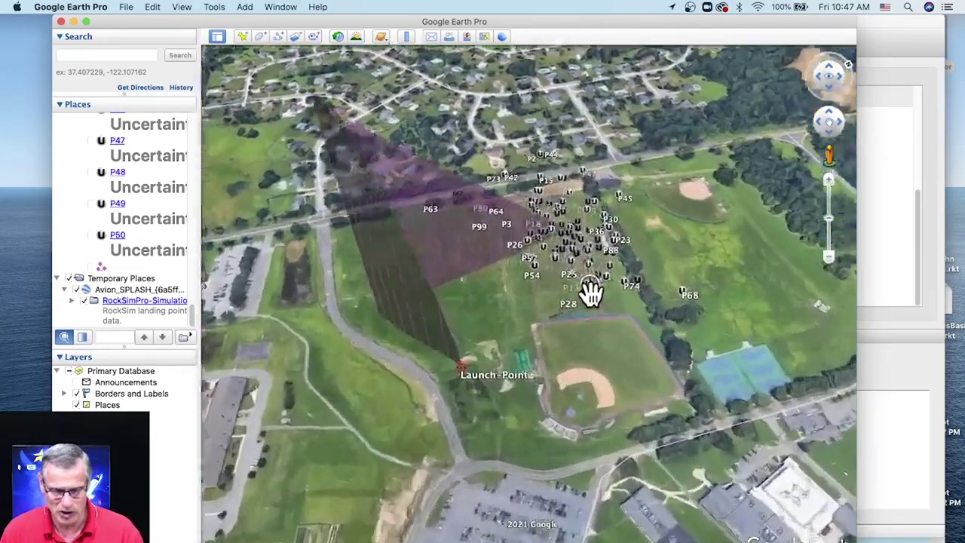
drag(536, 314, 578, 362)
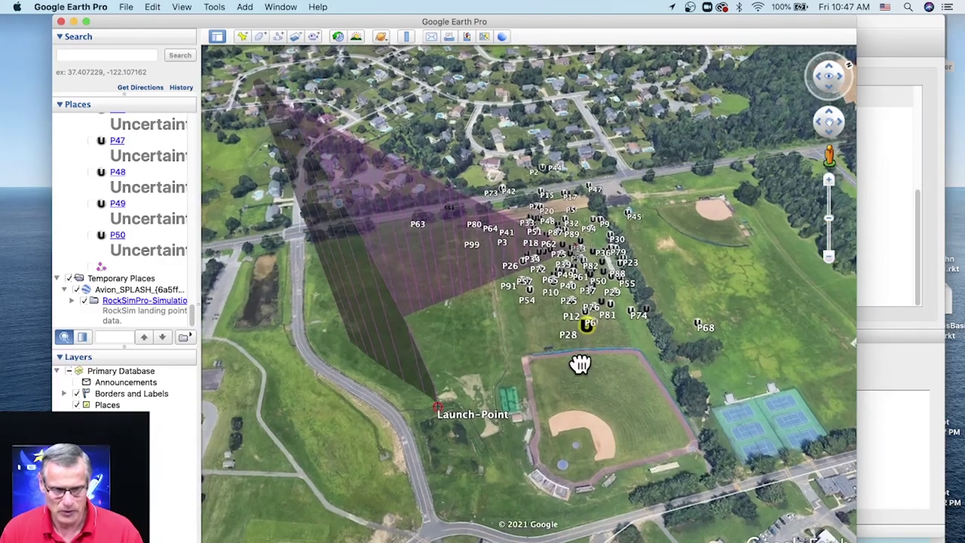
Step: Close Google Earth without saving the temporary places and bring the untitled RockSim design window to the front
click(61, 21)
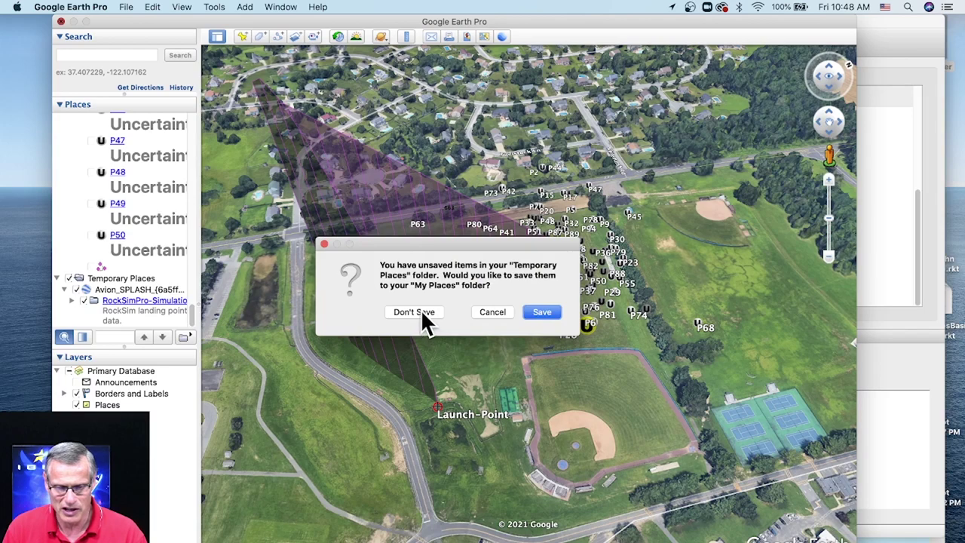
click(415, 312)
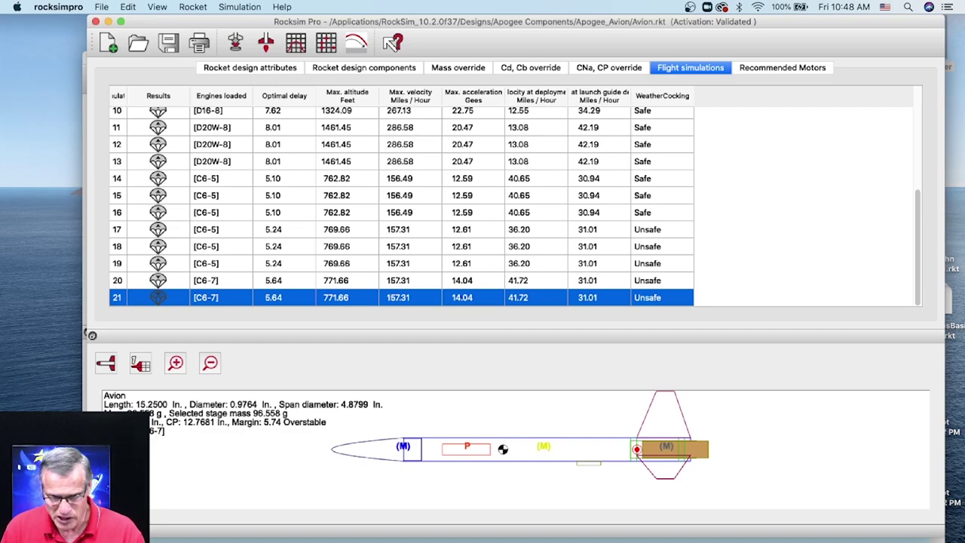
drag(668, 19, 492, 43)
click(802, 54)
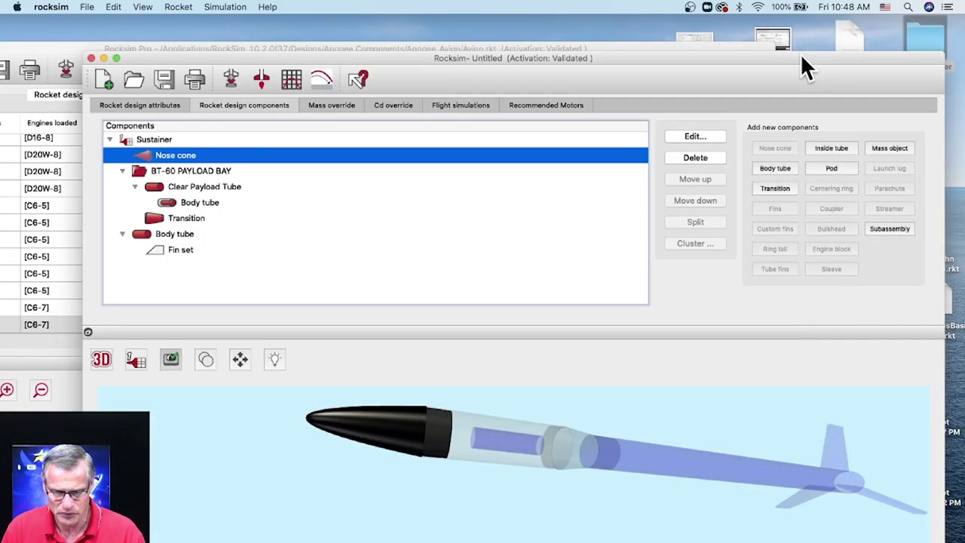
drag(801, 54, 802, 18)
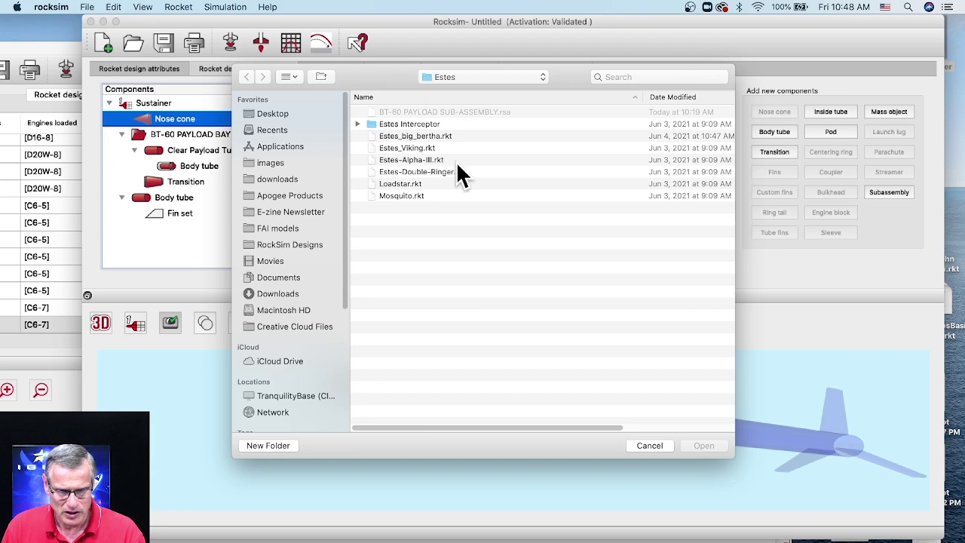
Step: Open the Estes-Alpha-III.rkt design from the Estes folder and show its list of flight simulations
click(414, 160)
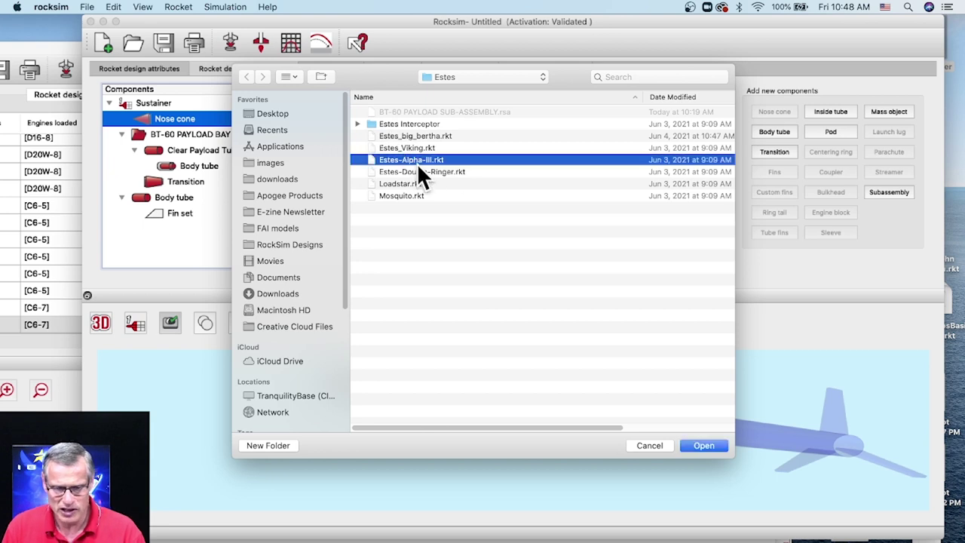
click(703, 445)
click(537, 315)
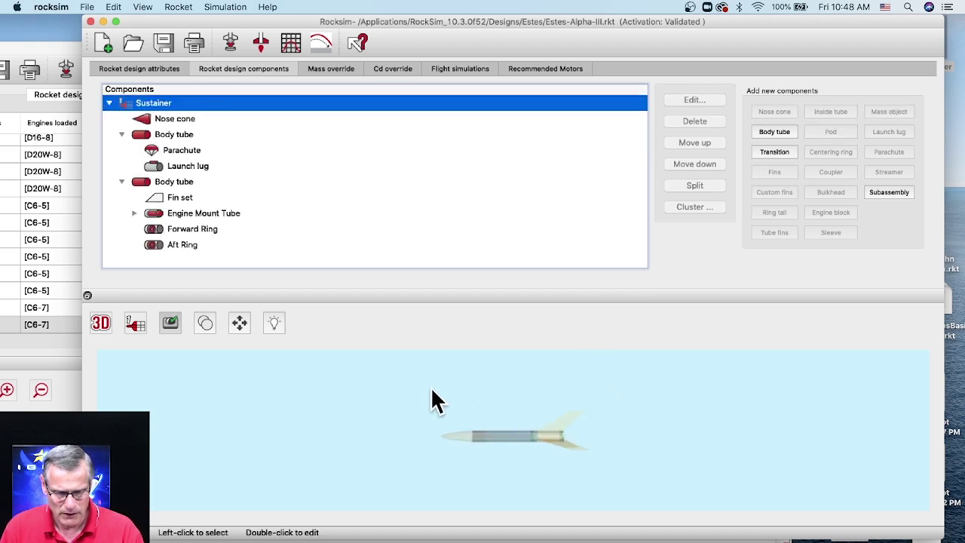
scroll(578, 407, up, 5)
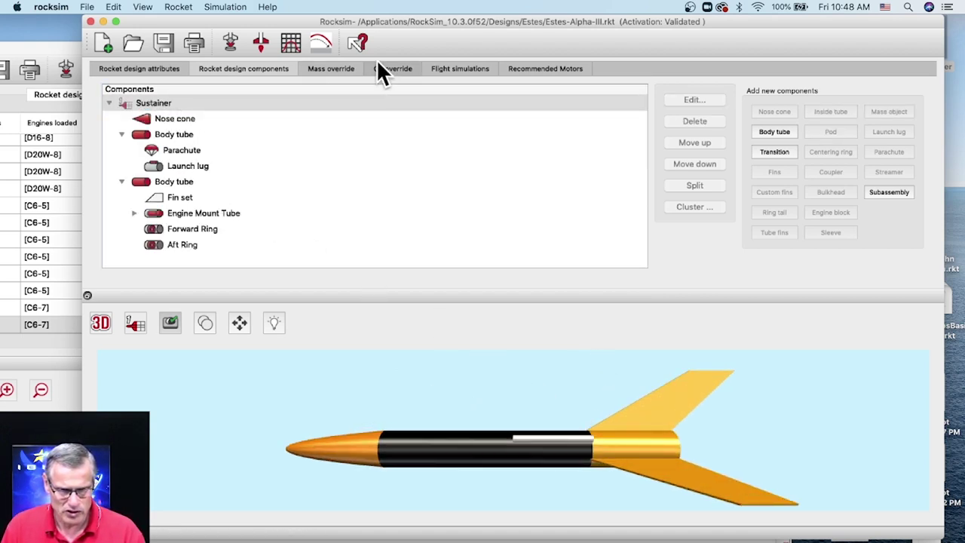
click(461, 68)
scroll(292, 181, down, 2)
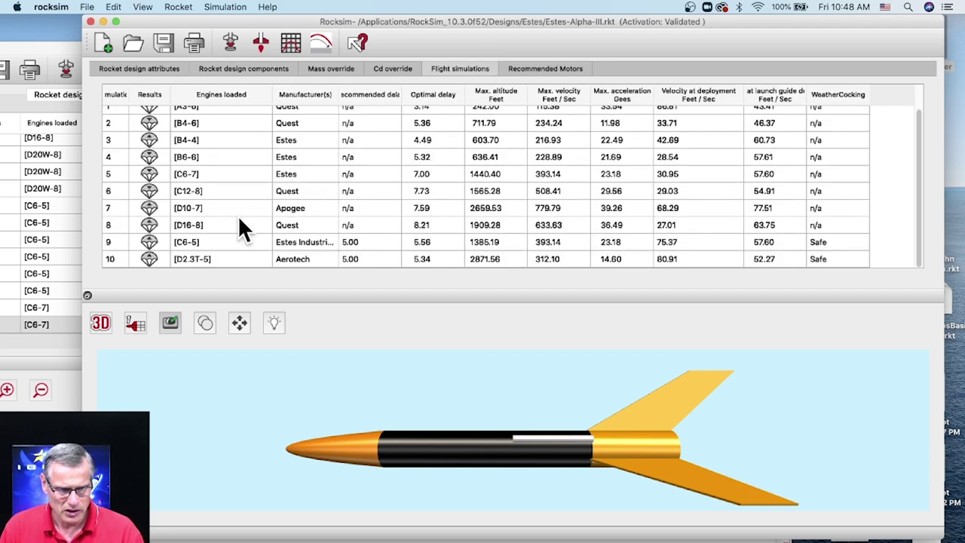
Step: Load the Estes C6-5 engine from flight simulation 9 into the rocket design
right_click(186, 240)
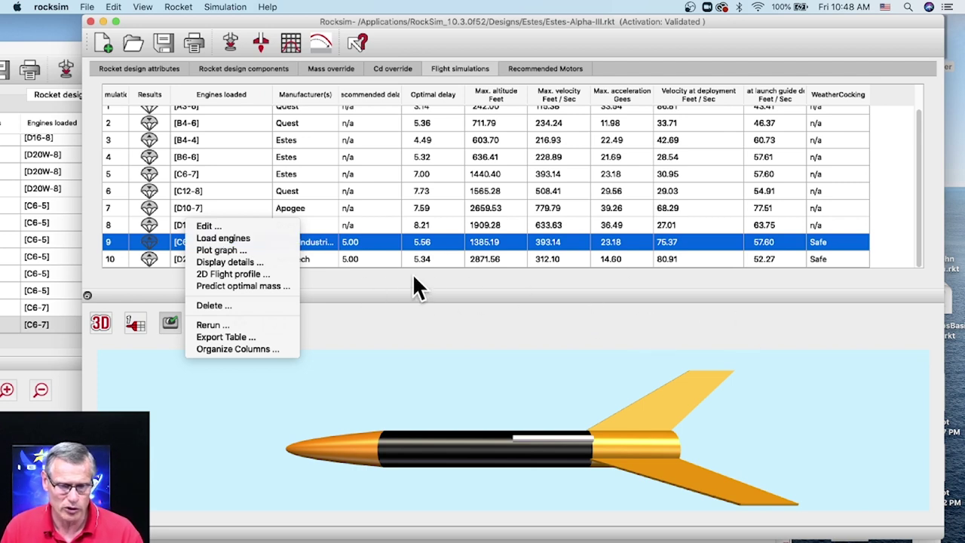
click(381, 302)
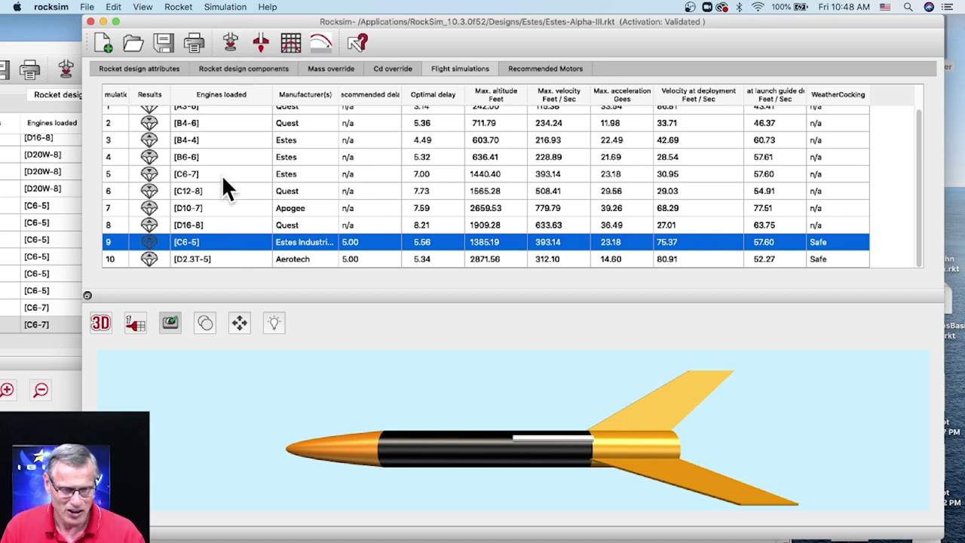
right_click(234, 241)
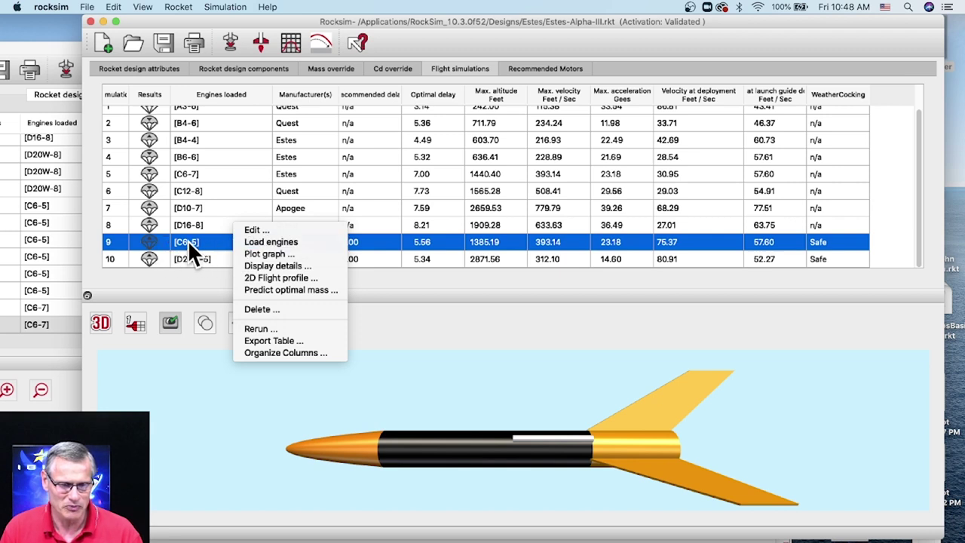
click(265, 241)
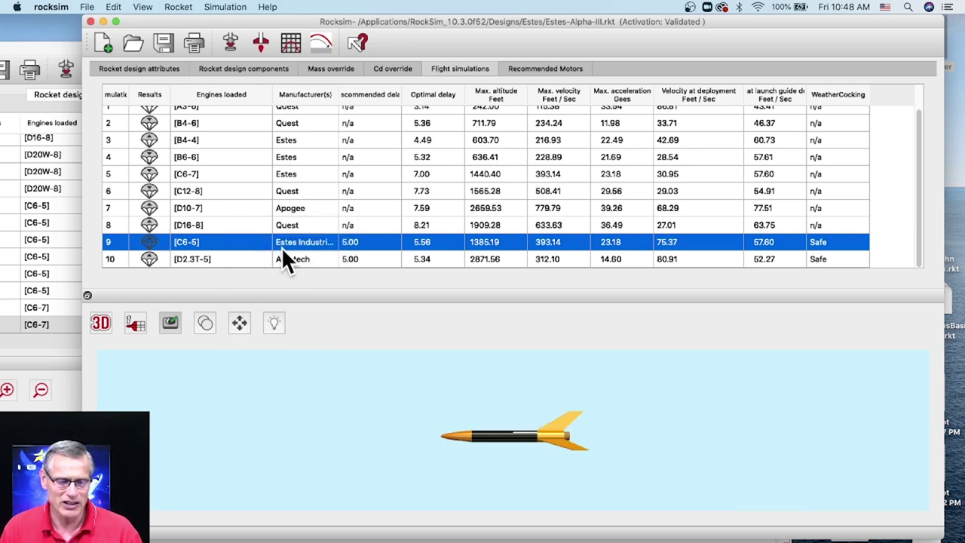
Step: Prepare a new simulation with the Estes Industries C5 engine in the 18 mm mount and an ejection delay of 5 seconds
click(231, 43)
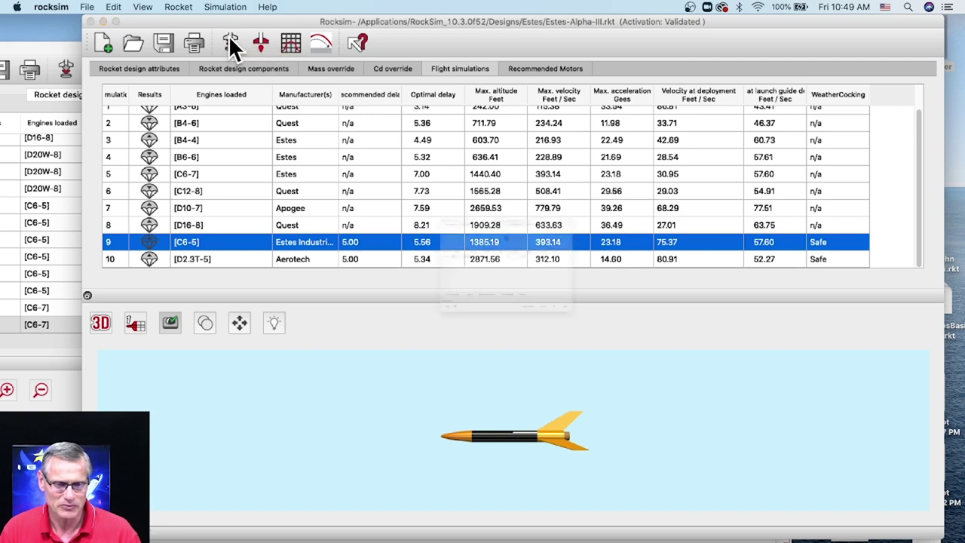
click(290, 391)
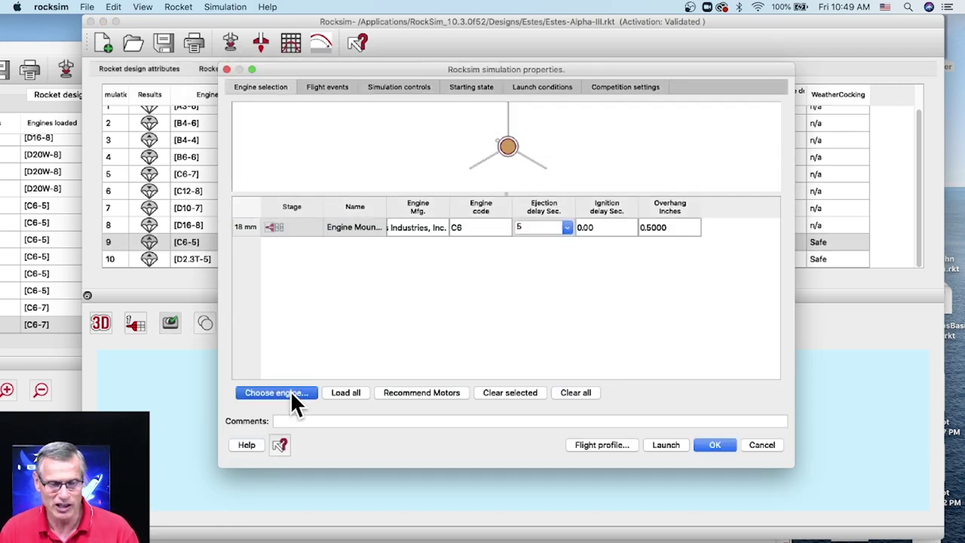
drag(433, 38, 520, 30)
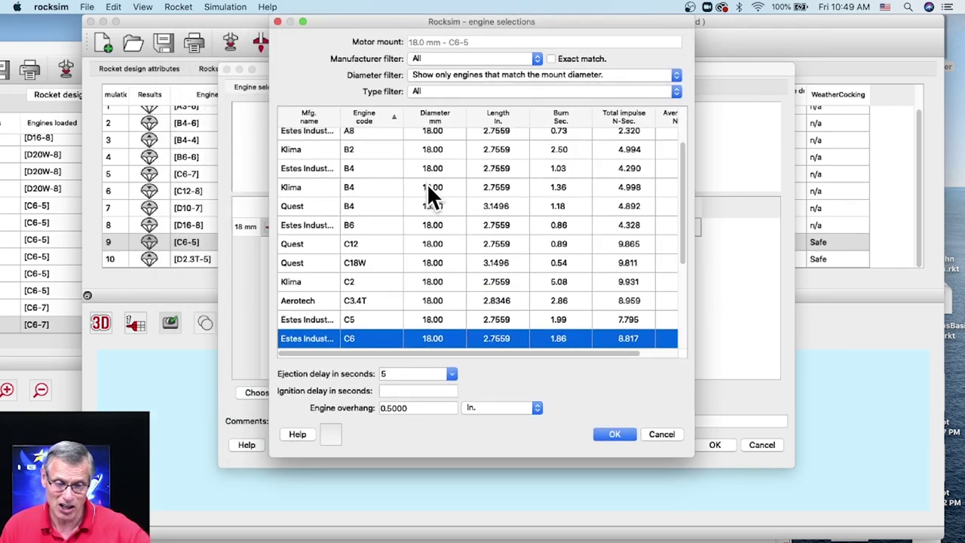
scroll(444, 328, down, 5)
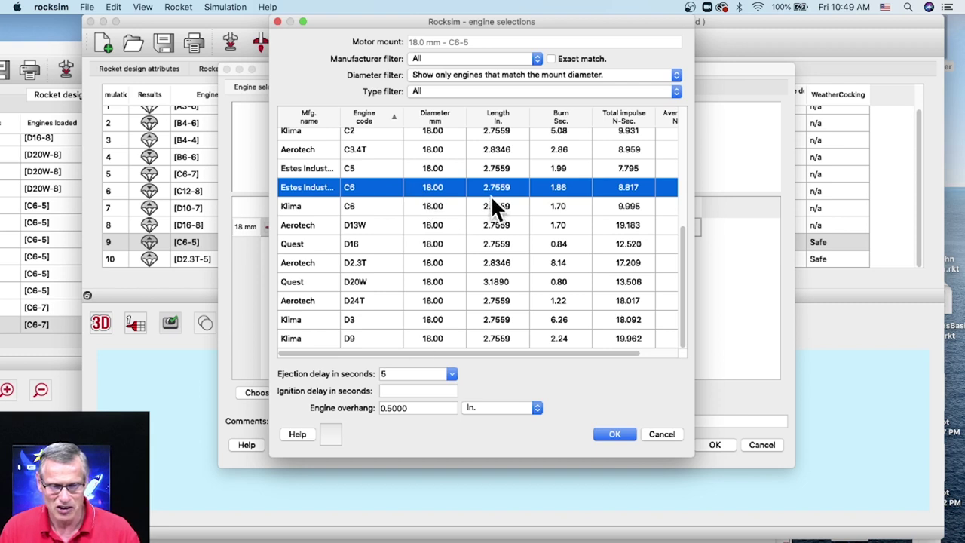
click(497, 168)
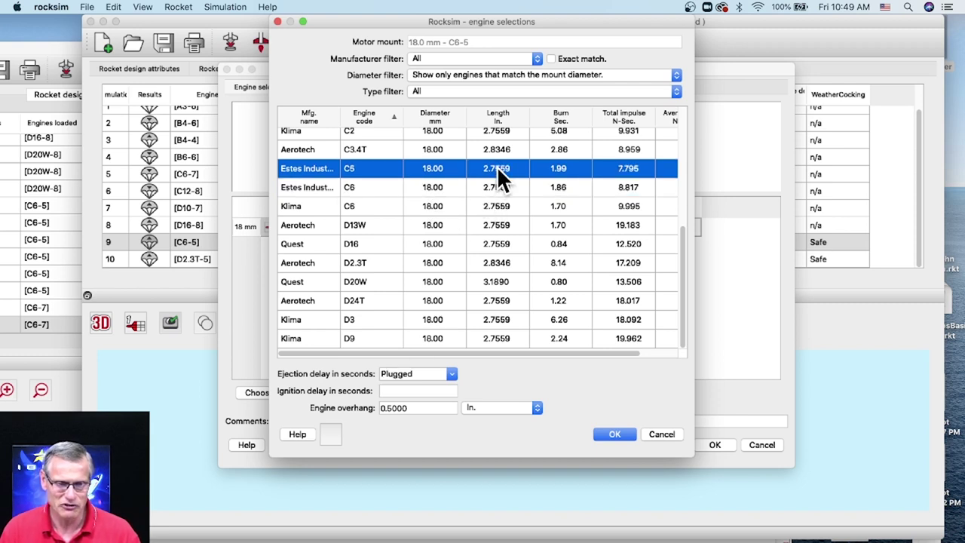
click(625, 434)
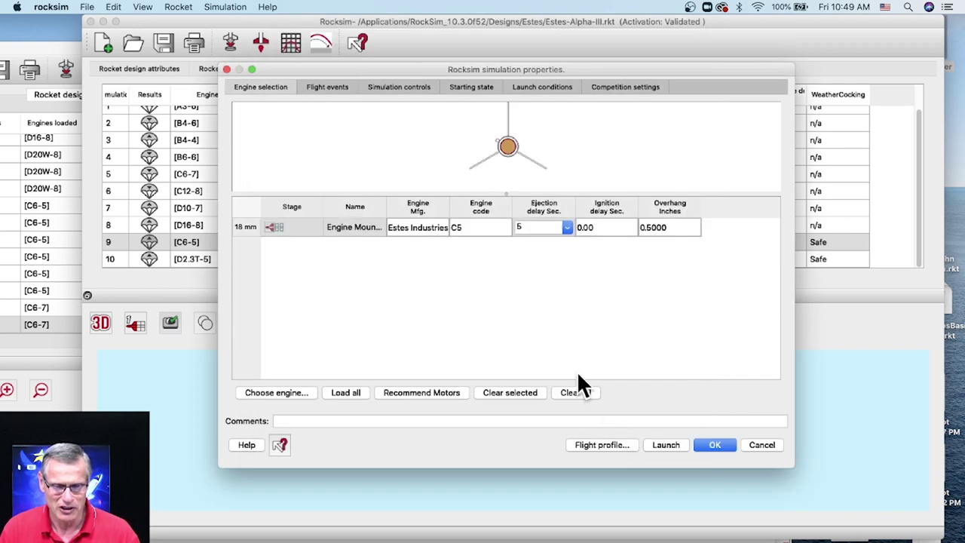
click(567, 226)
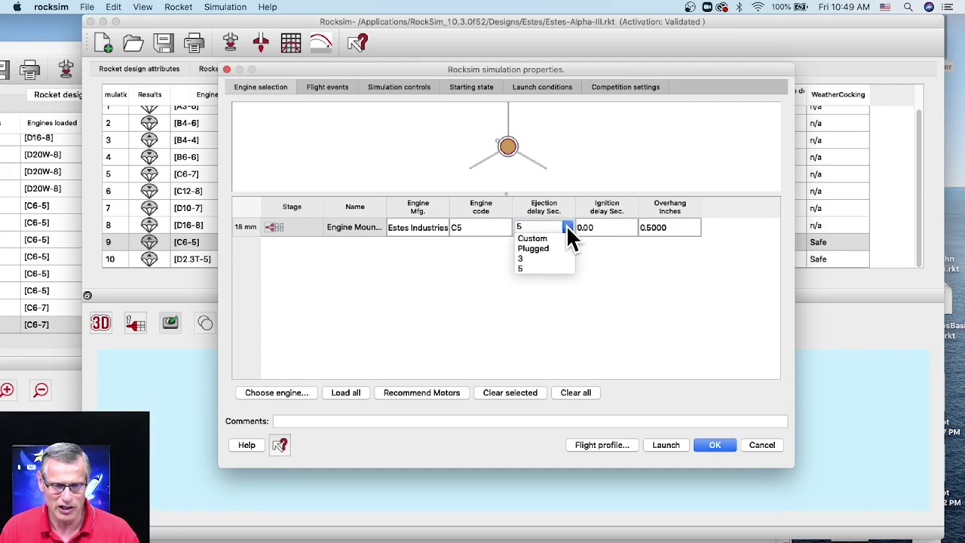
click(525, 268)
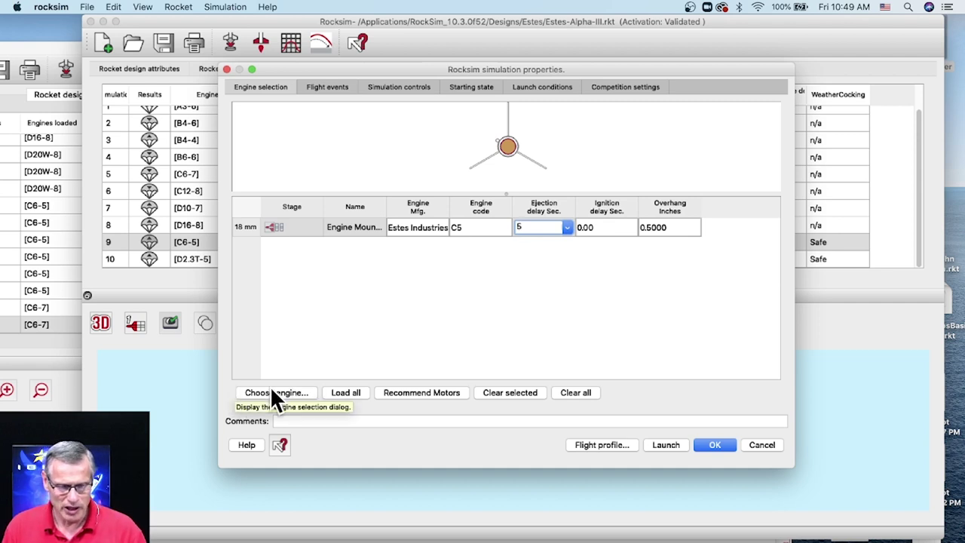
Step: Review the flight events, simulation controls and starting state, and set the launch site altitude to 700 ft
click(327, 87)
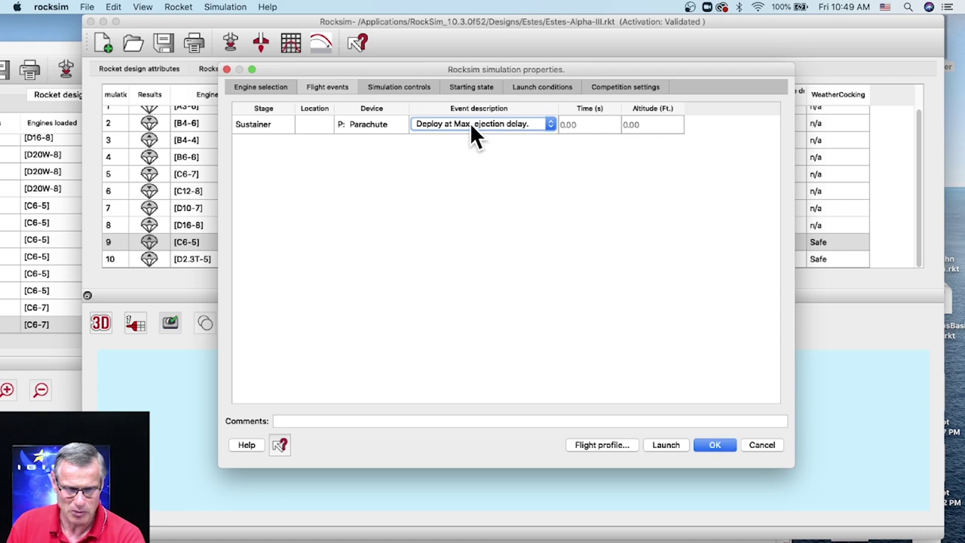
click(406, 85)
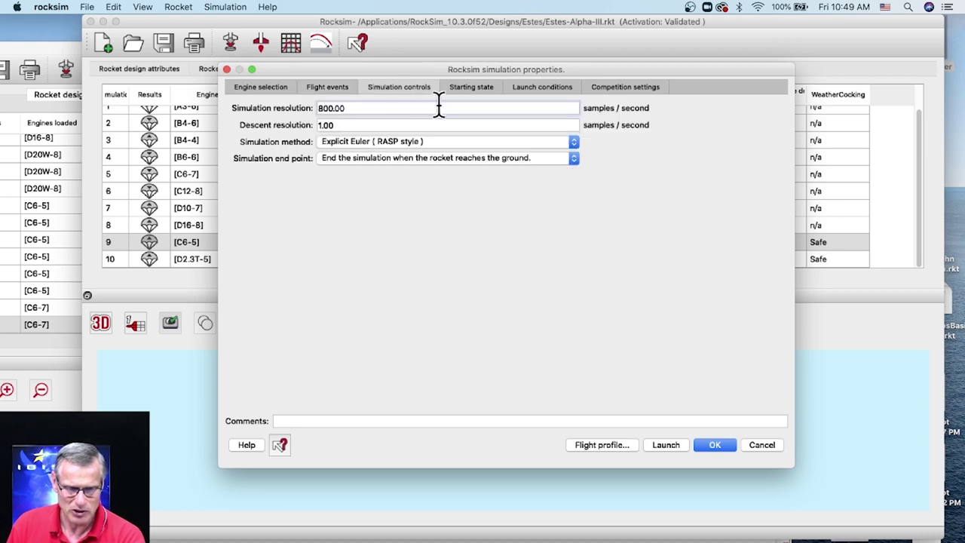
click(478, 87)
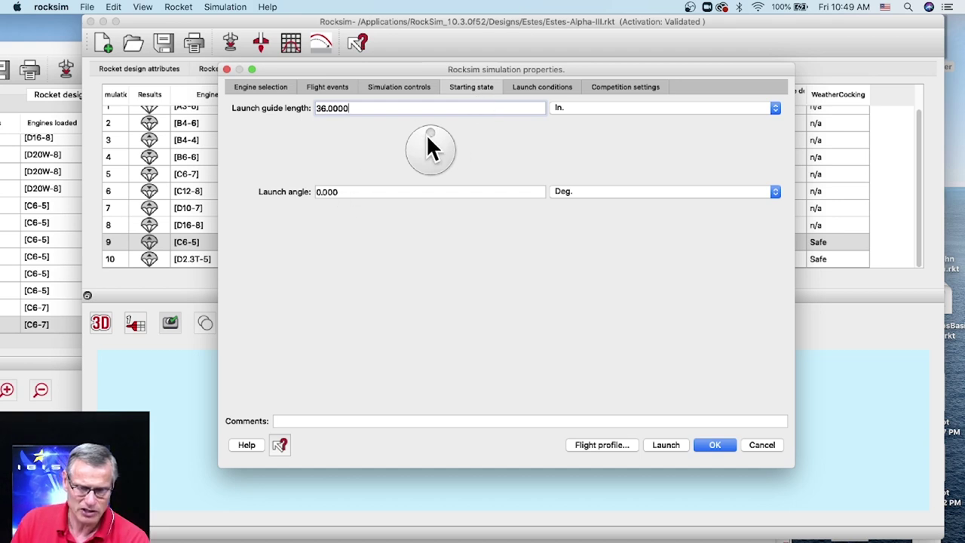
click(560, 88)
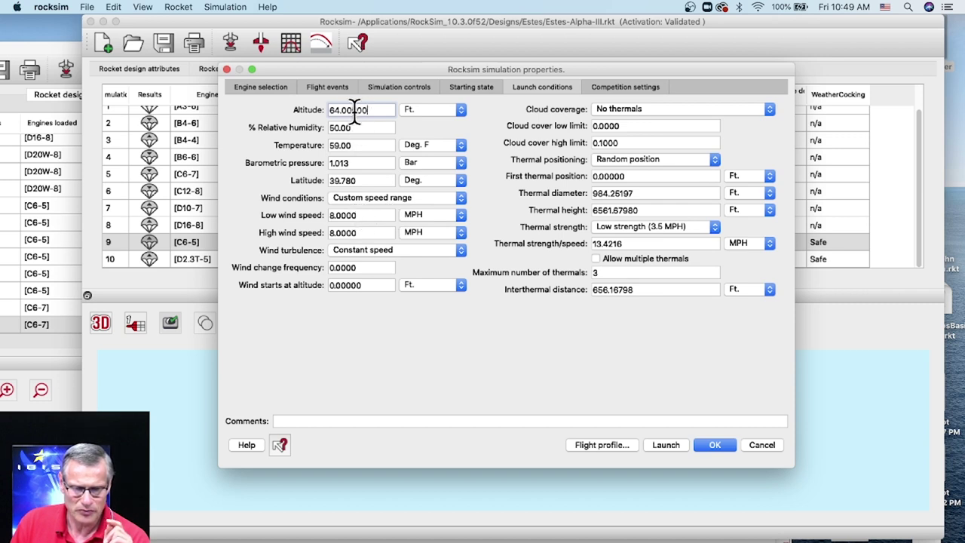
drag(378, 109, 309, 110)
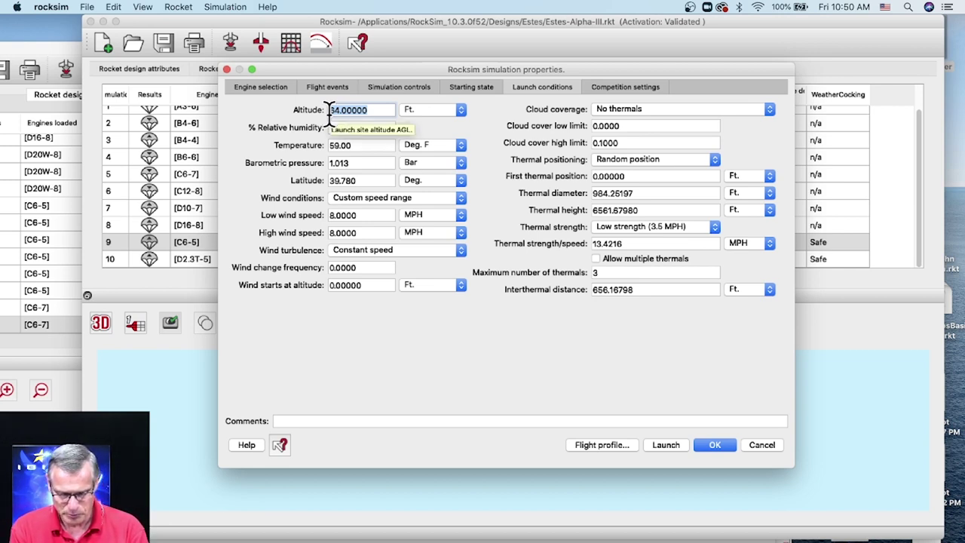
text(700)
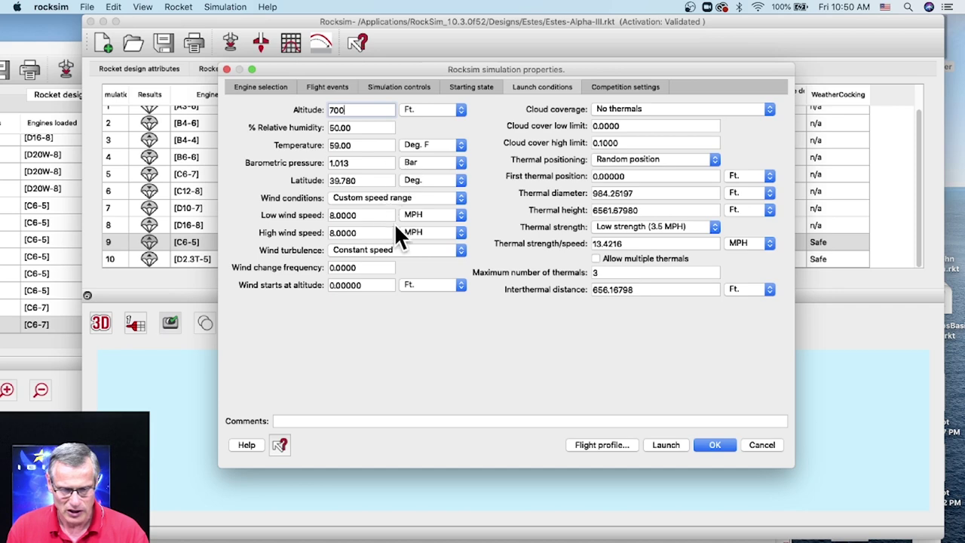
Step: Run the C5-5 simulation as a 2D flight profile and step back and forth through the ascent and parachute deployment
click(605, 444)
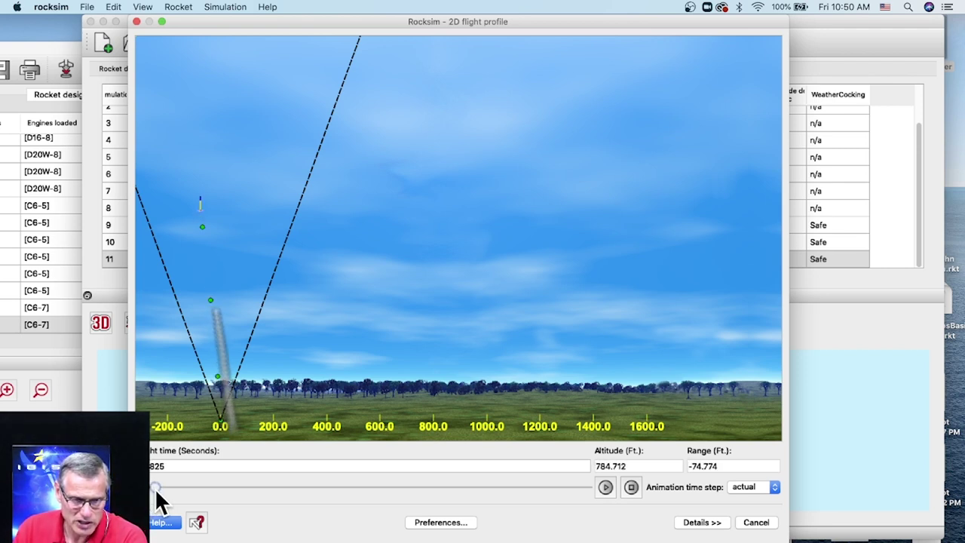
drag(165, 486, 153, 489)
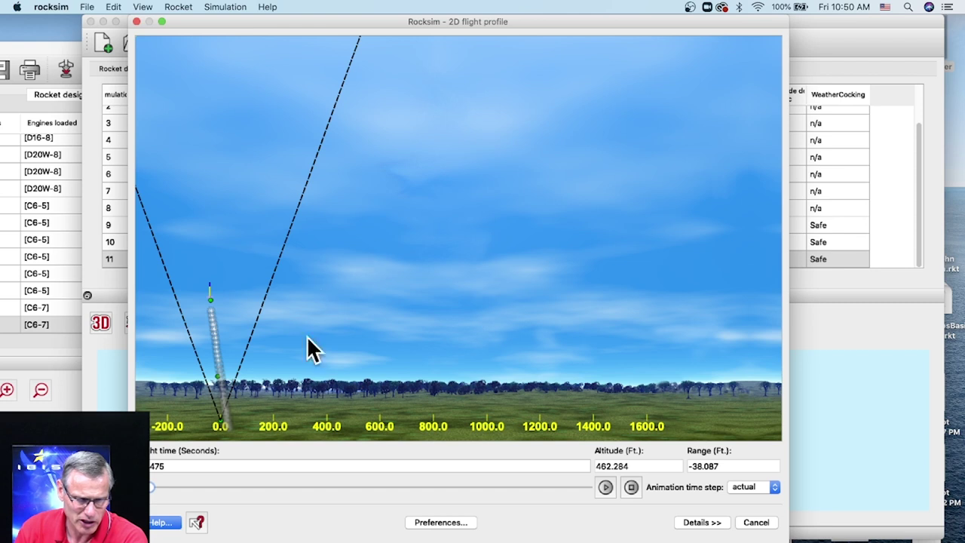
click(153, 489)
drag(151, 486, 216, 485)
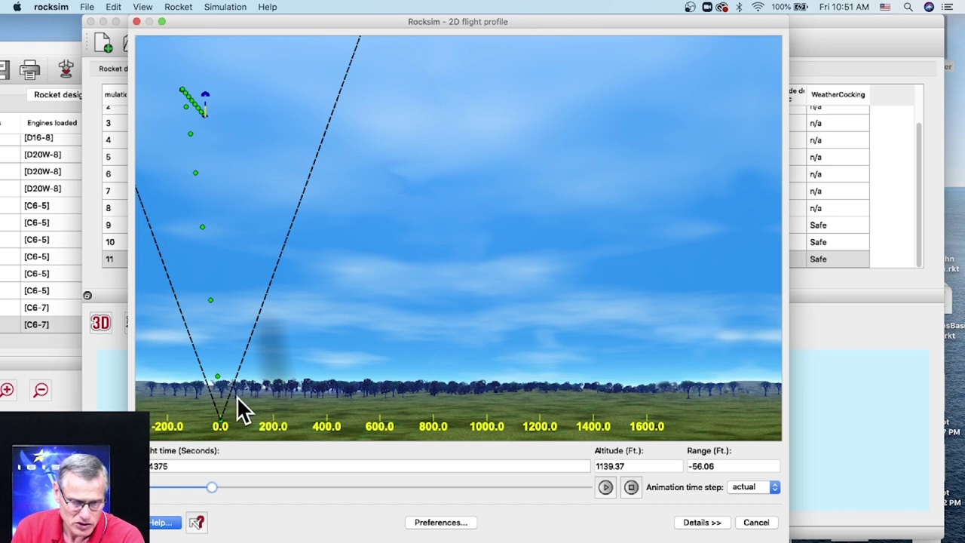
drag(222, 486, 160, 484)
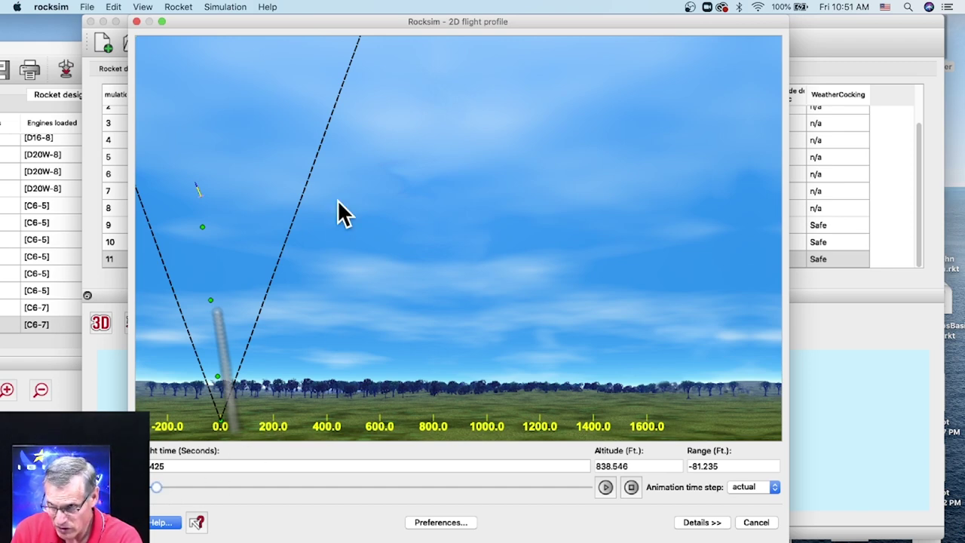
drag(377, 22, 555, 22)
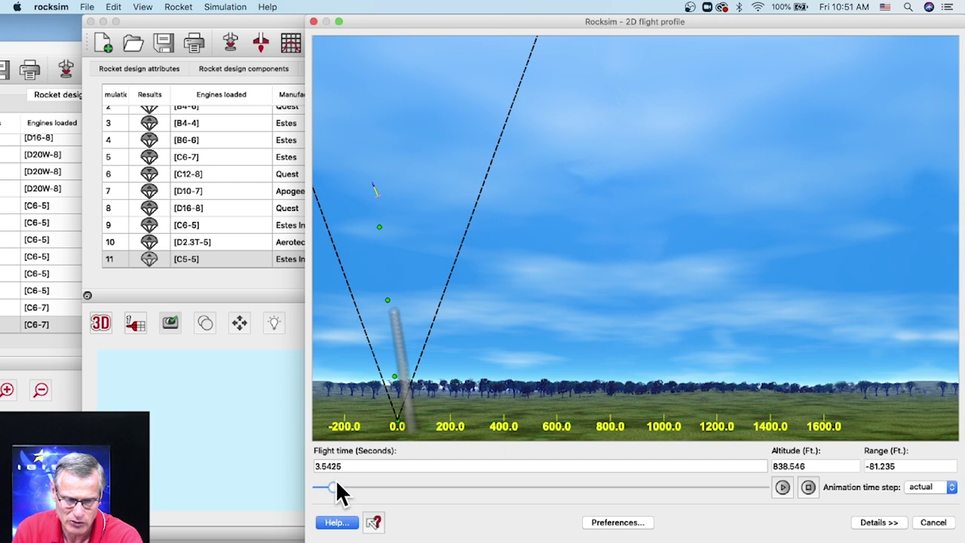
mouse_move(335, 486)
mouse_down()
mouse_move(404, 487)
mouse_move(329, 486)
mouse_up()
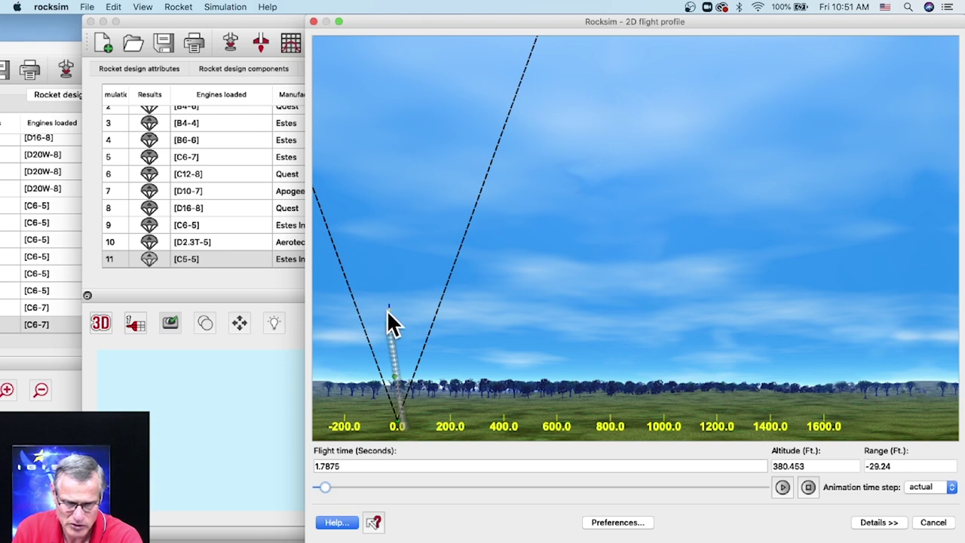
Step: Set the flight profile's vector overlay to display vectors with uniform scaling
click(614, 524)
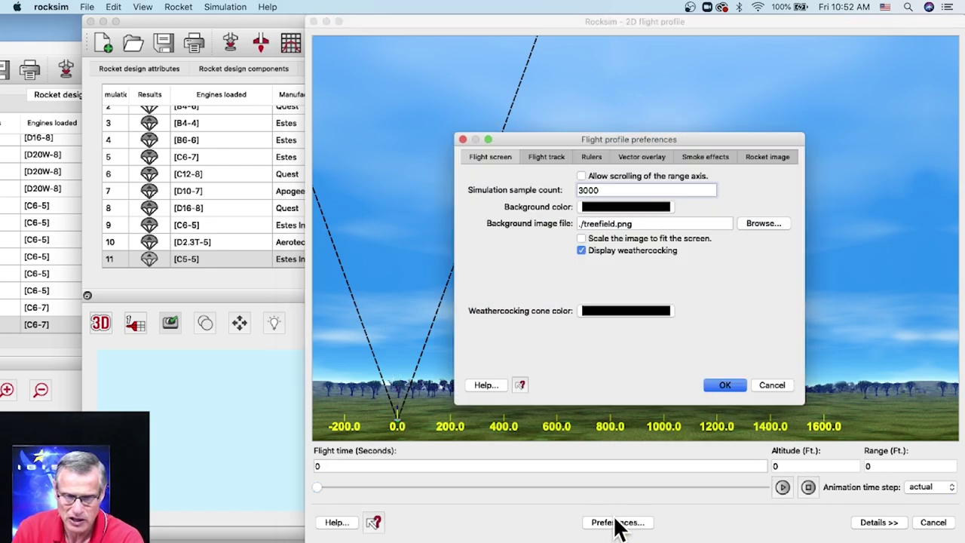
click(636, 160)
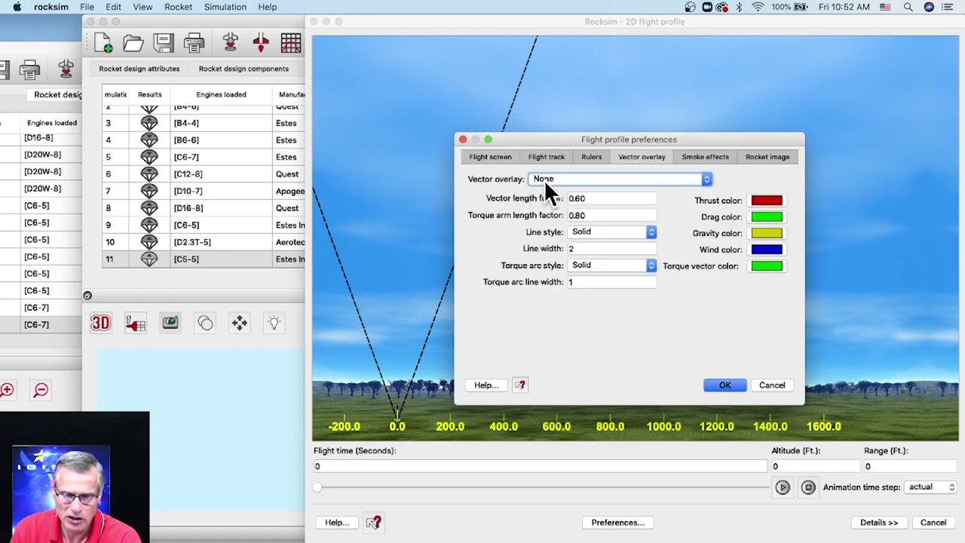
click(574, 179)
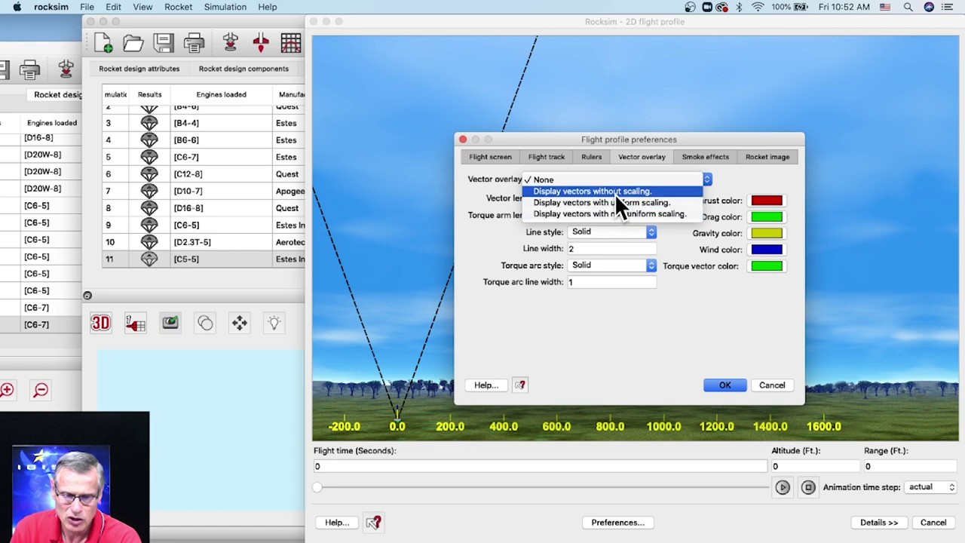
click(577, 202)
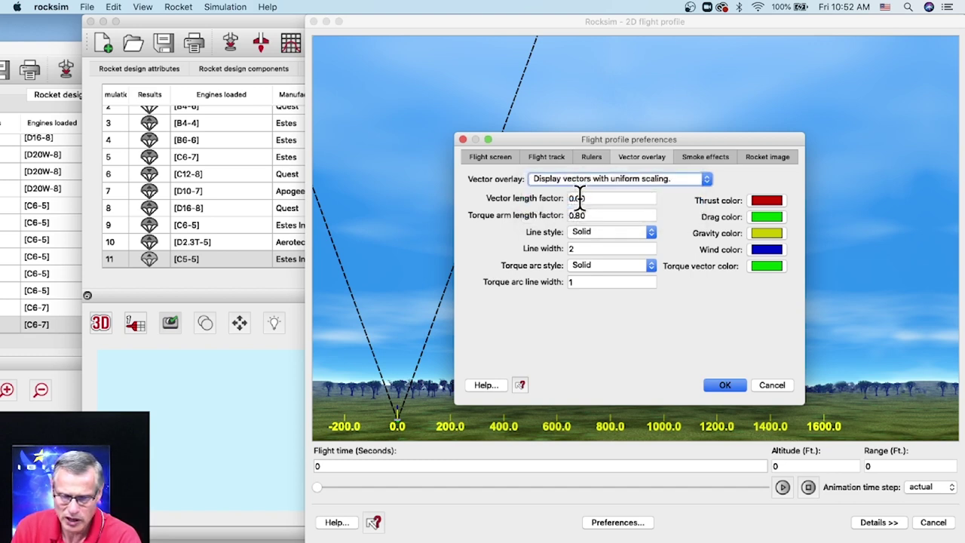
click(736, 382)
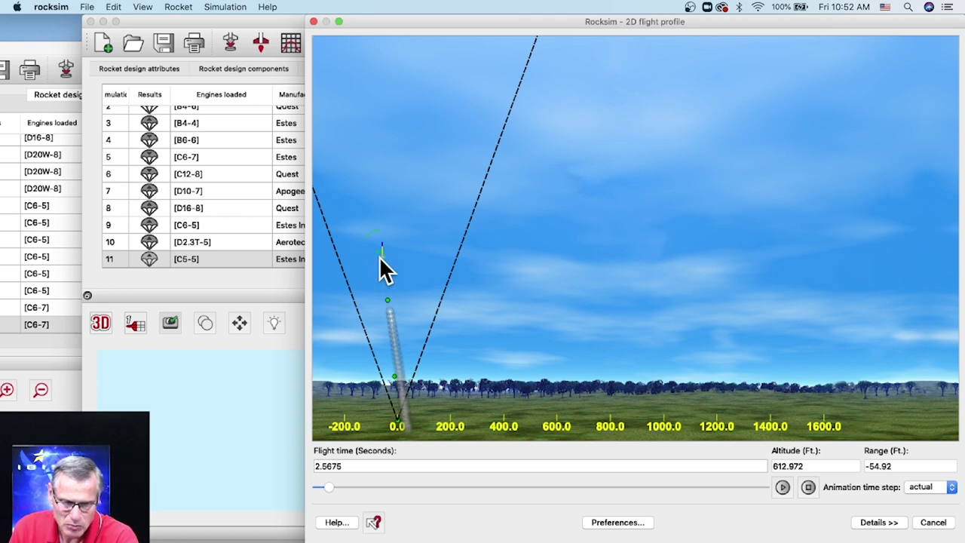
Step: Set the vector overlay to non uniform scaling with vector length factor 1, line width 3 and torque arc line width 4
click(618, 527)
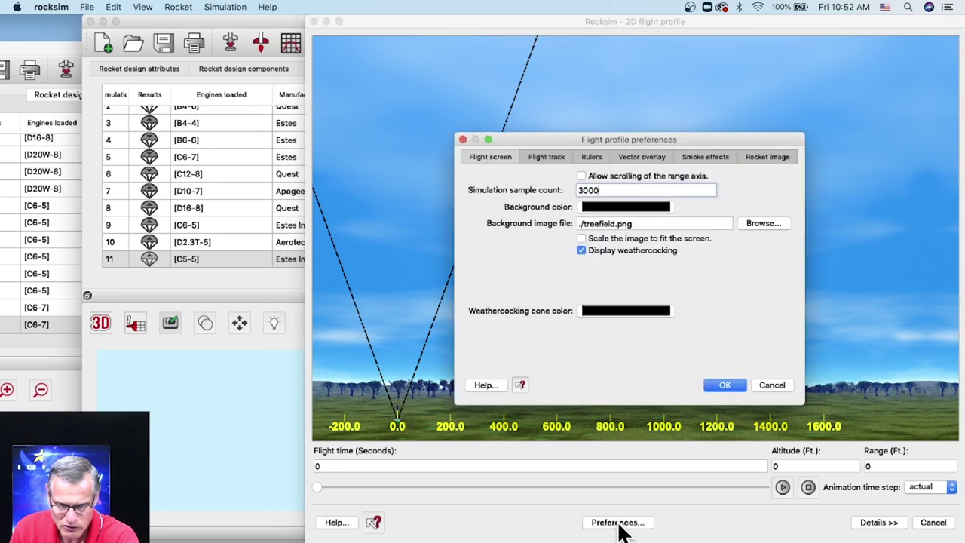
click(645, 158)
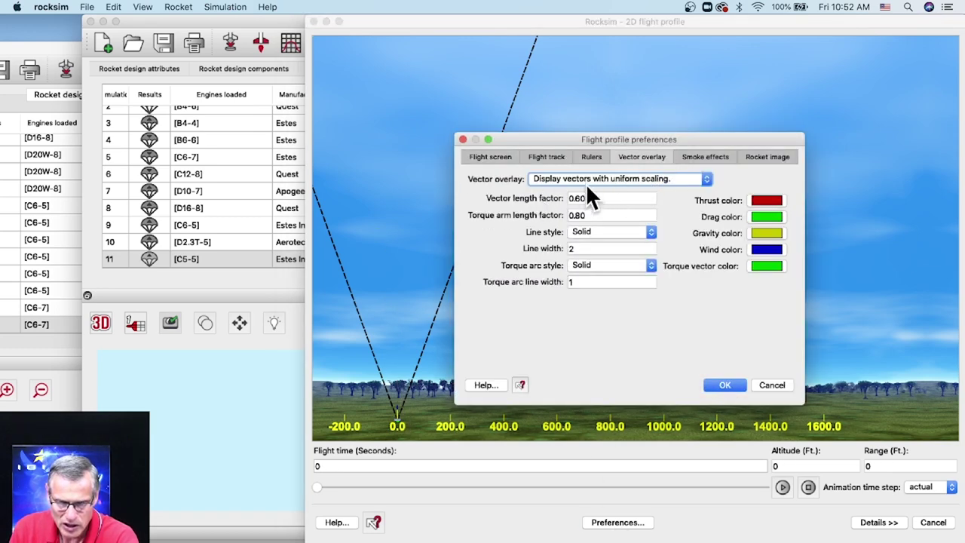
click(647, 180)
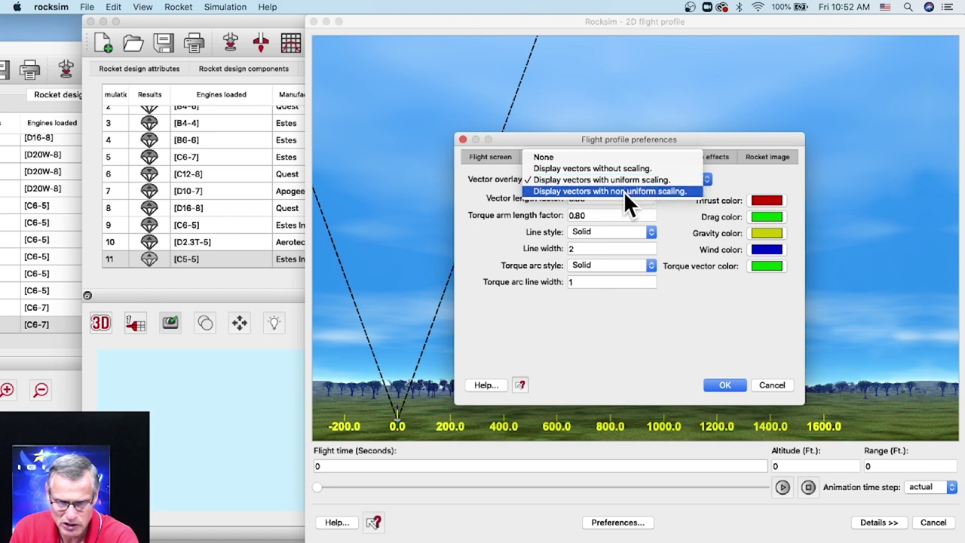
click(623, 190)
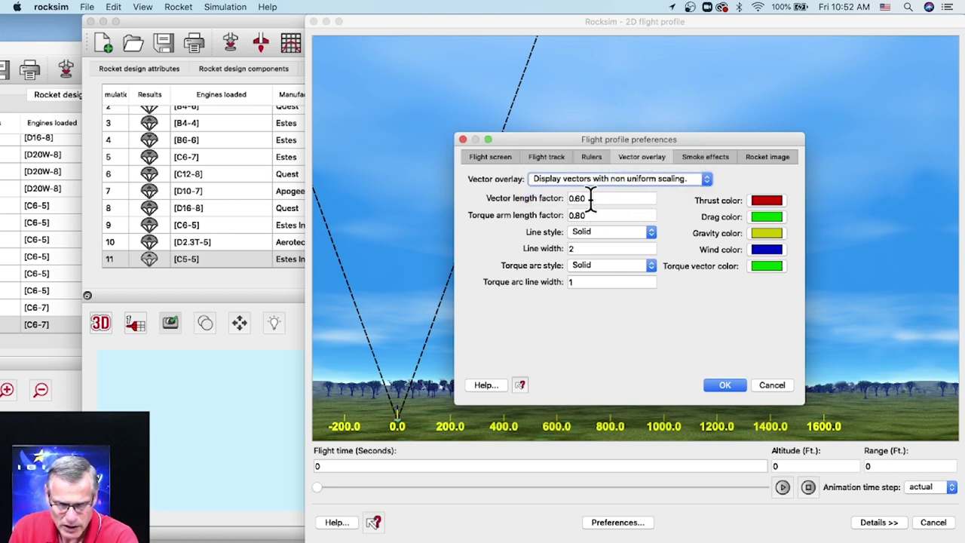
drag(585, 199, 556, 200)
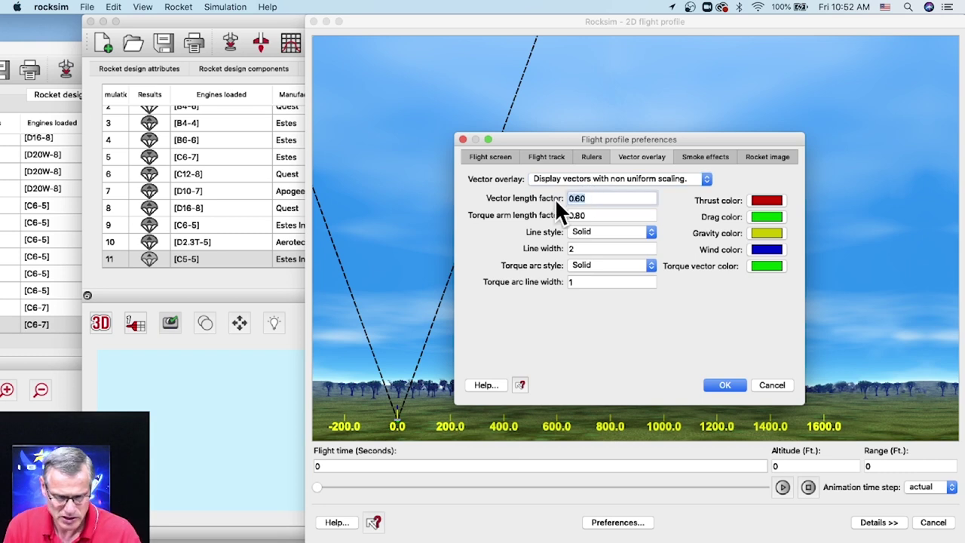
text(1)
click(576, 216)
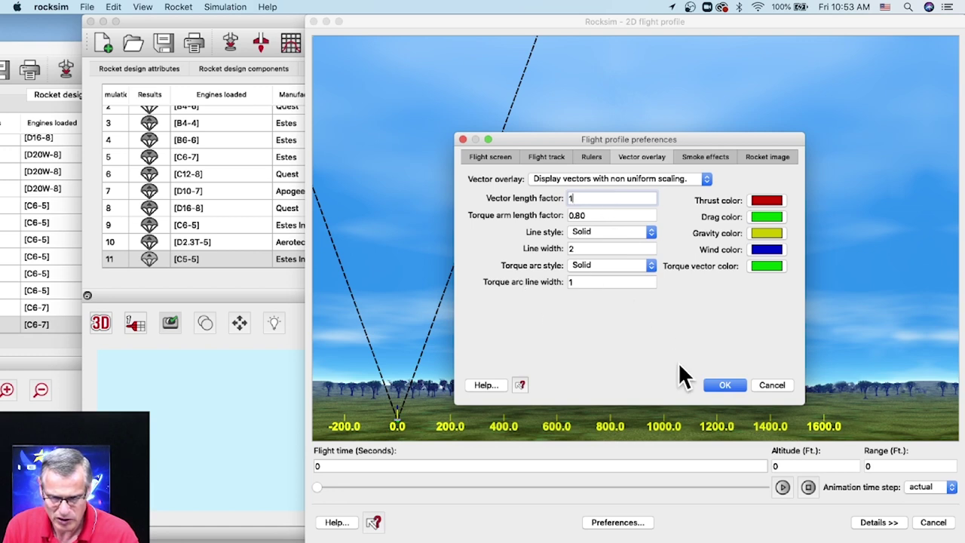
double_click(580, 249)
text(3)
click(589, 282)
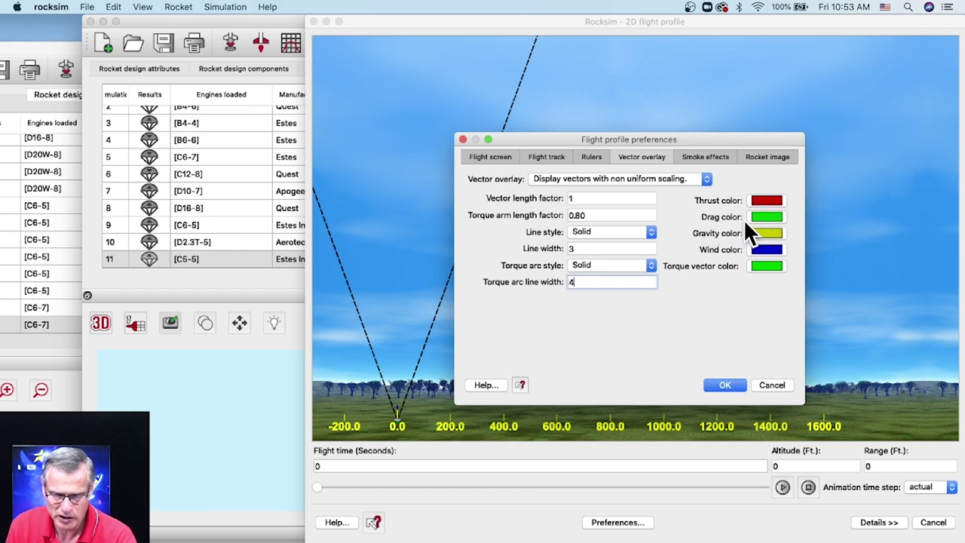
Step: Set the torque vector color to blue (#0000ff) and run the flight animation with the revised overlay
click(770, 264)
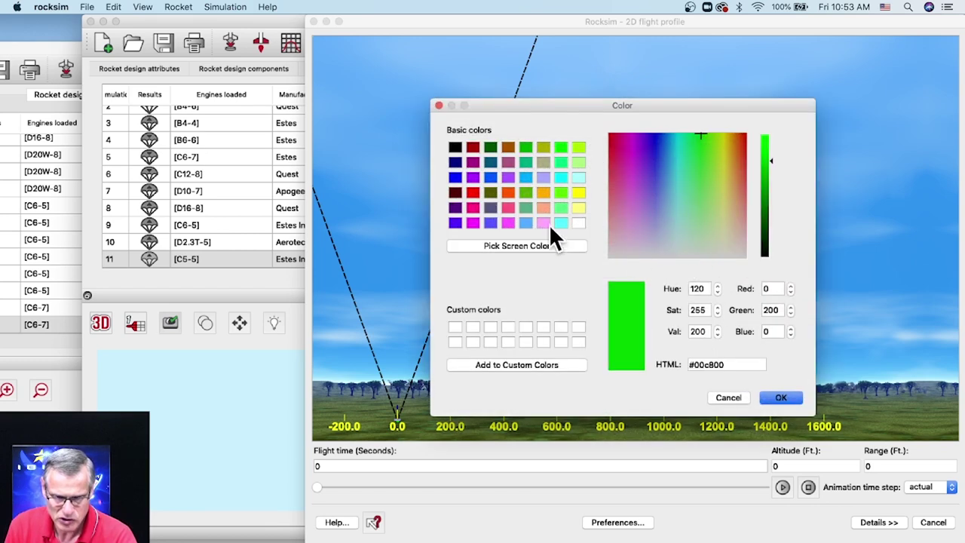
click(456, 177)
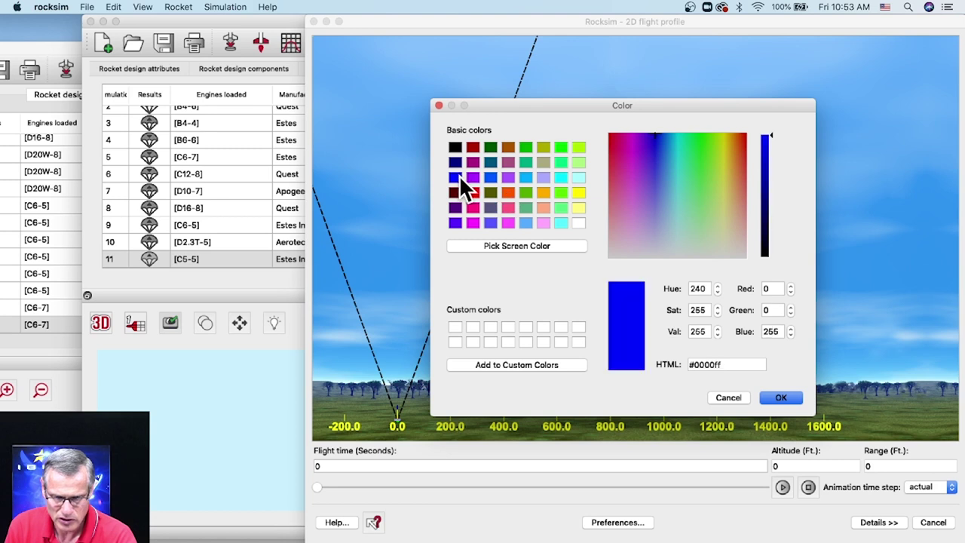
click(782, 396)
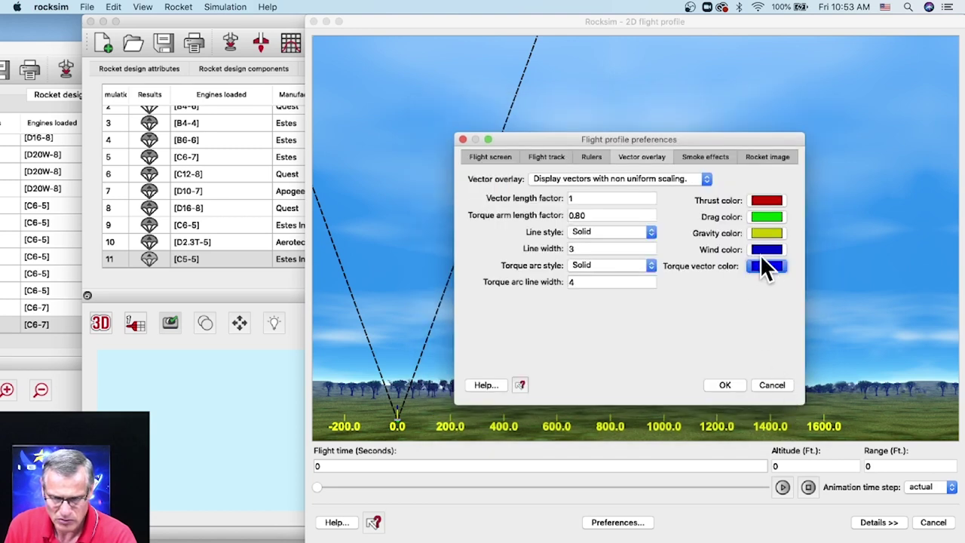
click(726, 385)
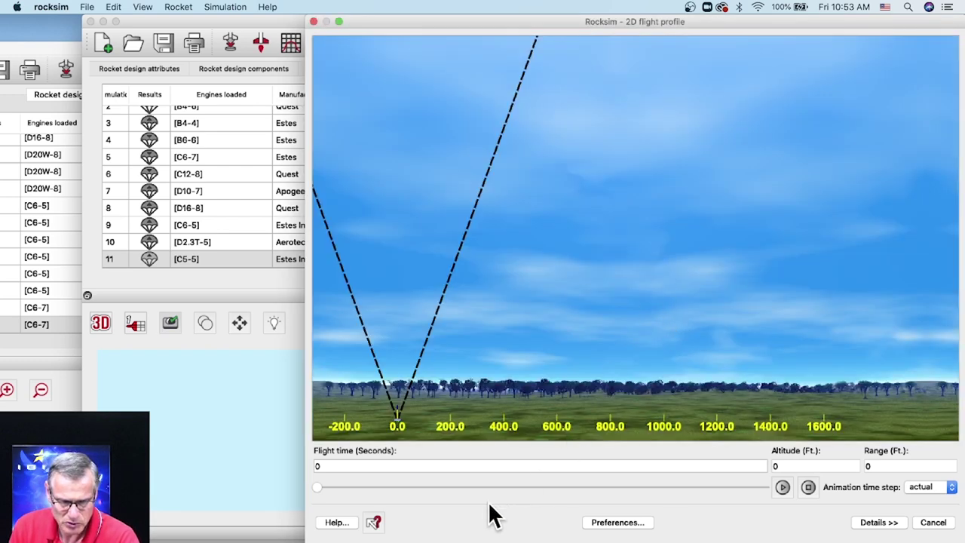
click(315, 486)
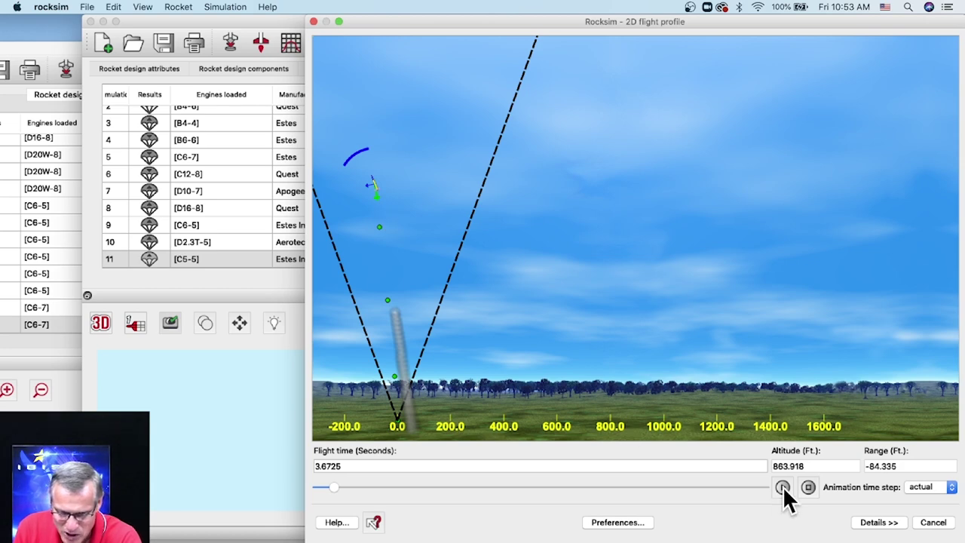
Step: Change the vector overlay to display vectors without scaling and view the early ascent of the flight
click(618, 523)
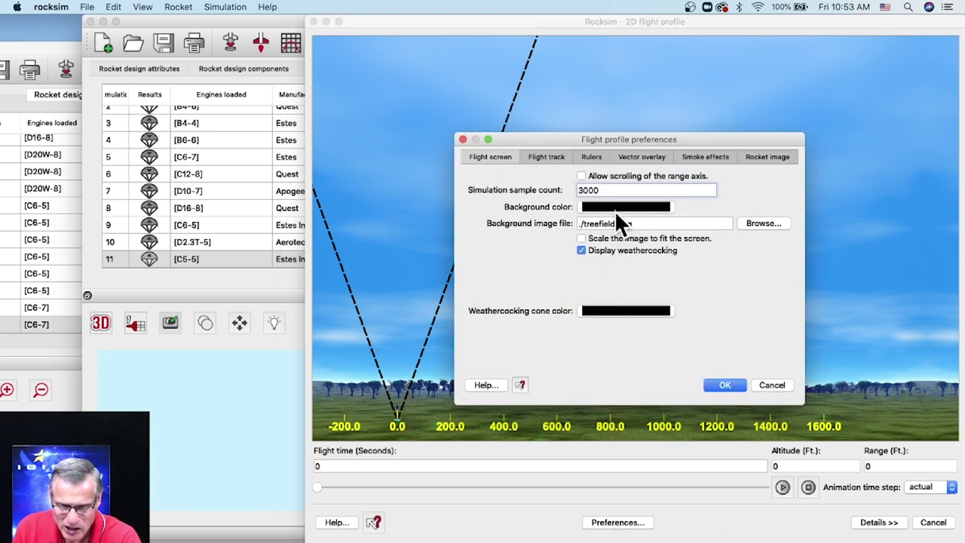
click(632, 160)
click(595, 181)
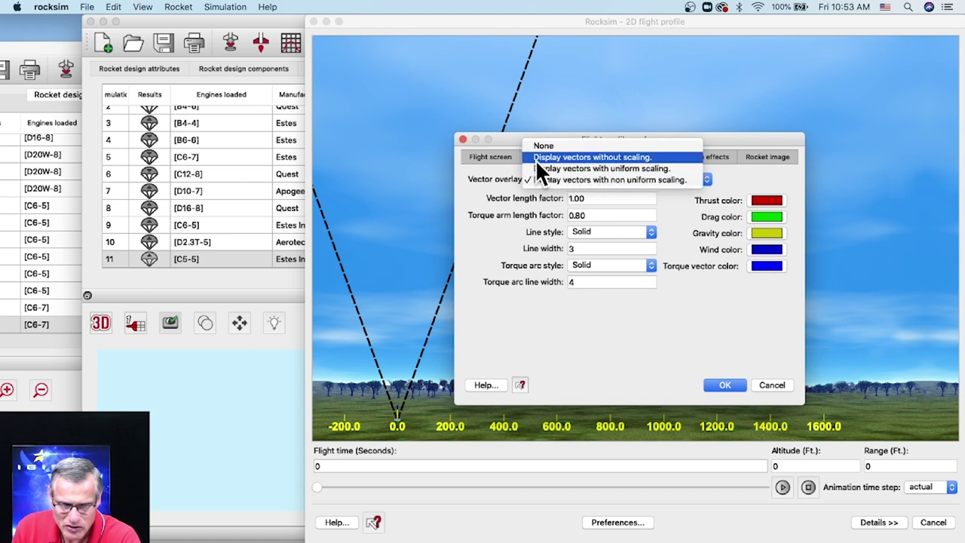
click(591, 157)
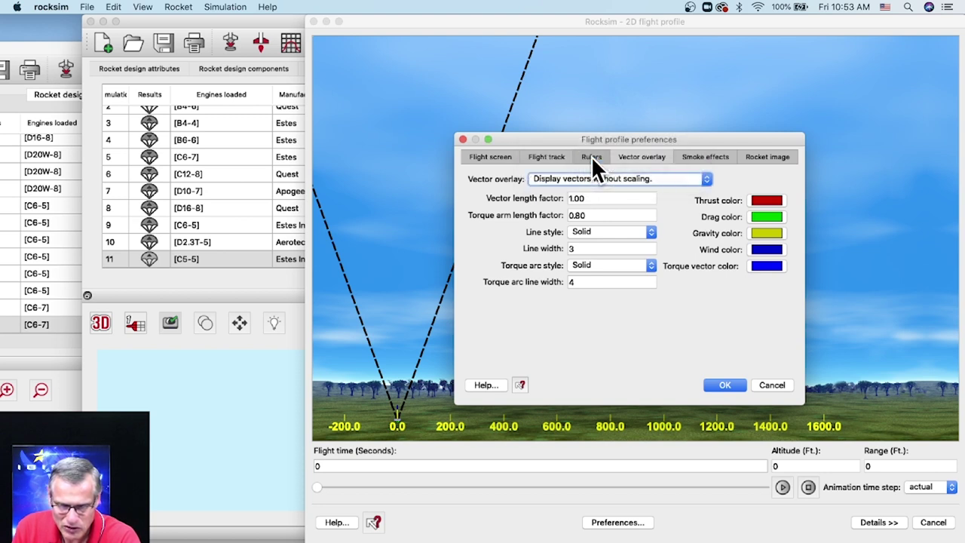
click(726, 386)
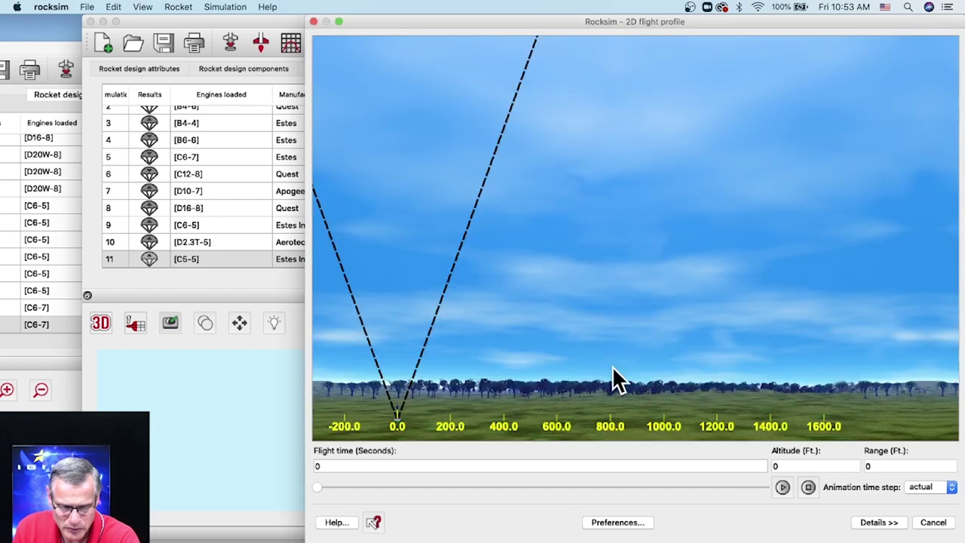
click(327, 486)
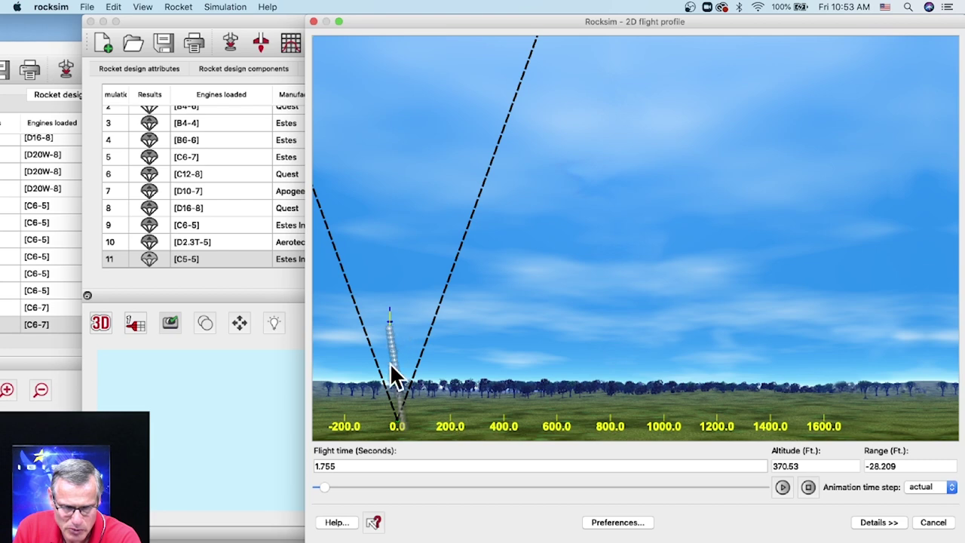
Step: Turn off the smoke trails in the flight profile's smoke effects
click(617, 527)
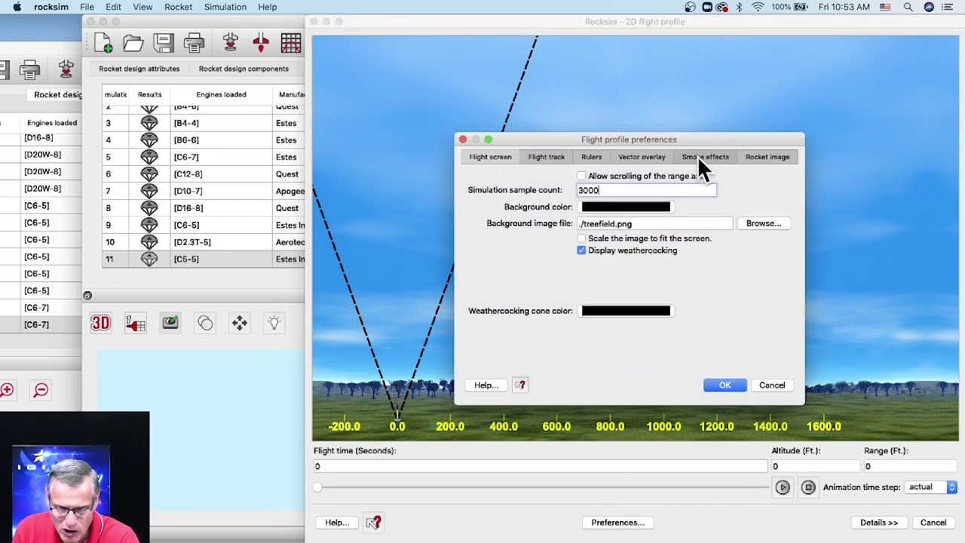
click(701, 157)
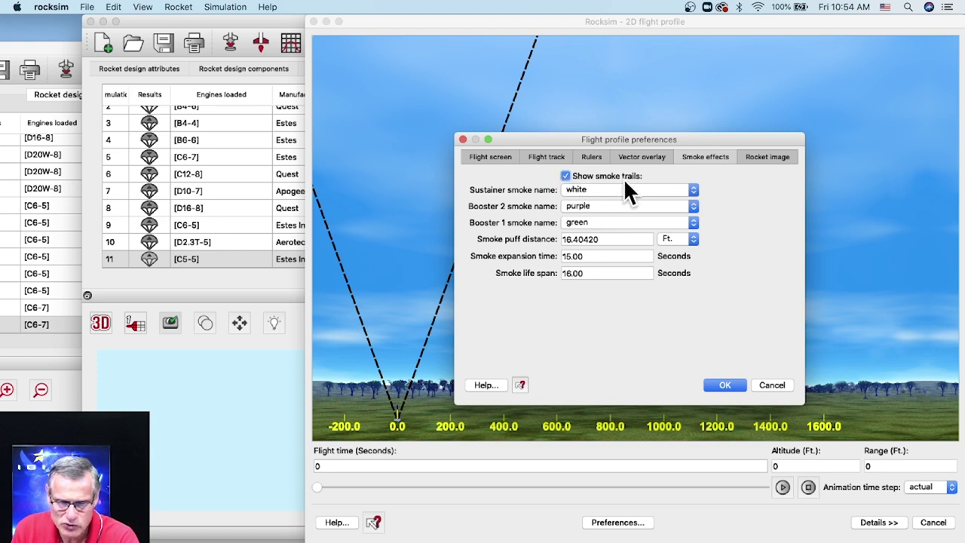
click(724, 384)
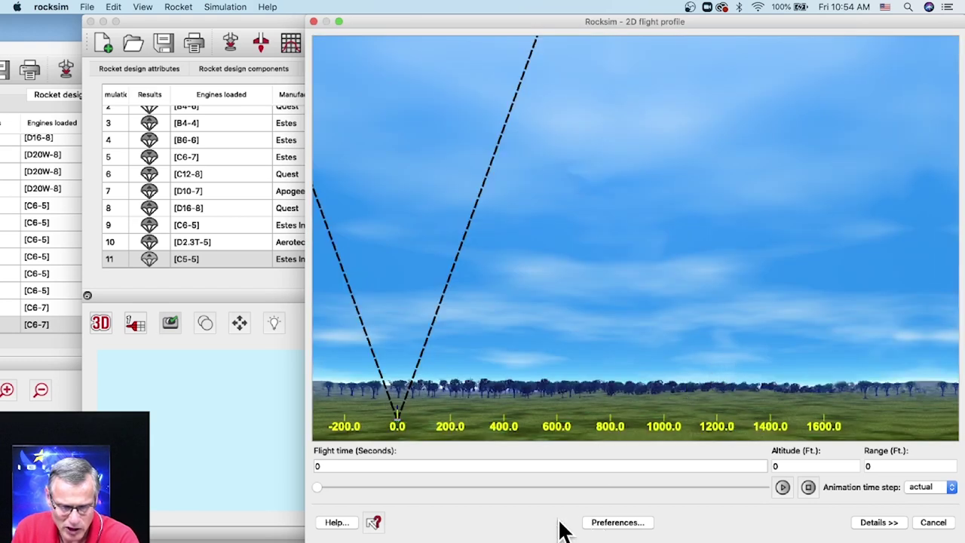
Step: Move back and forth through the ascent to examine the force vectors and torque arc on the rocket
drag(318, 487, 330, 485)
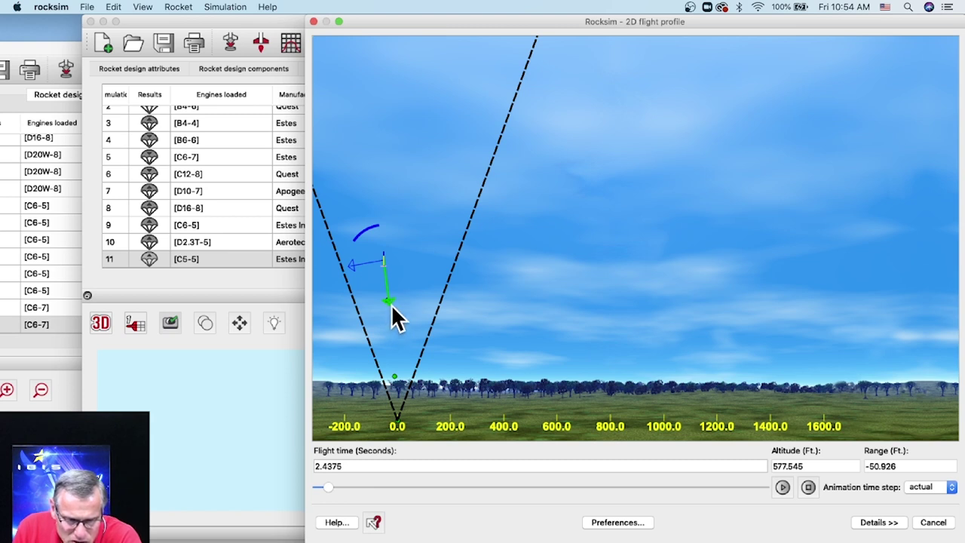
drag(331, 485, 325, 488)
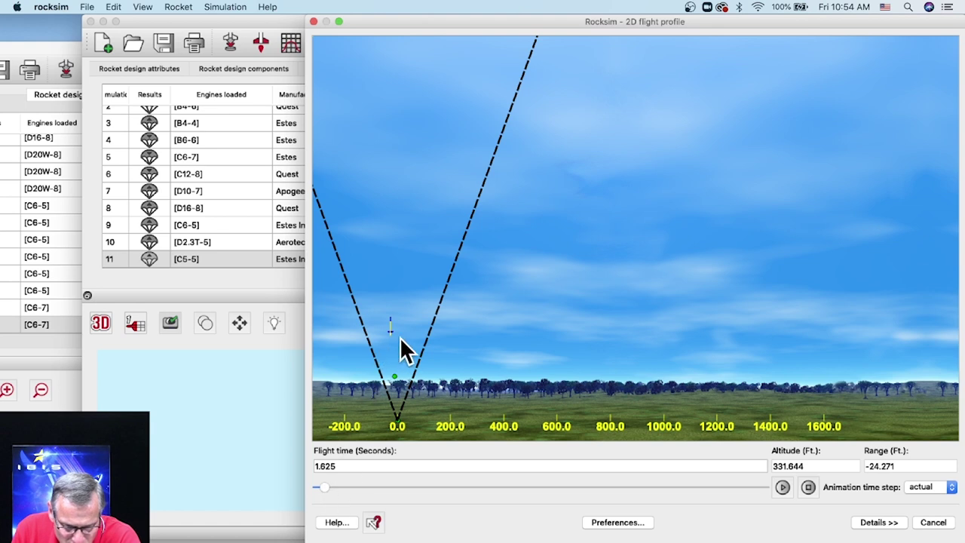
drag(329, 488, 332, 487)
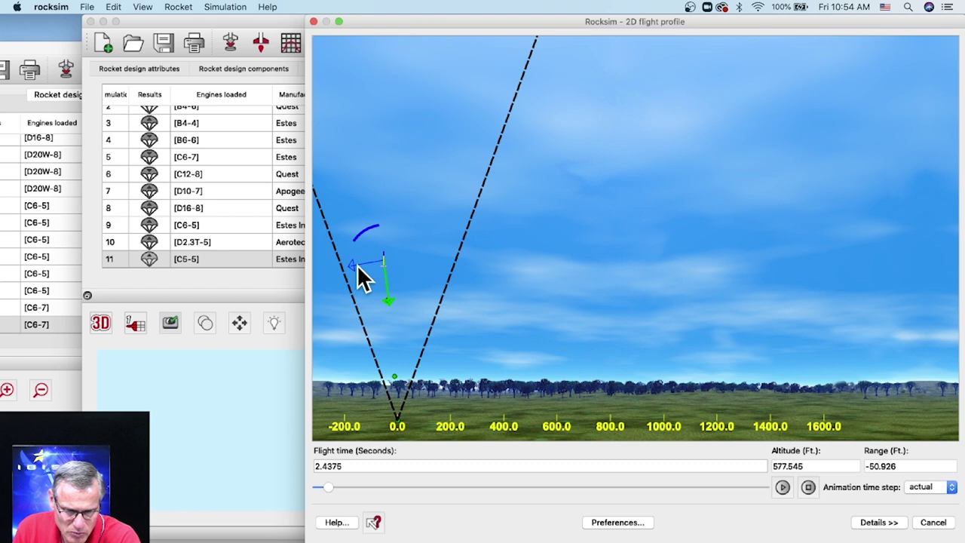
Step: Set the overlay's vector length factor to 20
click(635, 523)
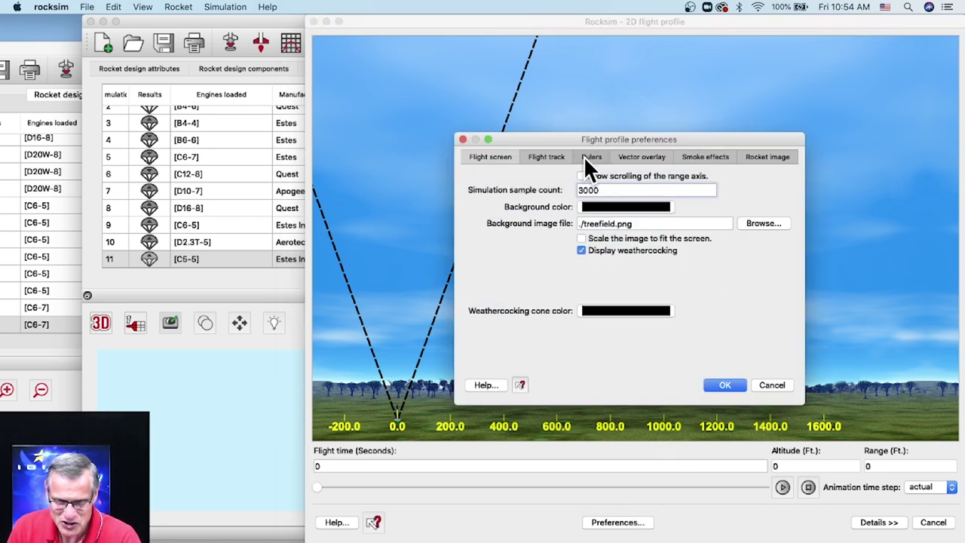
click(649, 158)
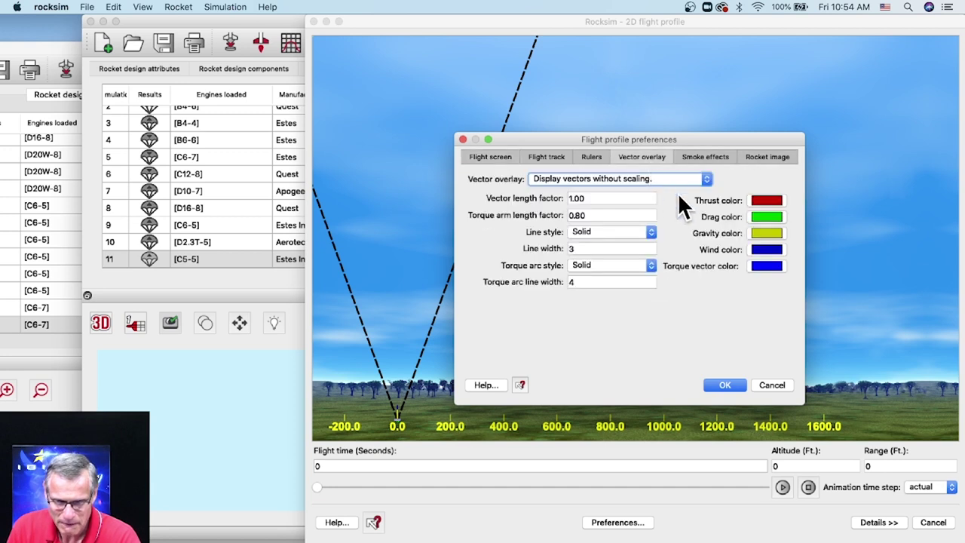
click(579, 198)
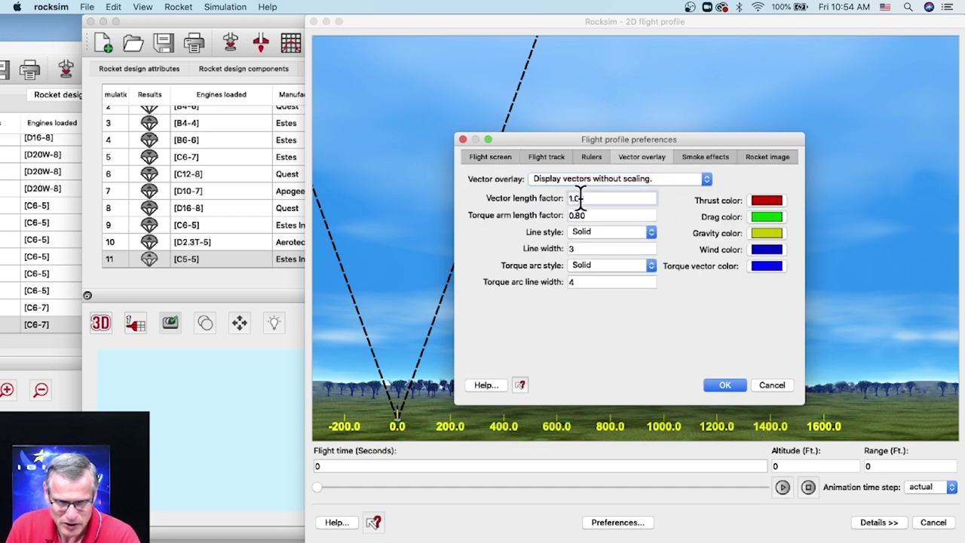
drag(579, 198, 554, 199)
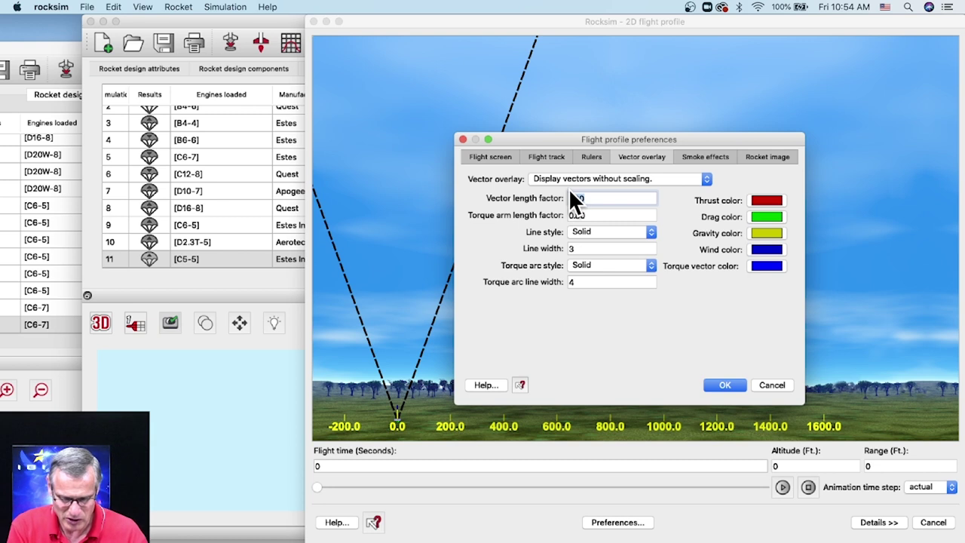
text(20)
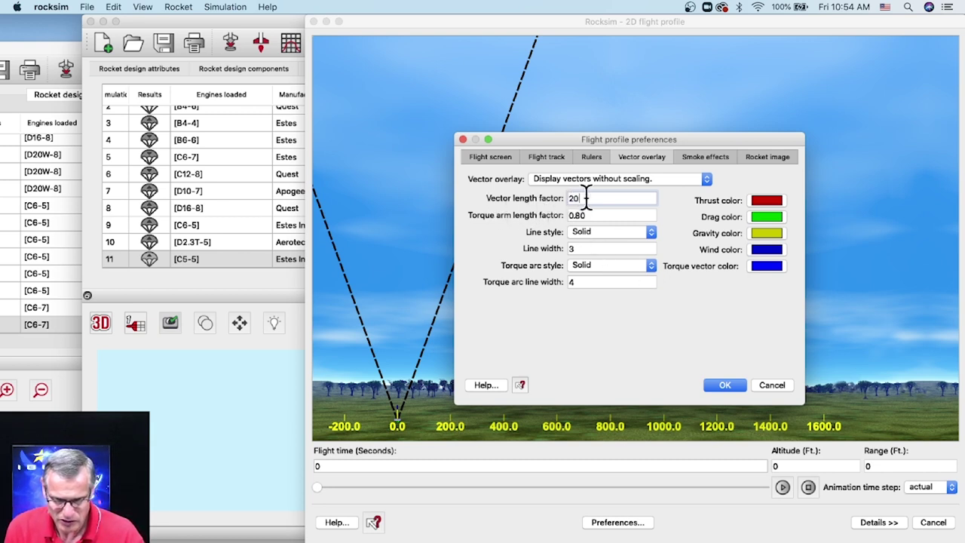
key(Tab)
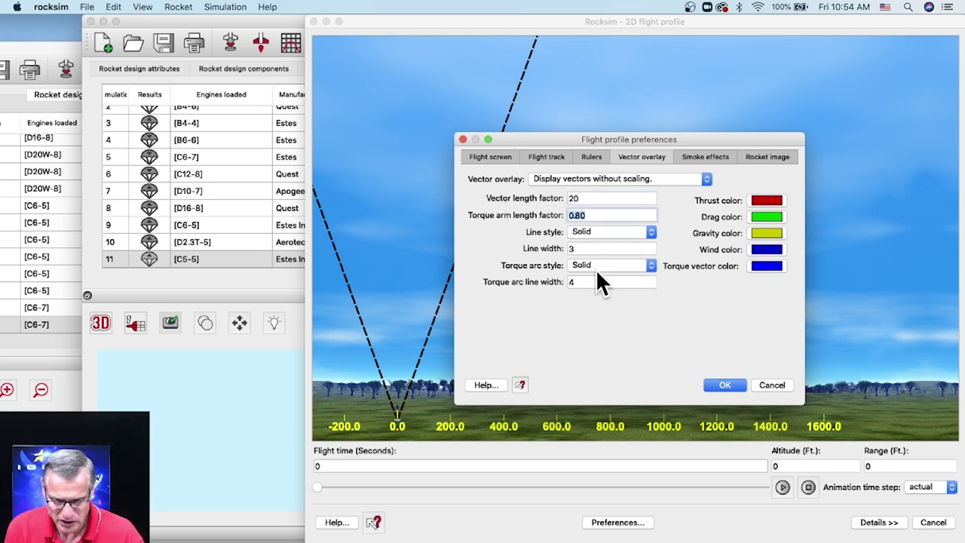
Step: Set the wind vector color to bright yellow (#ffff00) and apply the flight profile preferences
click(760, 266)
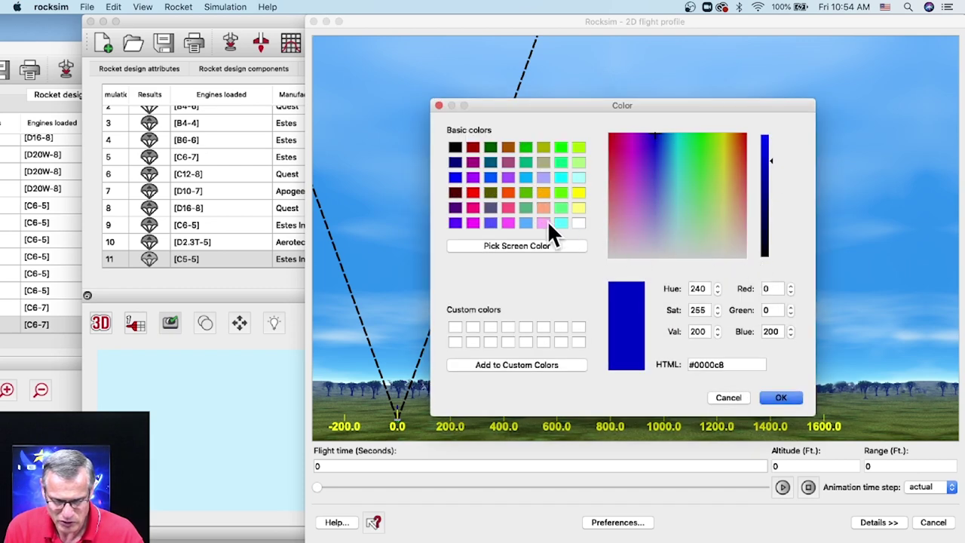
drag(578, 106, 455, 96)
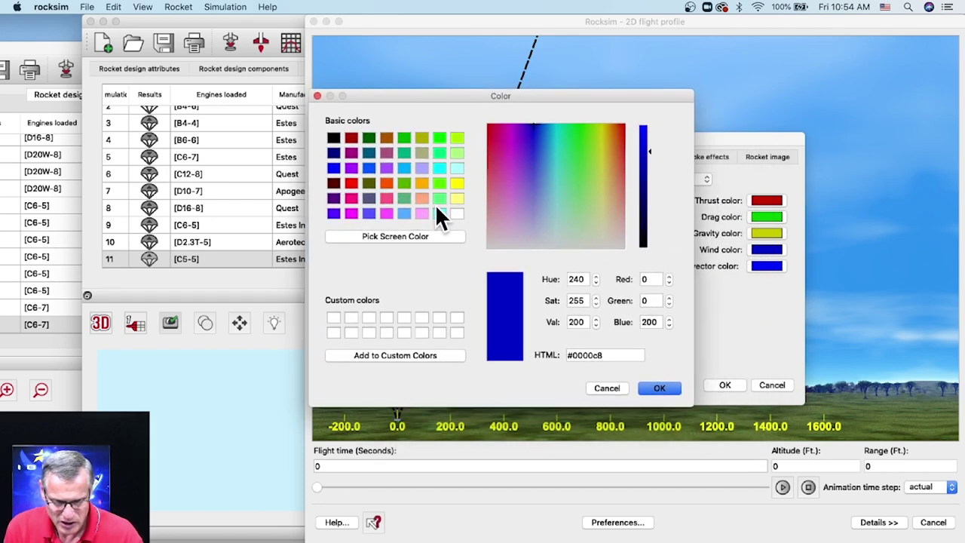
click(456, 196)
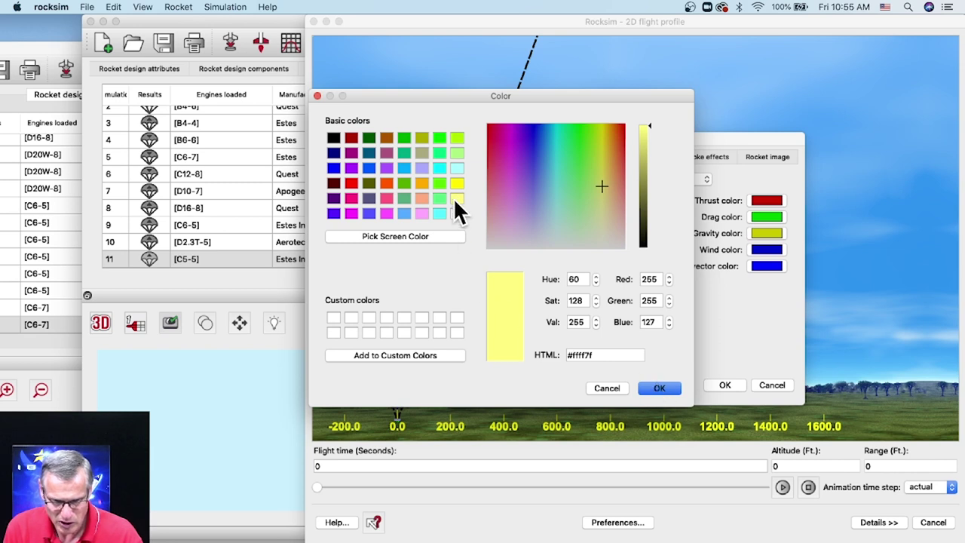
click(457, 198)
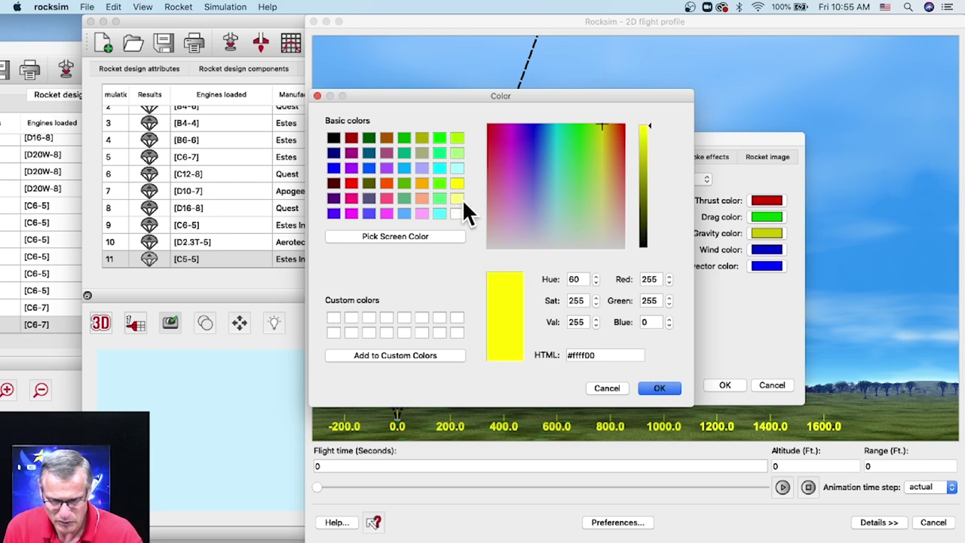
click(659, 388)
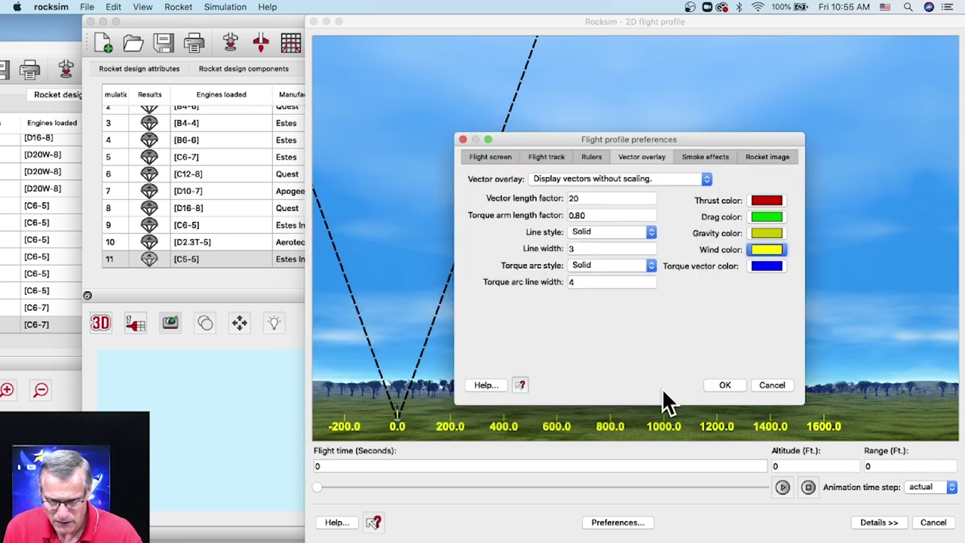
click(730, 383)
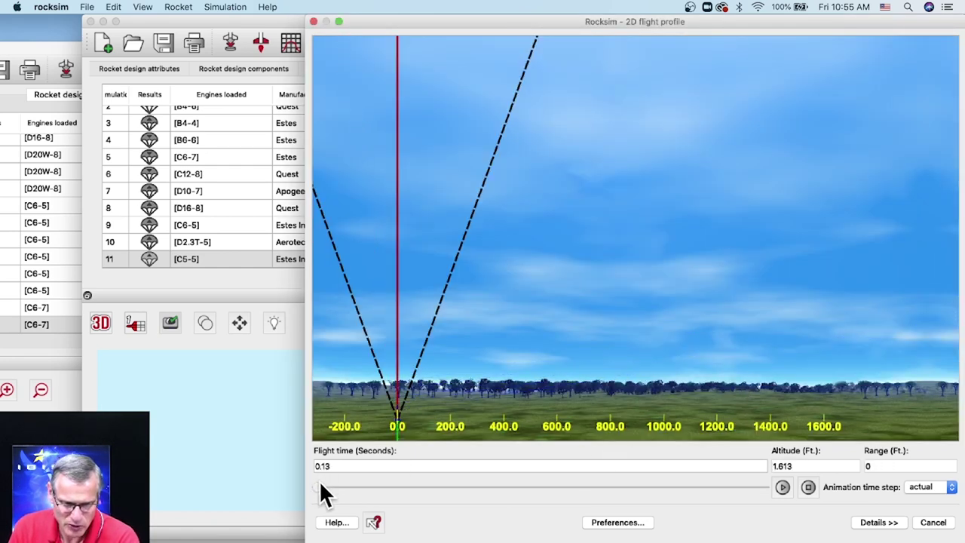
Step: Check the force vectors early in the ascent, and set the overlay's vector length factor to 4
mouse_move(323, 479)
mouse_down()
mouse_move(350, 474)
mouse_move(327, 472)
mouse_up()
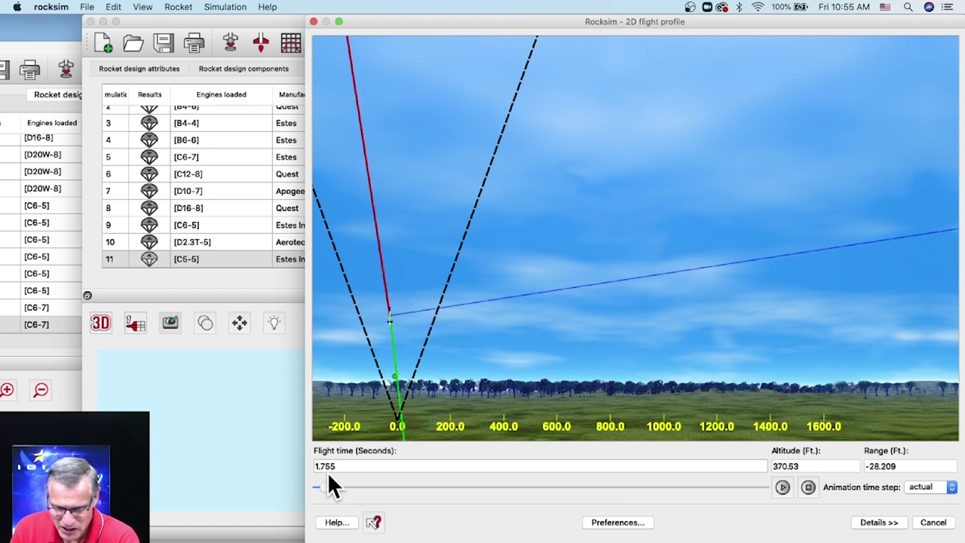
click(620, 521)
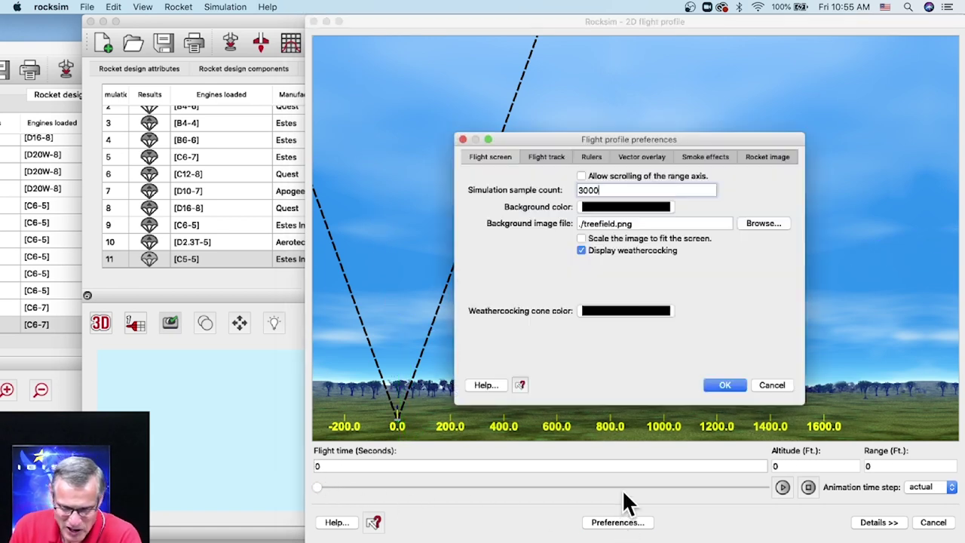
click(635, 156)
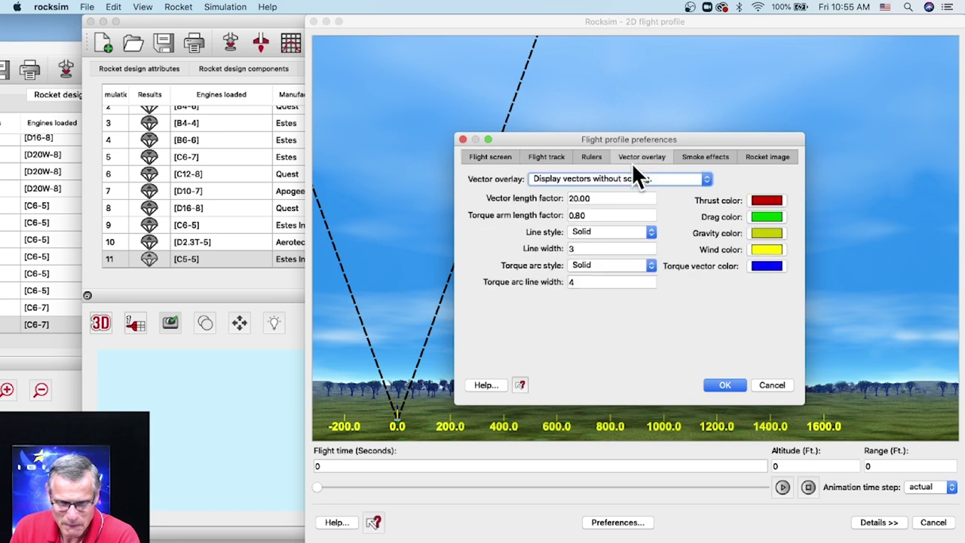
double_click(577, 198)
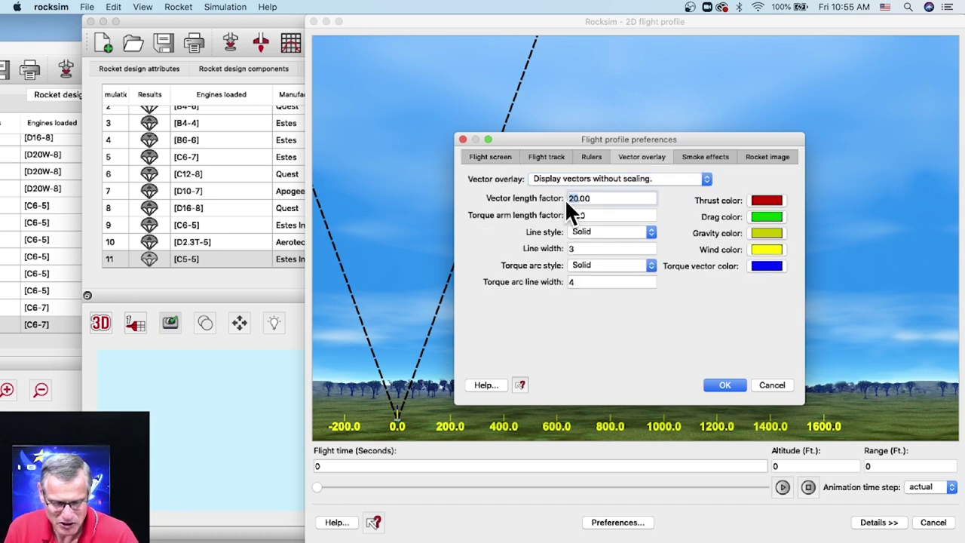
text(4)
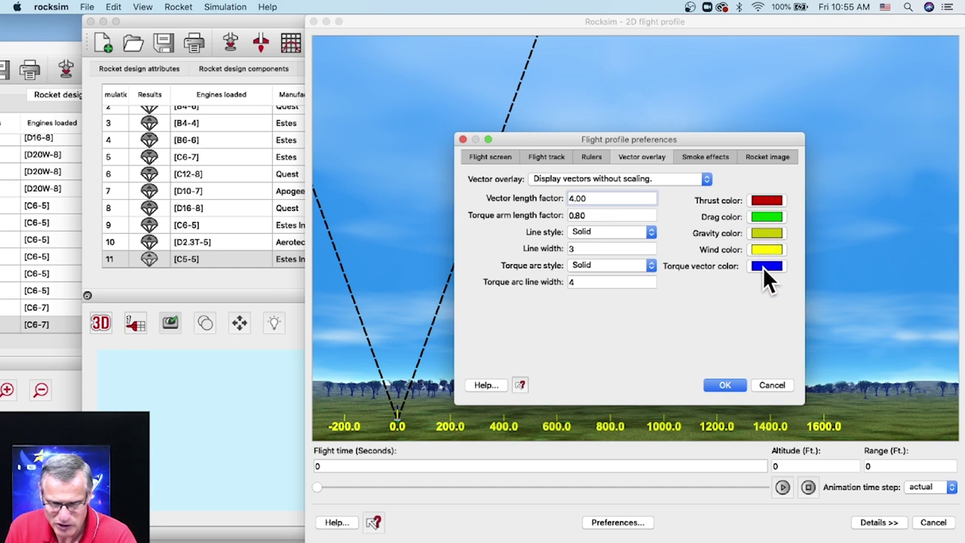
click(731, 384)
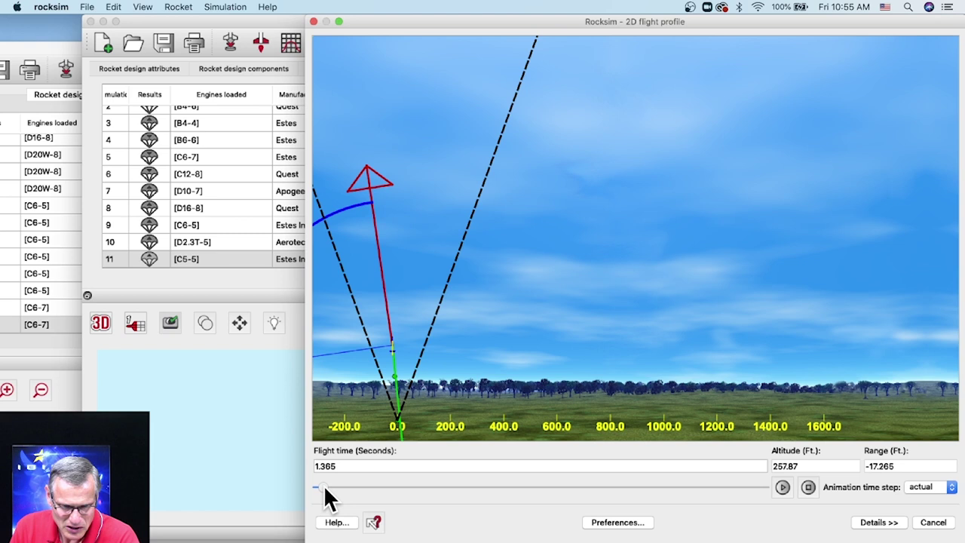
Step: Set the overlay's vector length factor to 1.5 and move through the early ascent to check the vectors
drag(552, 21, 660, 28)
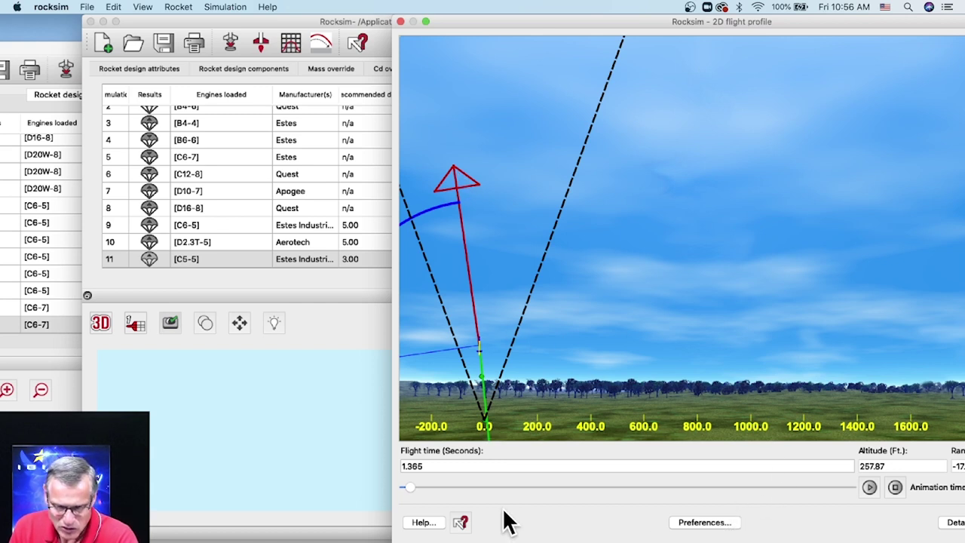
click(726, 524)
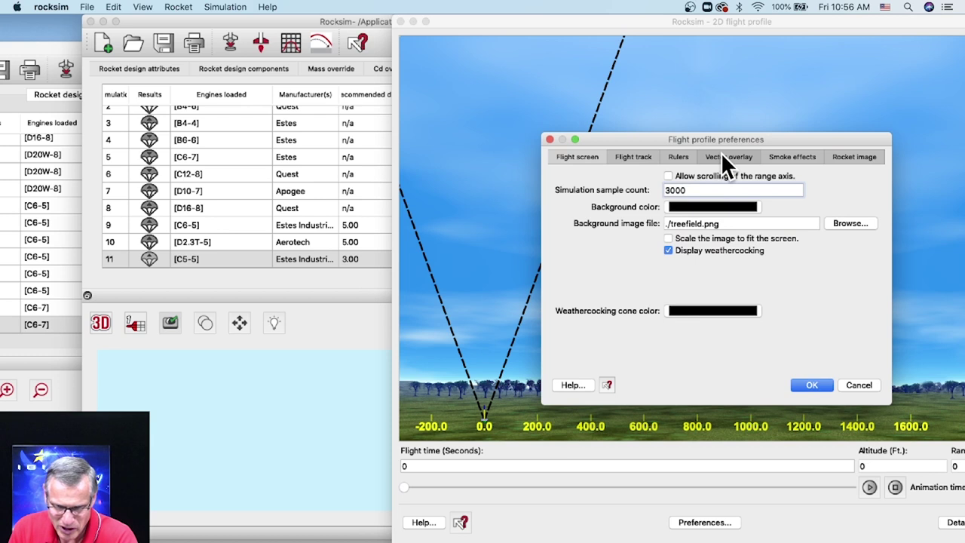
click(723, 156)
double_click(685, 198)
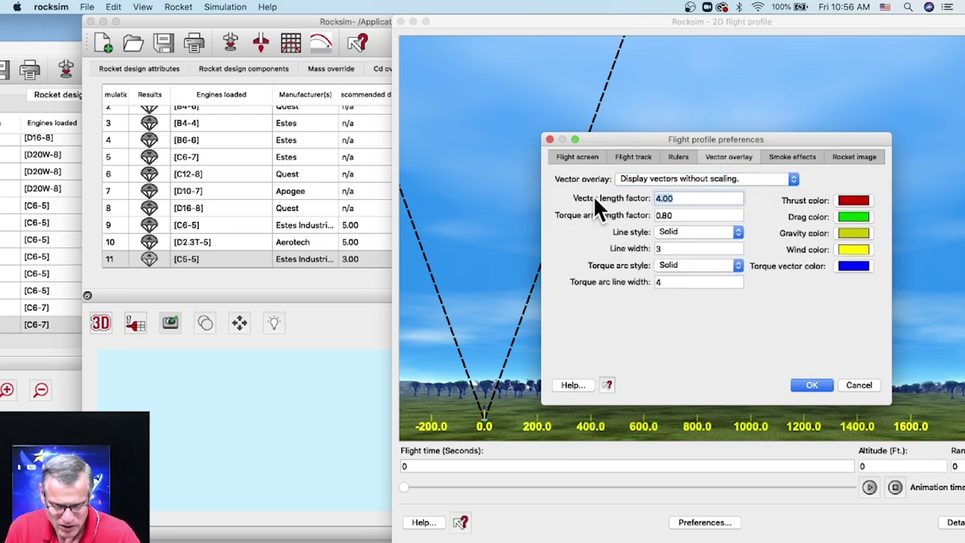
text(2)
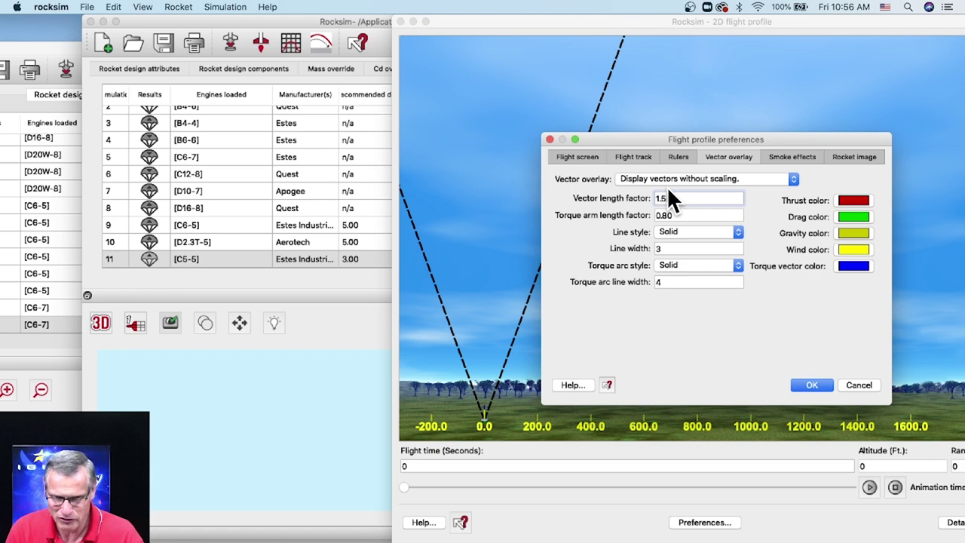
click(808, 383)
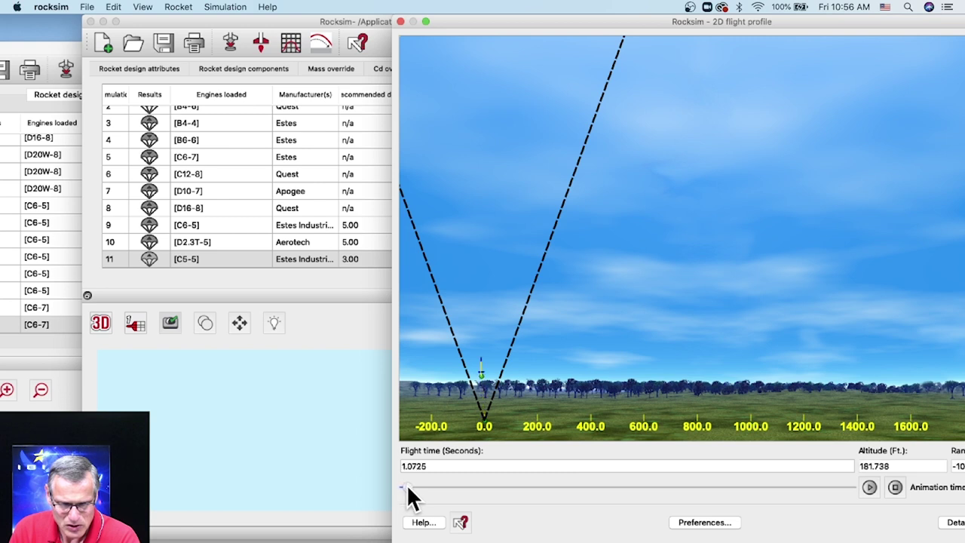
drag(414, 486, 412, 486)
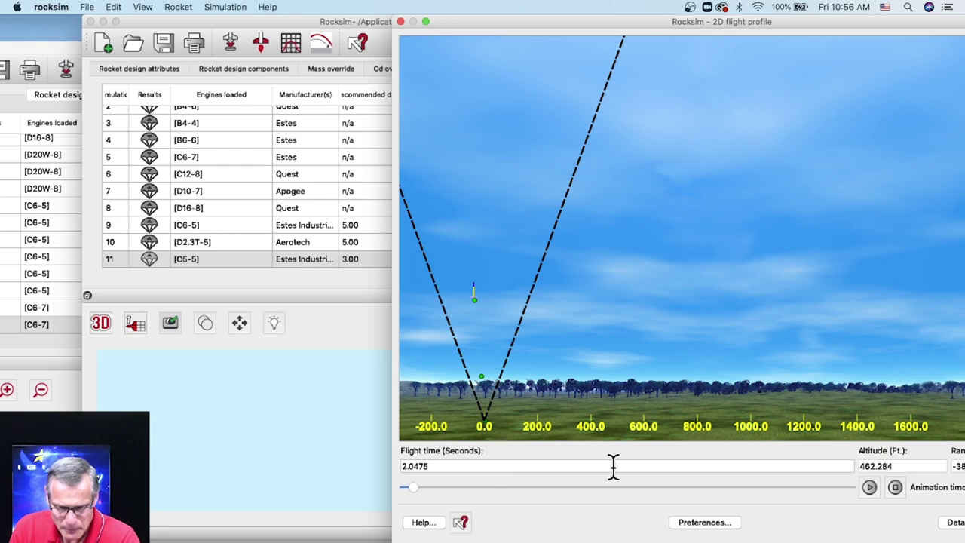
Step: Change the overlay's vector length factor again, and advance the flight to 1.885 seconds to examine the force arrows
click(709, 526)
click(733, 155)
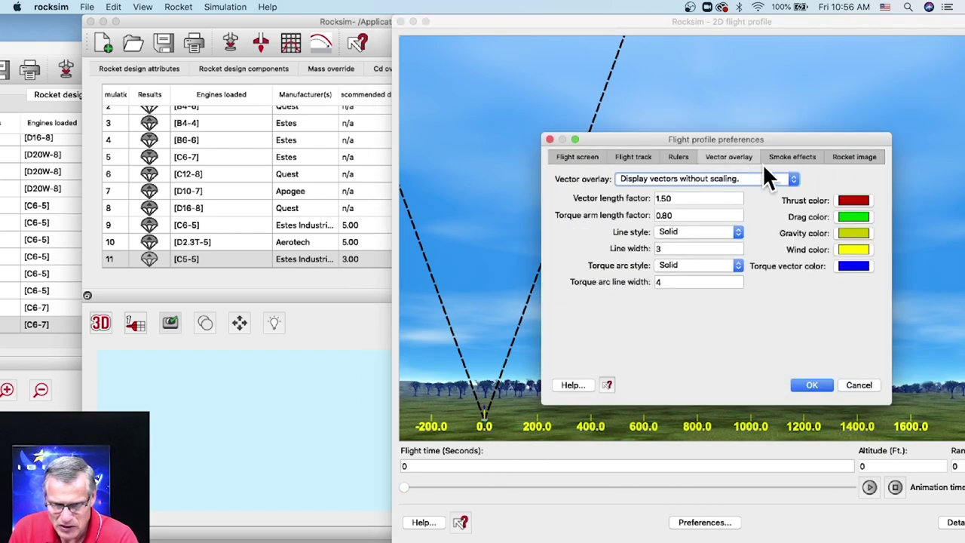
drag(672, 198, 638, 200)
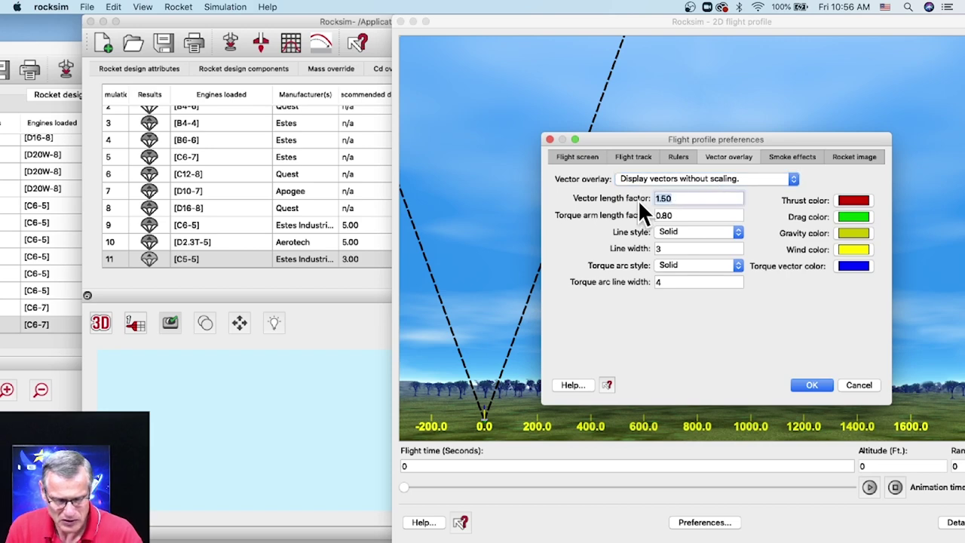
click(798, 384)
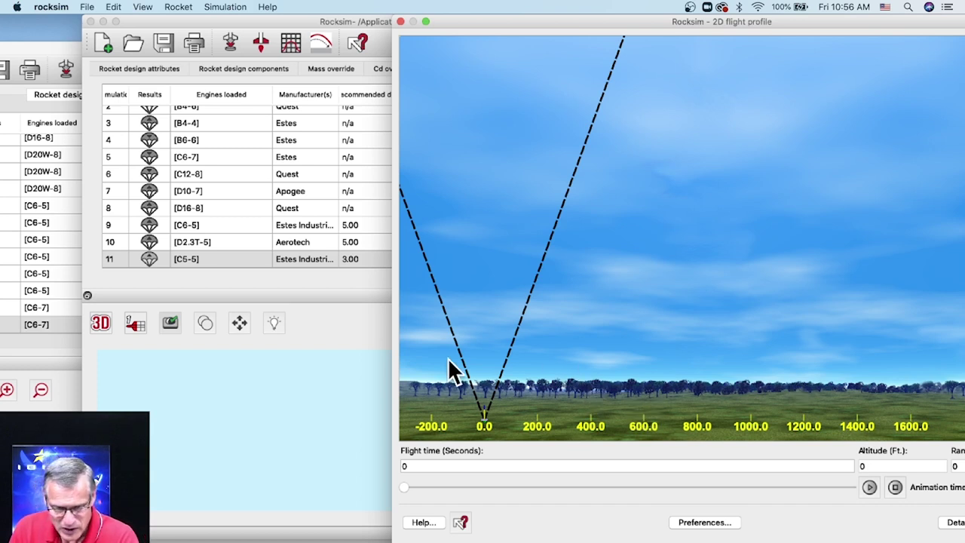
drag(403, 483, 411, 483)
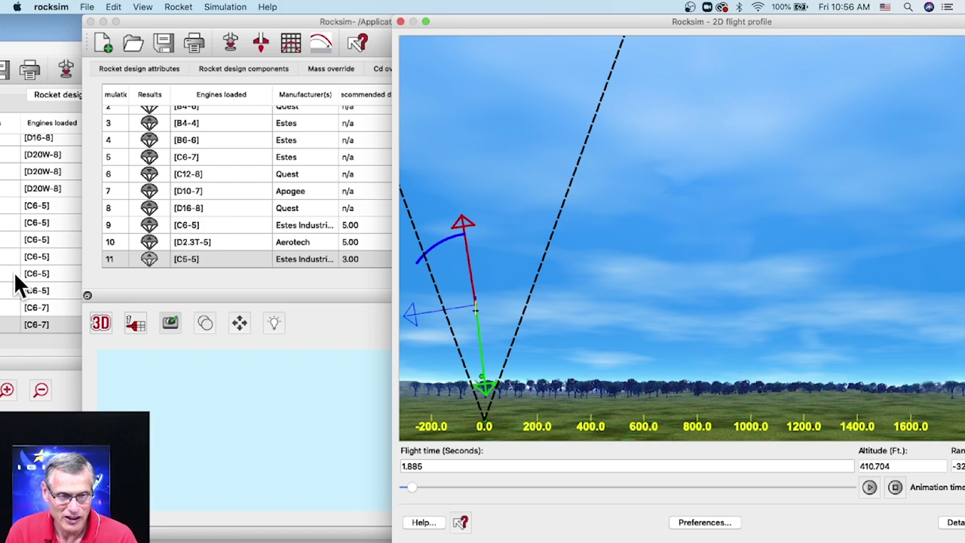
Step: Switch to the Avion design in RockSim Pro, start the C6-7 simulation's 3D flight profile and cancel the remaining uncertainty runs
drag(47, 42, 223, 13)
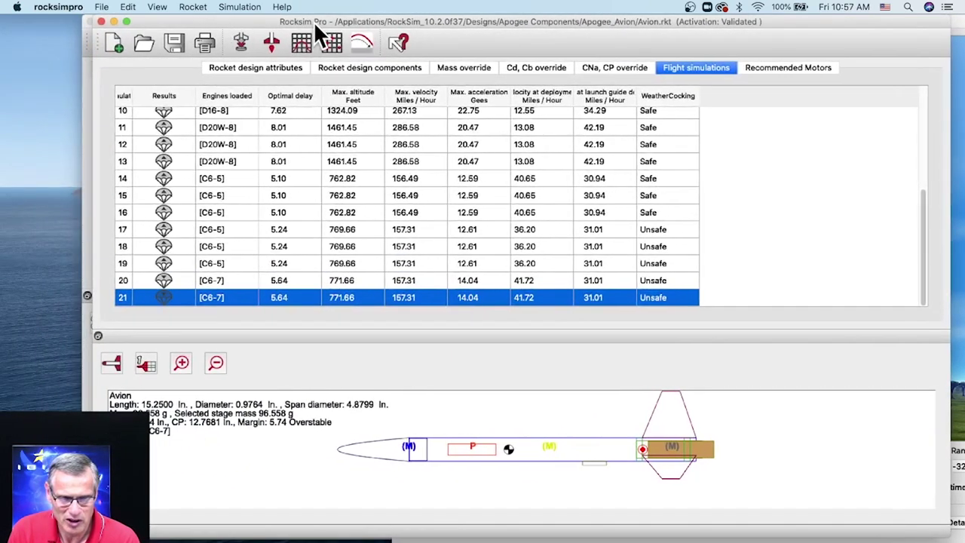
click(241, 42)
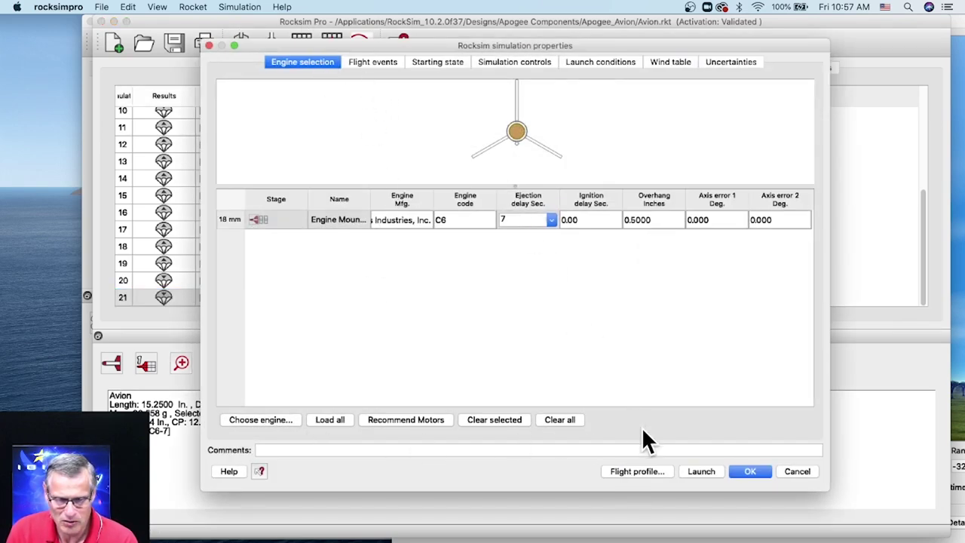
click(646, 468)
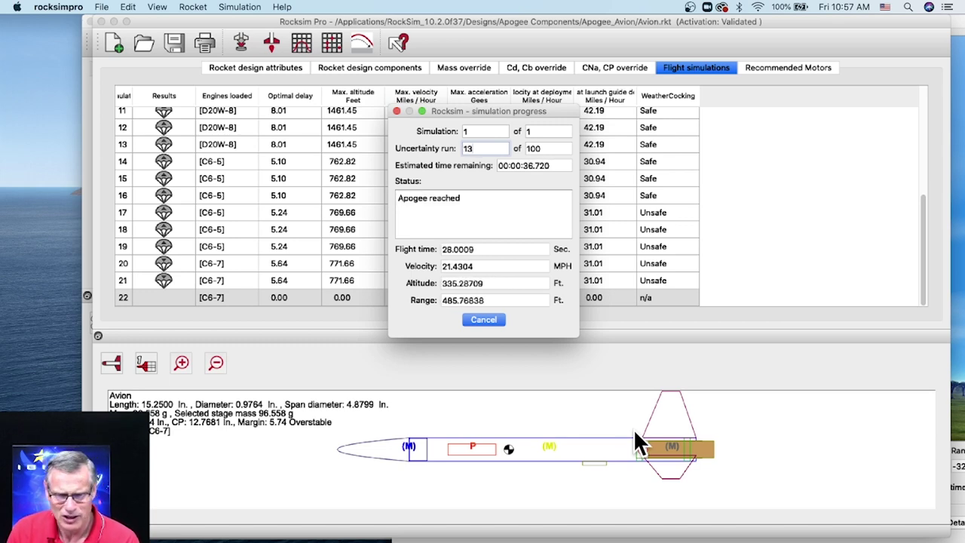
click(478, 323)
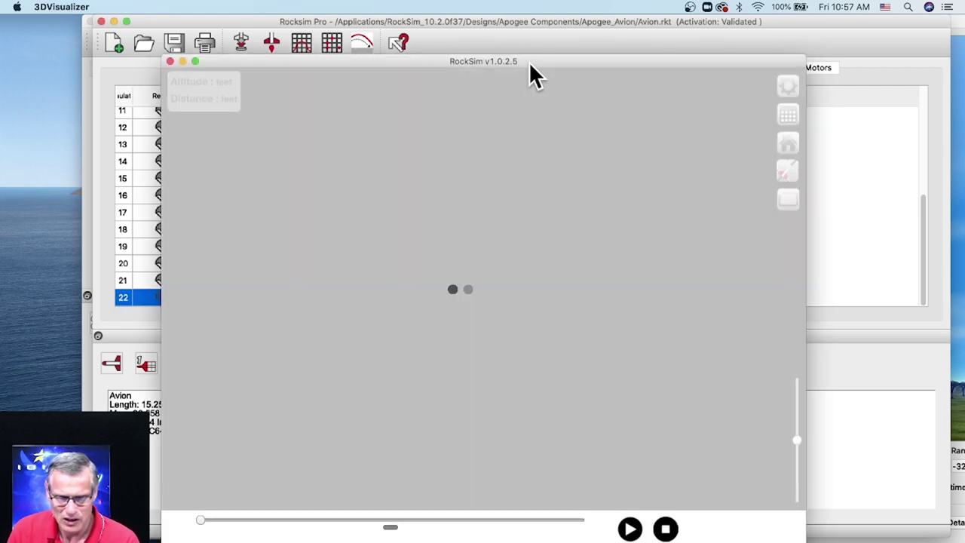
drag(529, 61, 594, 24)
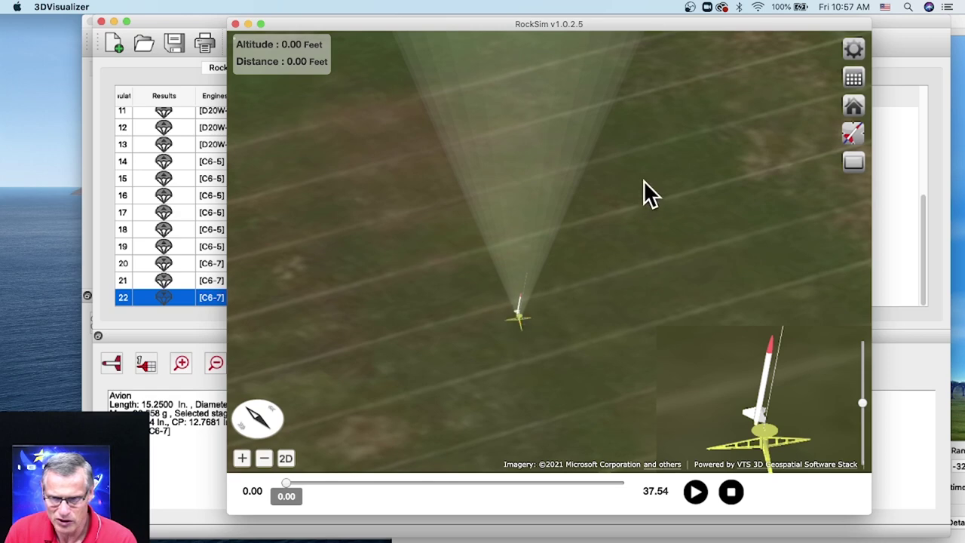
Step: Set the 3D flight profile's vector overlay to display vectors with uniform scaling
click(856, 50)
drag(566, 45, 662, 67)
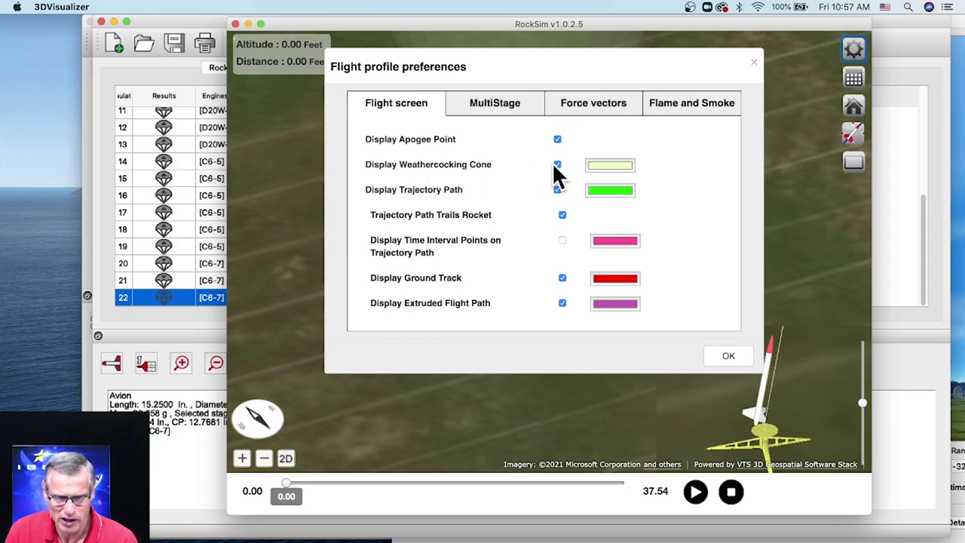
click(587, 109)
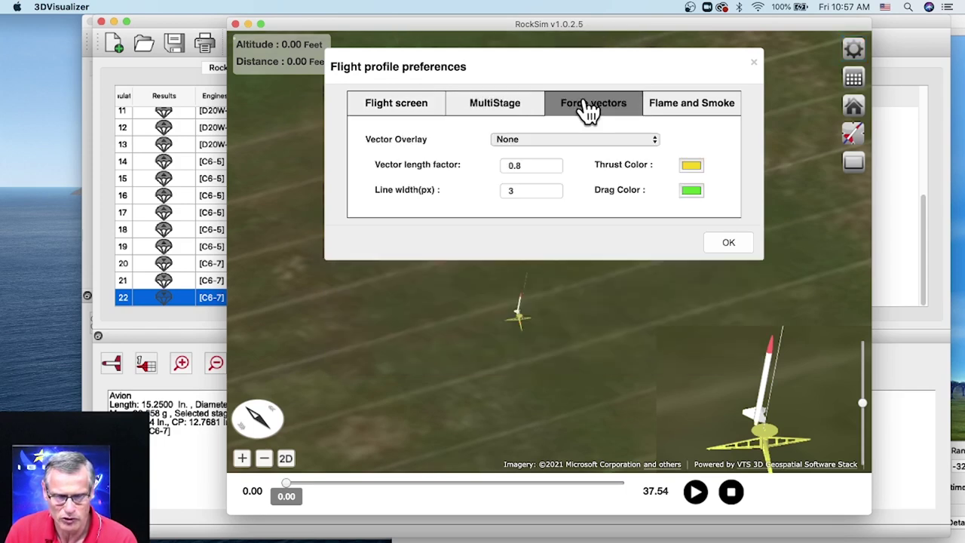
click(546, 139)
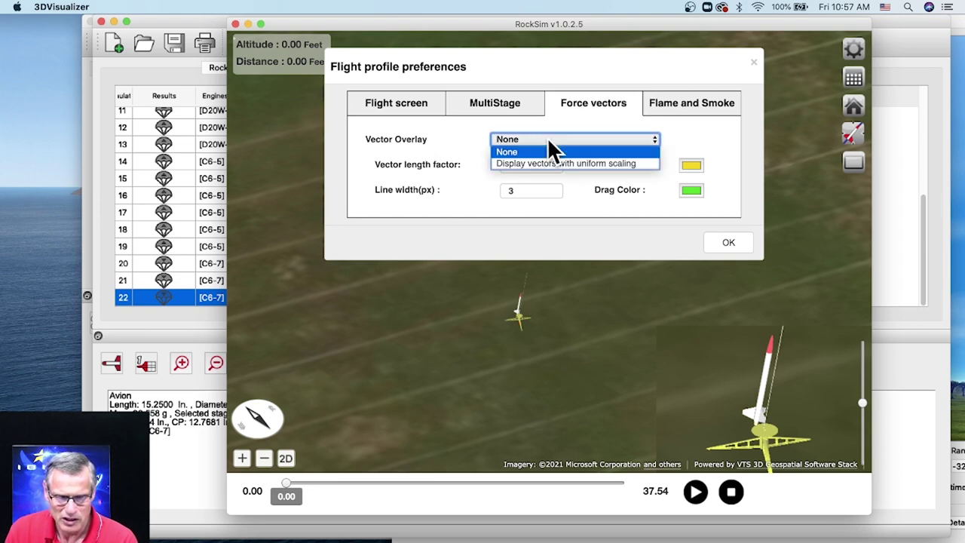
click(548, 163)
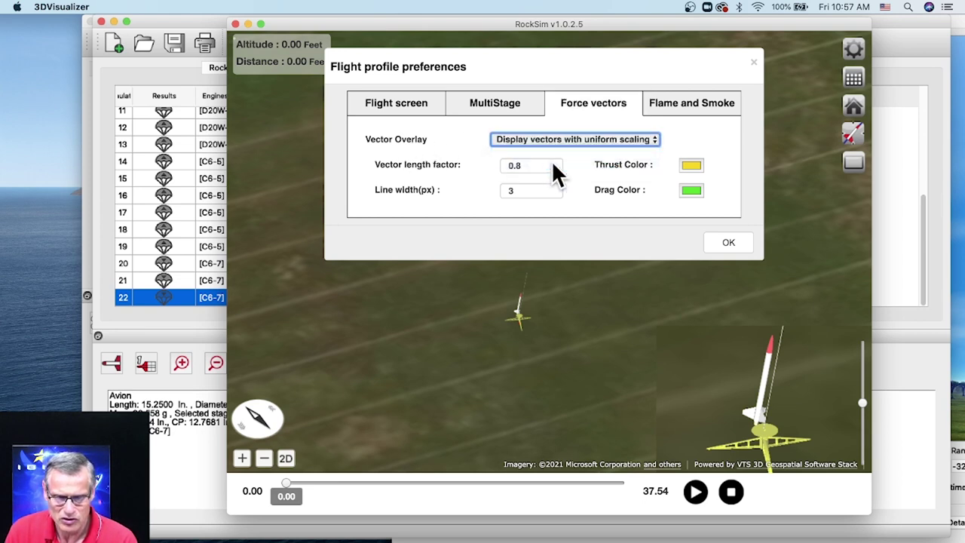
Step: Change the thrust vector color to red and apply the flight profile preferences
click(690, 163)
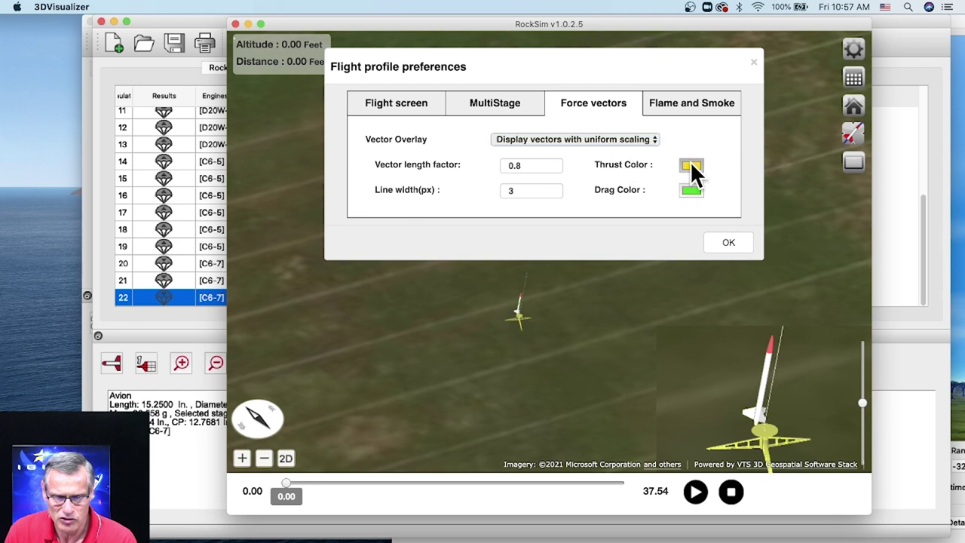
click(266, 311)
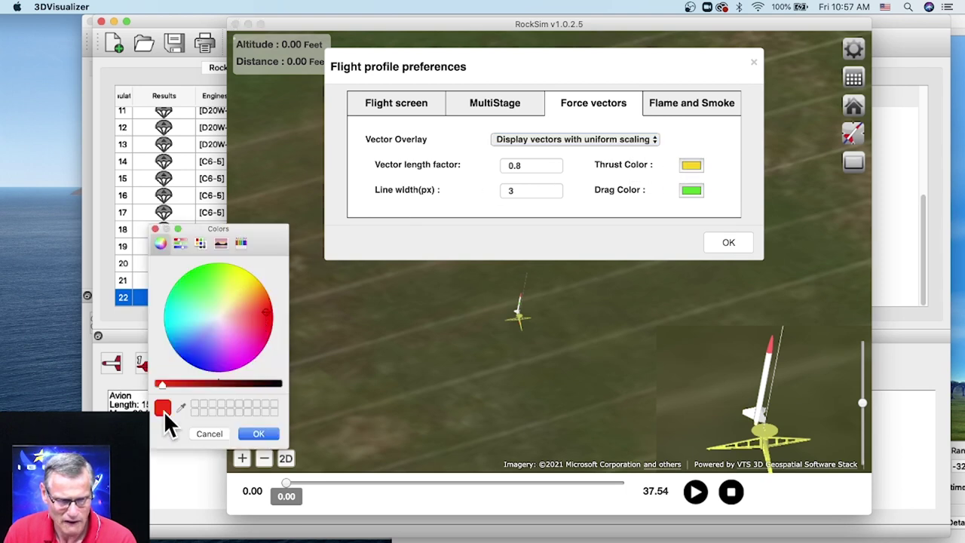
click(260, 434)
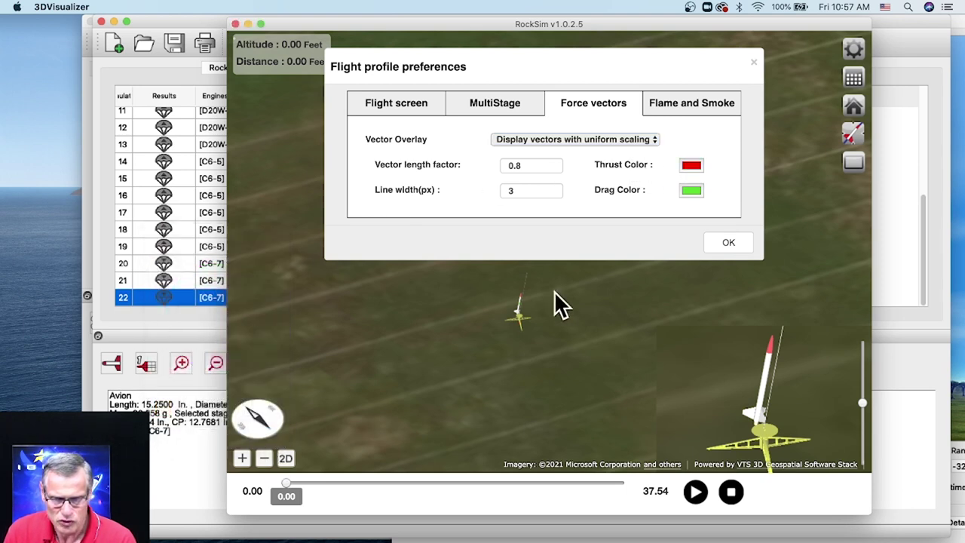
click(726, 246)
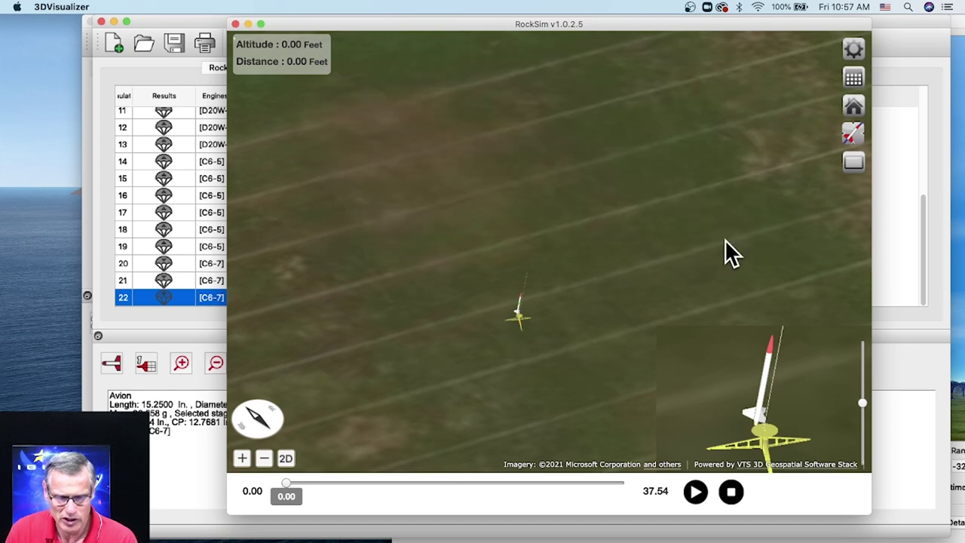
Step: Advance the 3D flight to 0.50 seconds and examine the thrust and drag vectors on the rocket from several views
scroll(524, 324, up, 5)
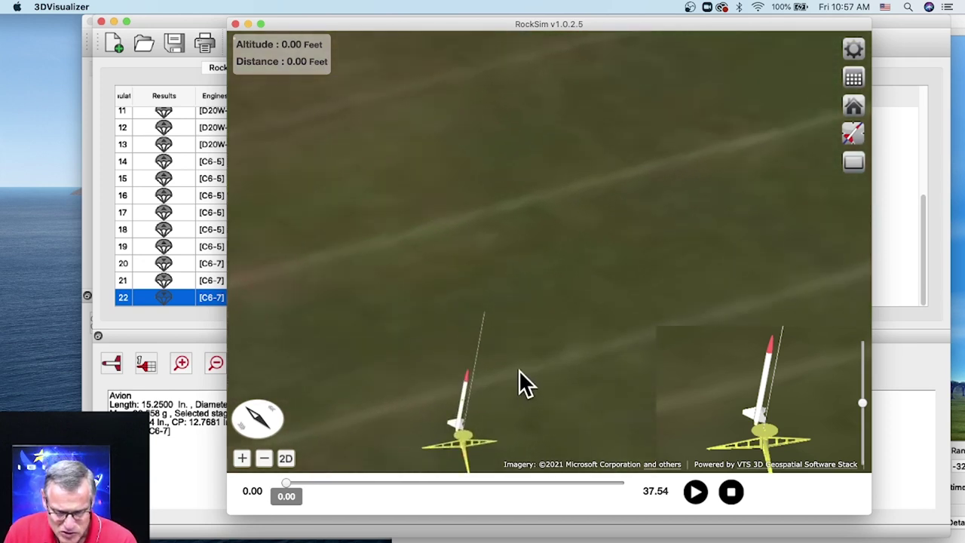
scroll(540, 329, up, 4)
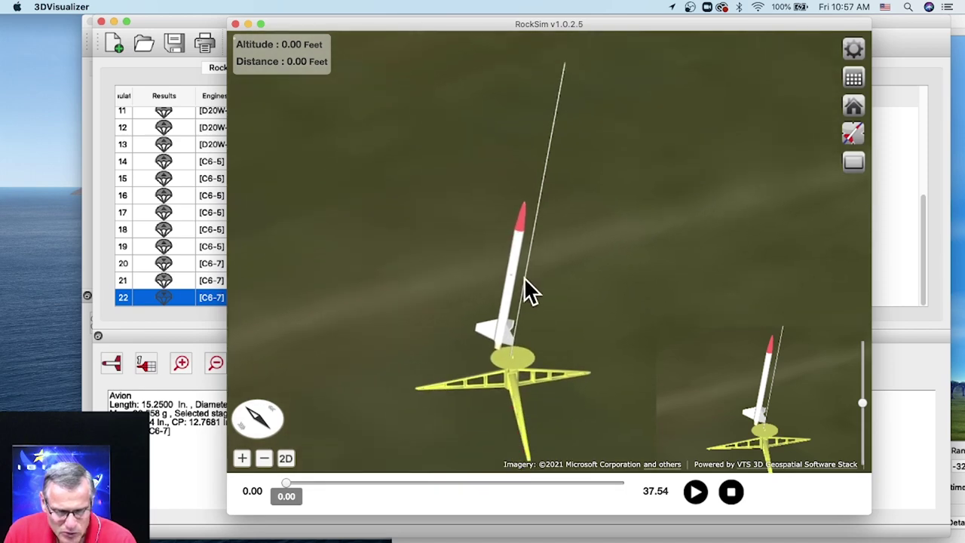
drag(287, 481, 300, 478)
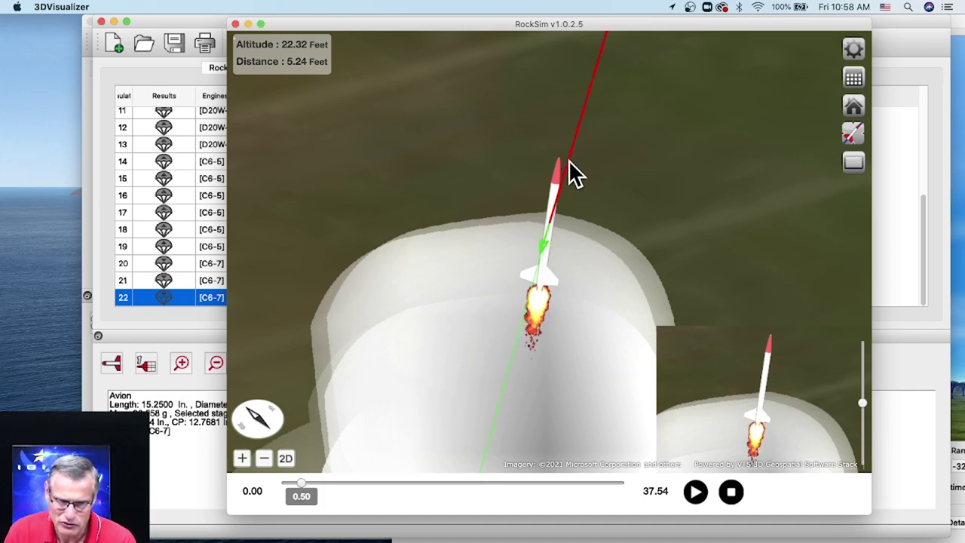
scroll(585, 159, up, 3)
scroll(591, 166, down, 5)
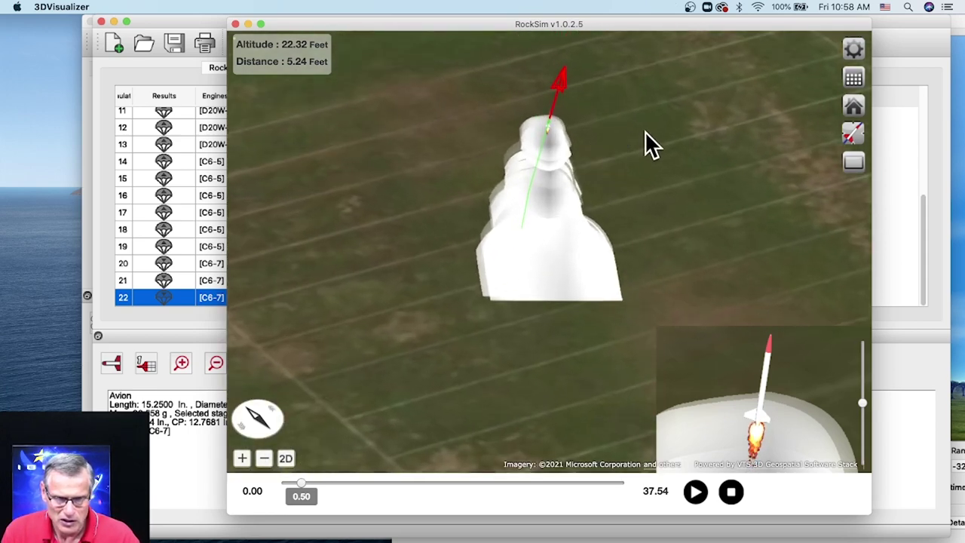
drag(642, 151, 545, 160)
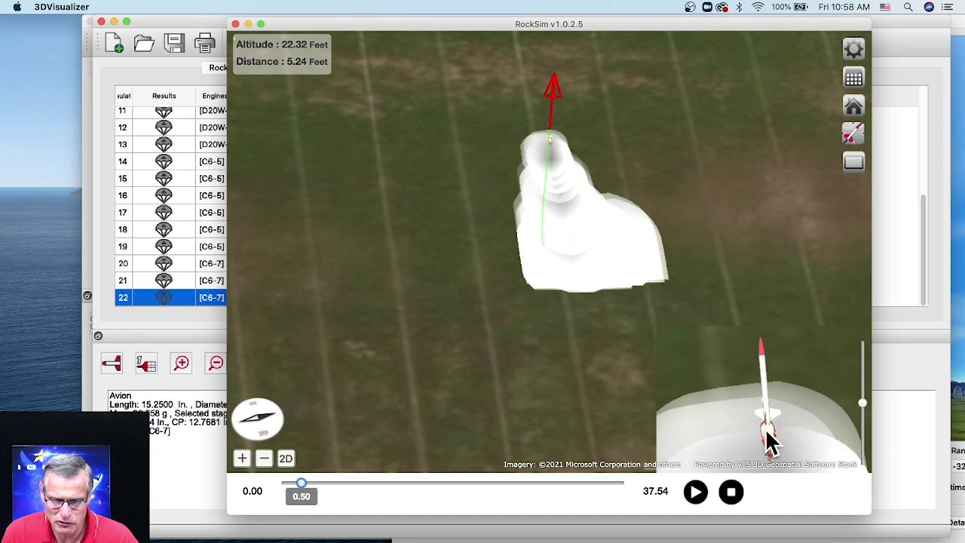
Step: Turn off the thrust smoke and tracking smoke in the 3D flight profile preferences and apply the change
click(855, 52)
click(690, 109)
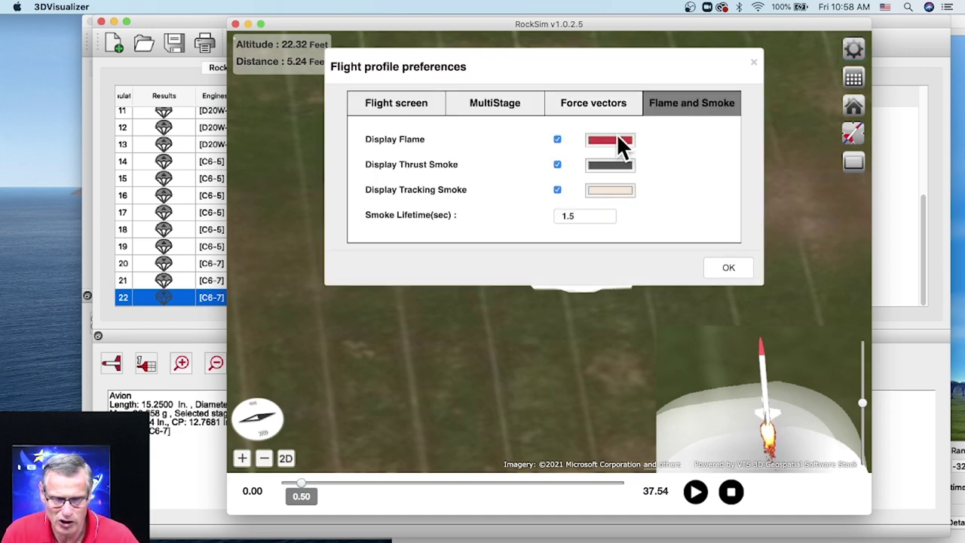
click(558, 164)
click(558, 189)
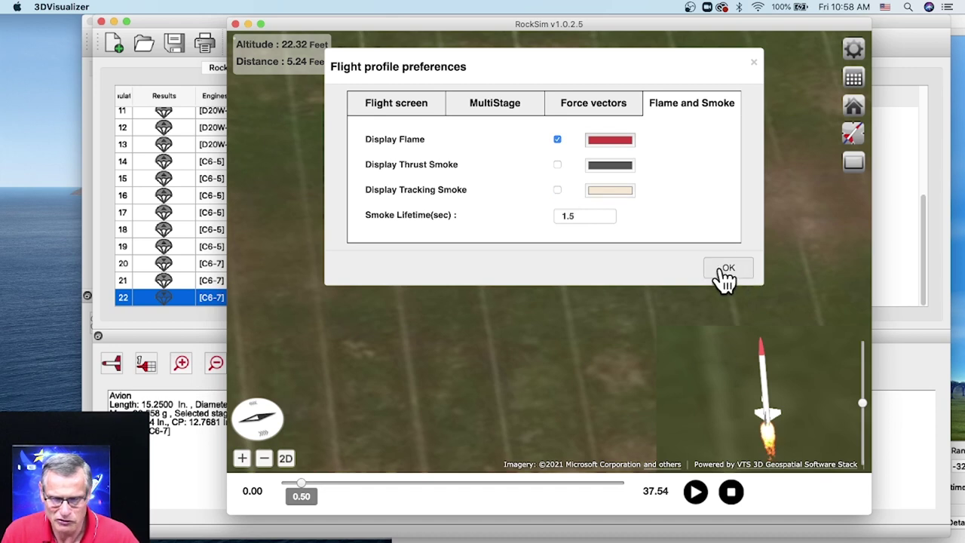
click(726, 273)
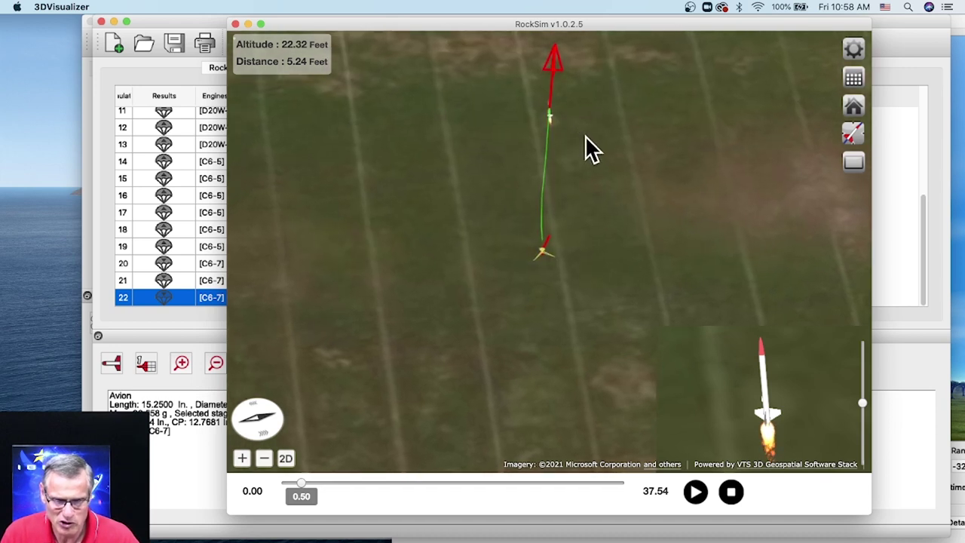
Step: Advance the 3D flight to 1.81 seconds and examine the thrust and drag vectors on the Avion up close
scroll(582, 189, up, 3)
scroll(558, 285, up, 3)
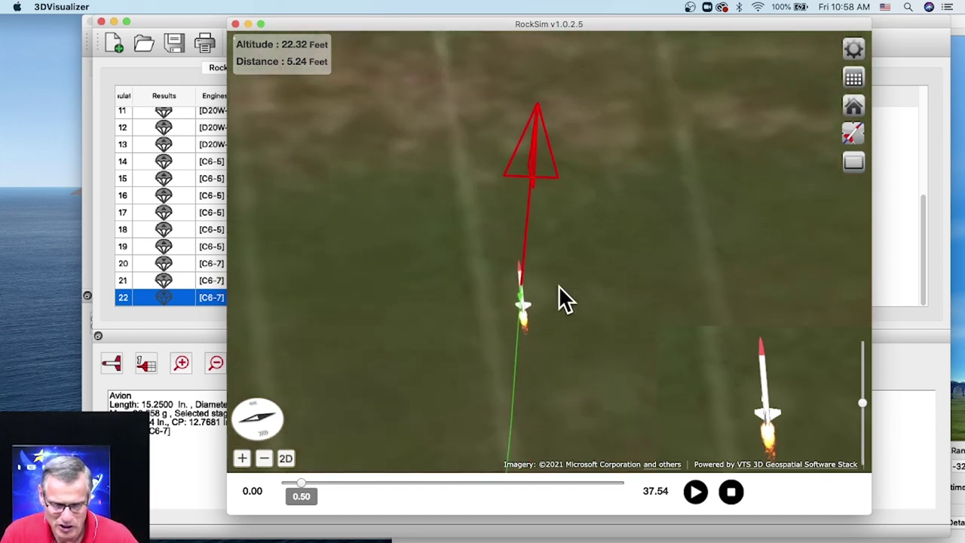
scroll(559, 285, up, 2)
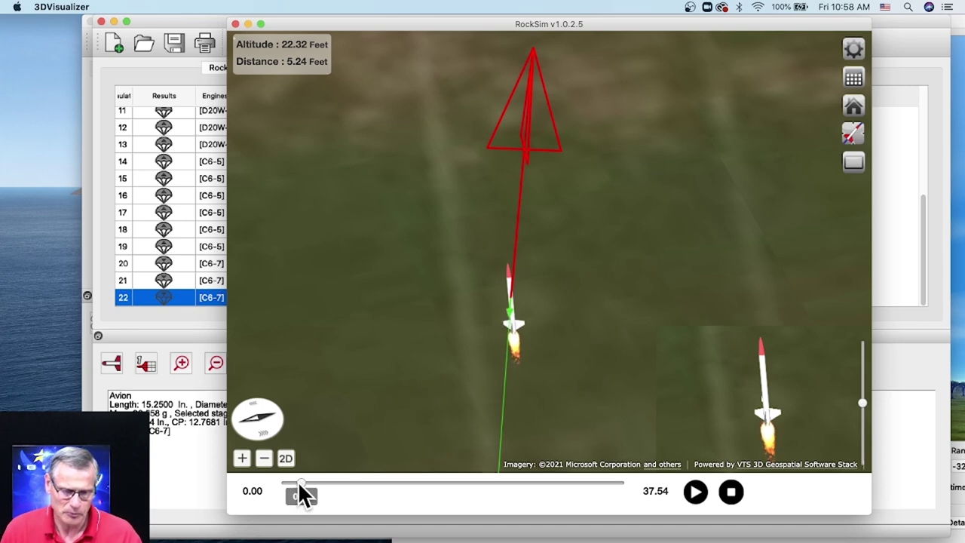
drag(302, 494, 329, 474)
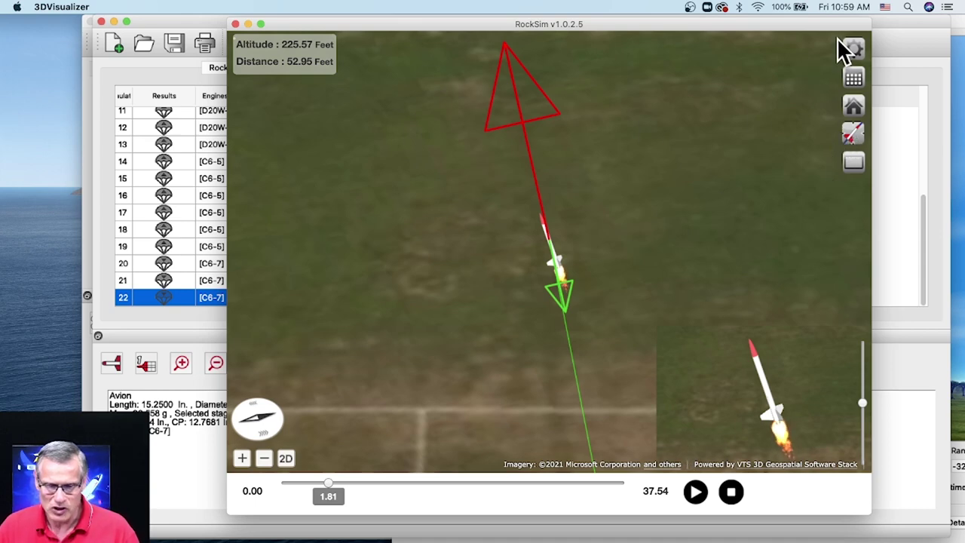
drag(830, 25, 805, 107)
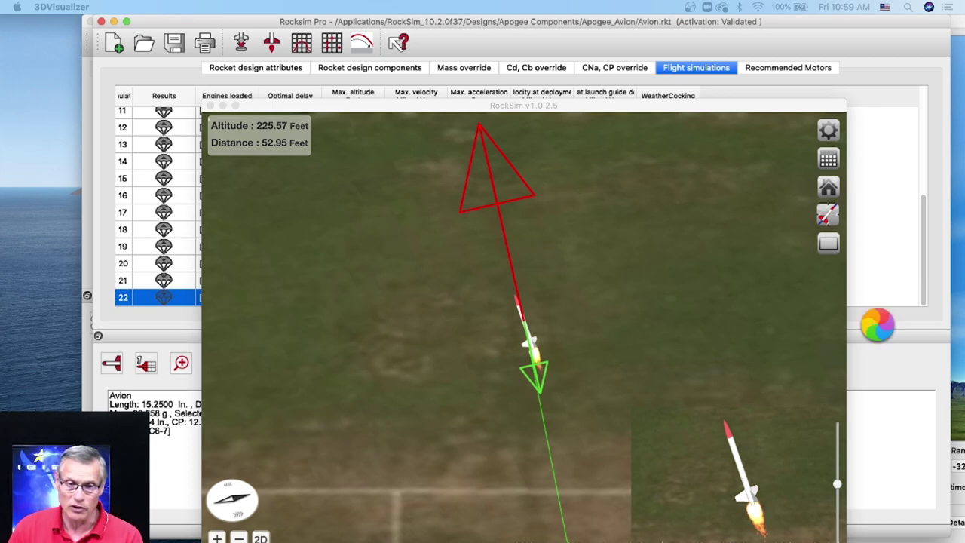
drag(617, 111, 622, 32)
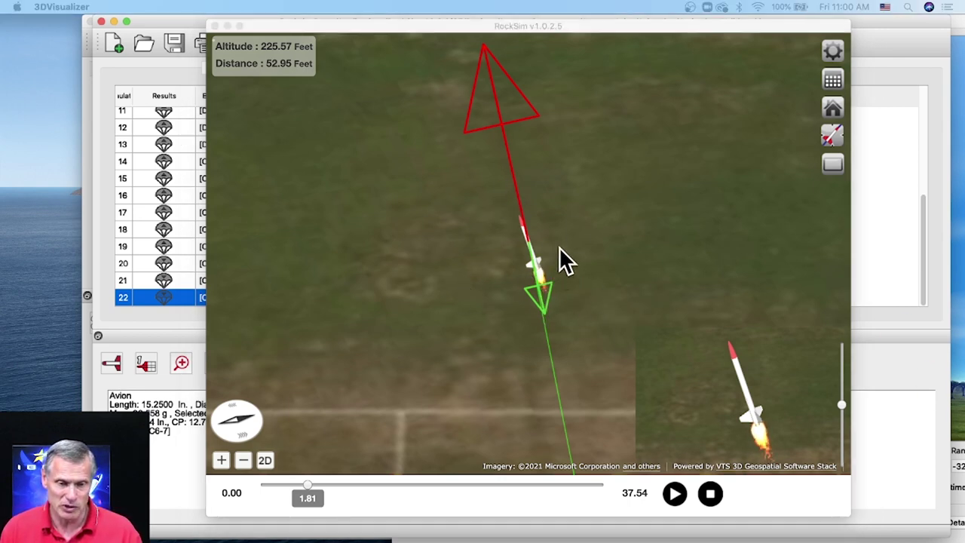
Step: Examine the launch field, the nearby buildings and the surrounding terrain in the 3D flight's satellite imagery from several distances and angles
scroll(559, 247, down, 5)
scroll(560, 252, down, 5)
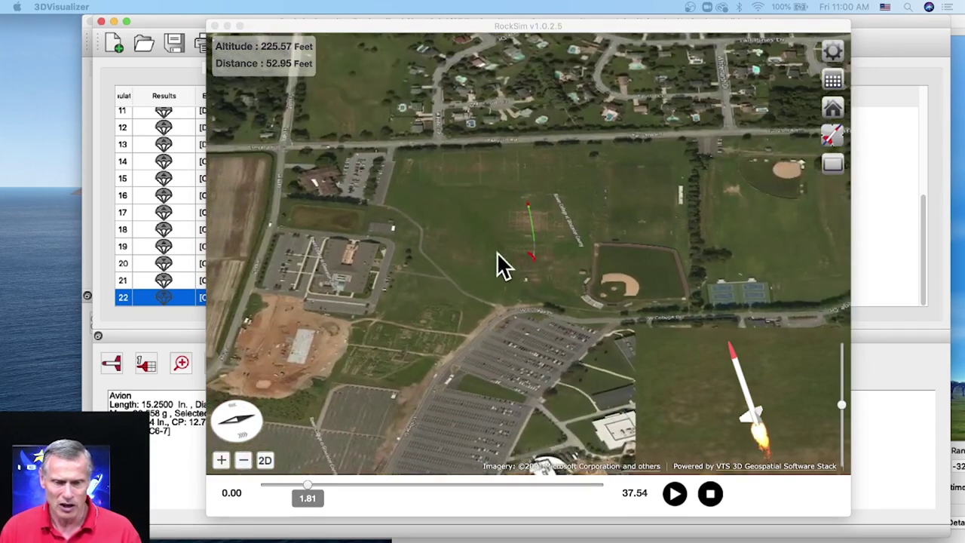
drag(463, 340, 528, 339)
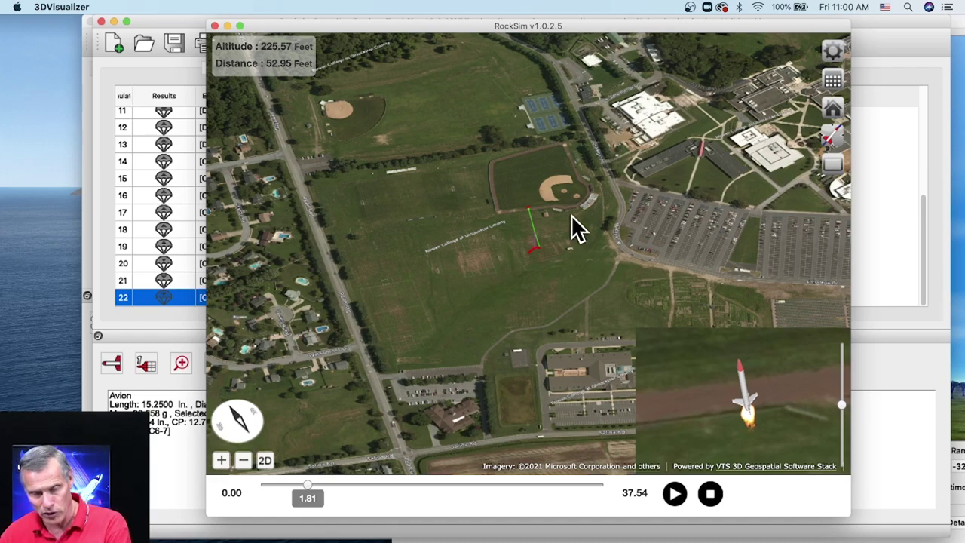
drag(543, 256, 570, 226)
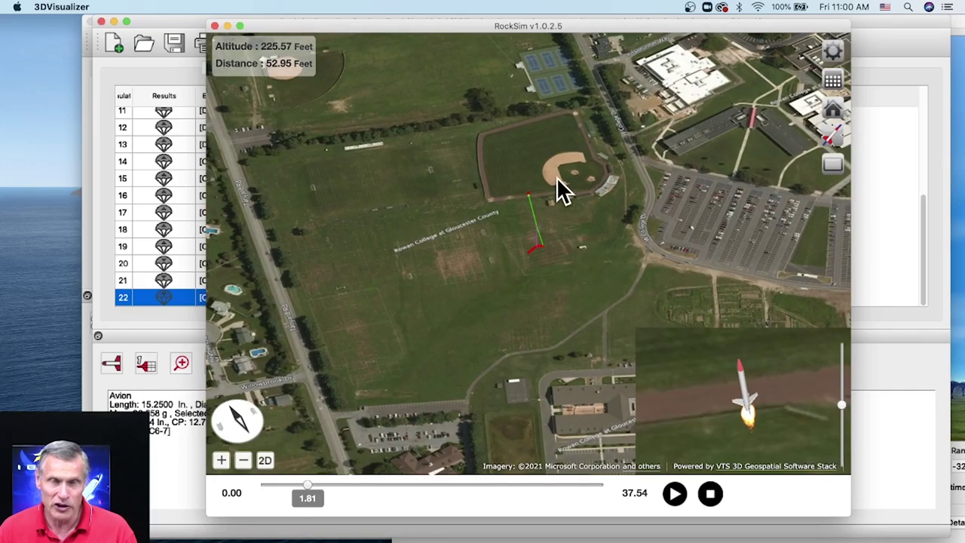
drag(668, 143, 542, 215)
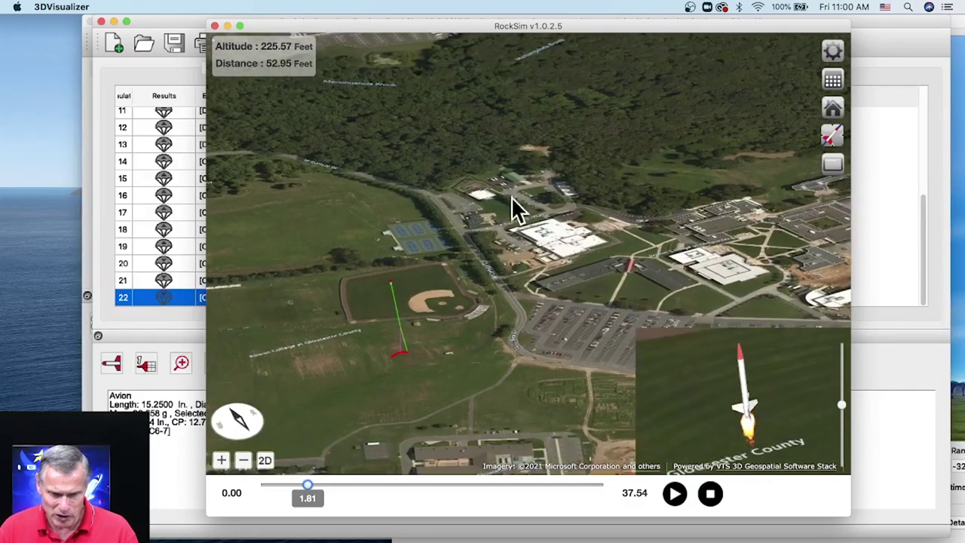
scroll(586, 256, up, 3)
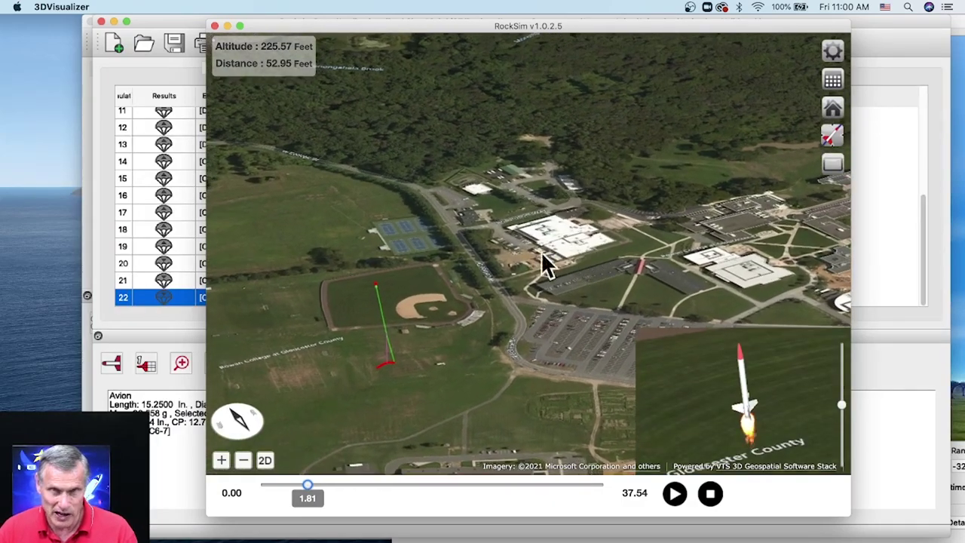
scroll(524, 264, up, 2)
scroll(527, 257, up, 3)
scroll(611, 252, up, 3)
scroll(610, 239, up, 2)
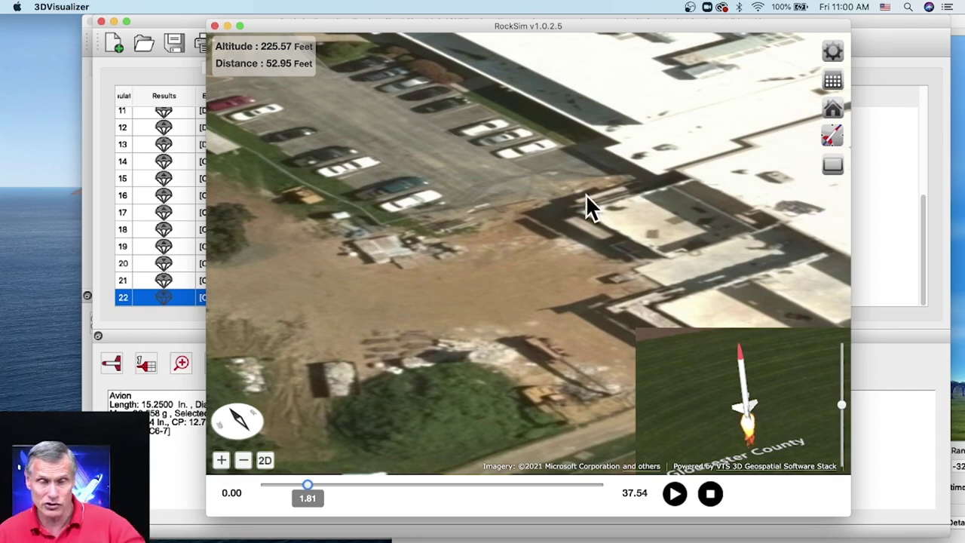
scroll(558, 190, down, 10)
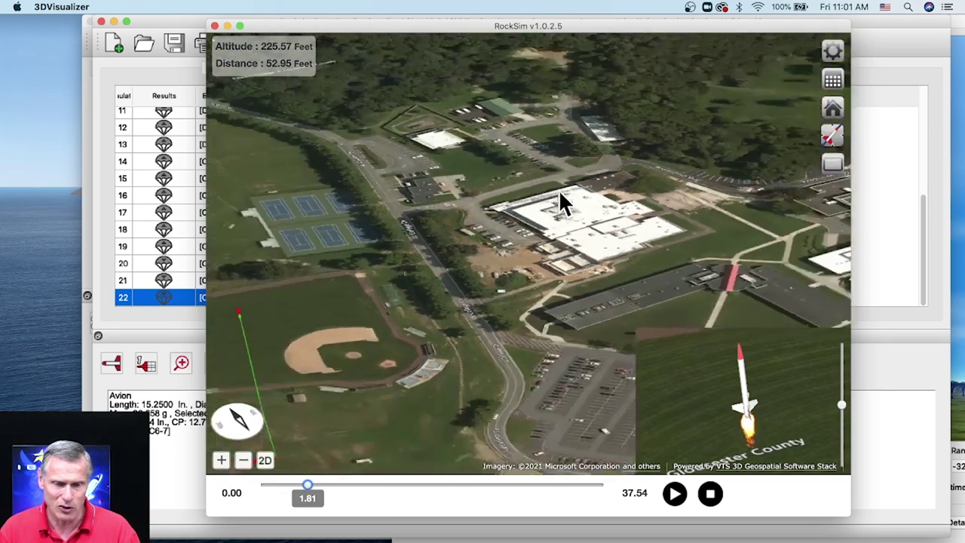
scroll(558, 190, down, 8)
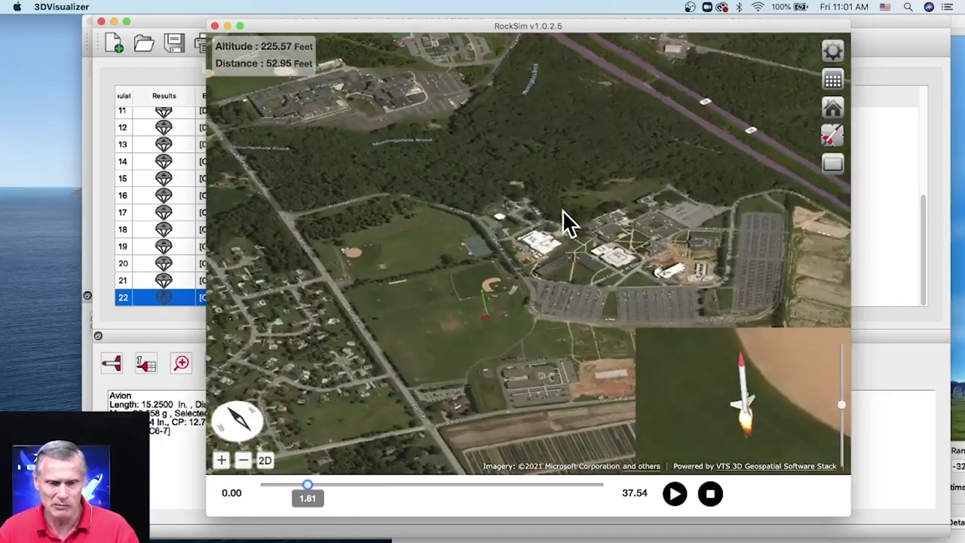
drag(562, 209, 570, 139)
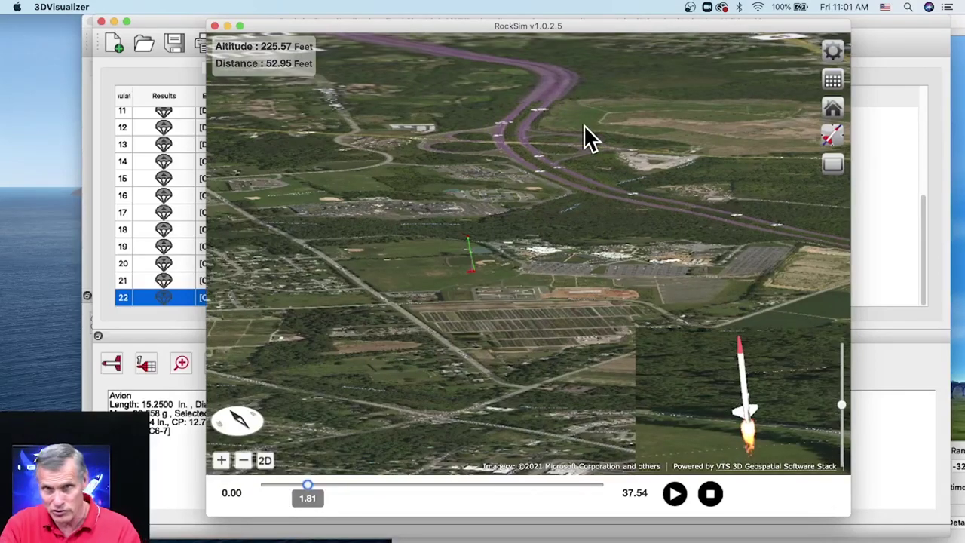
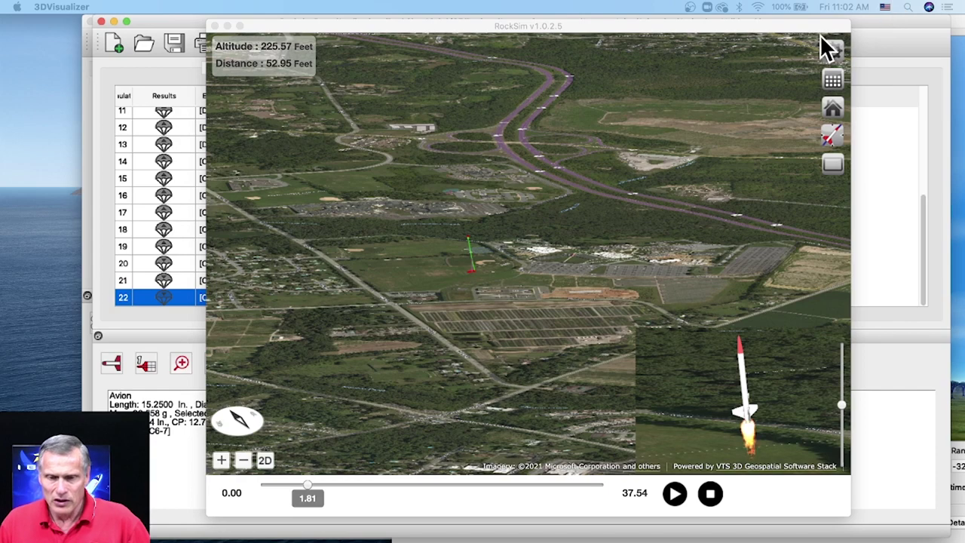
Step: Close the 3D flight profile and run the flight in RockSim's 2D flight profile through the descent to the ground
click(214, 27)
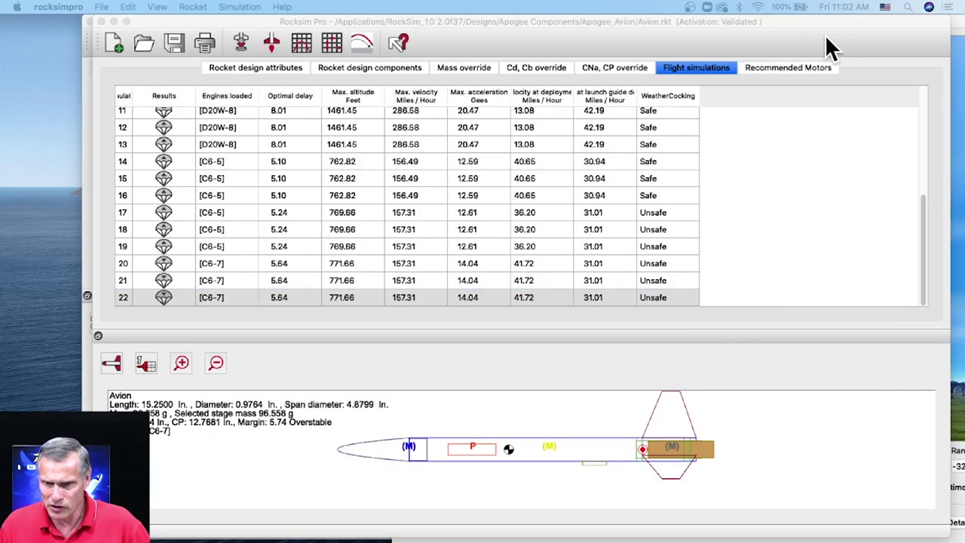
drag(827, 32, 754, 175)
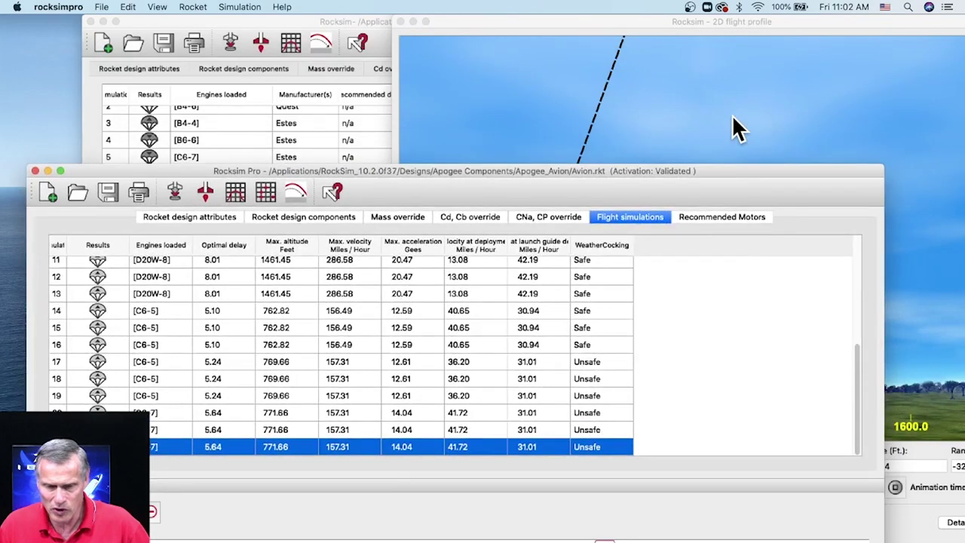
click(724, 178)
drag(647, 21, 398, 23)
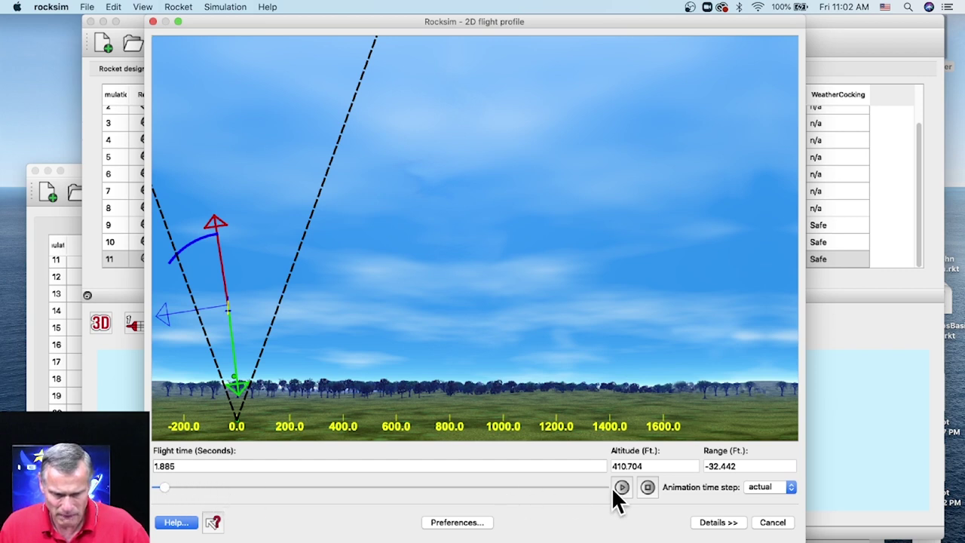
drag(162, 488, 610, 512)
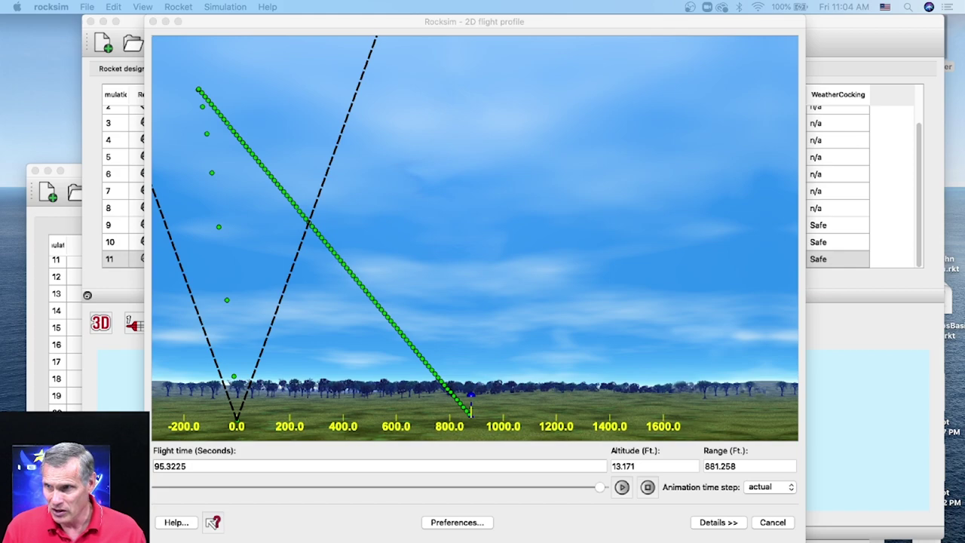
Step: Switch to Safari and open the windy.com website
key(ctrl+Right)
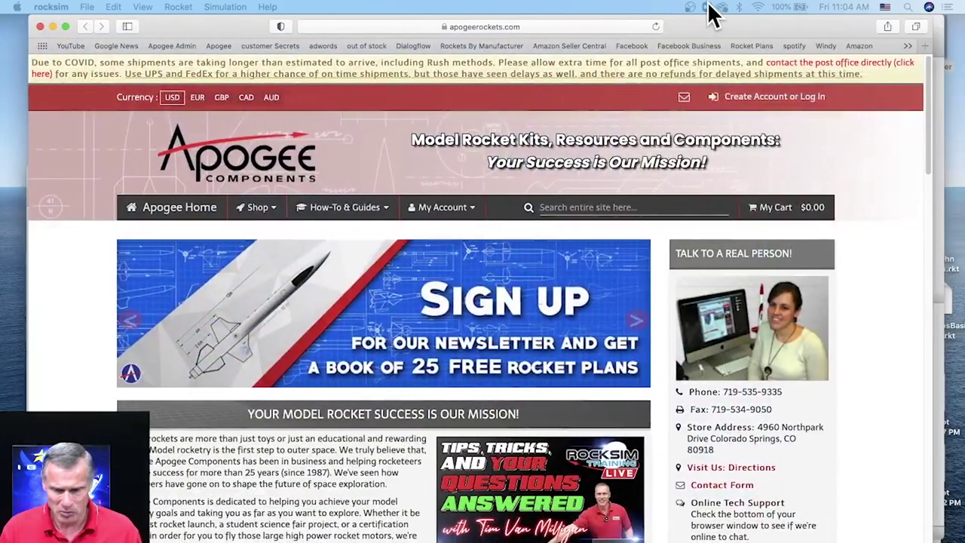
drag(935, 526, 938, 526)
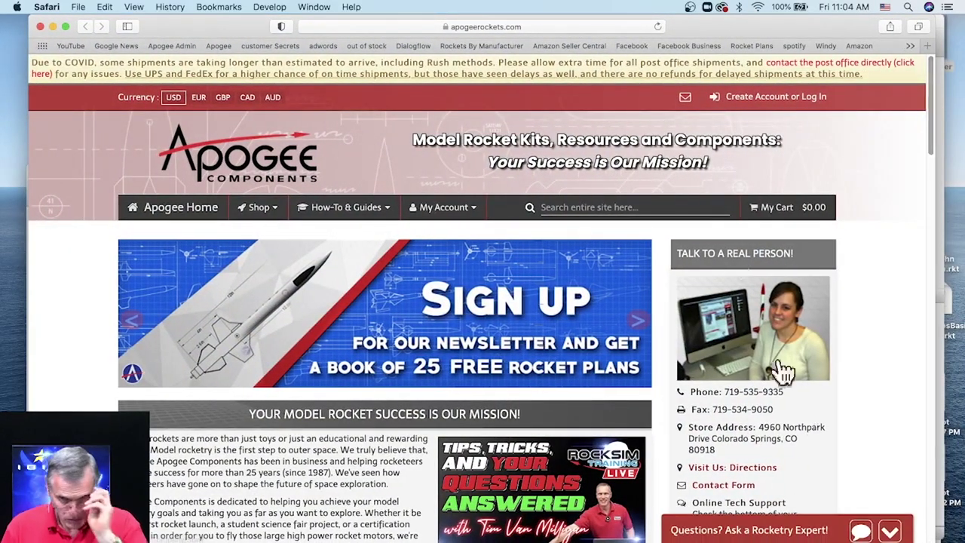
click(519, 26)
text(wirdy)
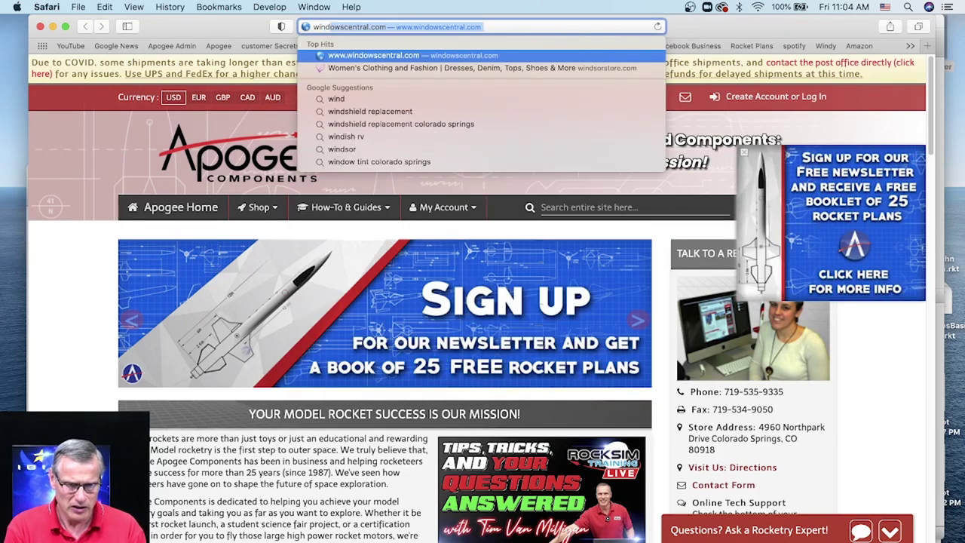
key(Return)
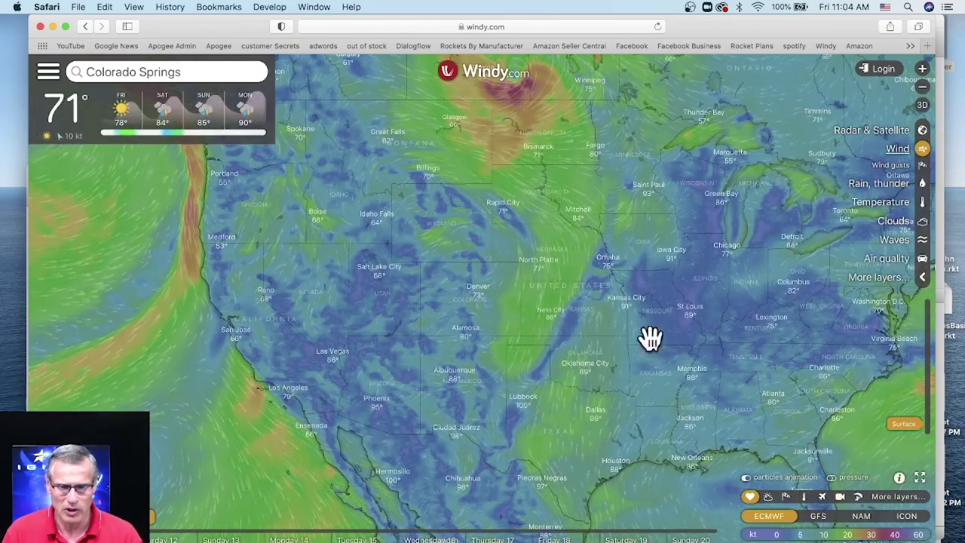
Step: Locate Colorado Springs on Windy's wind map down to street level
scroll(490, 296, up, 4)
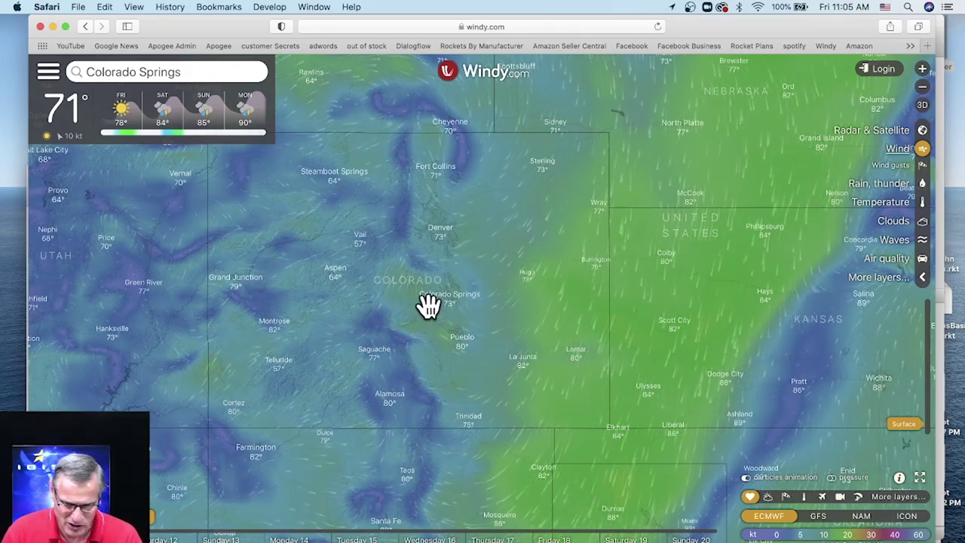
scroll(457, 303, up, 5)
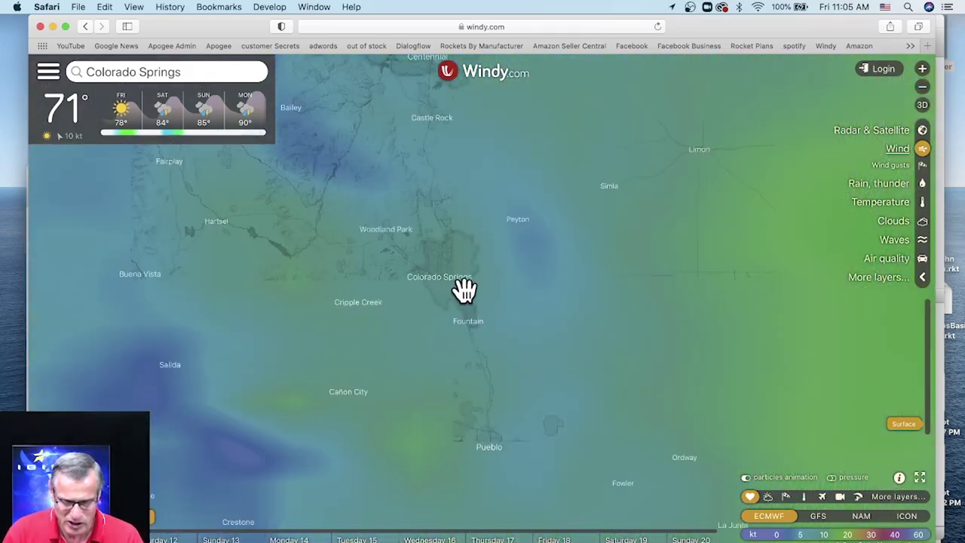
scroll(465, 290, up, 3)
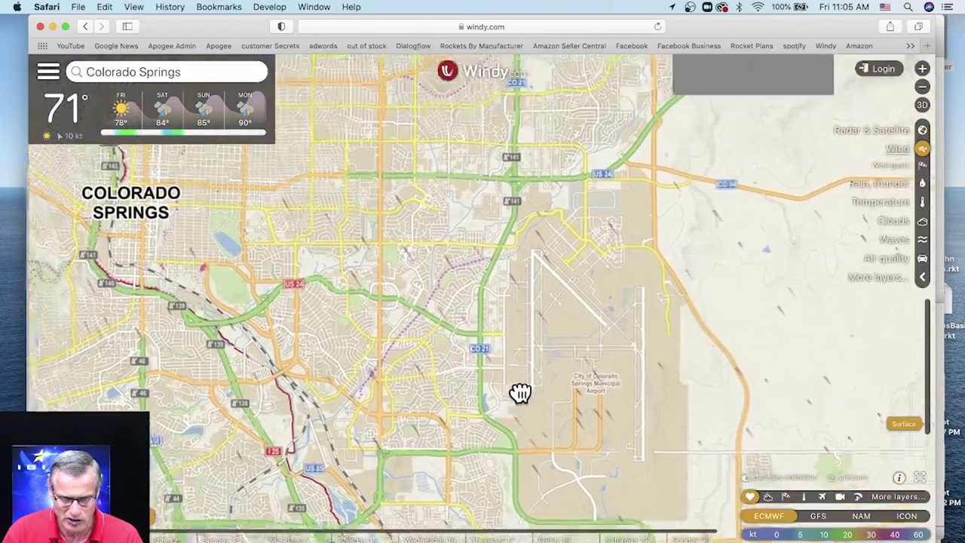
scroll(502, 279, down, 3)
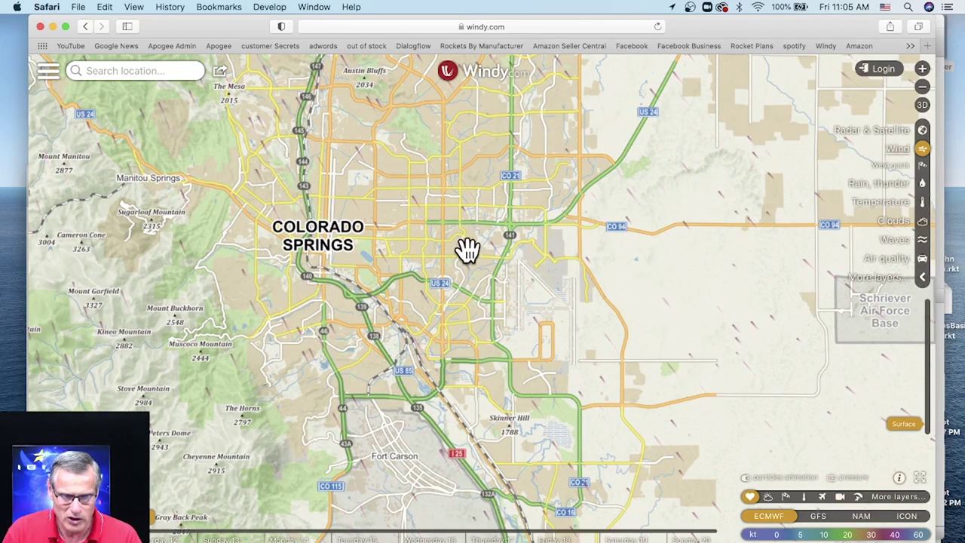
Step: Follow I-25 through northern Colorado Springs on the wind map to the area between Rusina Road and Mark Dabling Boulevard near exit 146
drag(448, 204, 532, 370)
drag(472, 151, 480, 187)
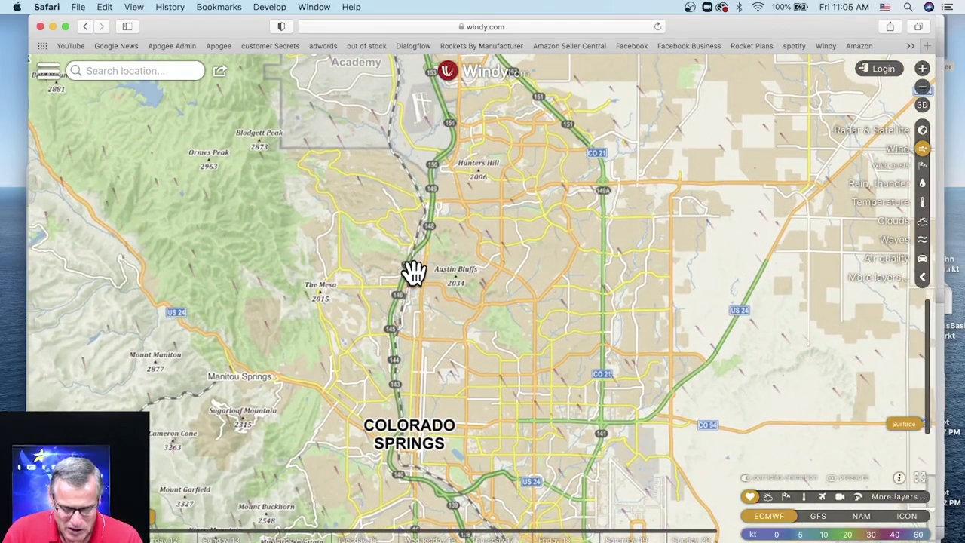
drag(412, 269, 438, 275)
scroll(457, 205, up, 2)
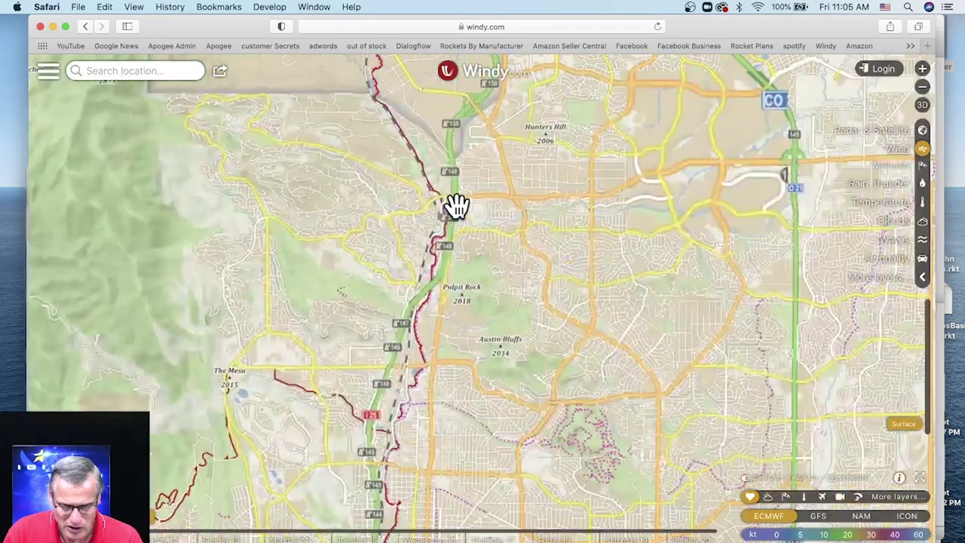
scroll(448, 211, up, 2)
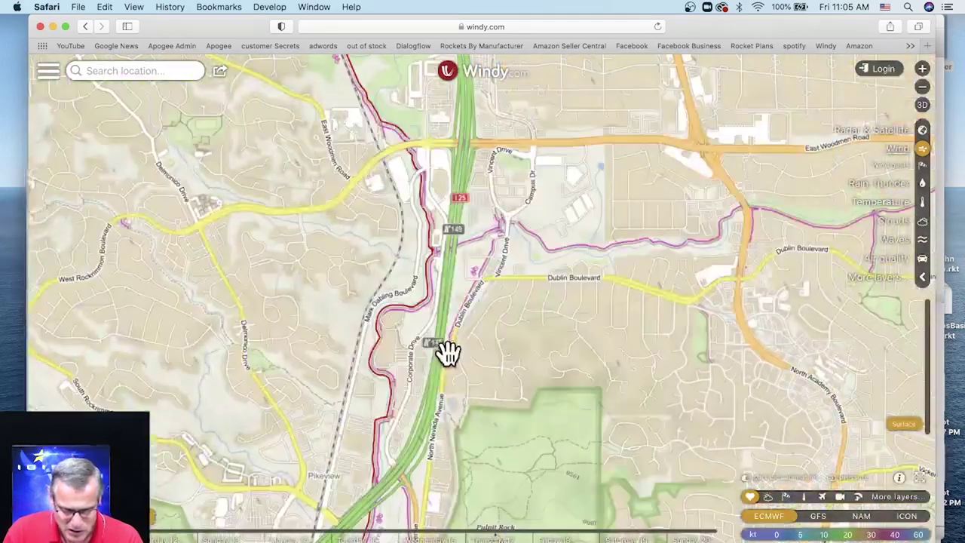
drag(448, 357, 454, 304)
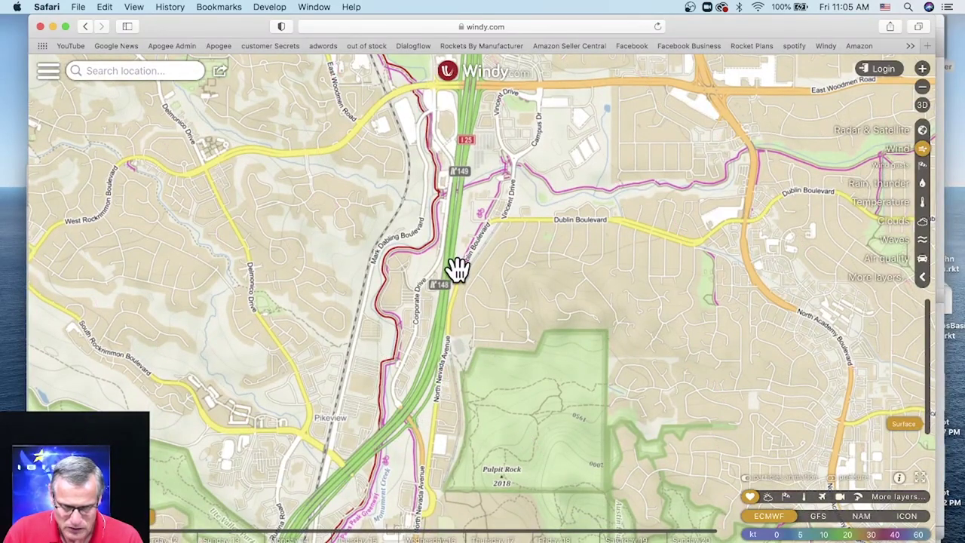
drag(459, 225, 470, 291)
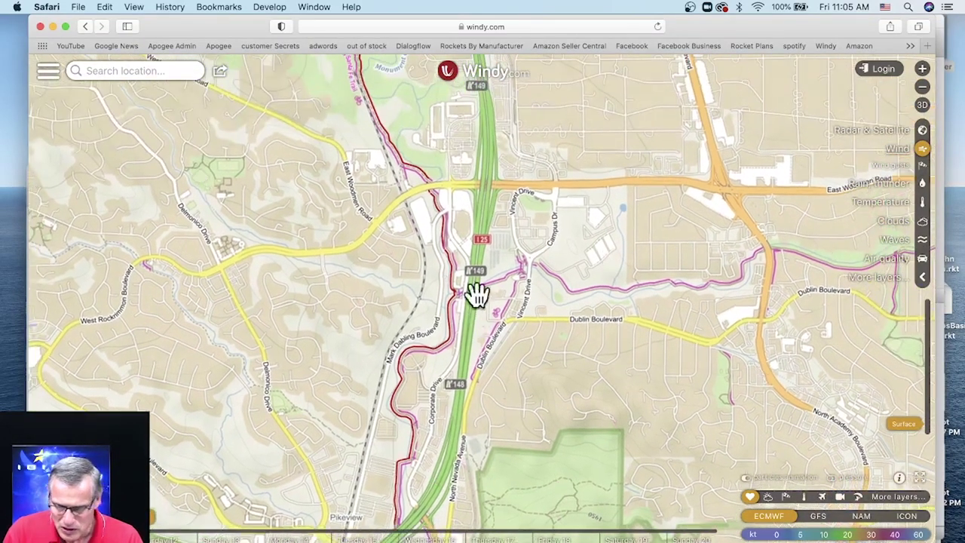
drag(473, 252, 475, 192)
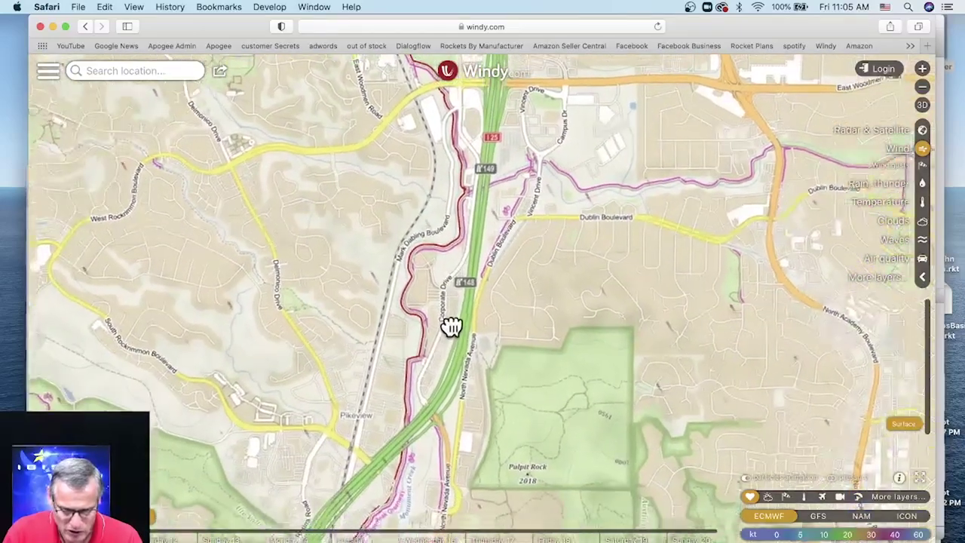
drag(453, 327, 470, 222)
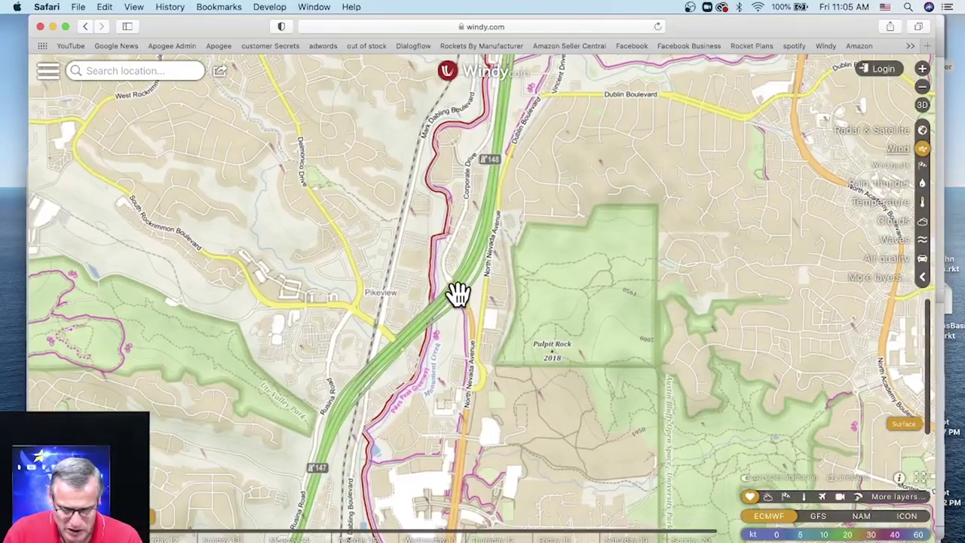
drag(399, 349, 459, 237)
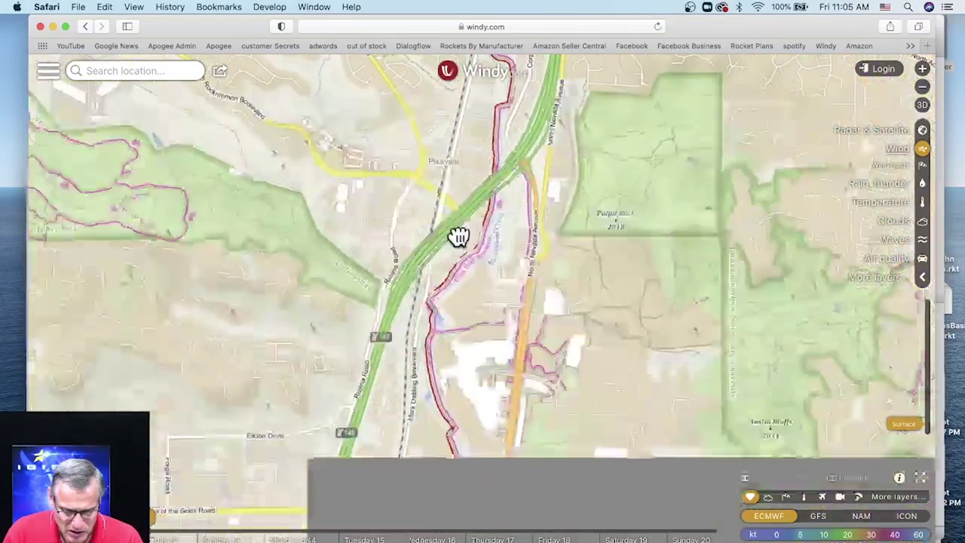
drag(390, 465, 389, 417)
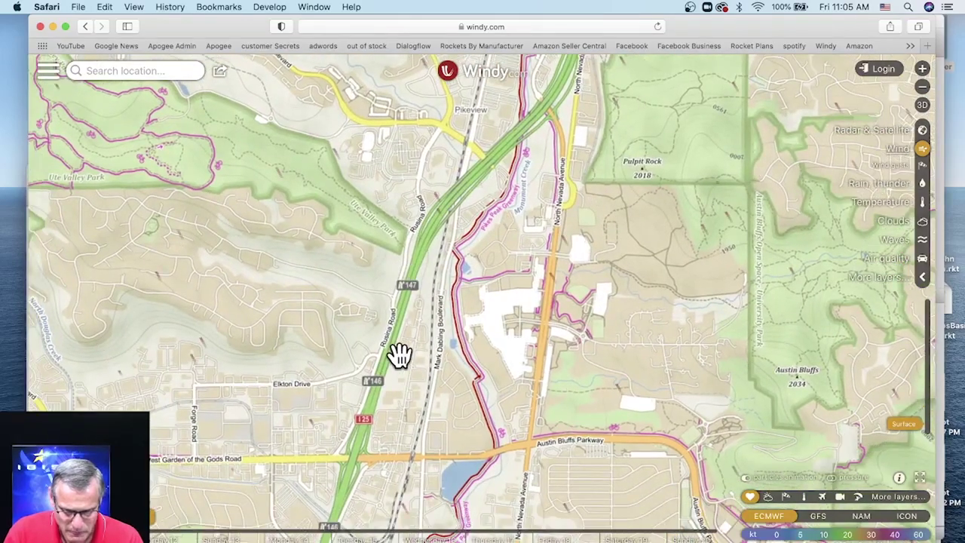
scroll(400, 353, up, 2)
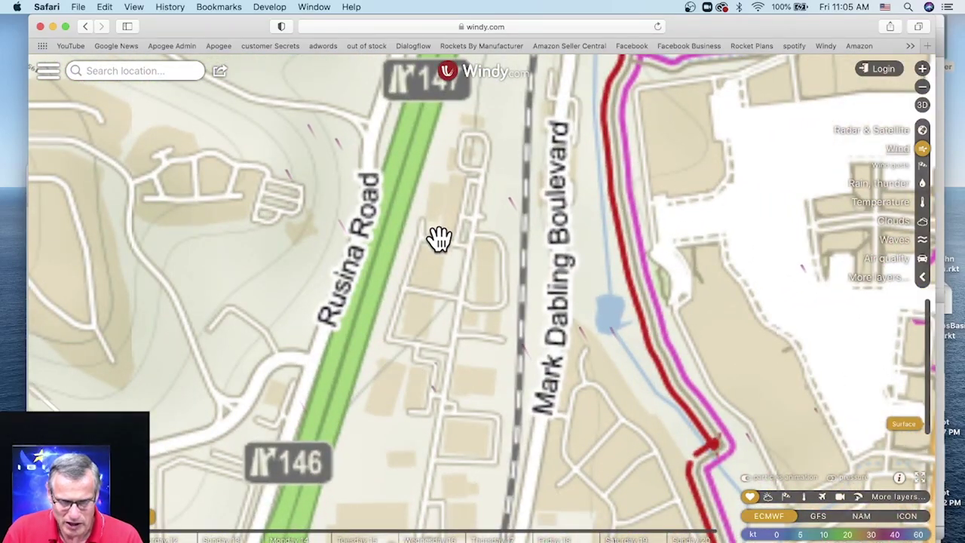